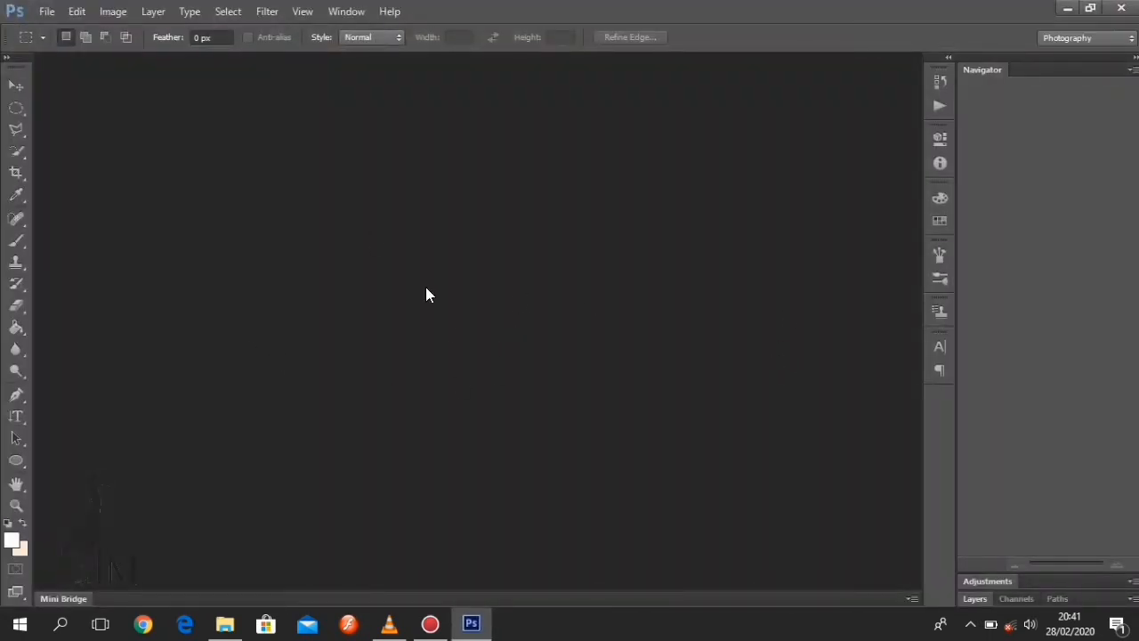
# Create a new document named "cover cd", 27 cm wide and 18,5 cm high.
pyautogui.click(35, 12)
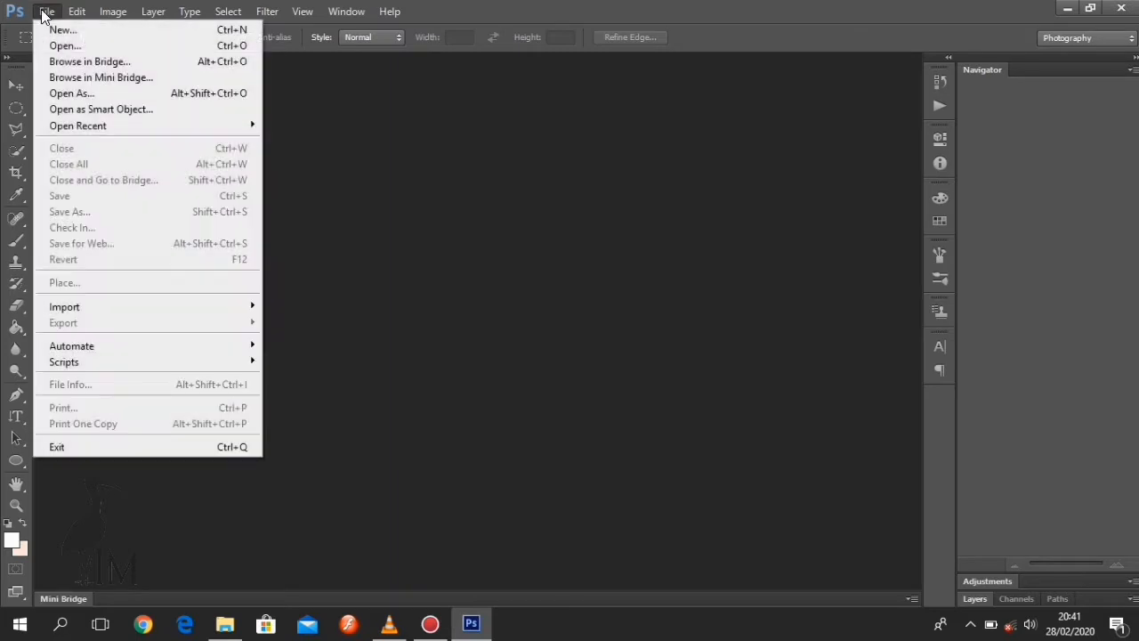
pyautogui.click(105, 29)
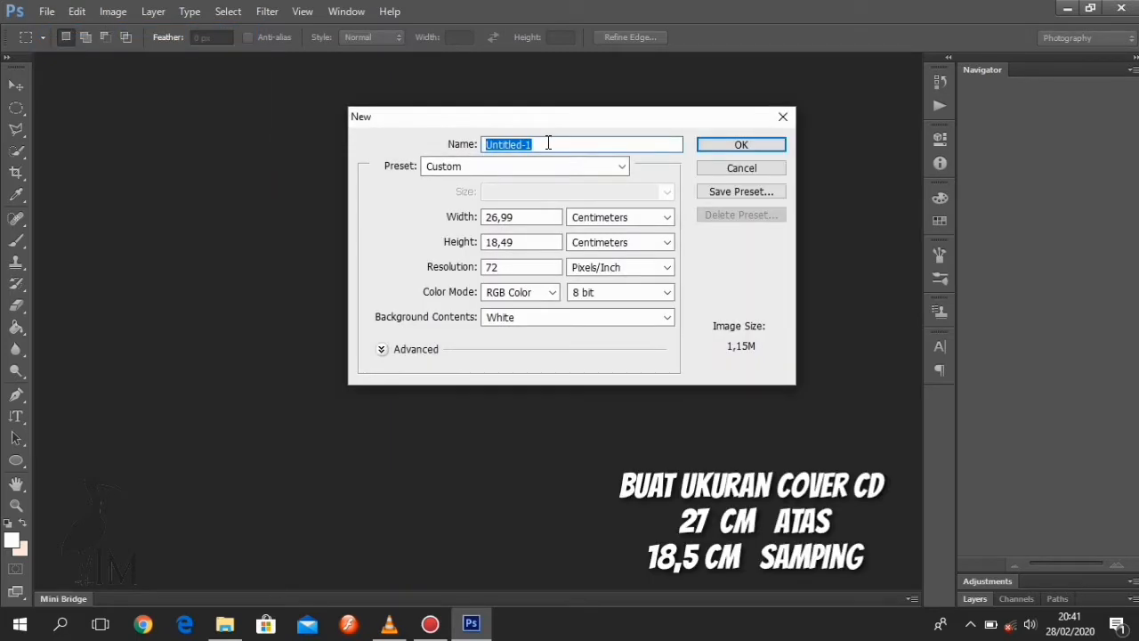
pyautogui.write('cover cd')
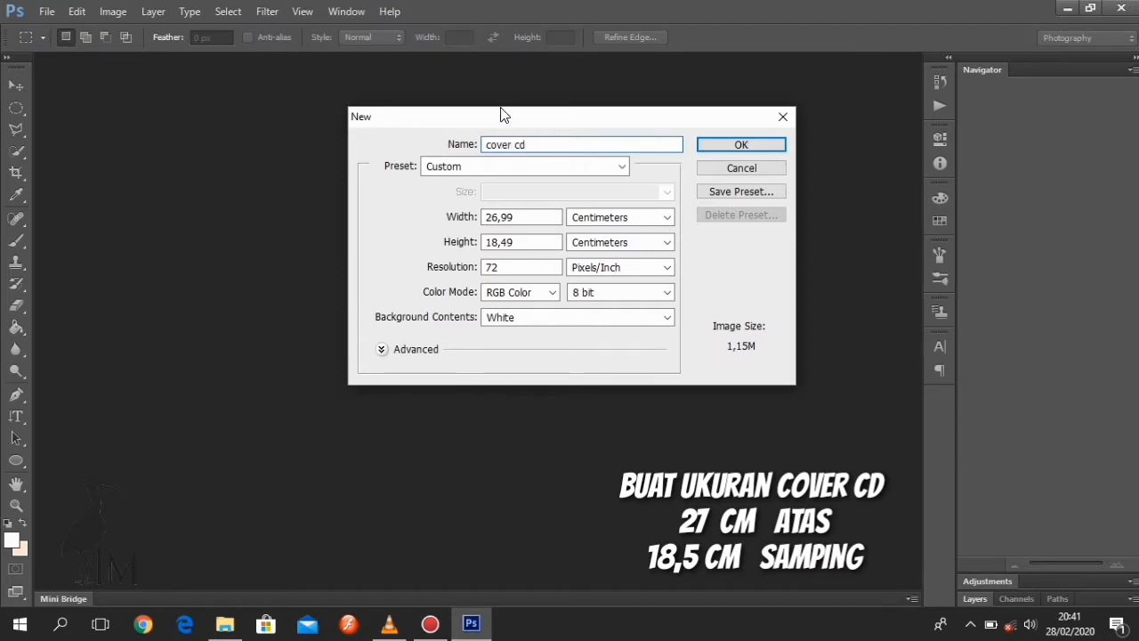
pyautogui.doubleClick(522, 216)
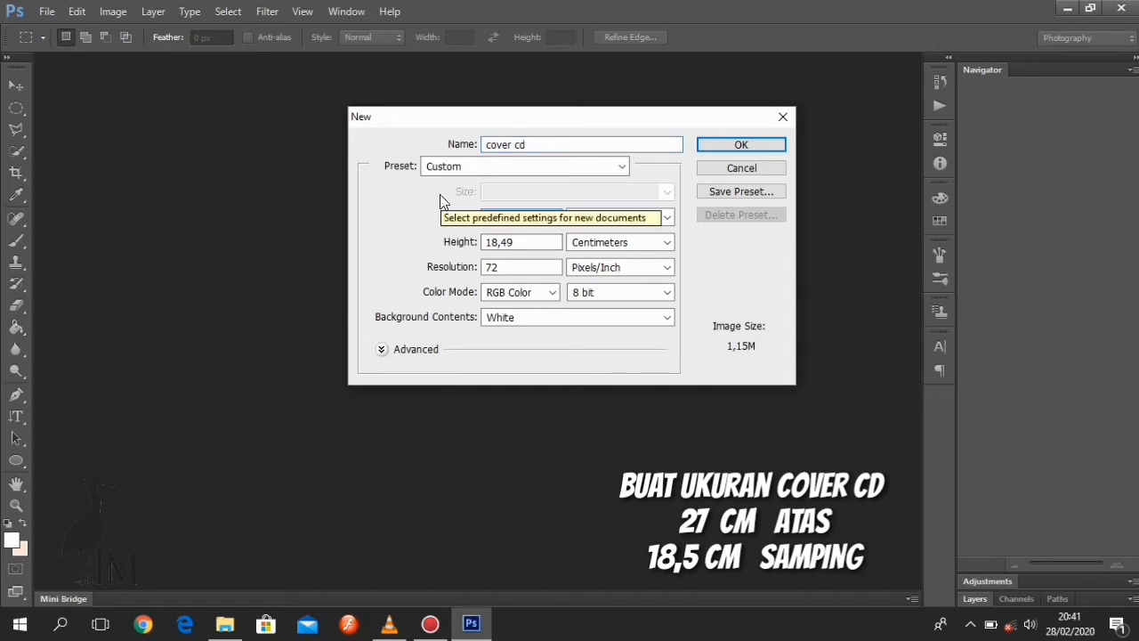
pyautogui.write('27')
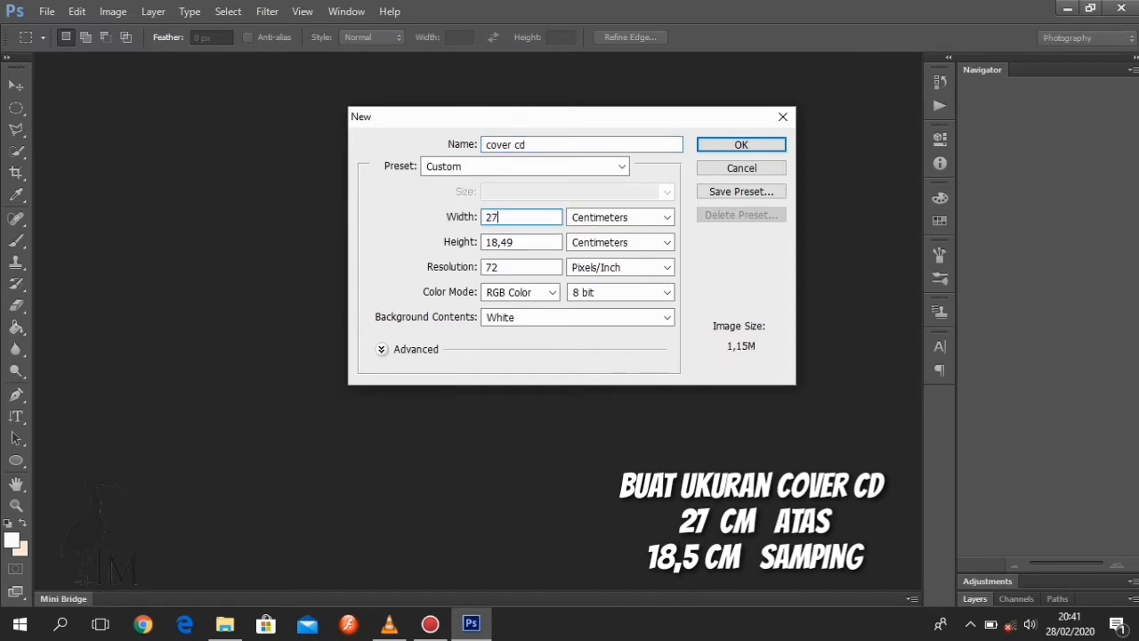
pyautogui.press('Tab')
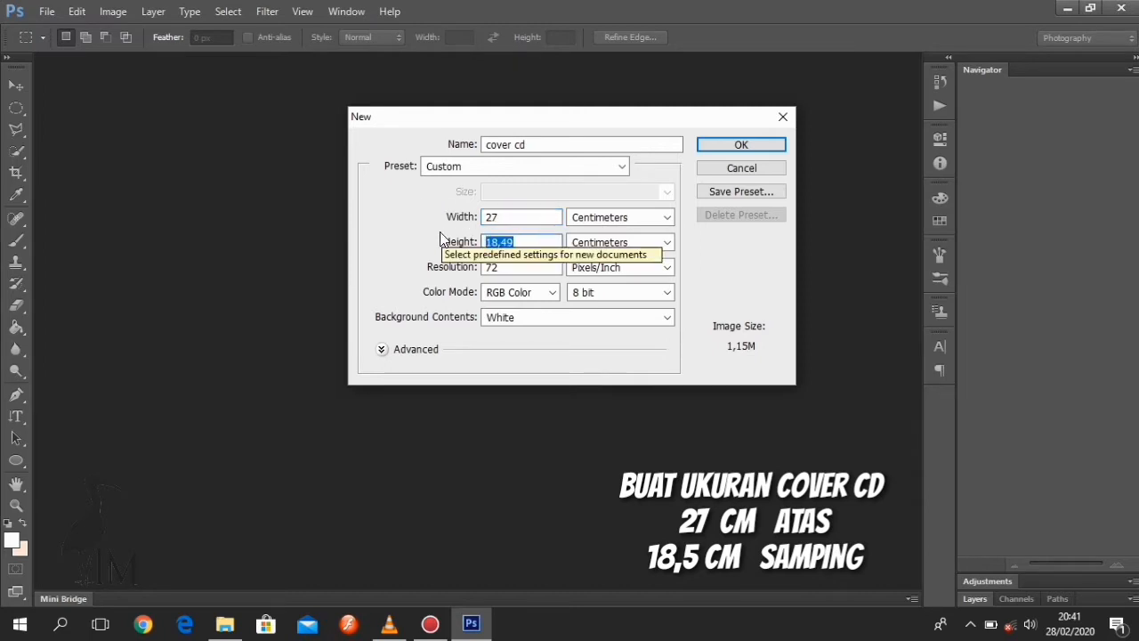
pyautogui.write('18')
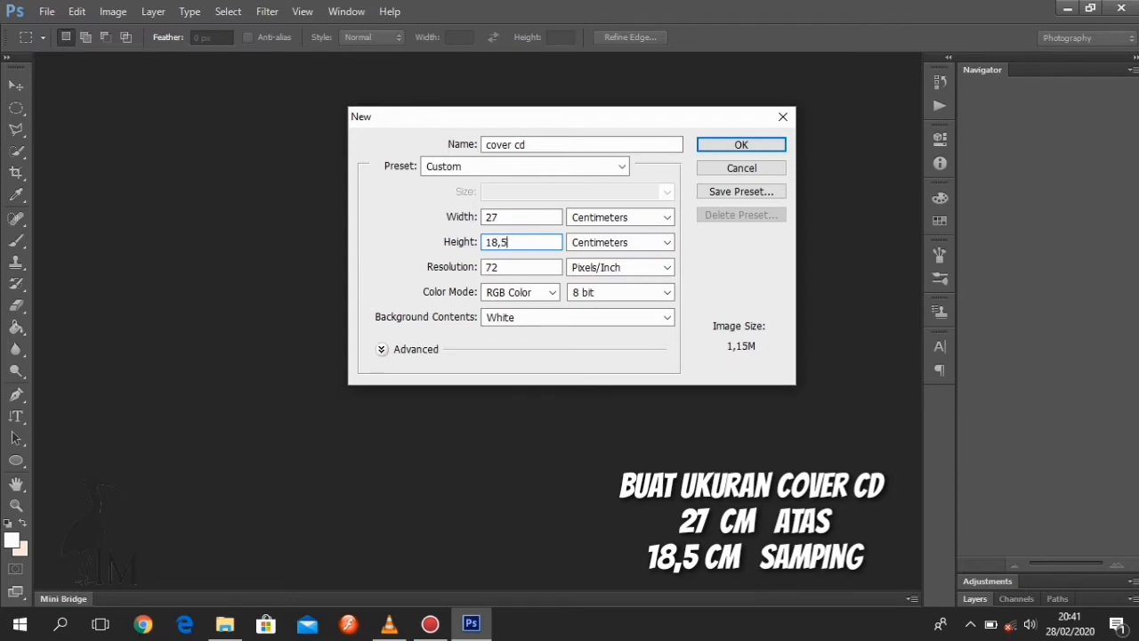
pyautogui.click(623, 217)
pyautogui.click(612, 242)
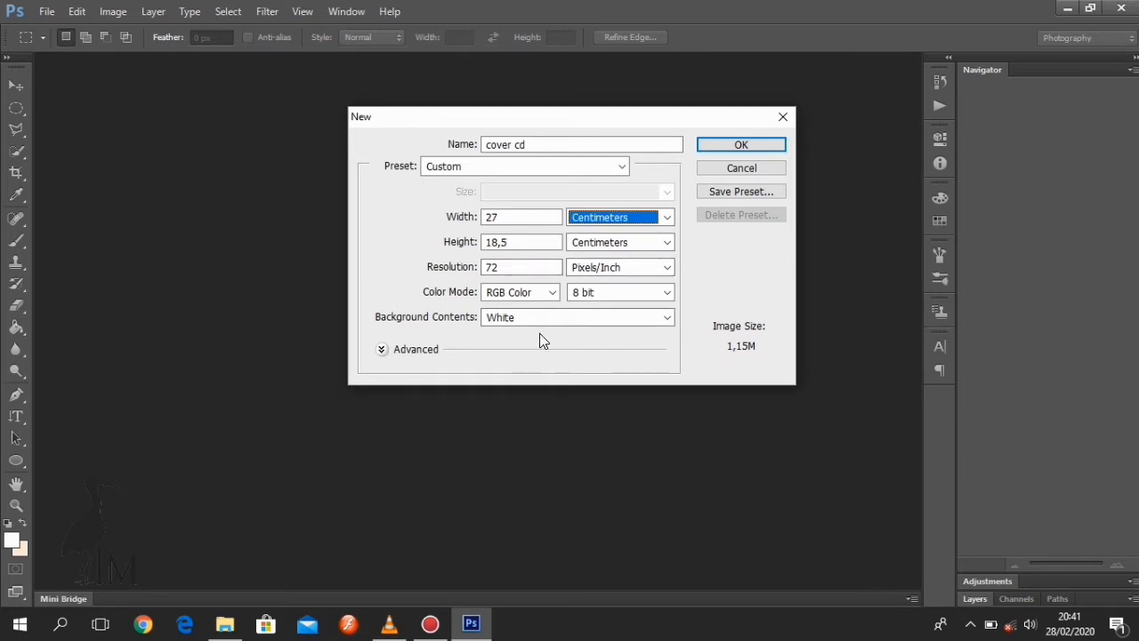
pyautogui.click(746, 142)
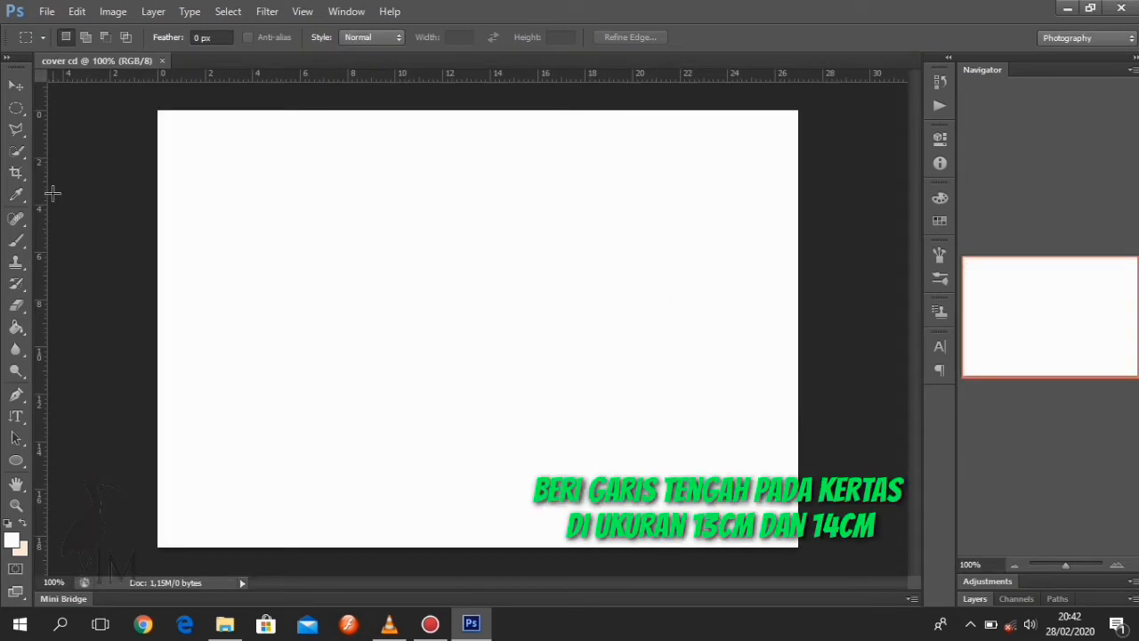
# Place two vertical guides on the canvas, at about 14 cm and about 13 cm, to mark the cover's spine.
pyautogui.moveTo(41, 190); pyautogui.dragTo(490, 241)
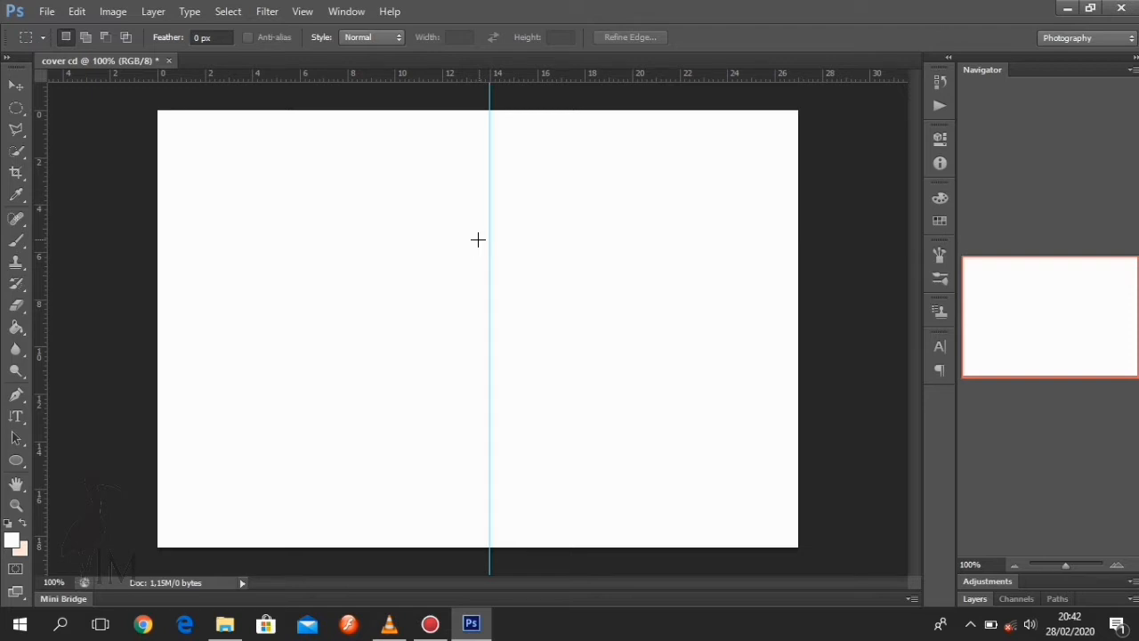
pyautogui.click(490, 97)
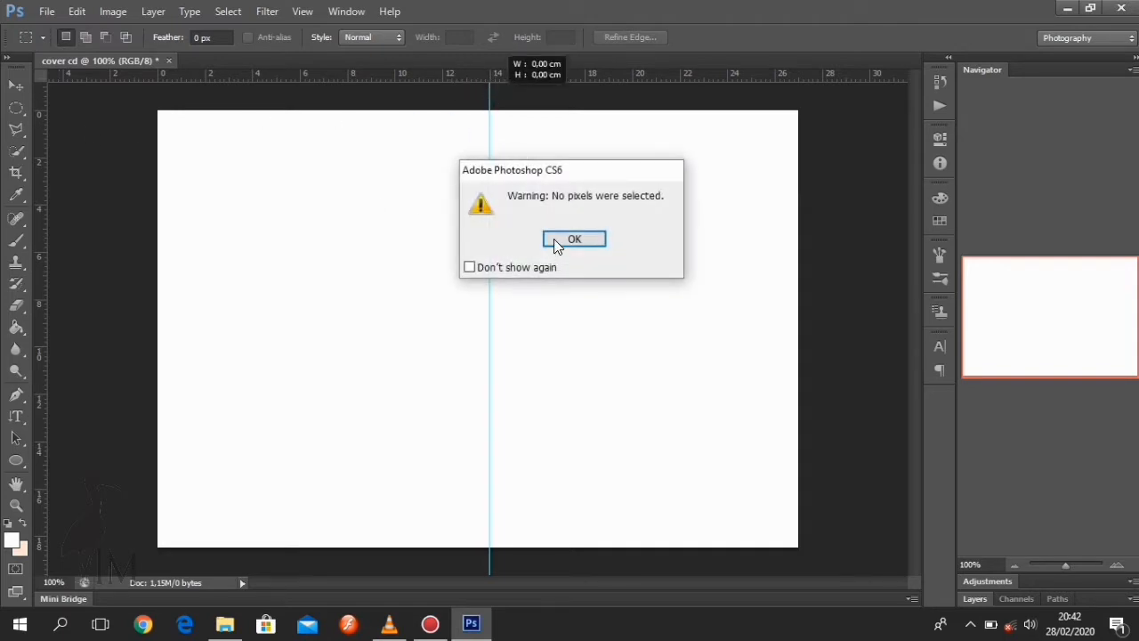
pyautogui.click(555, 239)
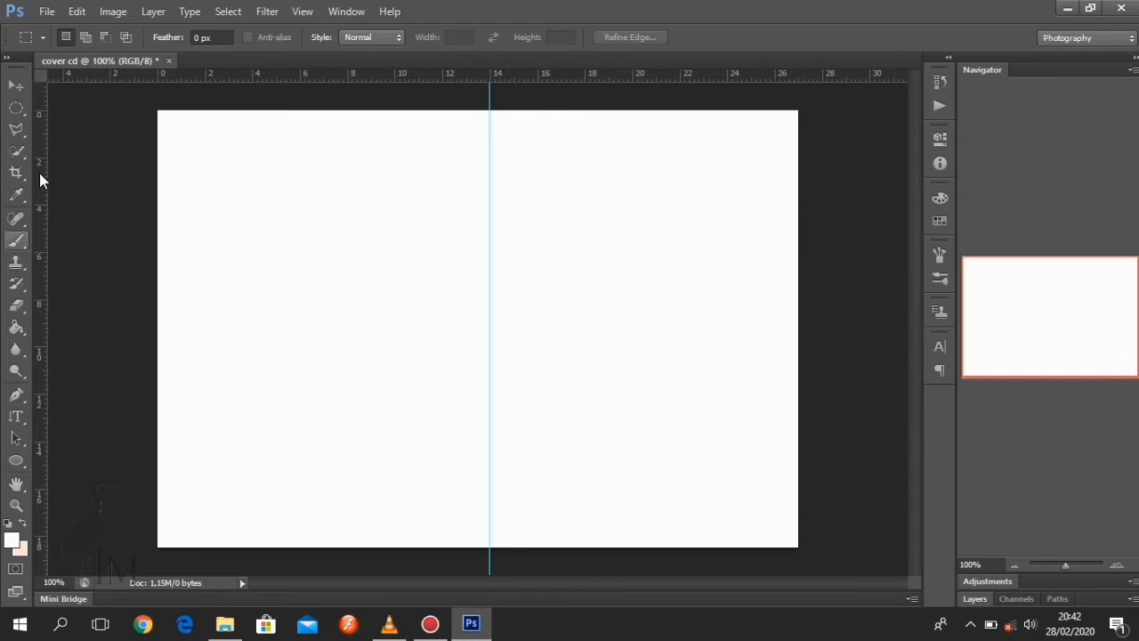
pyautogui.moveTo(39, 181); pyautogui.dragTo(467, 192)
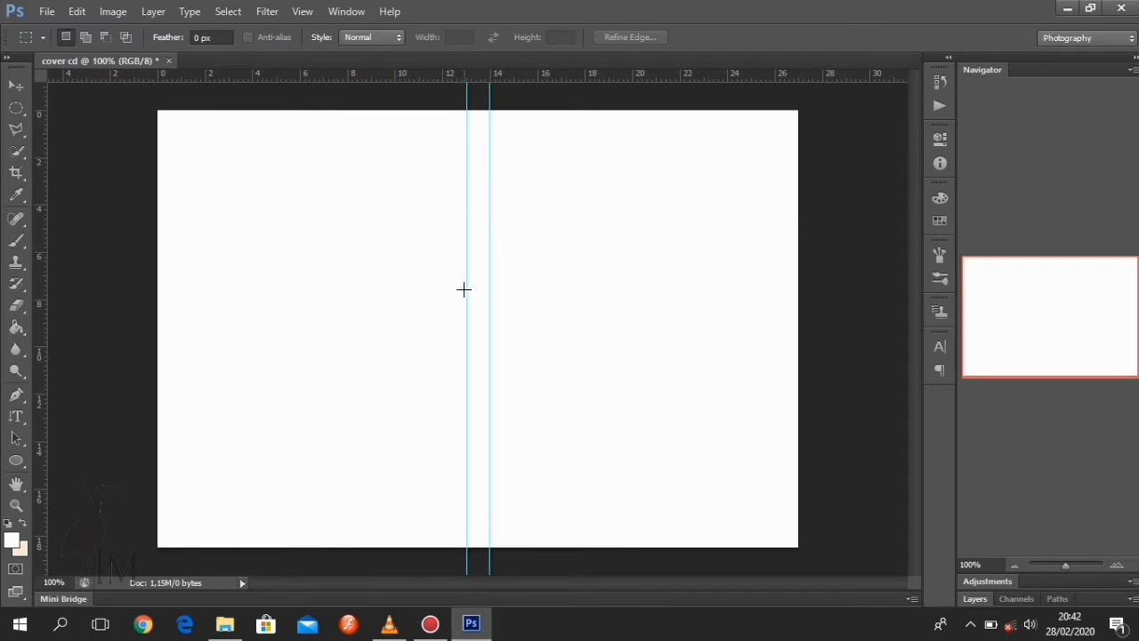
# Add a new layer and place the image IMG-20200228-WA0003 over the middle of the cover, shifted slightly upward.
pyautogui.click(975, 598)
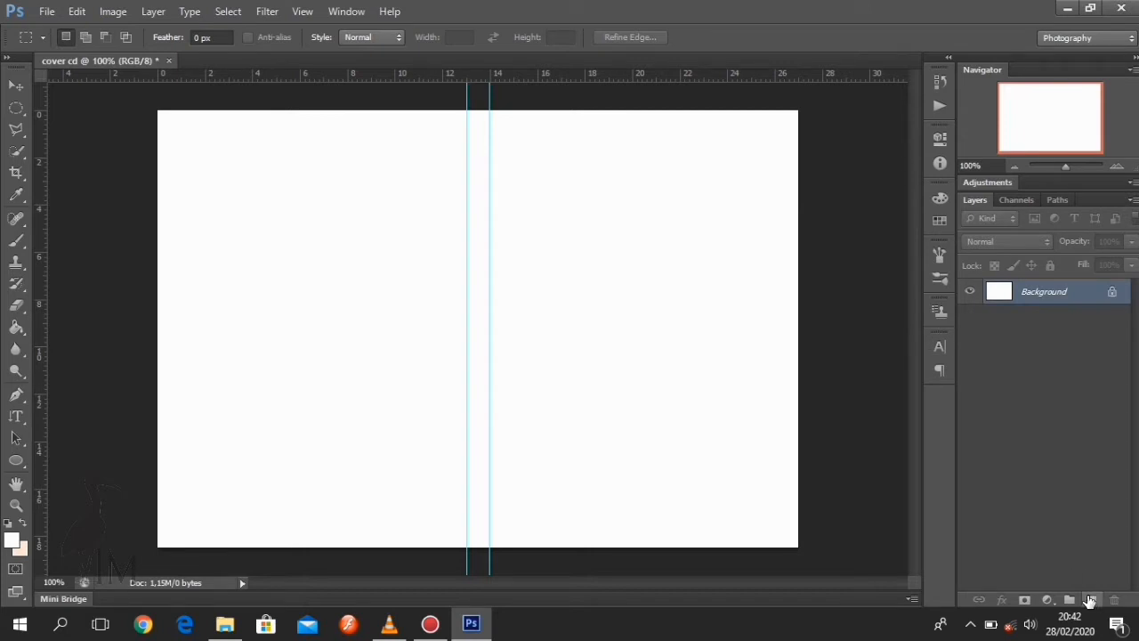
pyautogui.click(1090, 601)
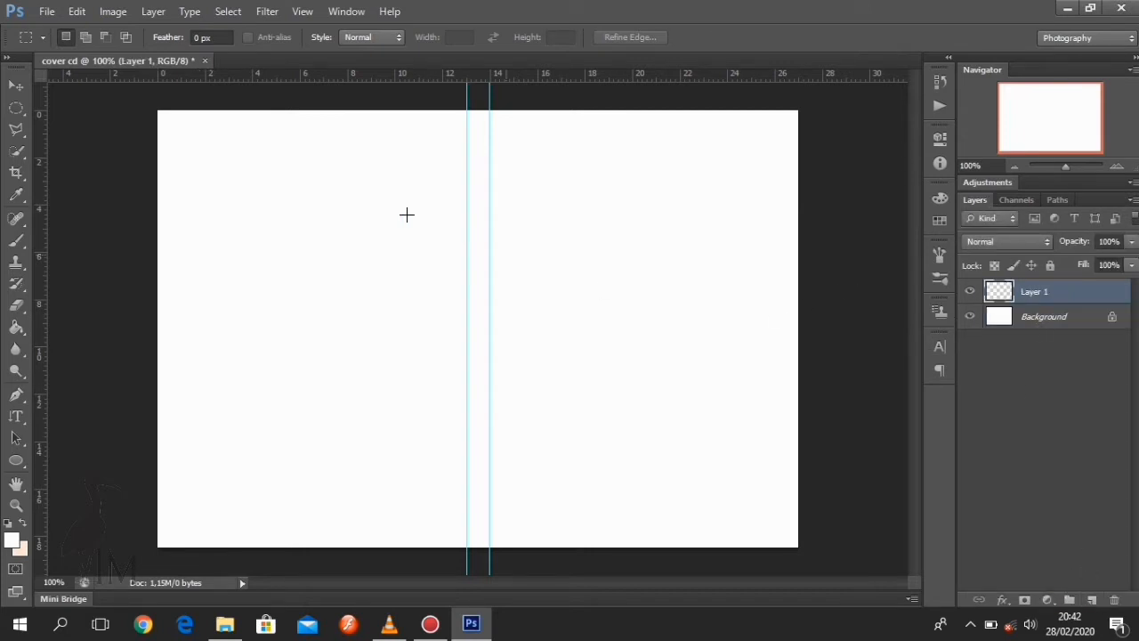
pyautogui.click(46, 11)
pyautogui.click(63, 282)
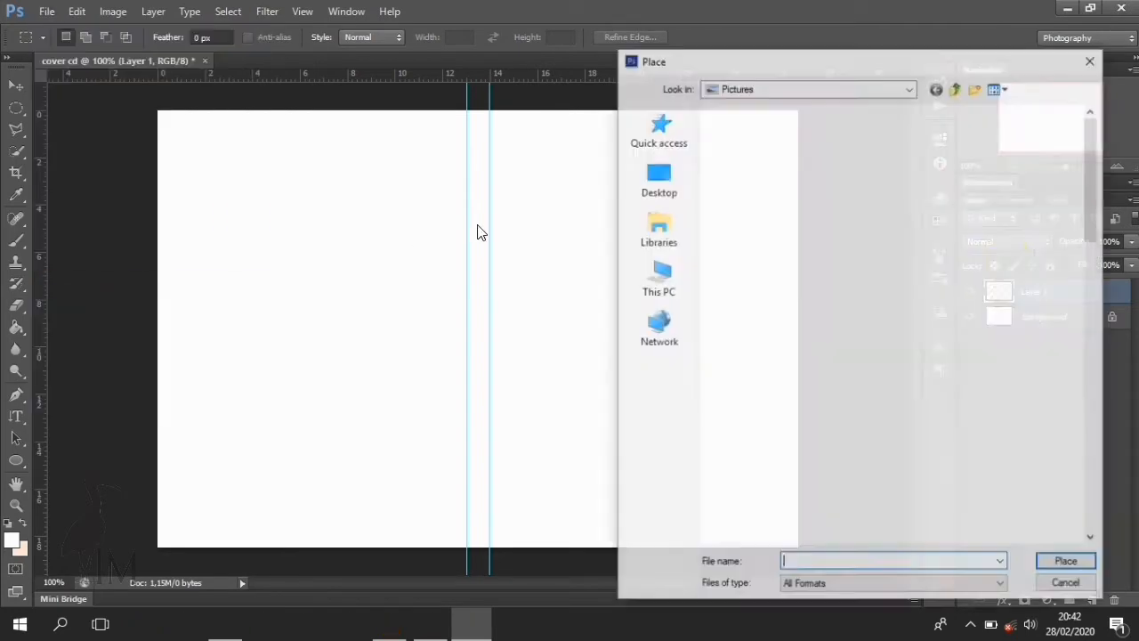
pyautogui.moveTo(1090, 230); pyautogui.dragTo(1092, 472)
pyautogui.click(1037, 301)
pyautogui.click(1068, 563)
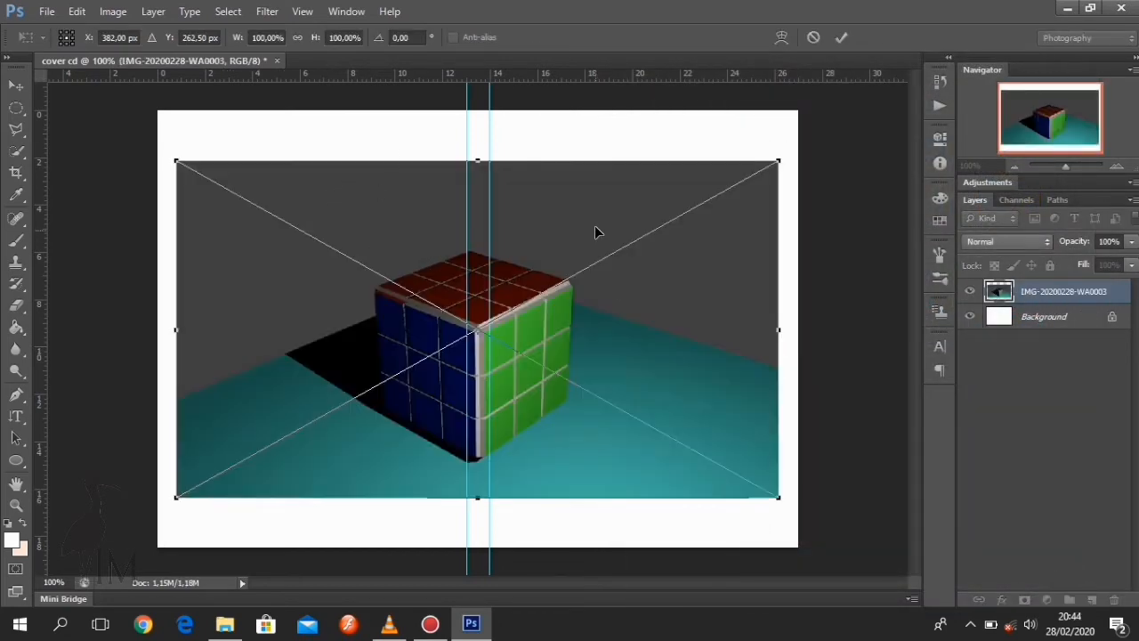
pyautogui.moveTo(598, 216); pyautogui.dragTo(574, 239)
pyautogui.press('Return')
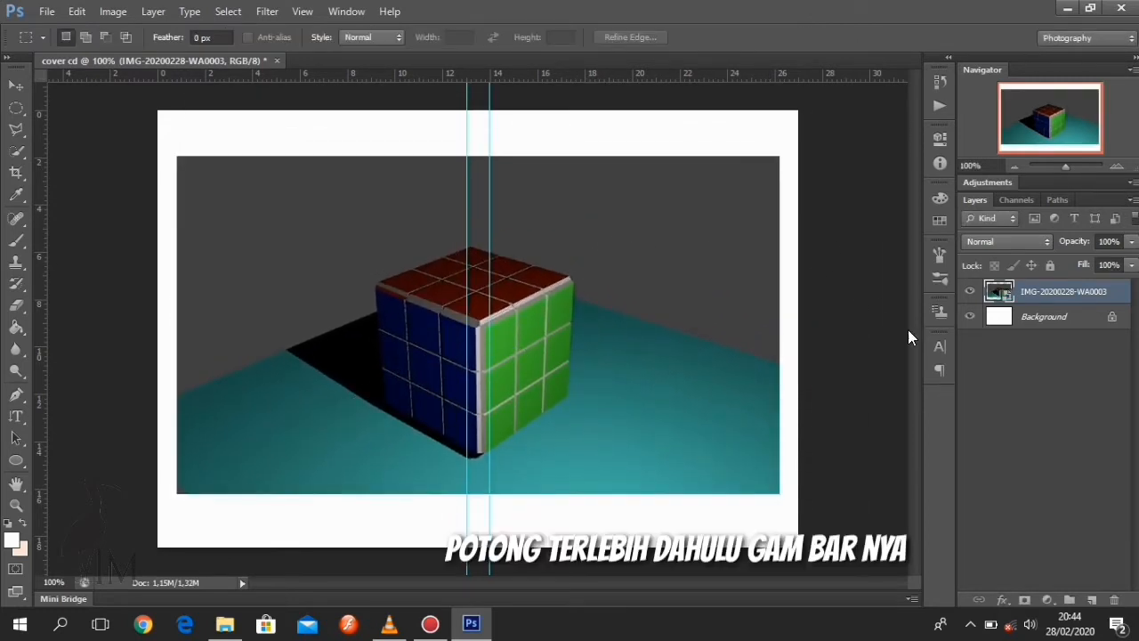
# Hide the white Background layer and open the placed cube image's smart object contents for editing.
pyautogui.click(971, 316)
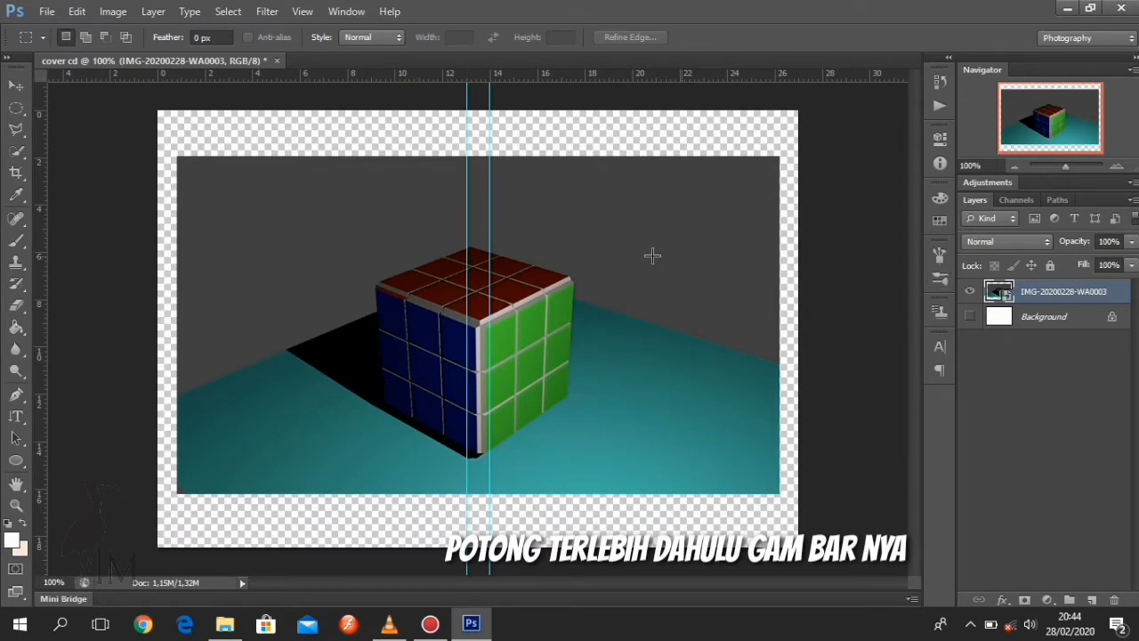
pyautogui.click(16, 172)
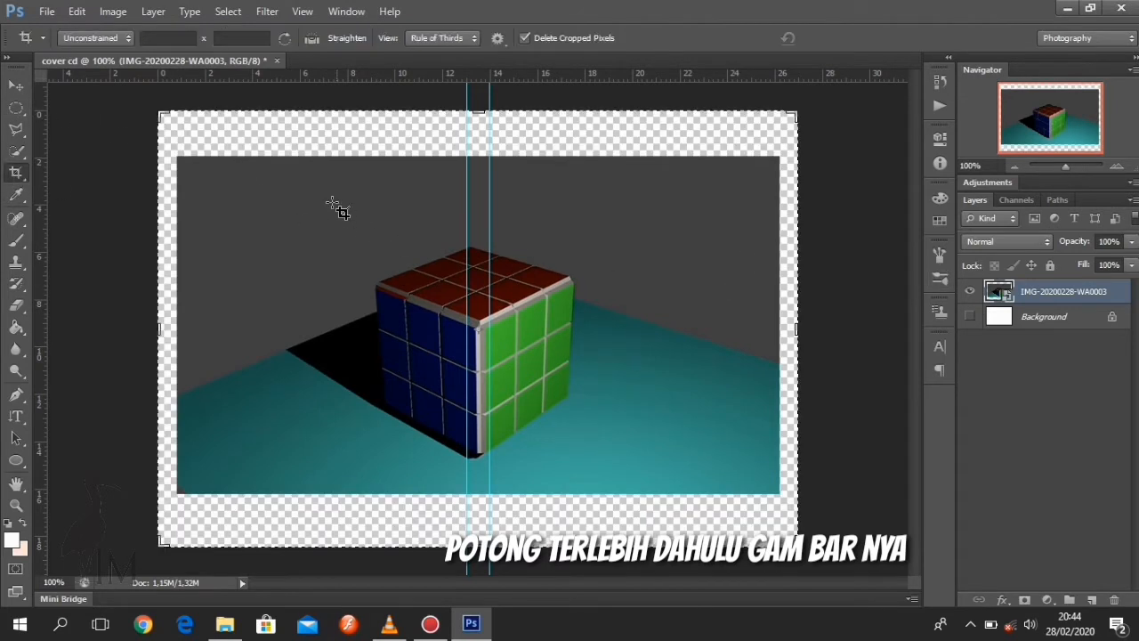
pyautogui.click(16, 85)
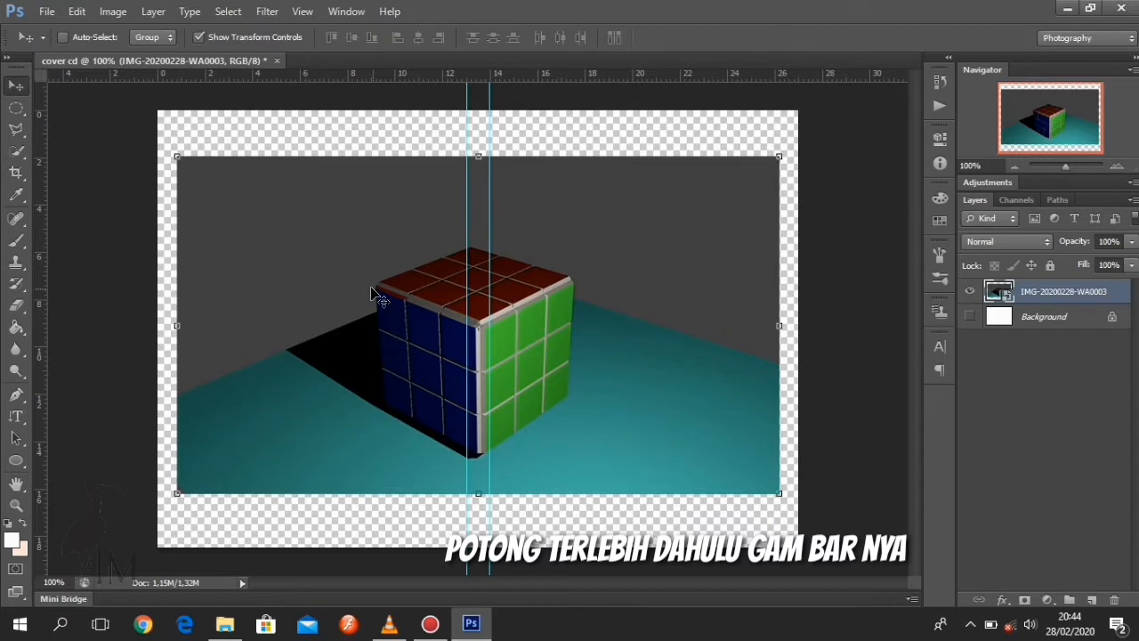
pyautogui.rightClick(1021, 294)
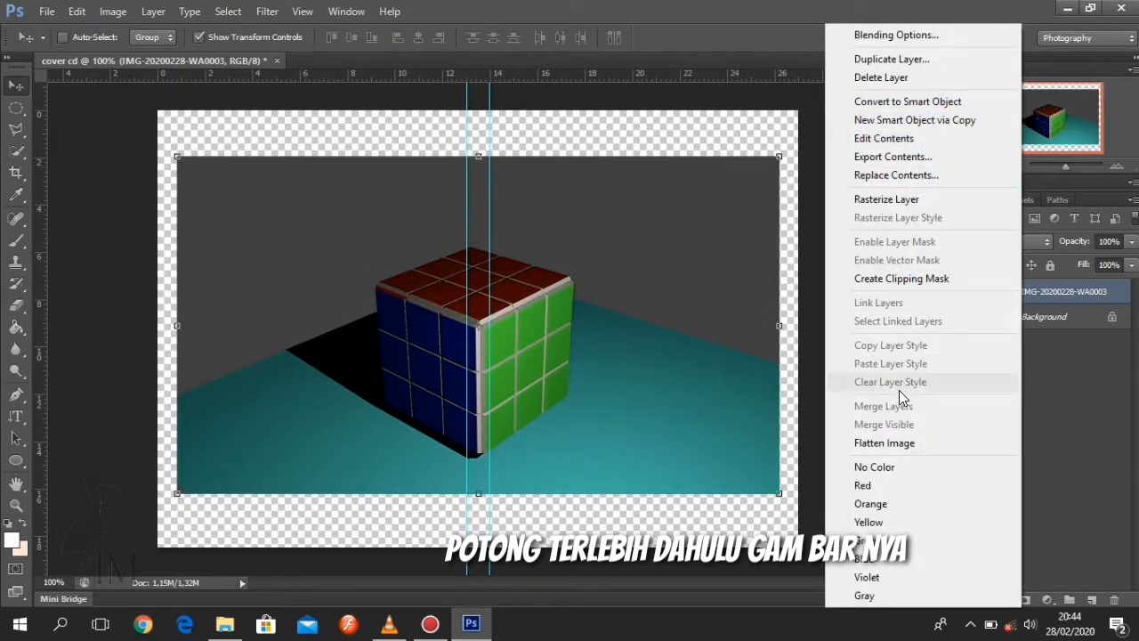
pyautogui.click(860, 140)
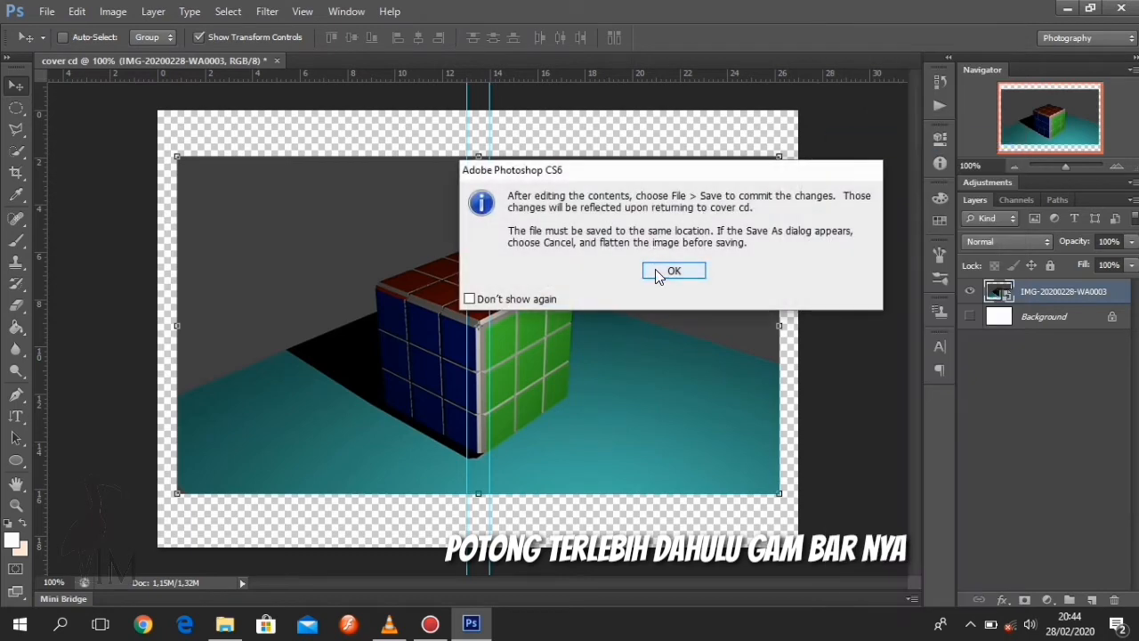
pyautogui.click(659, 269)
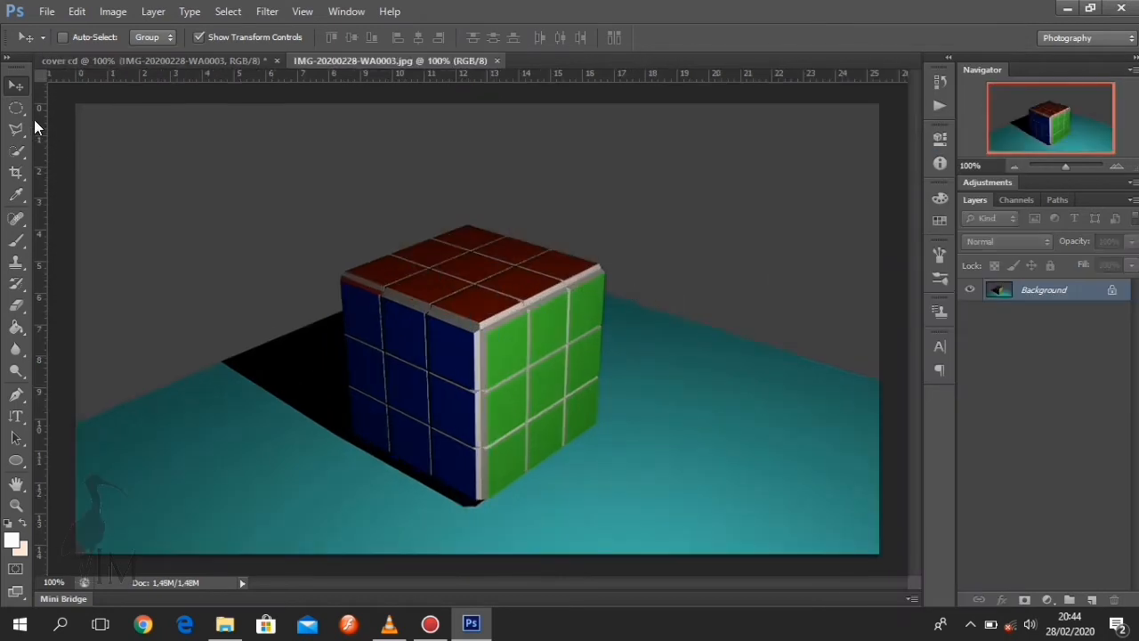
# Crop both sides of the cube image, keeping its full height and a width of about 12 cm around the cube.
pyautogui.click(16, 172)
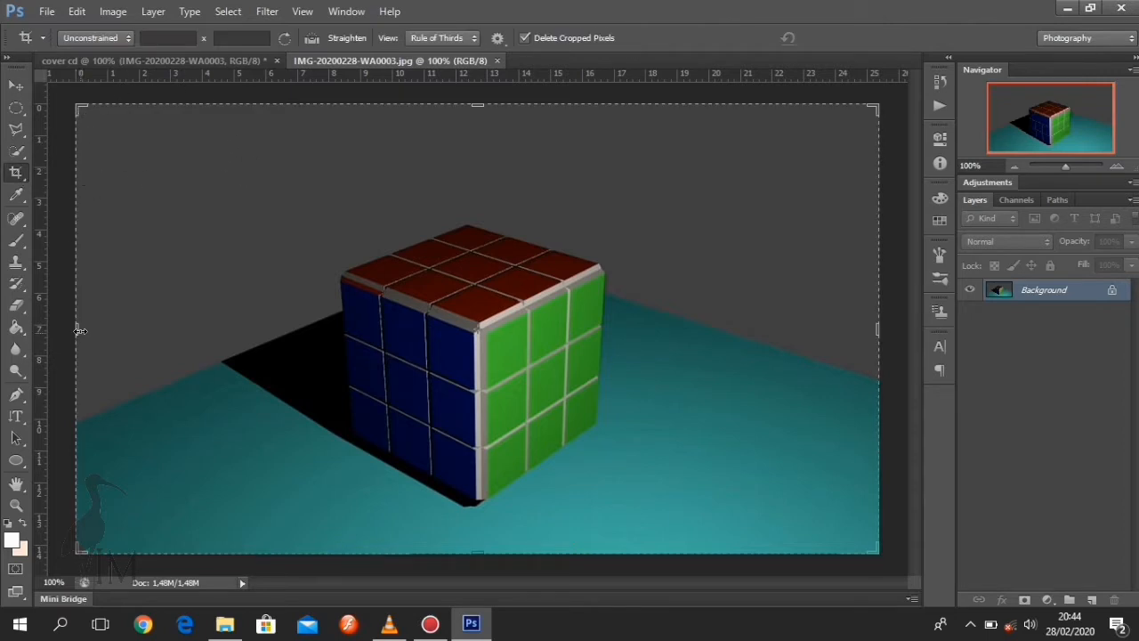
pyautogui.moveTo(79, 330); pyautogui.dragTo(164, 336)
pyautogui.moveTo(764, 330); pyautogui.dragTo(665, 342)
pyautogui.moveTo(291, 329)
pyautogui.mouseDown()
pyautogui.moveTo(317, 330)
pyautogui.moveTo(285, 330)
pyautogui.mouseUp()
pyautogui.moveTo(654, 330); pyautogui.dragTo(667, 329)
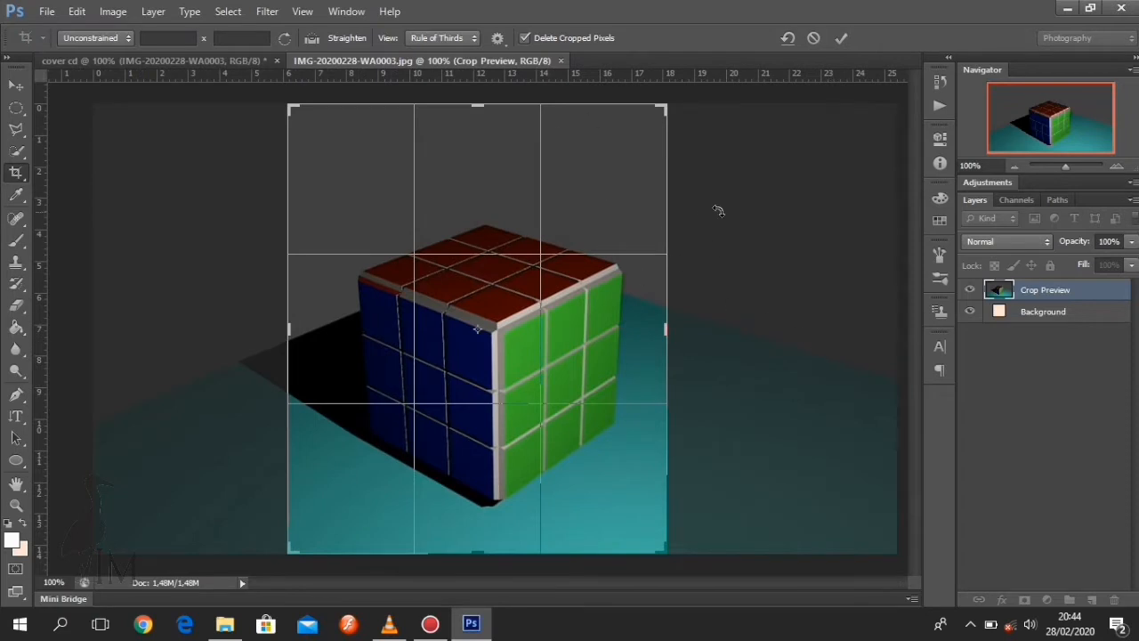
pyautogui.press('Return')
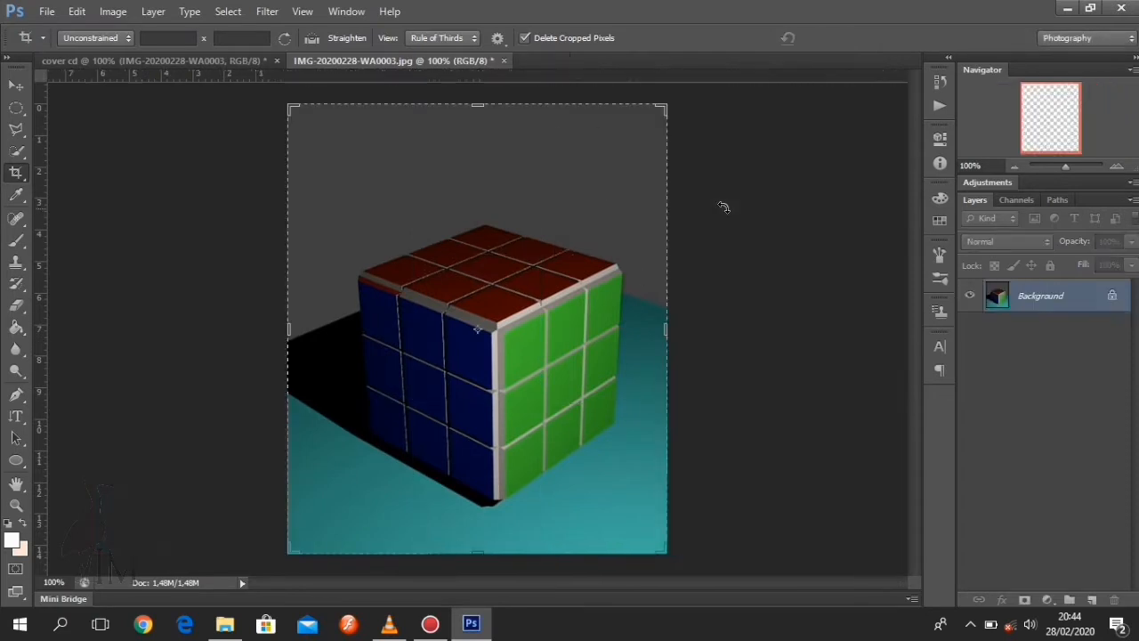
# Try to shift the cropped cube image with the Move tool.
pyautogui.click(244, 58)
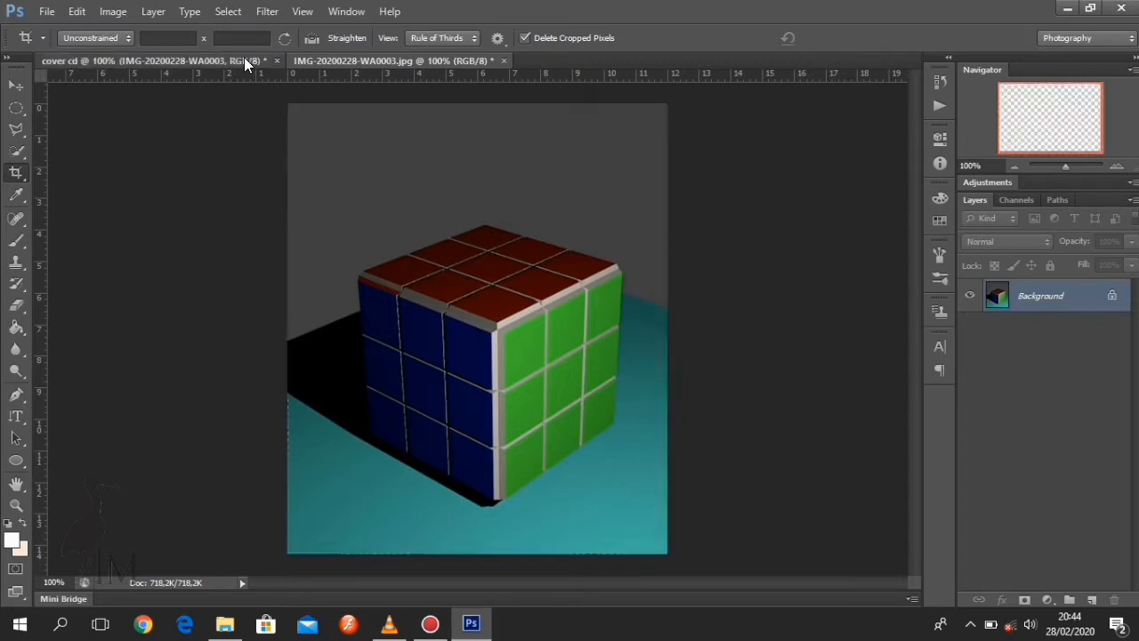
pyautogui.click(414, 58)
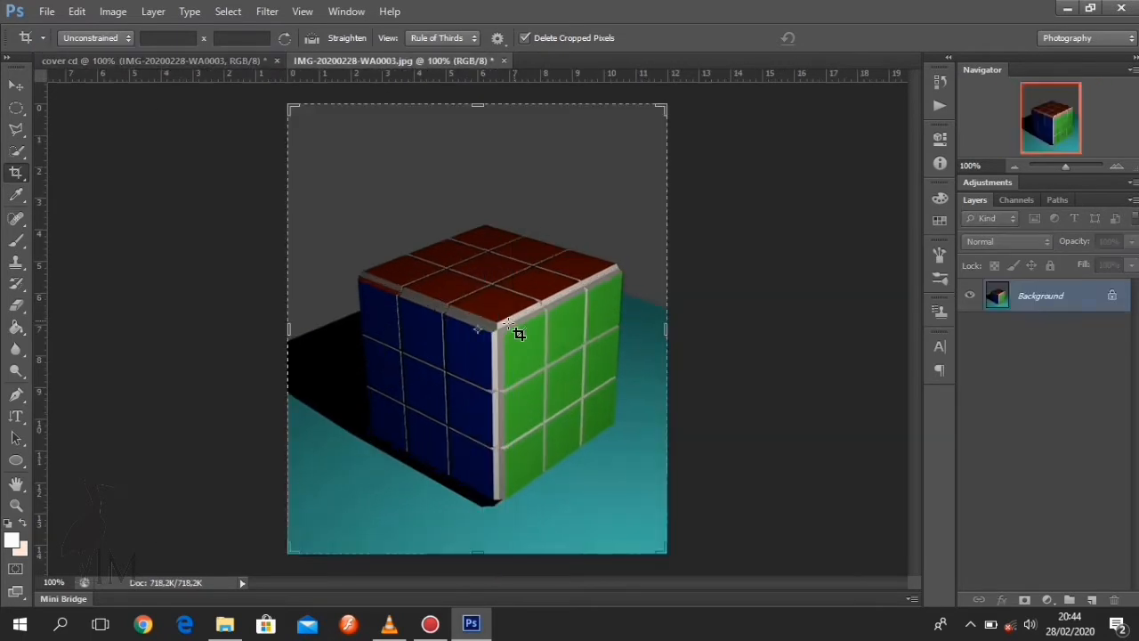
pyautogui.click(514, 331)
pyautogui.click(17, 86)
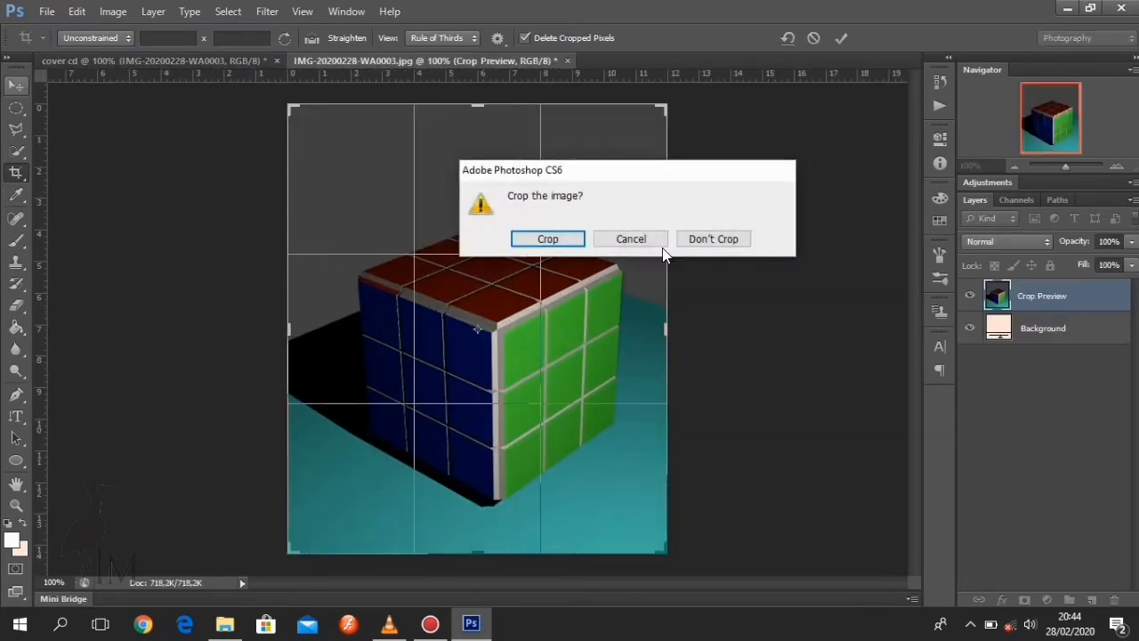
pyautogui.click(567, 238)
pyautogui.moveTo(445, 293); pyautogui.dragTo(389, 228)
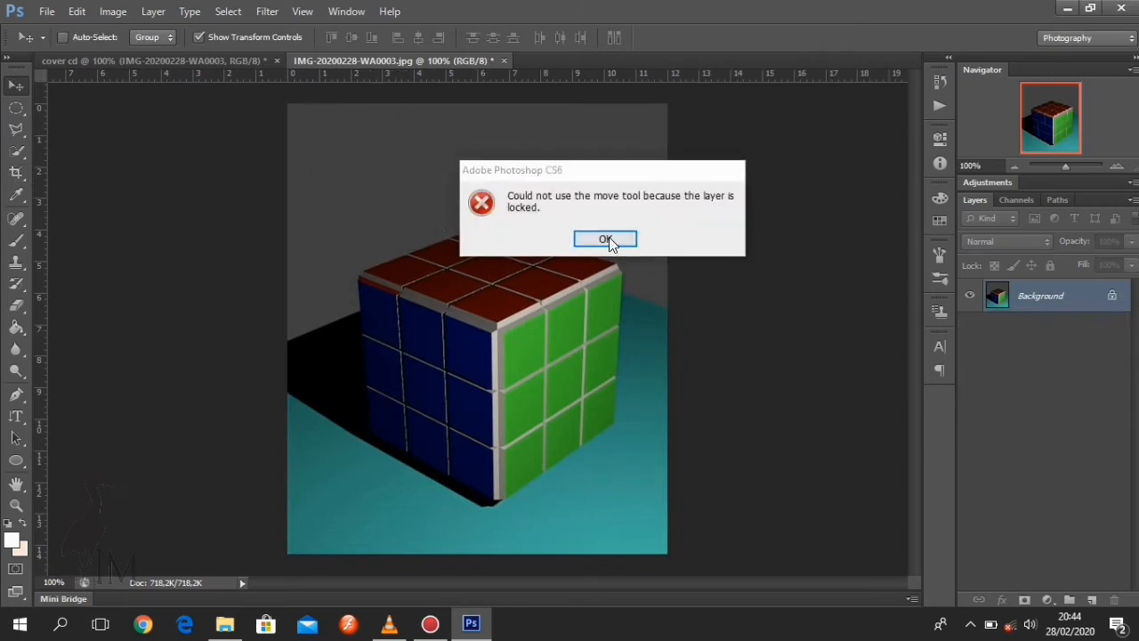
pyautogui.click(608, 237)
# Duplicate the cropped image's Background layer in a floating window and copy the duplicate into the cover cd document.
pyautogui.moveTo(441, 59); pyautogui.dragTo(452, 107)
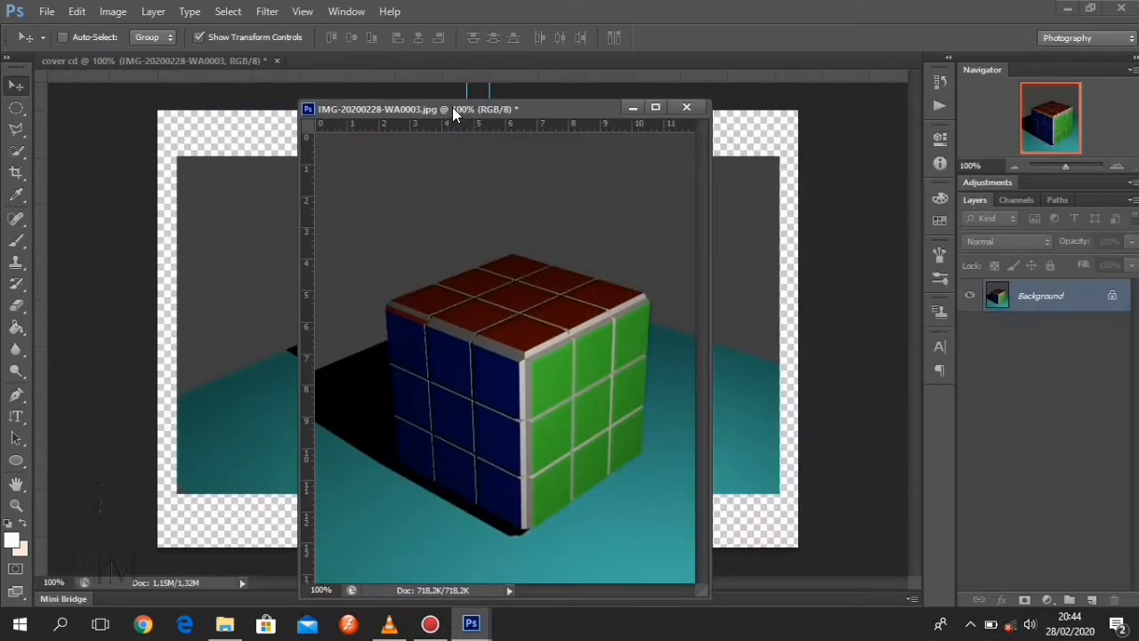
pyautogui.rightClick(1046, 302)
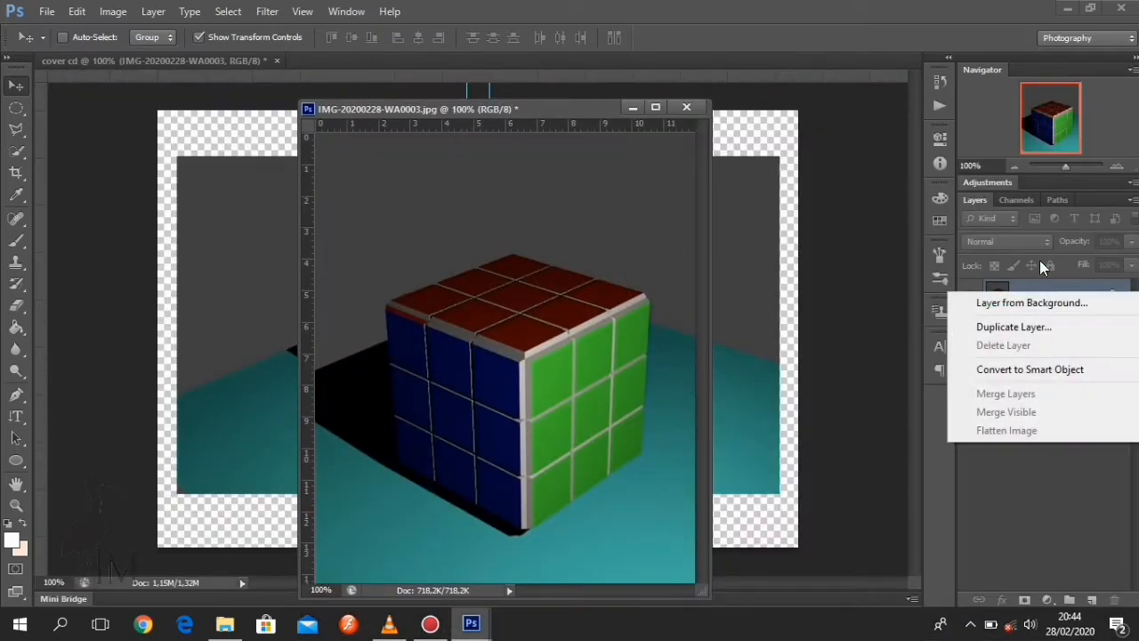
pyautogui.click(999, 321)
pyautogui.click(716, 188)
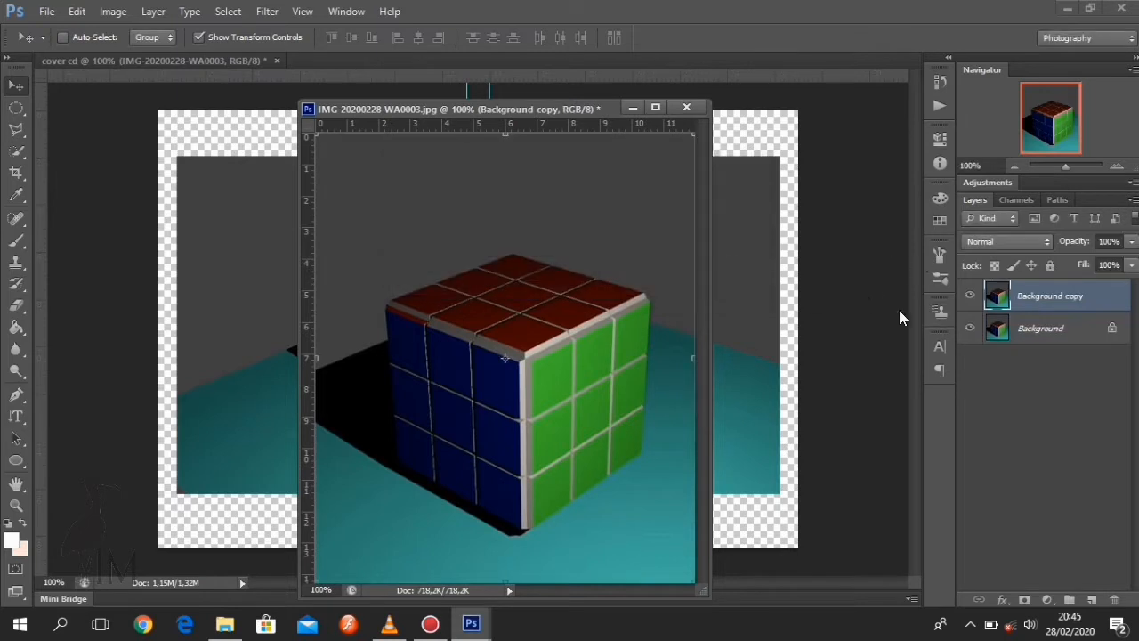
pyautogui.moveTo(1023, 295); pyautogui.dragTo(743, 223)
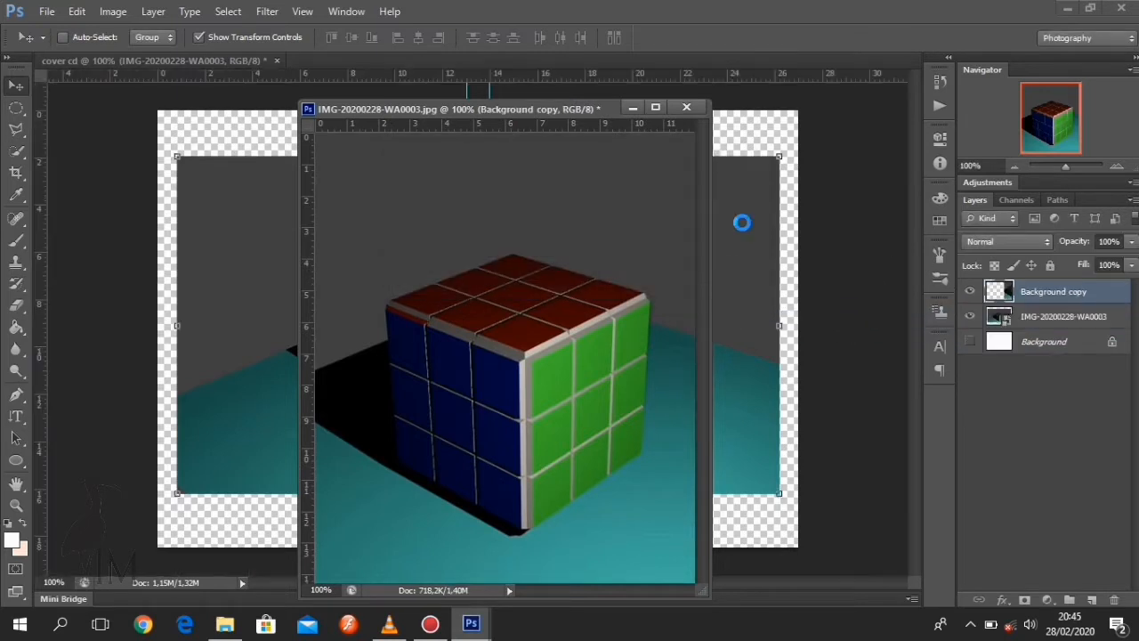
# Position the copied cube image over the front cover side and delete the IMG-20200228-WA0003 layer.
pyautogui.click(634, 107)
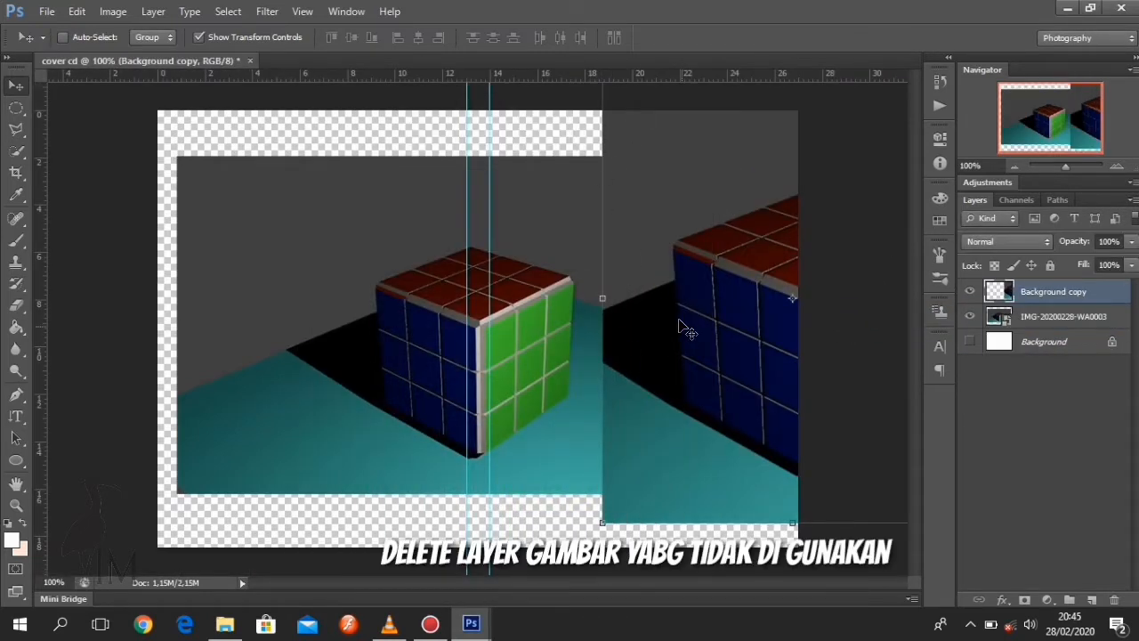
pyautogui.moveTo(706, 249); pyautogui.dragTo(557, 264)
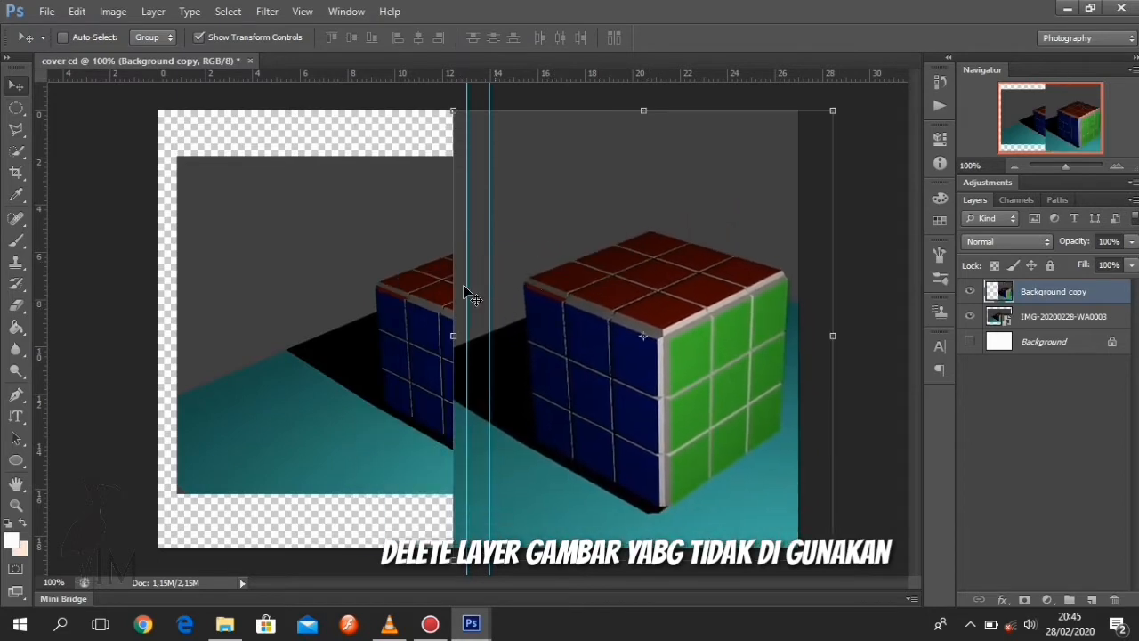
pyautogui.click(1046, 322)
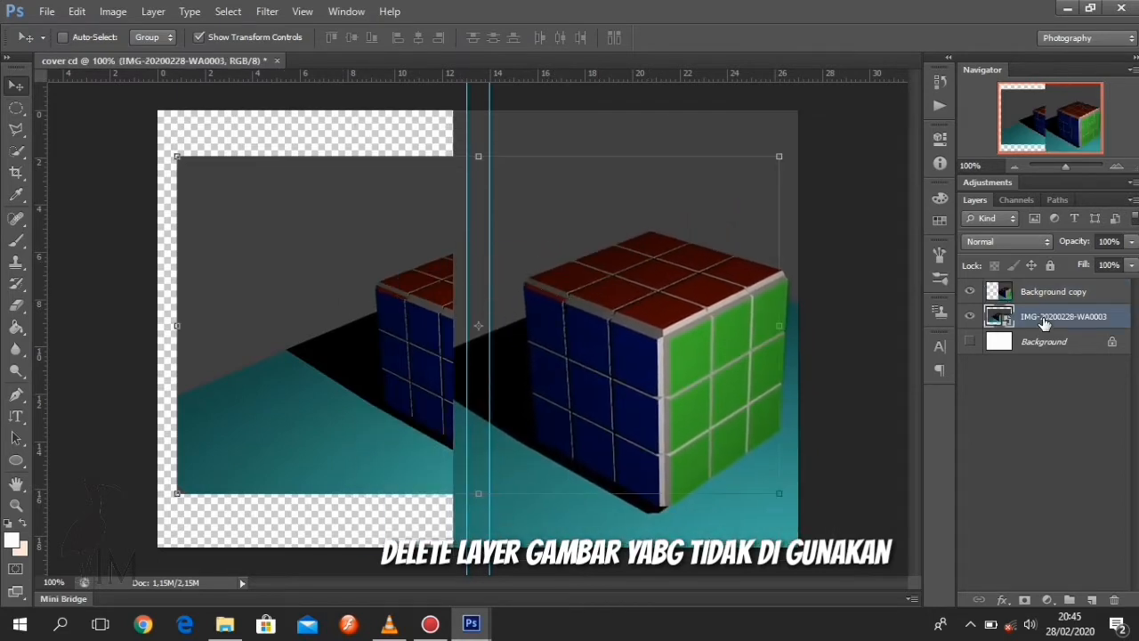
pyautogui.press('Delete')
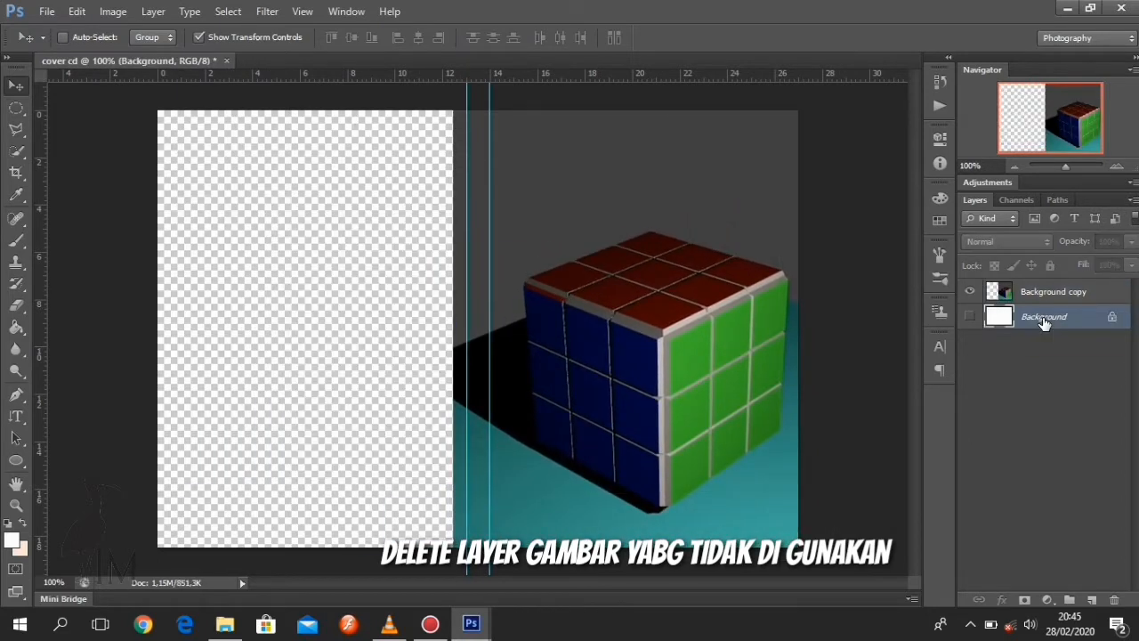
pyautogui.moveTo(711, 341); pyautogui.dragTo(656, 345)
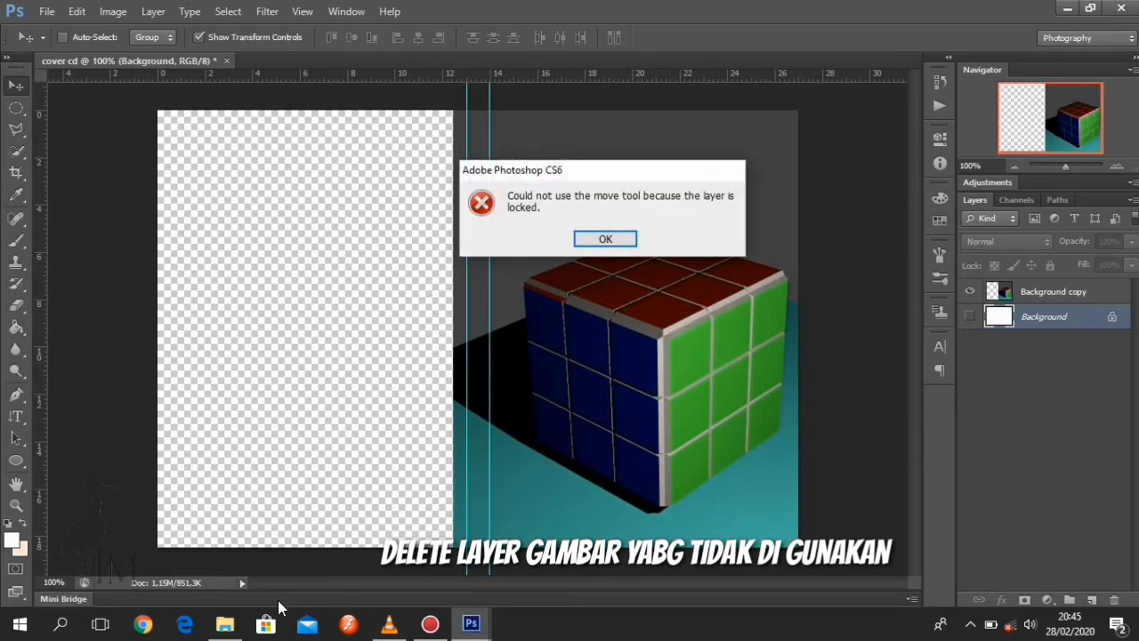
pyautogui.click(72, 601)
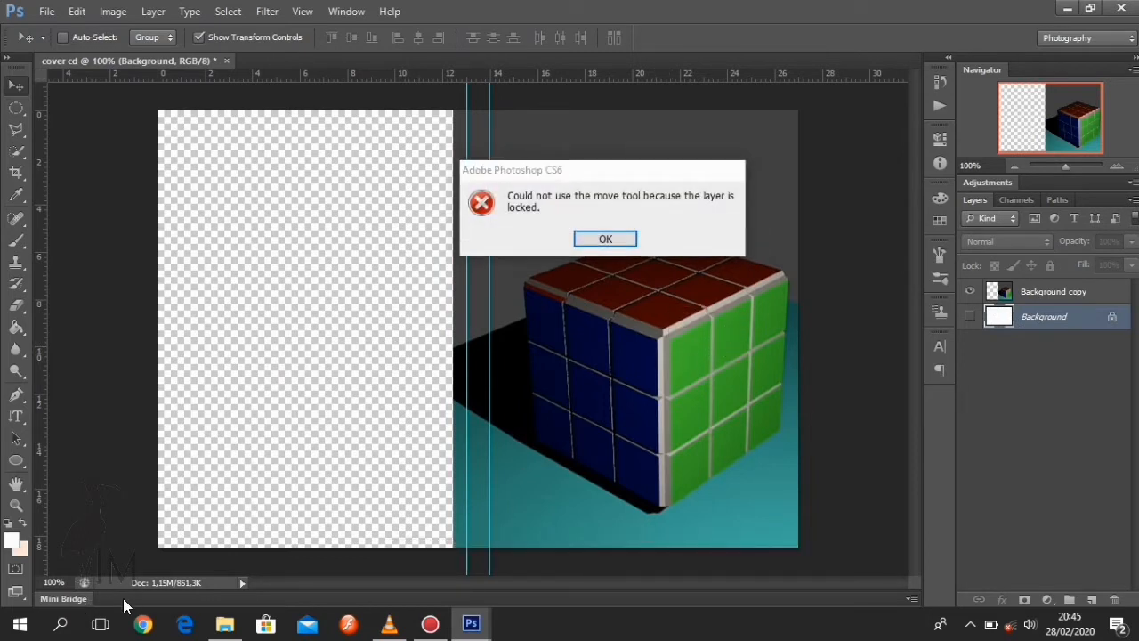
pyautogui.click(622, 242)
pyautogui.click(582, 306)
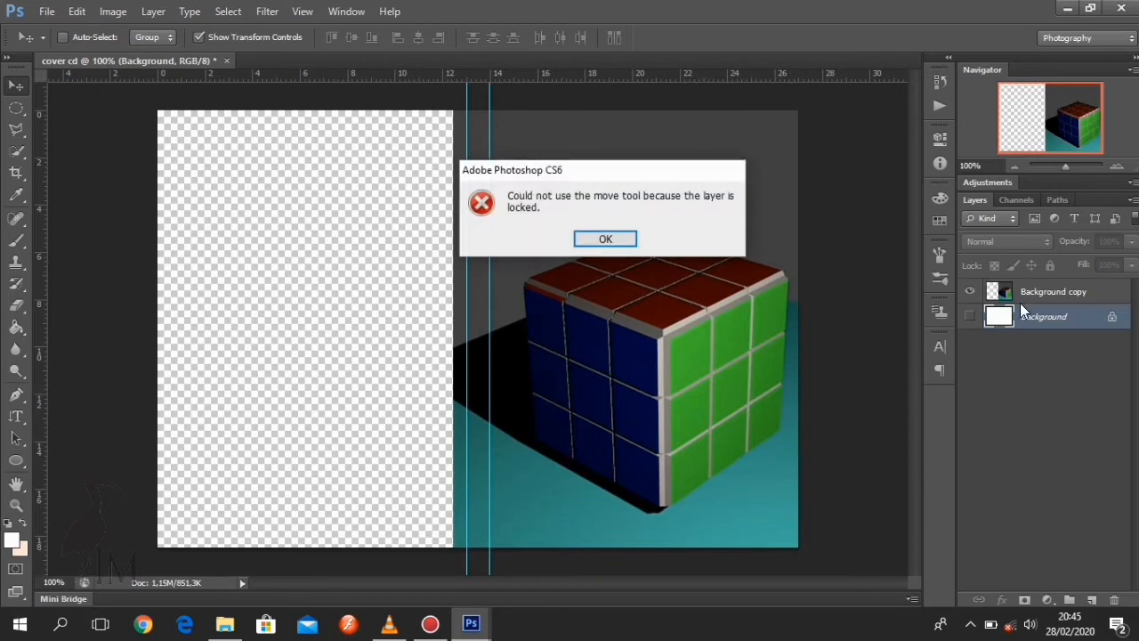
pyautogui.click(1034, 298)
pyautogui.click(598, 241)
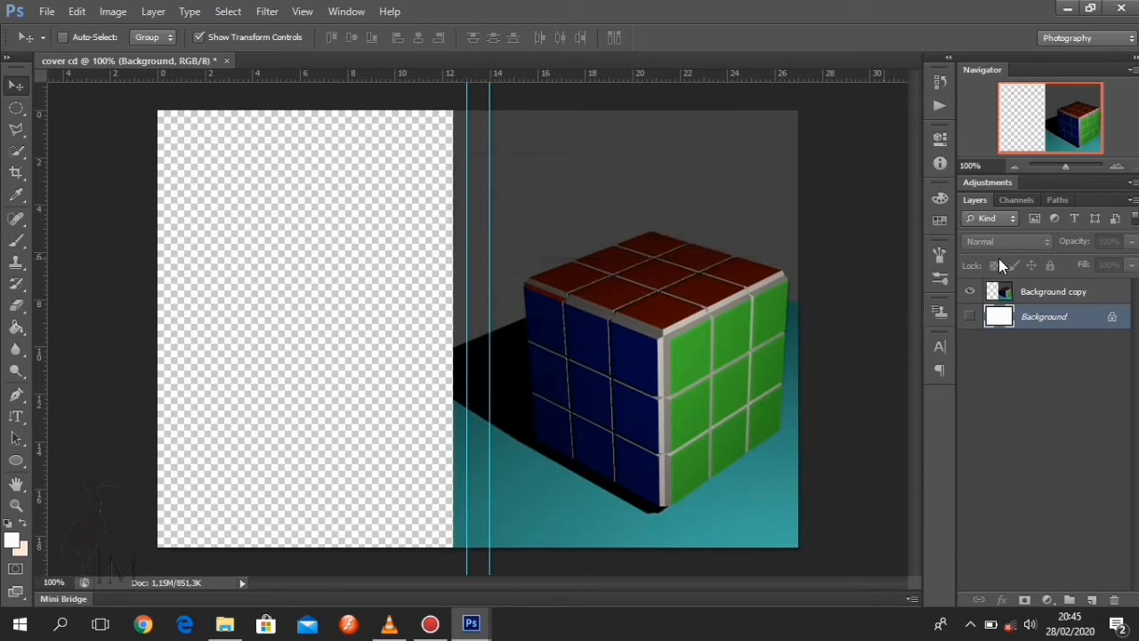
# Scale the Background copy layer to 95,37% width and 97,04% height, filling the cover's full height and reaching its right edge.
pyautogui.click(1082, 292)
pyautogui.moveTo(673, 313); pyautogui.dragTo(627, 310)
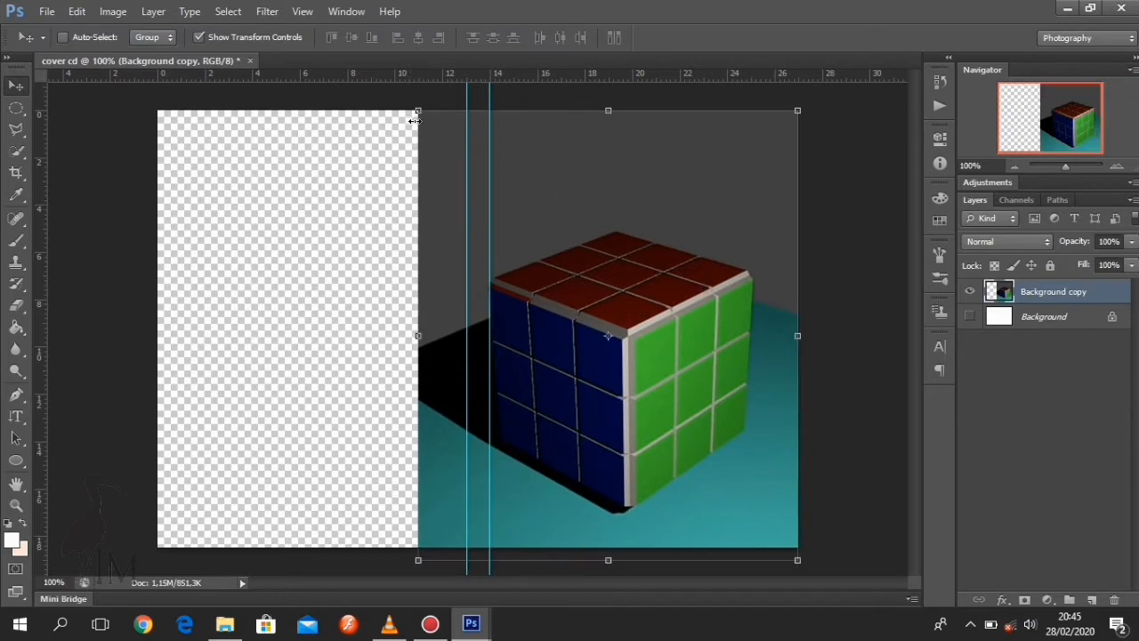
pyautogui.moveTo(416, 113); pyautogui.dragTo(445, 142)
pyautogui.moveTo(589, 204); pyautogui.dragTo(589, 170)
pyautogui.moveTo(798, 535); pyautogui.dragTo(806, 553)
pyautogui.moveTo(714, 403); pyautogui.dragTo(703, 405)
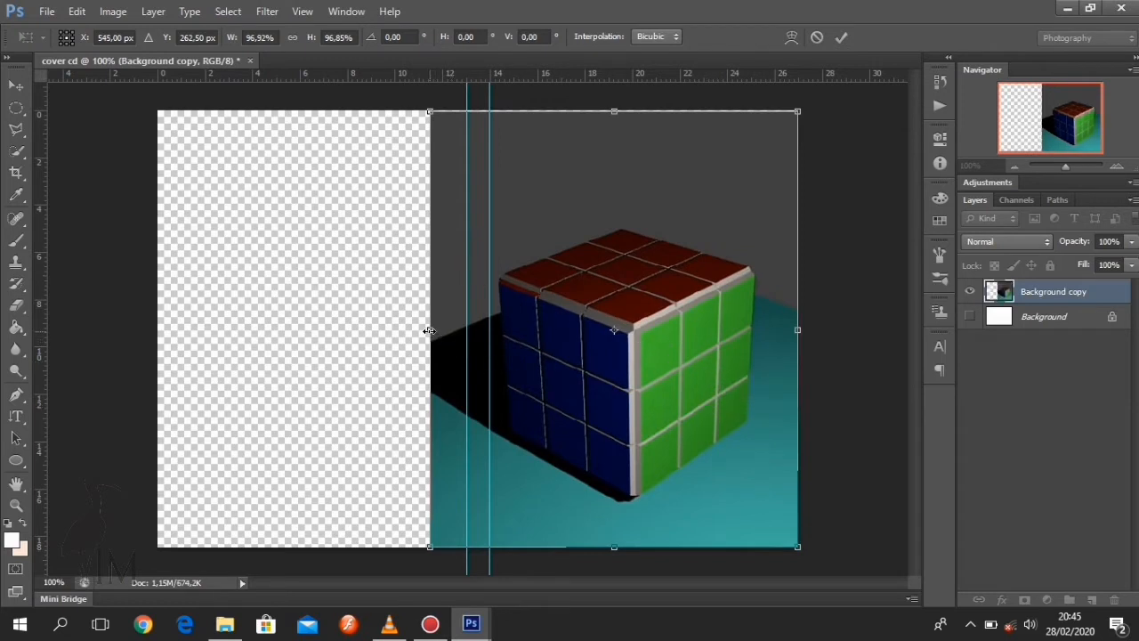
pyautogui.moveTo(428, 330)
pyautogui.mouseDown()
pyautogui.moveTo(484, 330)
pyautogui.moveTo(435, 331)
pyautogui.mouseUp()
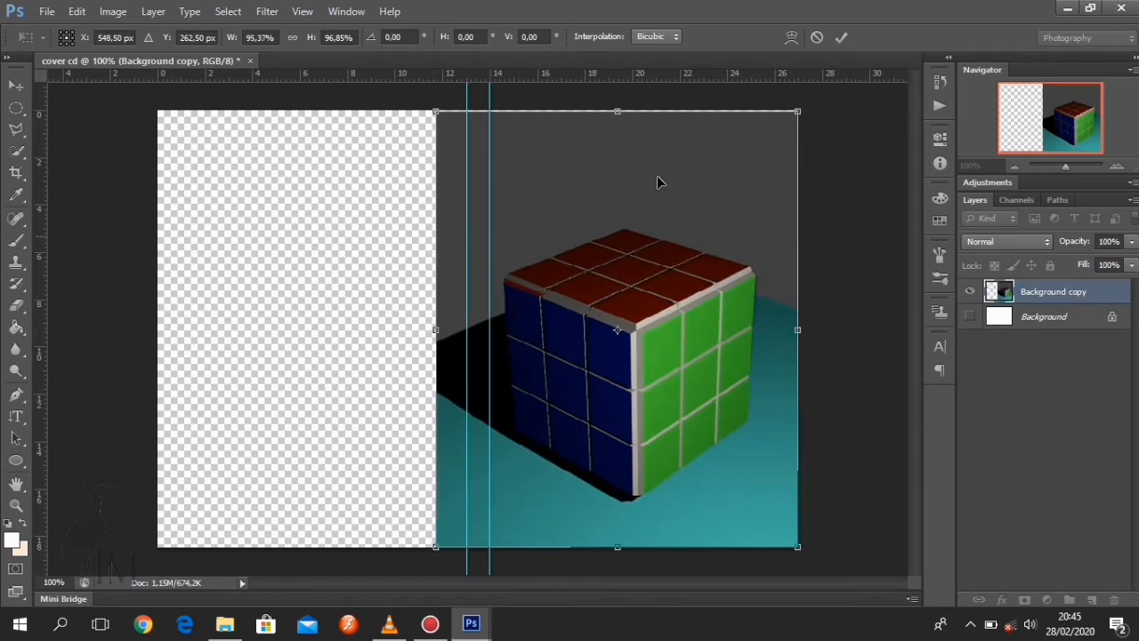
pyautogui.moveTo(623, 113); pyautogui.dragTo(623, 110)
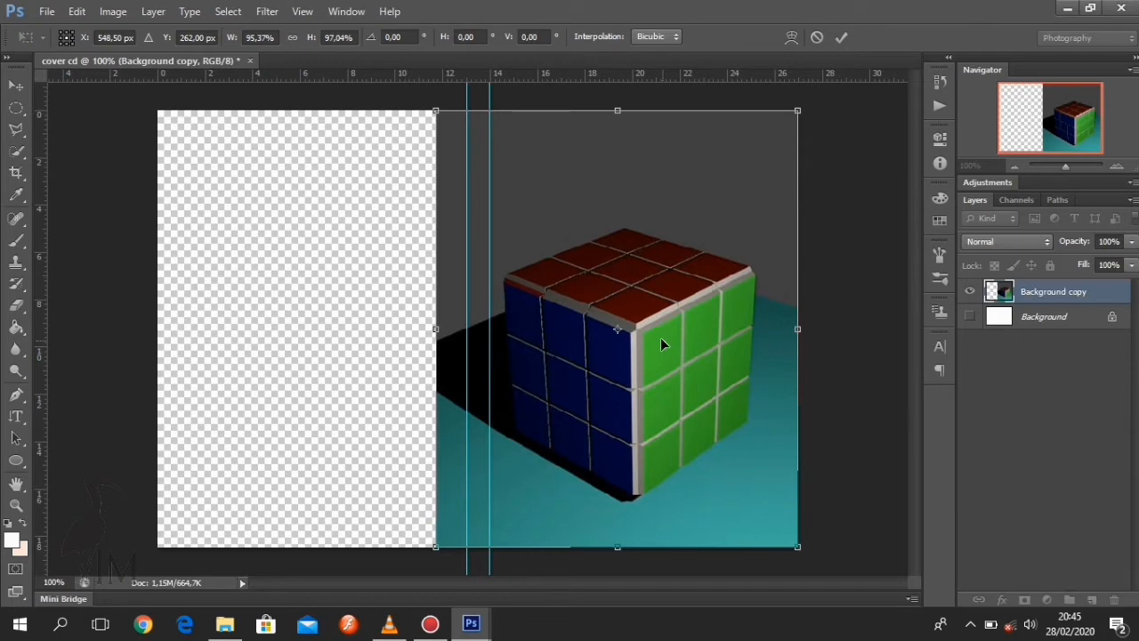
pyautogui.press('Return')
# Create a new layer and place the Capture image from the Pictures folder on it.
pyautogui.click(1092, 599)
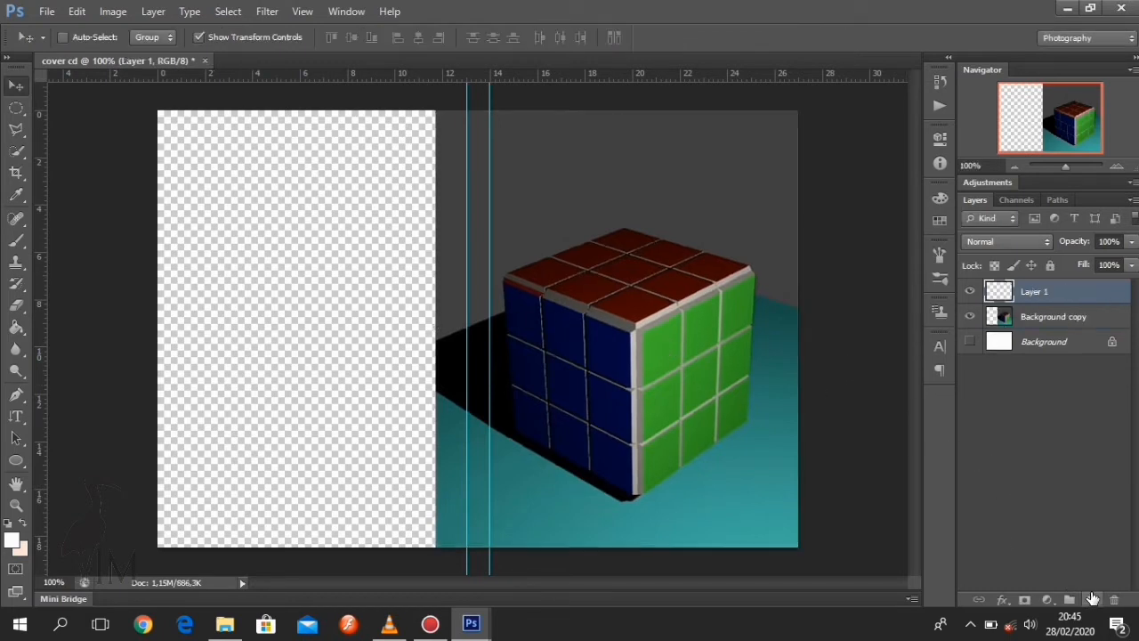
pyautogui.click(46, 12)
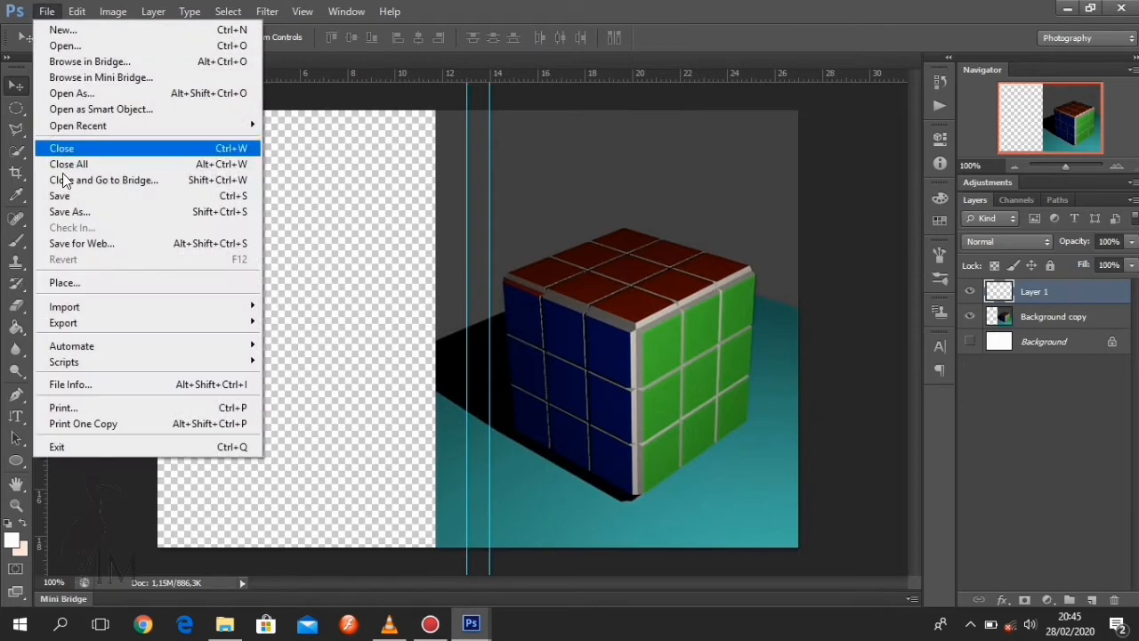
pyautogui.click(71, 283)
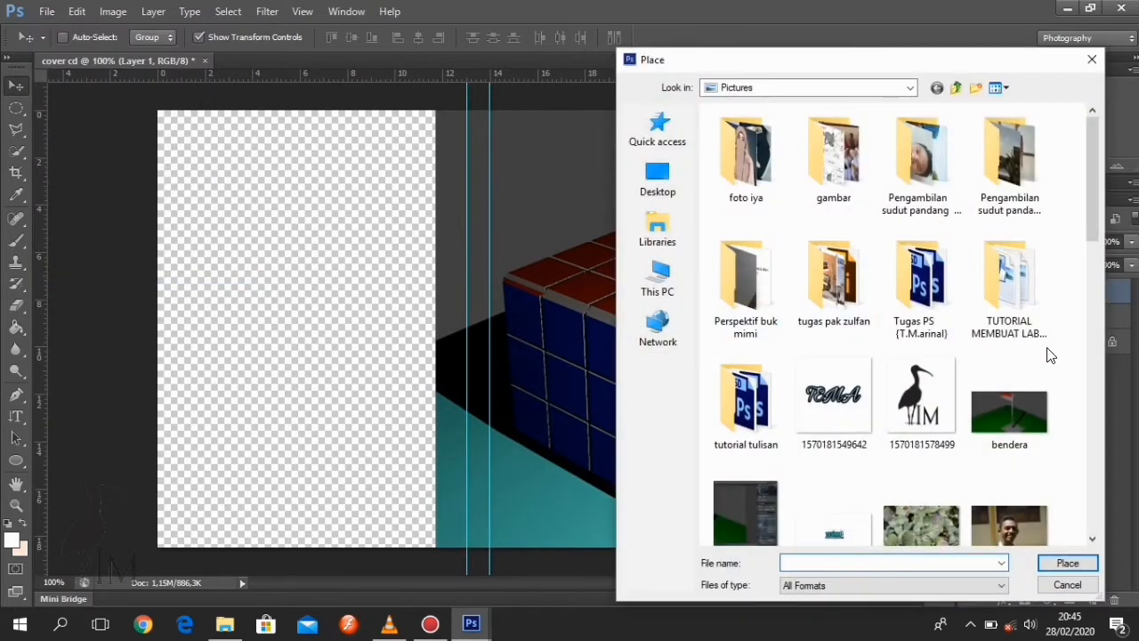
pyautogui.moveTo(1093, 235); pyautogui.dragTo(1127, 539)
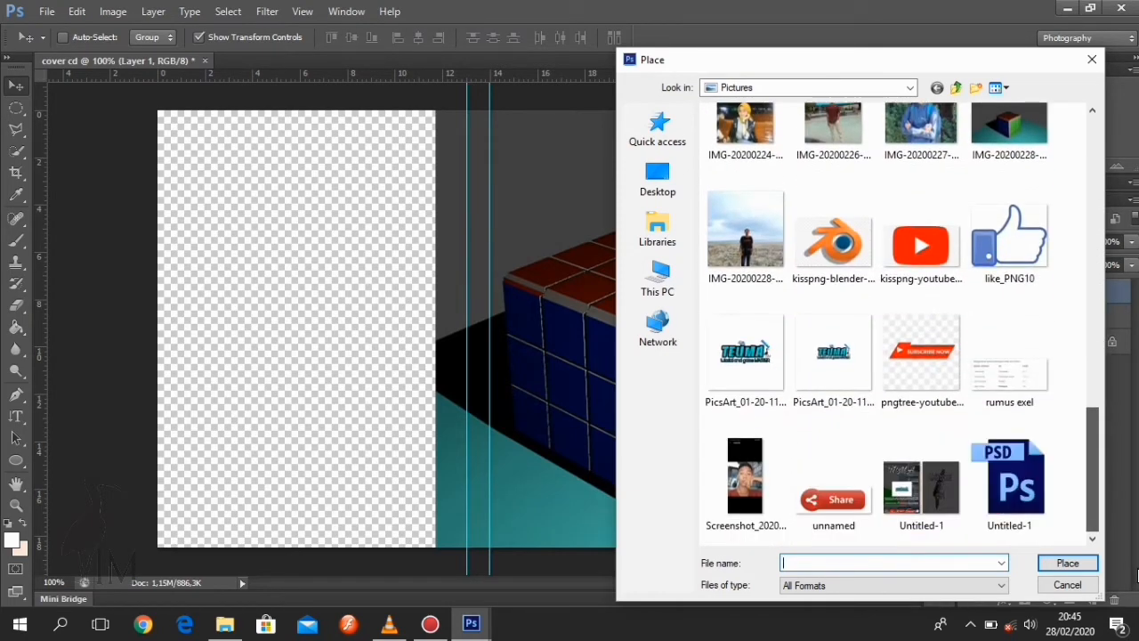
pyautogui.scroll(10, 720, 303)
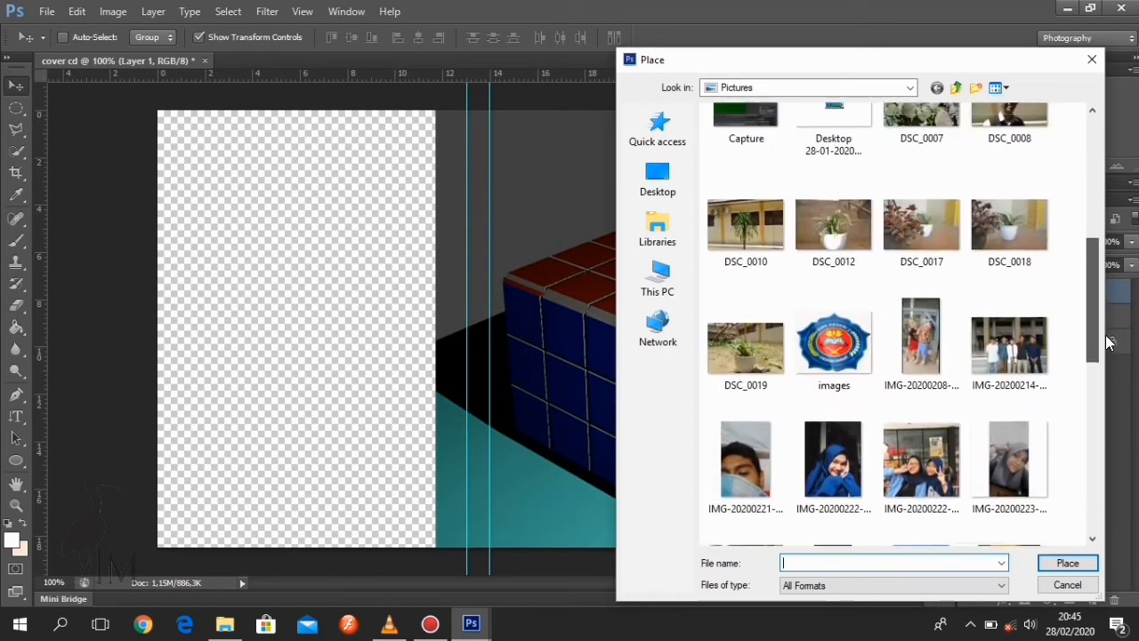
pyautogui.click(722, 301)
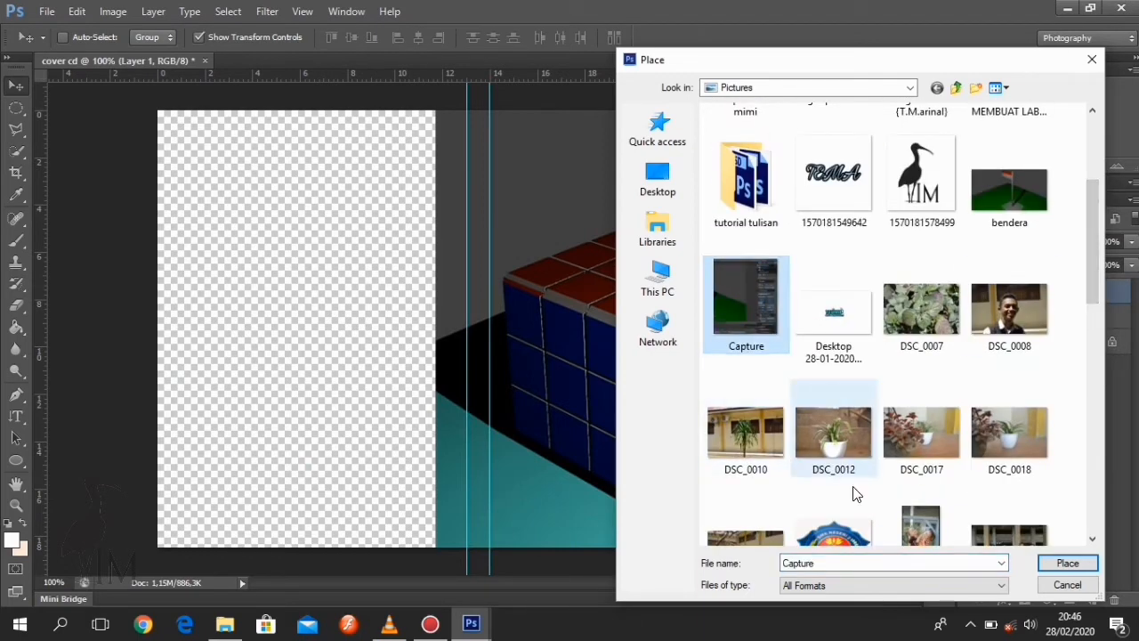
pyautogui.click(1065, 563)
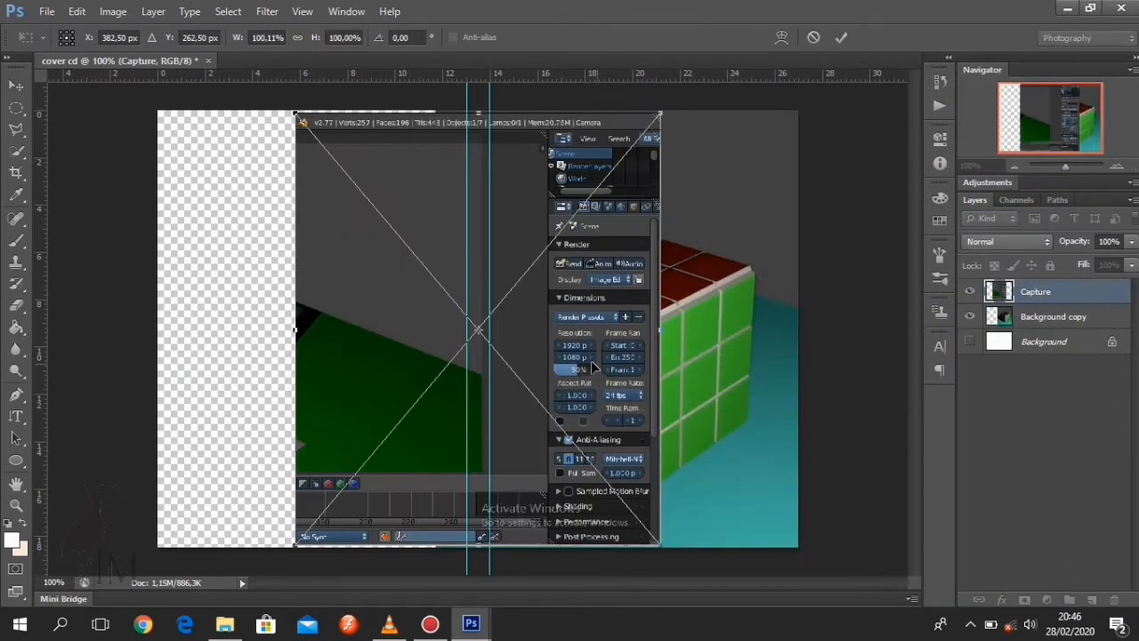
# Align the placed Capture image's right edge to the left spine guide and resize it to 99,89% × 100,96% to fill the cover's height.
pyautogui.moveTo(560, 317); pyautogui.dragTo(449, 320)
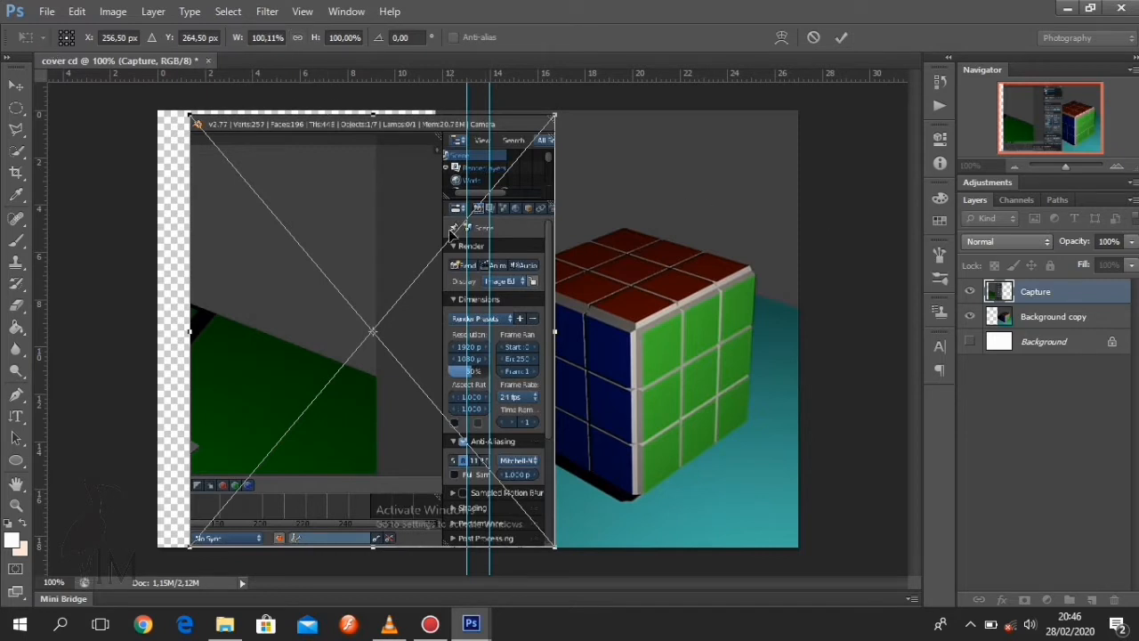
pyautogui.moveTo(414, 427); pyautogui.dragTo(336, 353)
pyautogui.moveTo(101, 116); pyautogui.dragTo(103, 110)
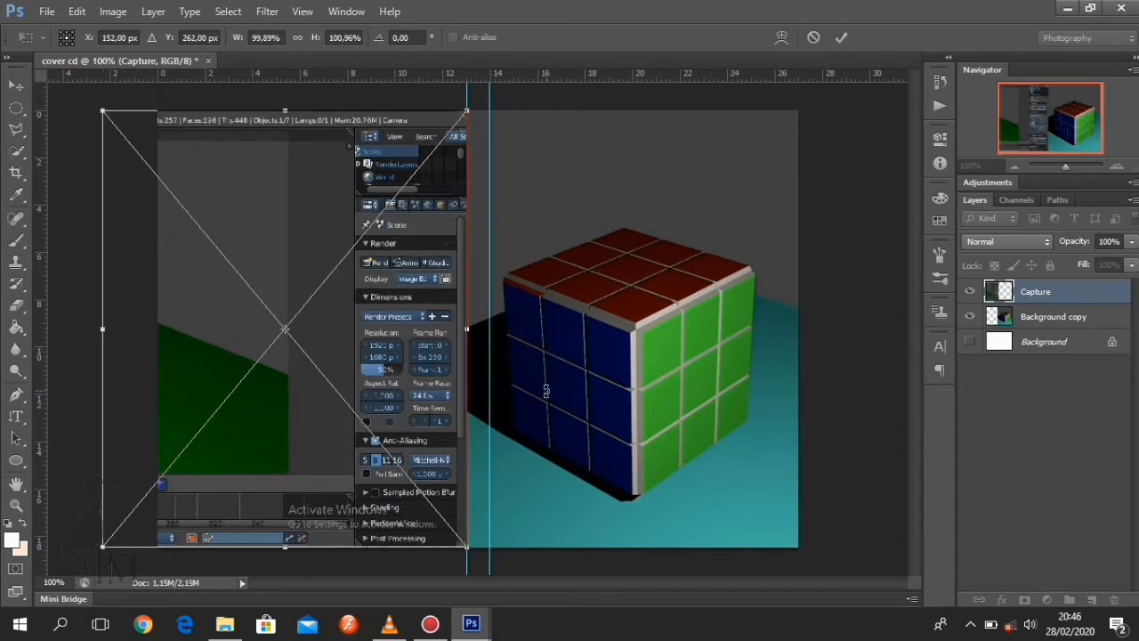
pyautogui.press('Return')
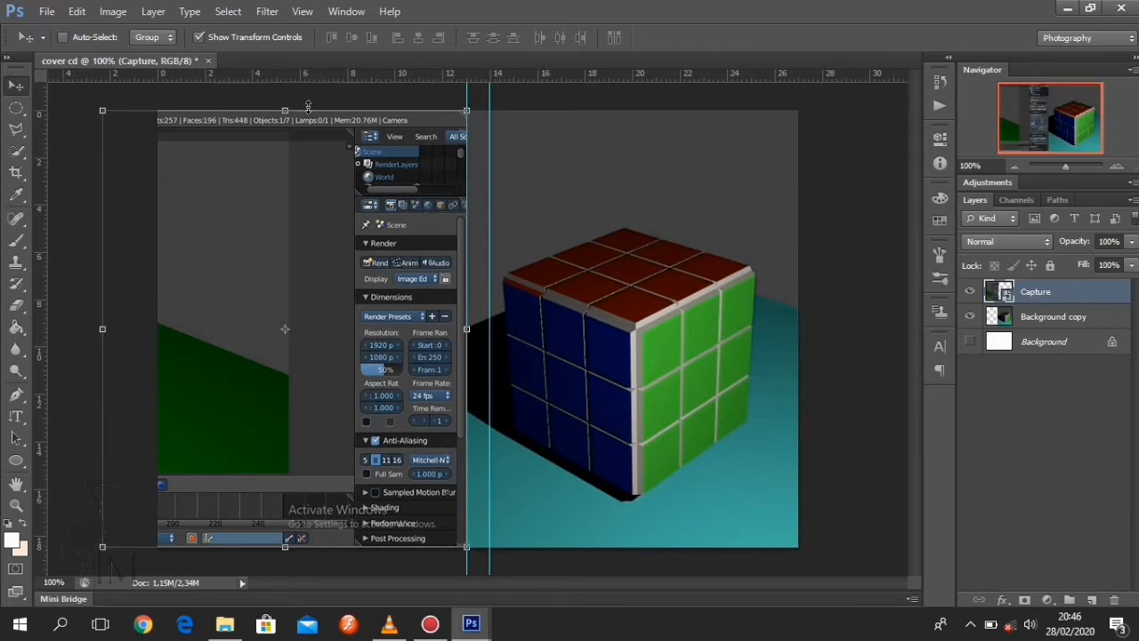
# Apply the basic Blur filter to the Capture layer as a smart filter.
pyautogui.click(151, 12)
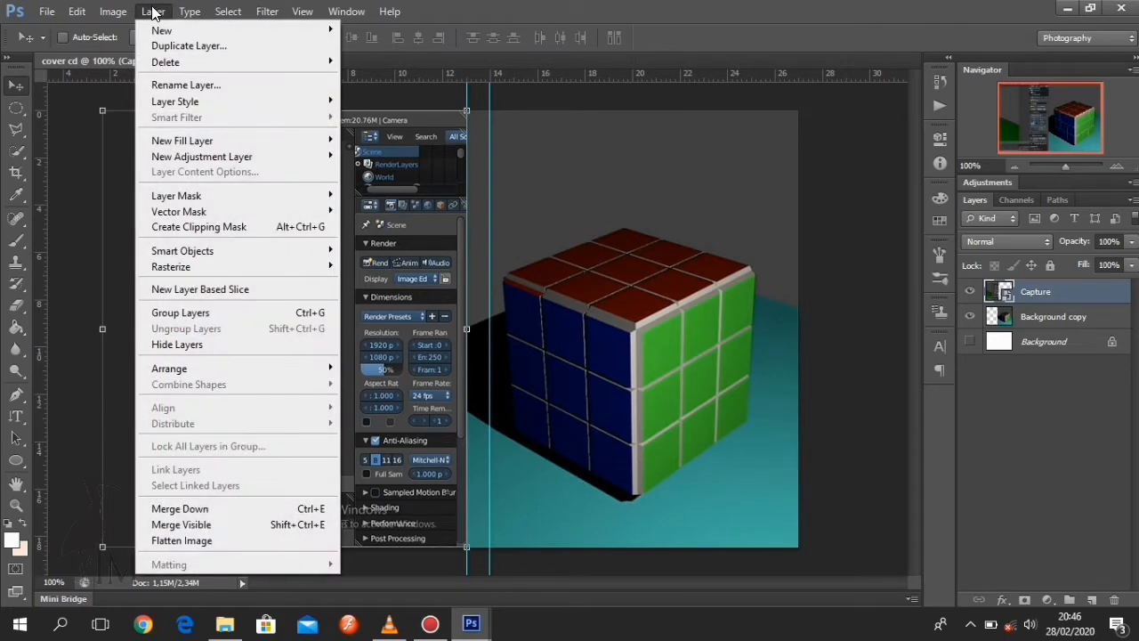
pyautogui.moveTo(108, 13)
pyautogui.click(257, 15)
pyautogui.click(262, 14)
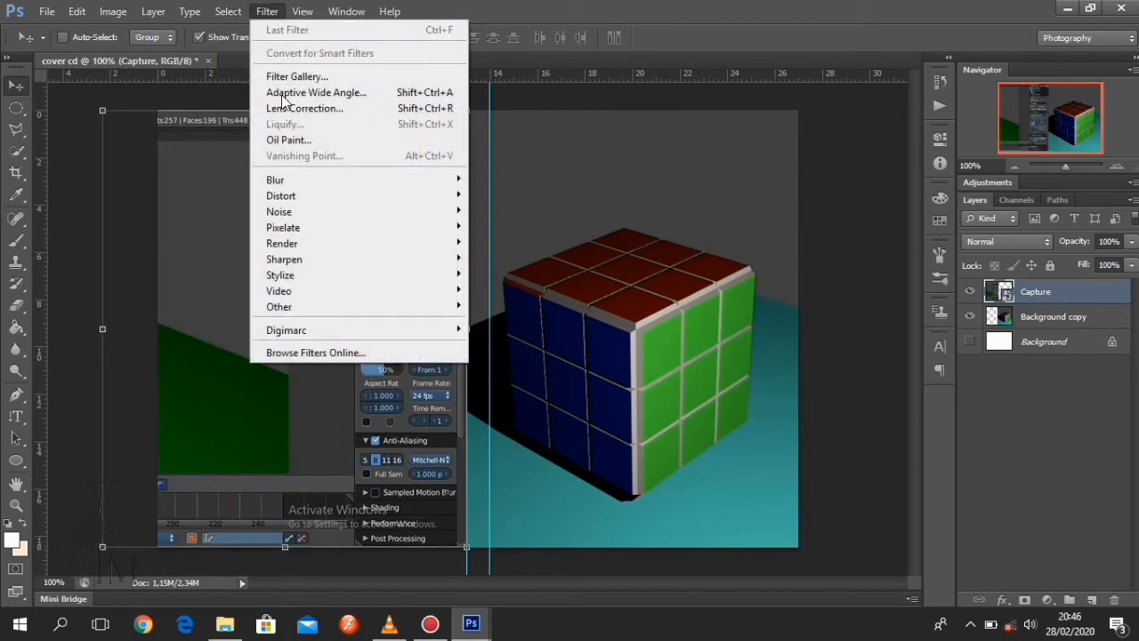
pyautogui.moveTo(293, 195)
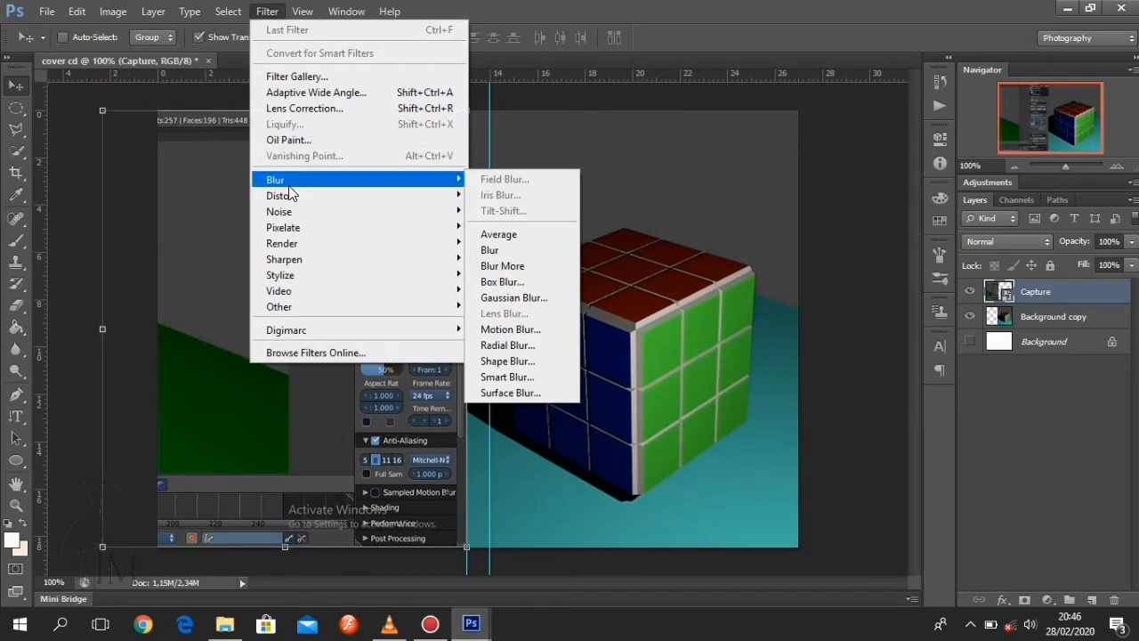
pyautogui.click(515, 250)
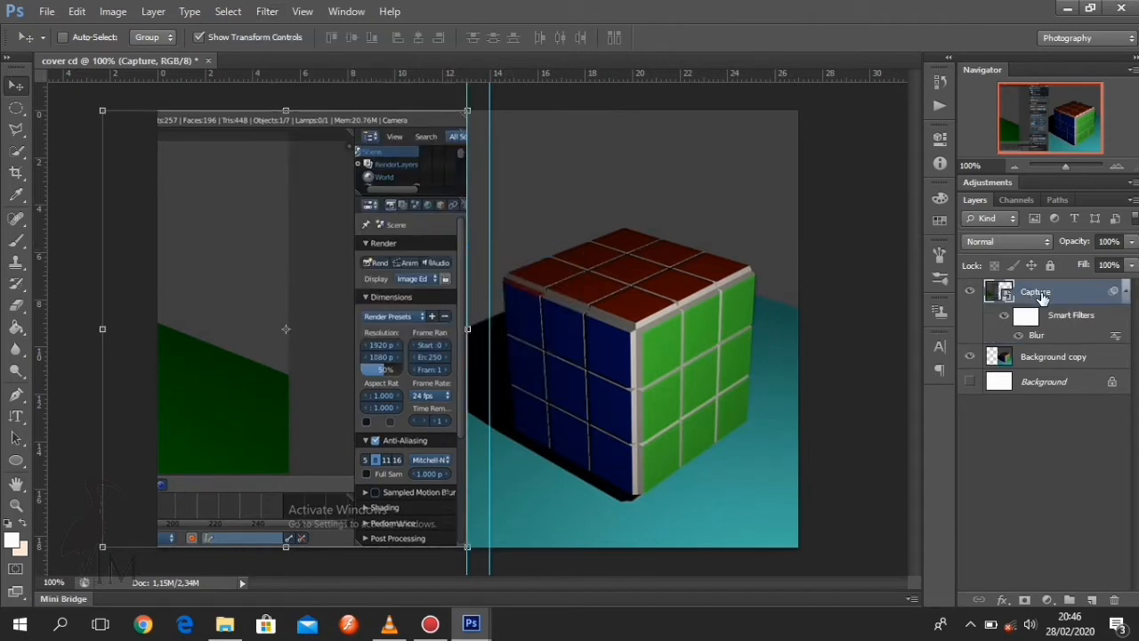
# Lower the opacity in the Blur smart filter's blending options on the Capture layer.
pyautogui.click(1123, 293)
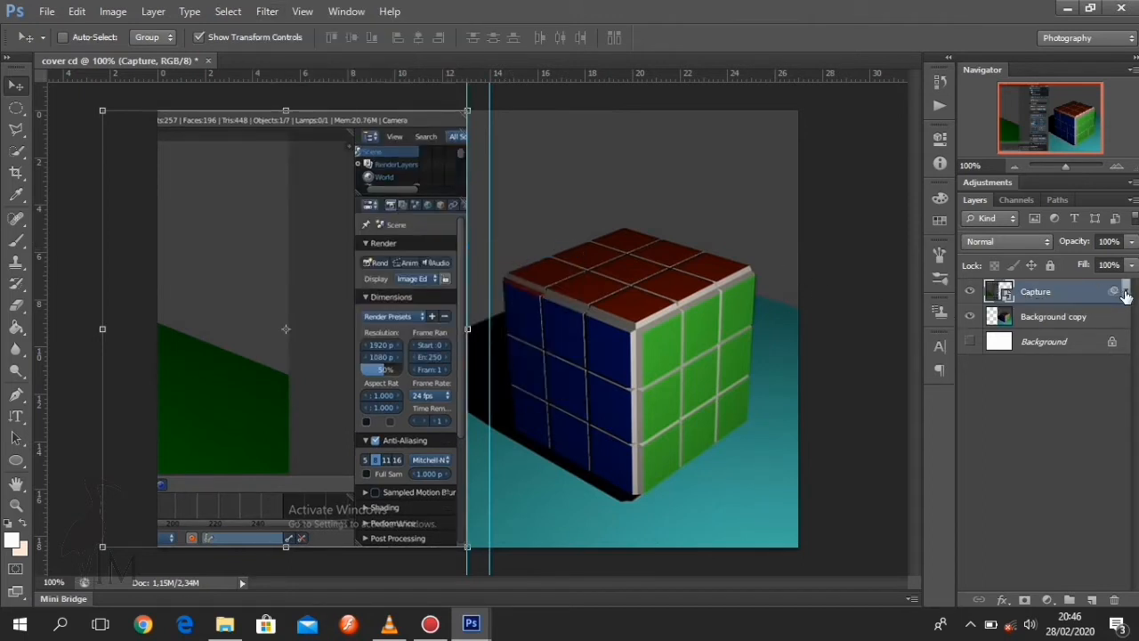
pyautogui.click(1122, 295)
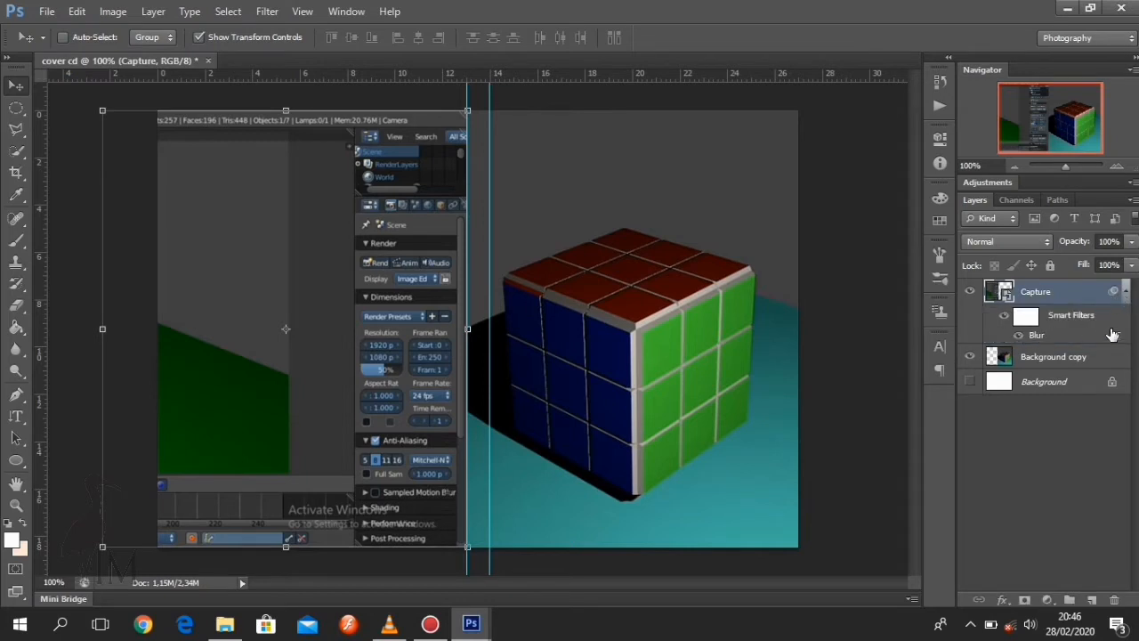
pyautogui.doubleClick(1115, 336)
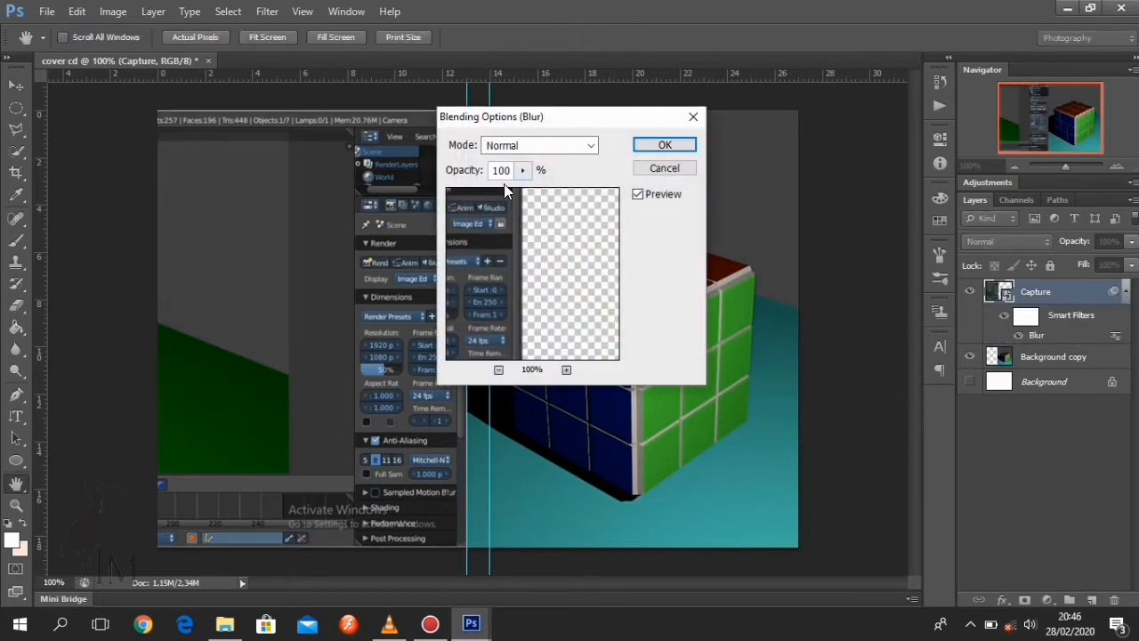
pyautogui.moveTo(515, 259); pyautogui.dragTo(569, 278)
pyautogui.click(522, 170)
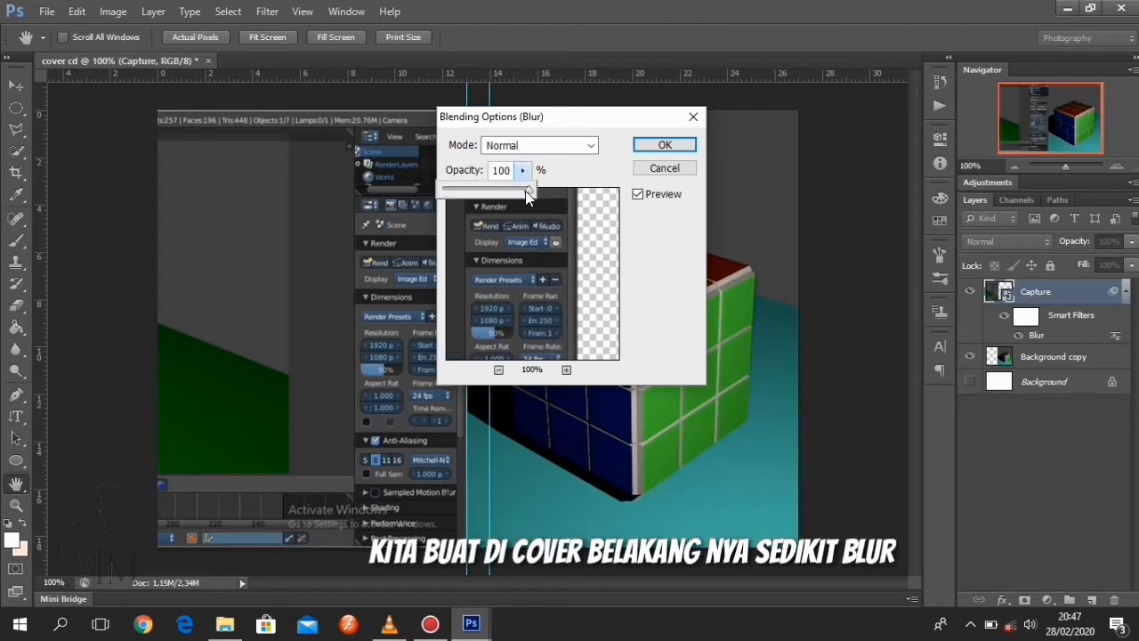
pyautogui.moveTo(530, 191); pyautogui.dragTo(448, 194)
pyautogui.click(664, 145)
pyautogui.press('v')
# Apply a Box Blur with a radius of 3 pixels to the Capture layer as a smart filter.
pyautogui.click(285, 12)
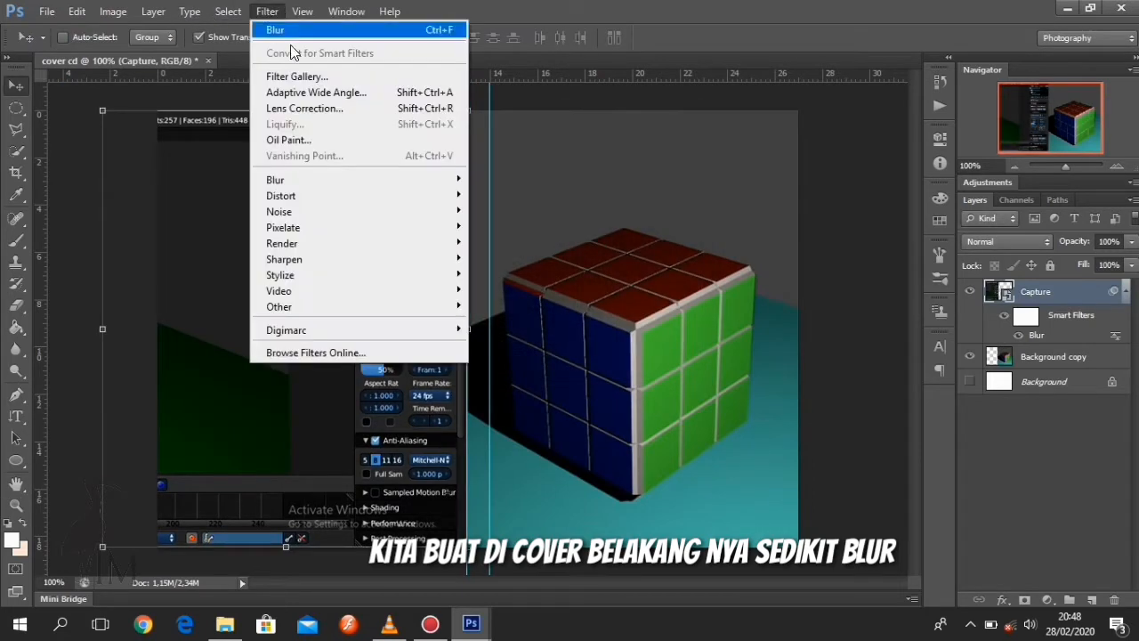
pyautogui.moveTo(367, 183)
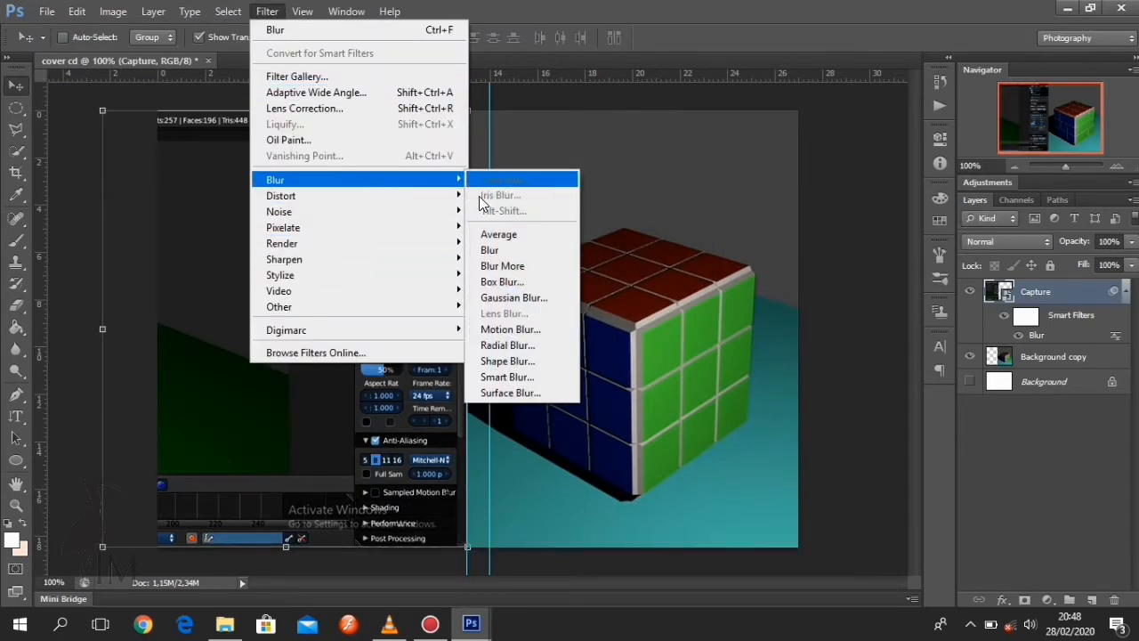
pyautogui.click(518, 283)
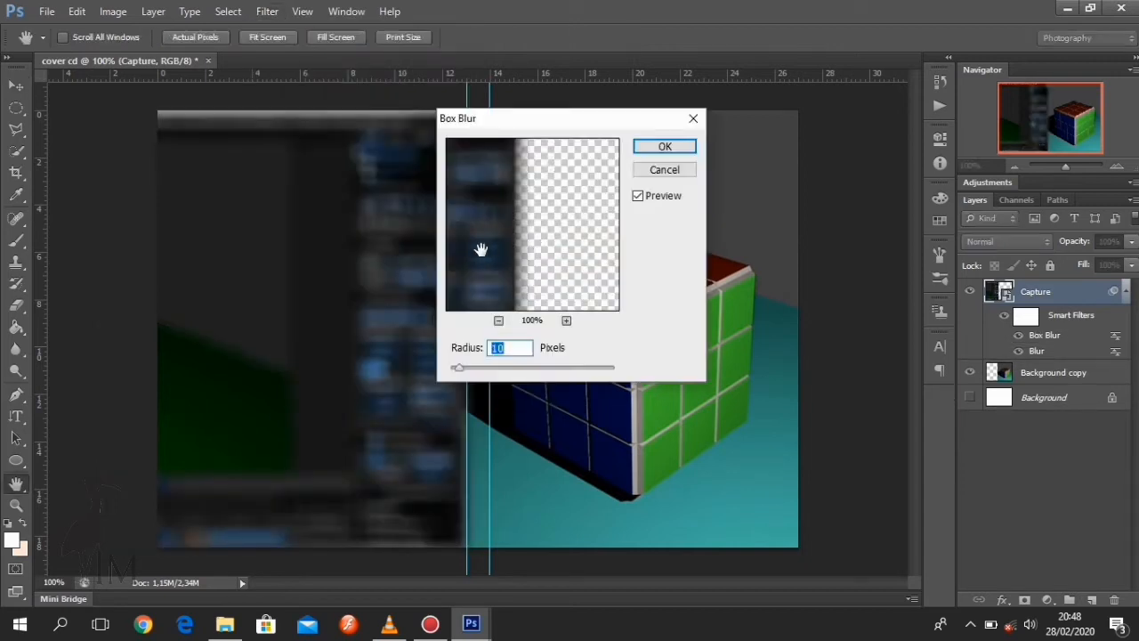
pyautogui.moveTo(475, 246); pyautogui.dragTo(570, 254)
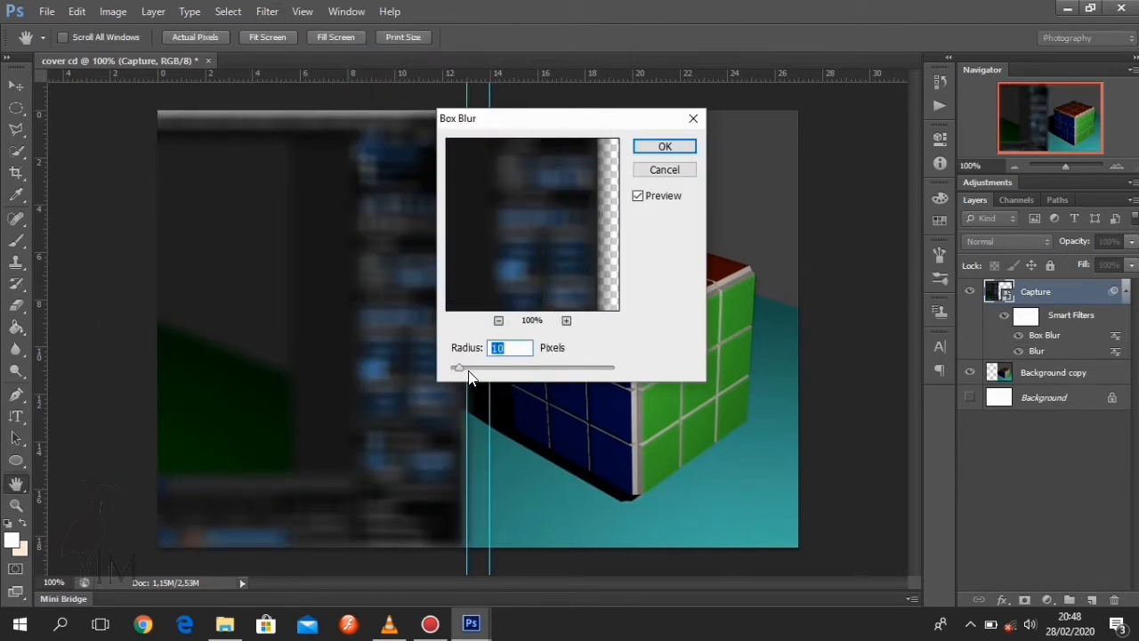
pyautogui.moveTo(459, 367); pyautogui.dragTo(452, 366)
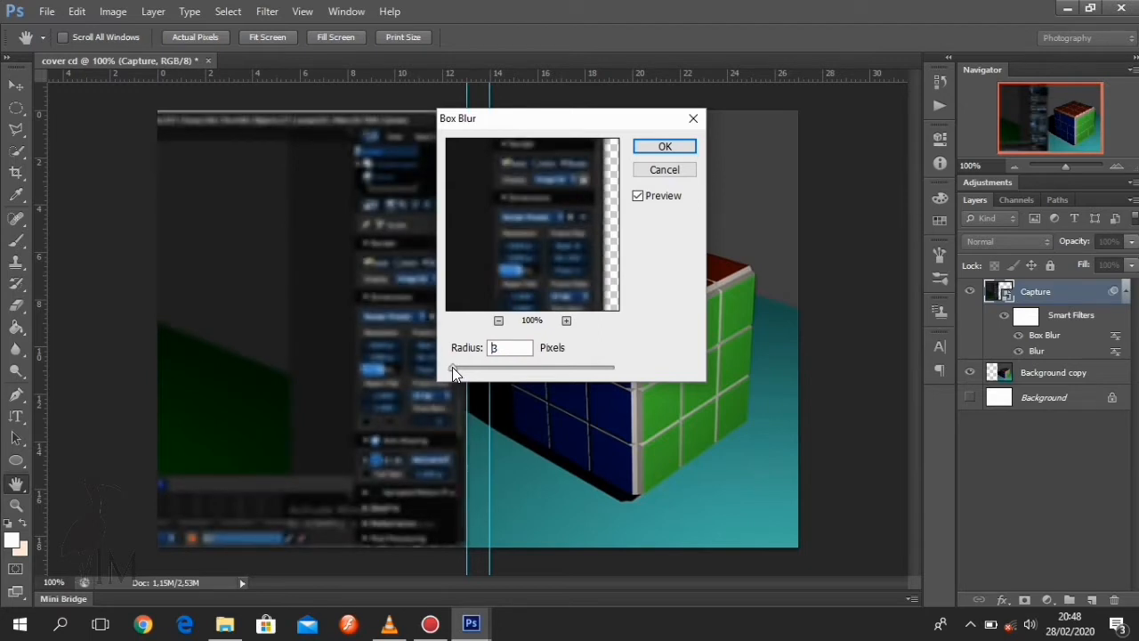
pyautogui.click(646, 146)
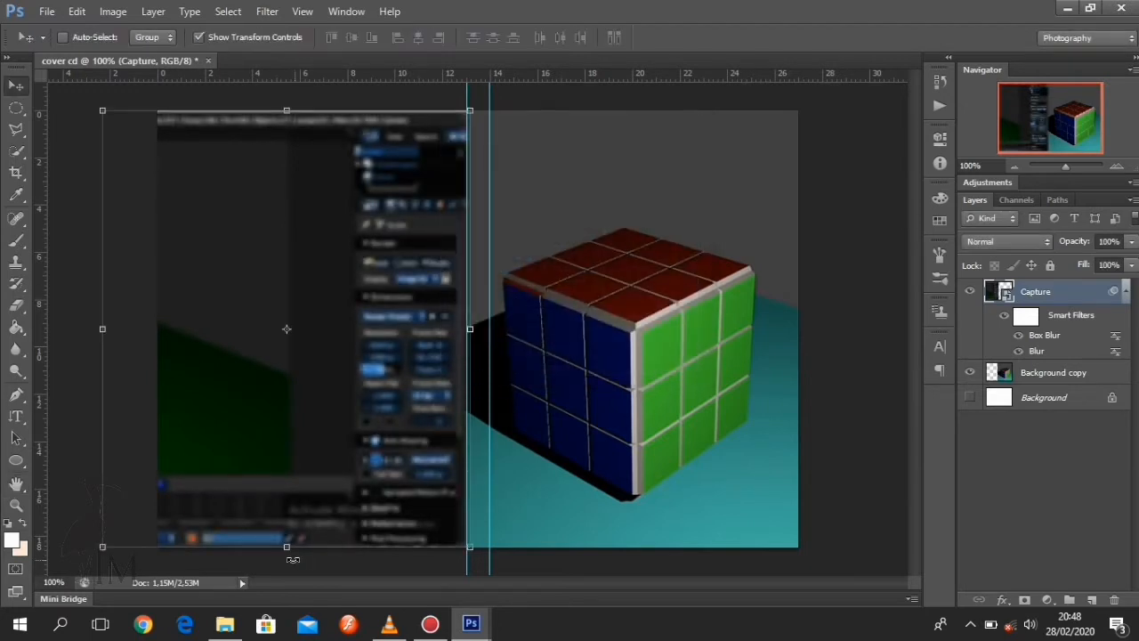
pyautogui.click(286, 547)
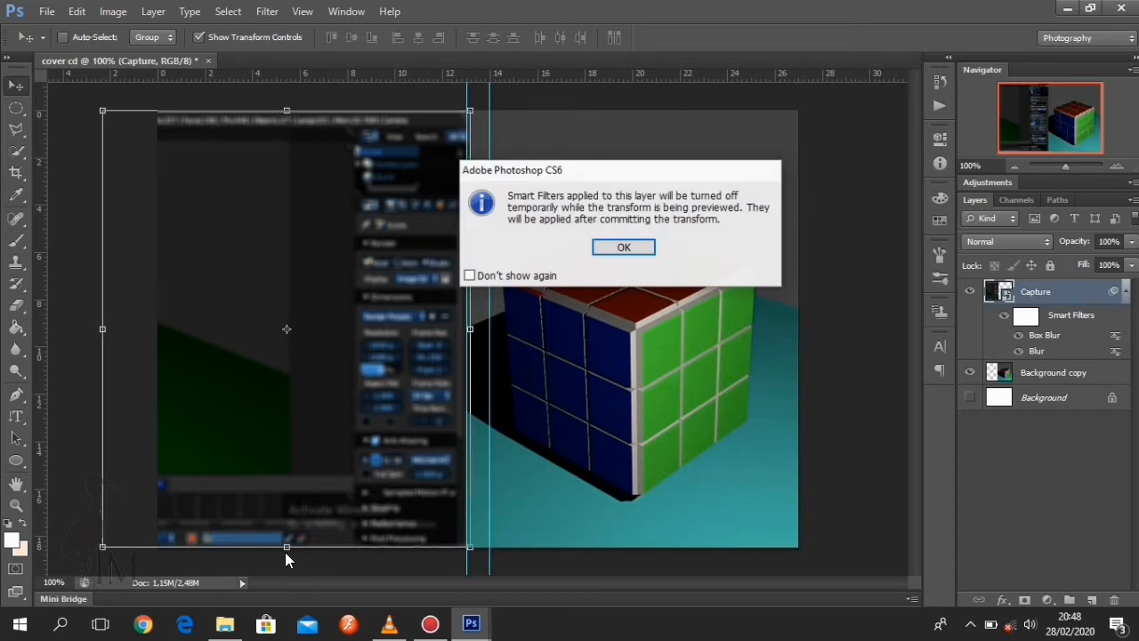
pyautogui.click(609, 249)
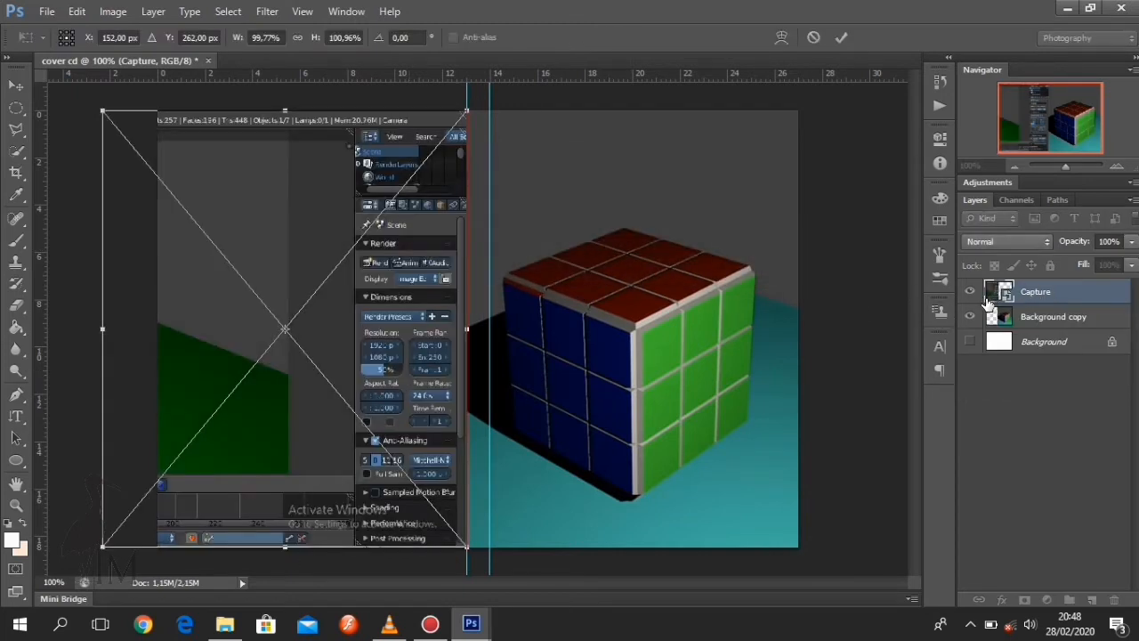
pyautogui.click(266, 11)
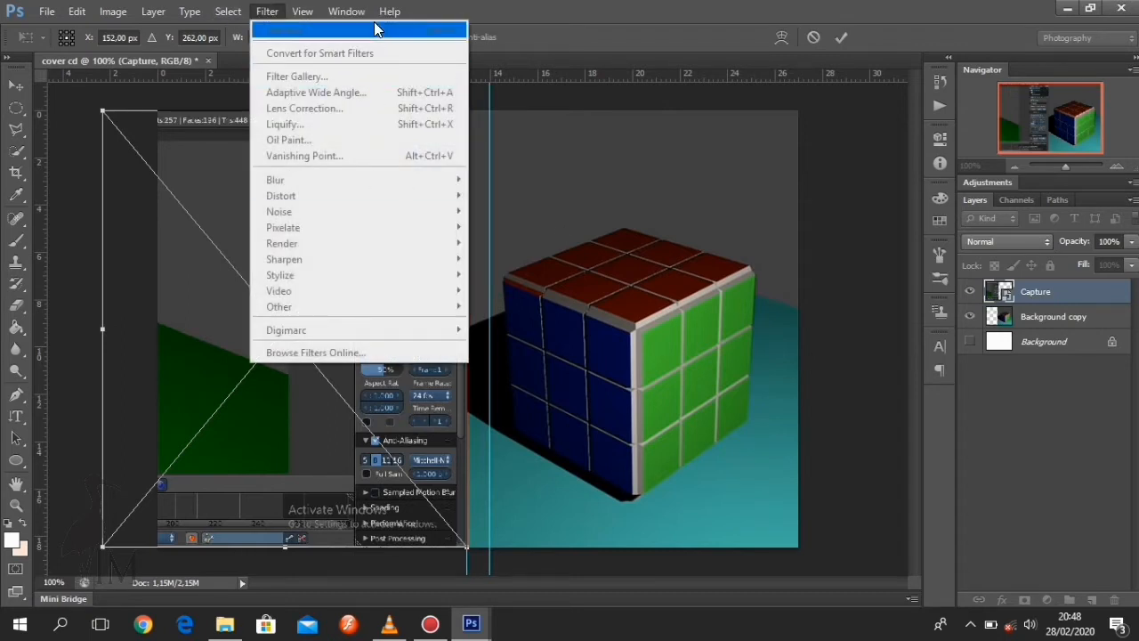
pyautogui.click(381, 425)
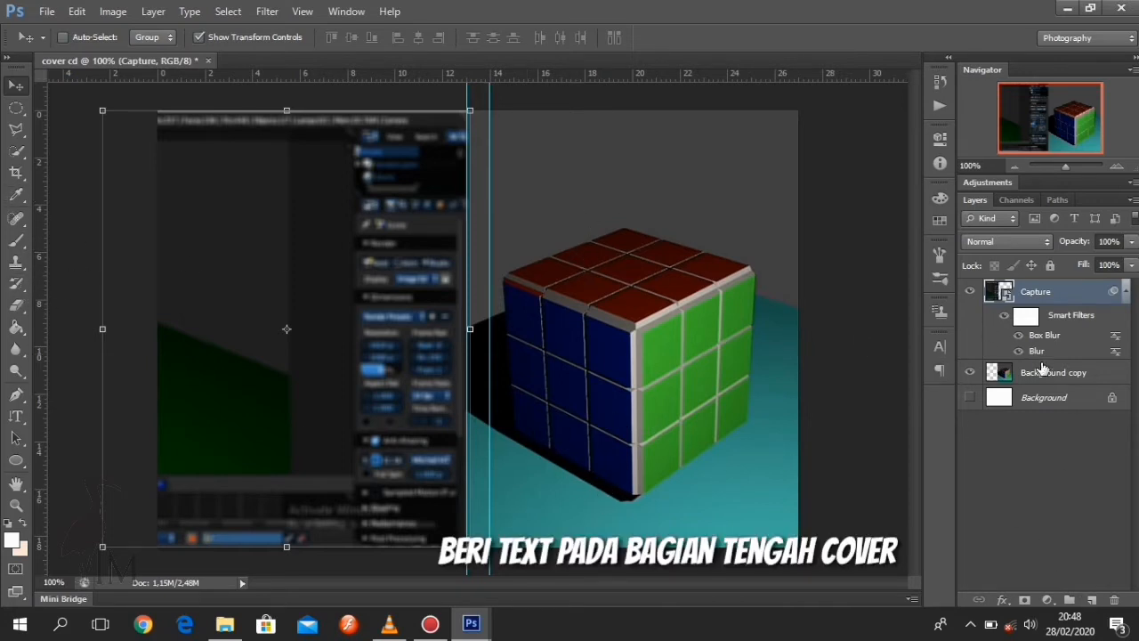
# Add the vertical text "mempelajari apk blender 2.77 ,dengan objek yang mudah" between the spine guides in red Trajan Pro Bold, 11 pt.
pyautogui.click(5, 417)
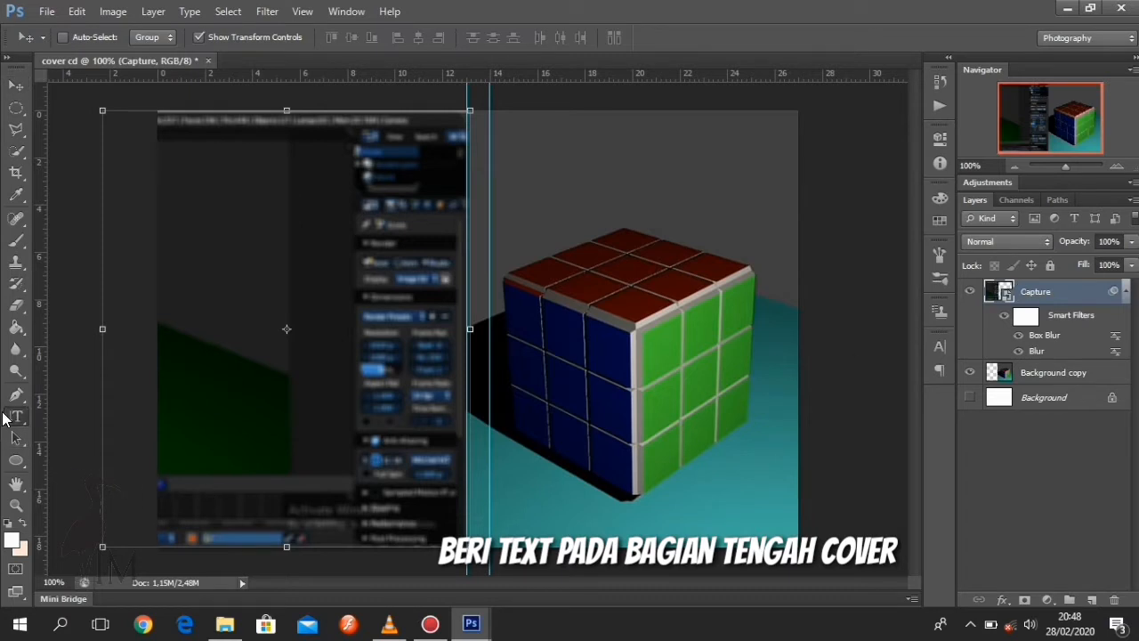
pyautogui.click(476, 114)
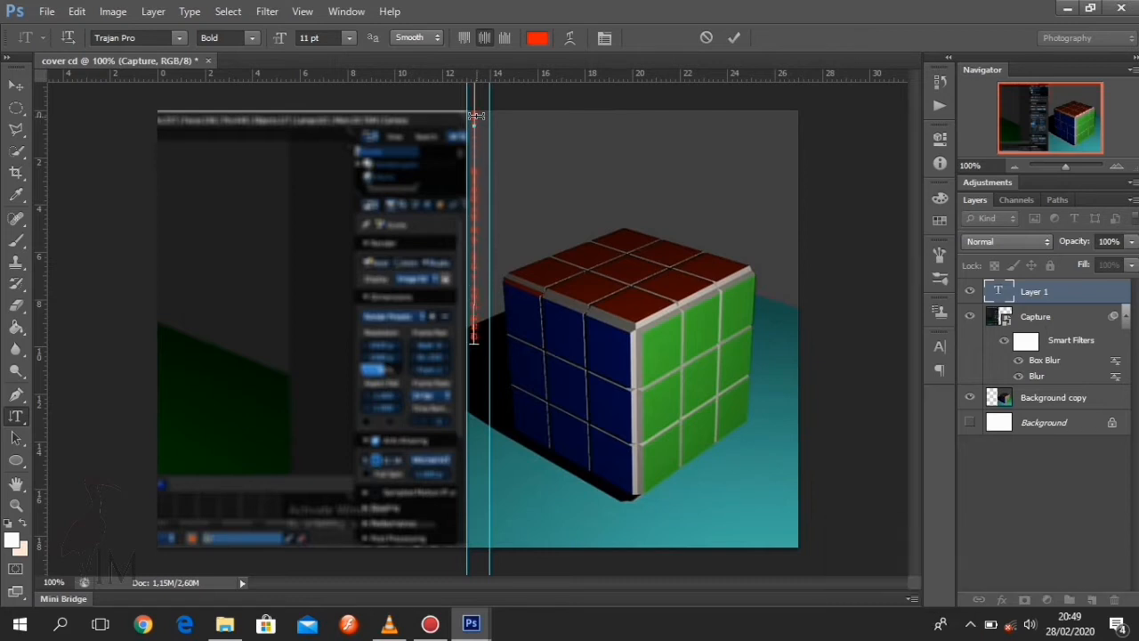
pyautogui.click(15, 87)
# Center the vertical text between the spine guides and scale it to 99,17% × 97,24% so it spans the cover's height.
pyautogui.click(477, 351)
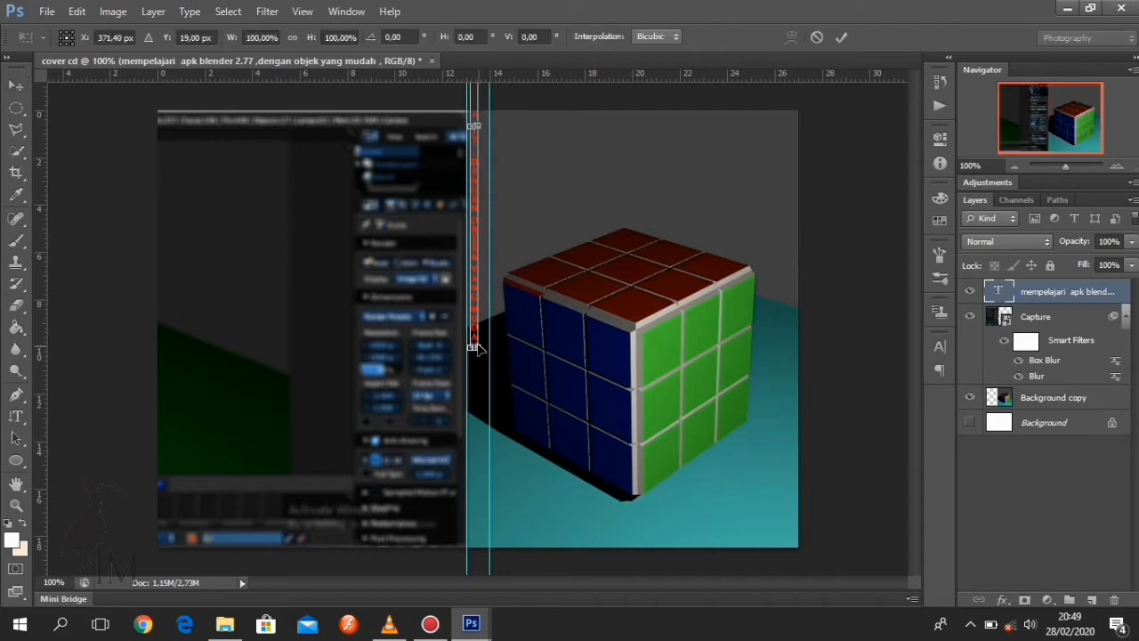
pyautogui.moveTo(477, 348); pyautogui.dragTo(511, 552)
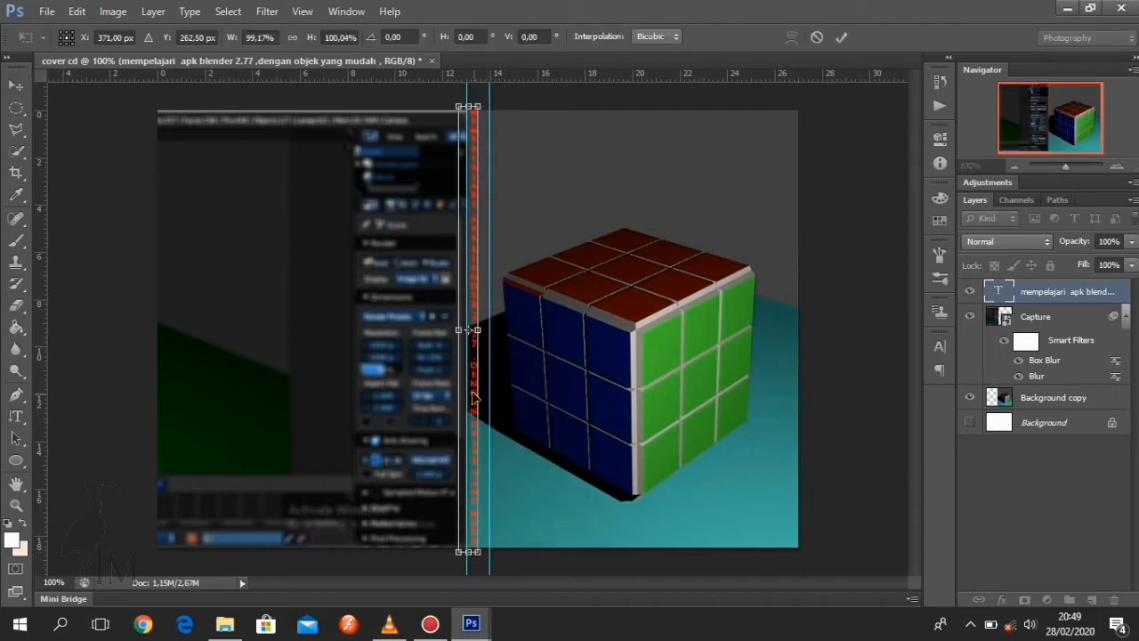
pyautogui.moveTo(472, 394); pyautogui.dragTo(475, 395)
pyautogui.moveTo(473, 552); pyautogui.dragTo(475, 499)
pyautogui.click(939, 344)
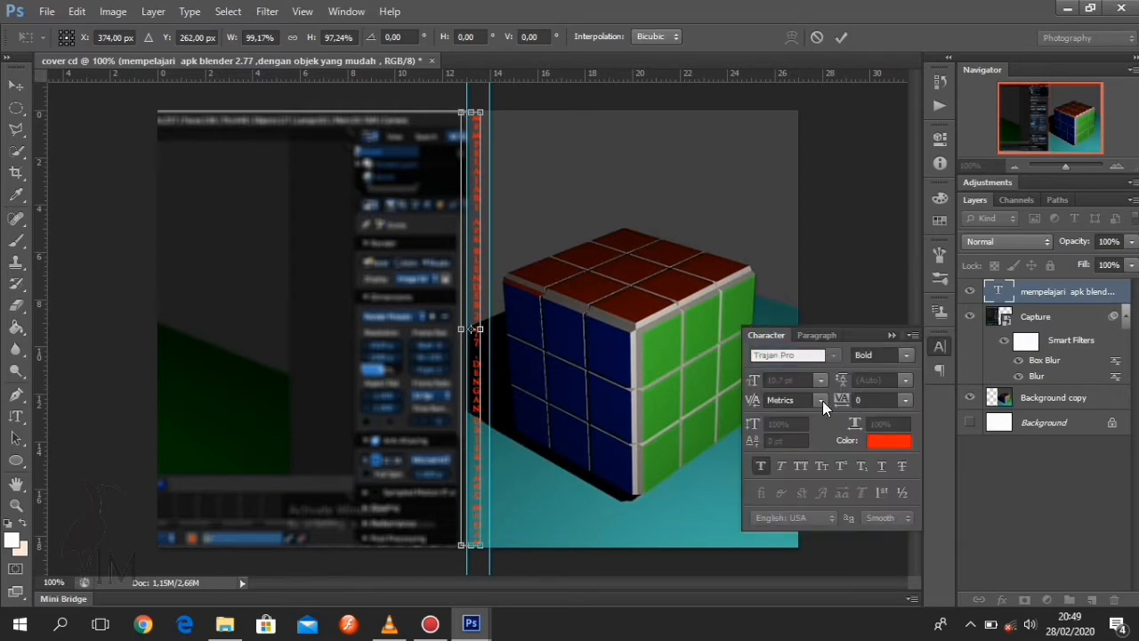
pyautogui.click(17, 414)
pyautogui.click(546, 241)
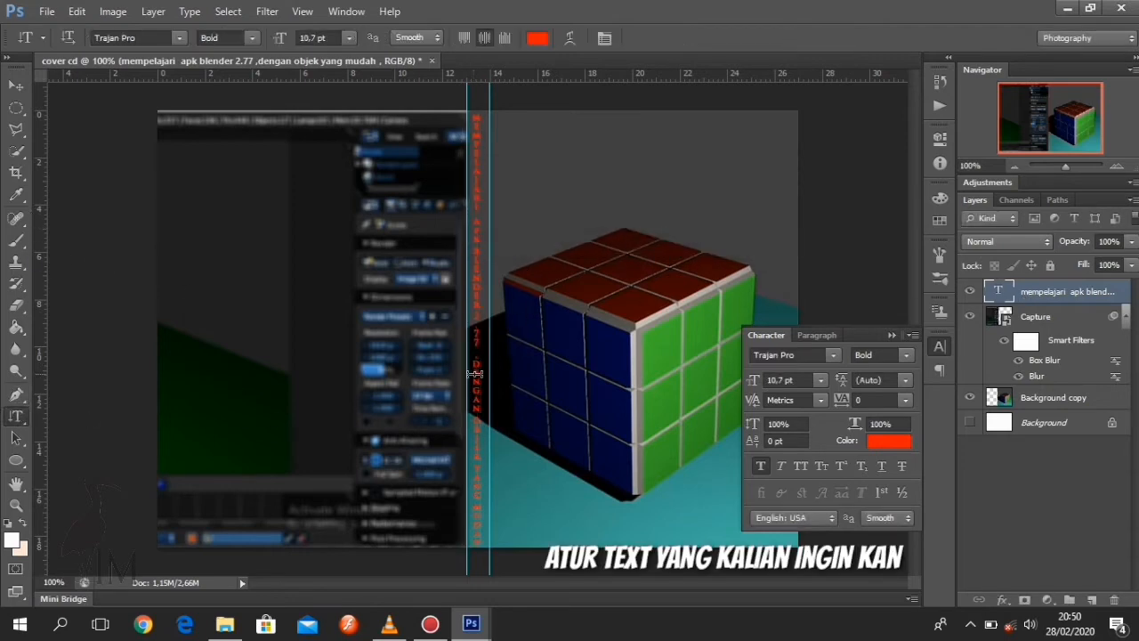
# Place the text cursor before "dengan" in the spine text and set the kerning there to 10.
pyautogui.click(485, 374)
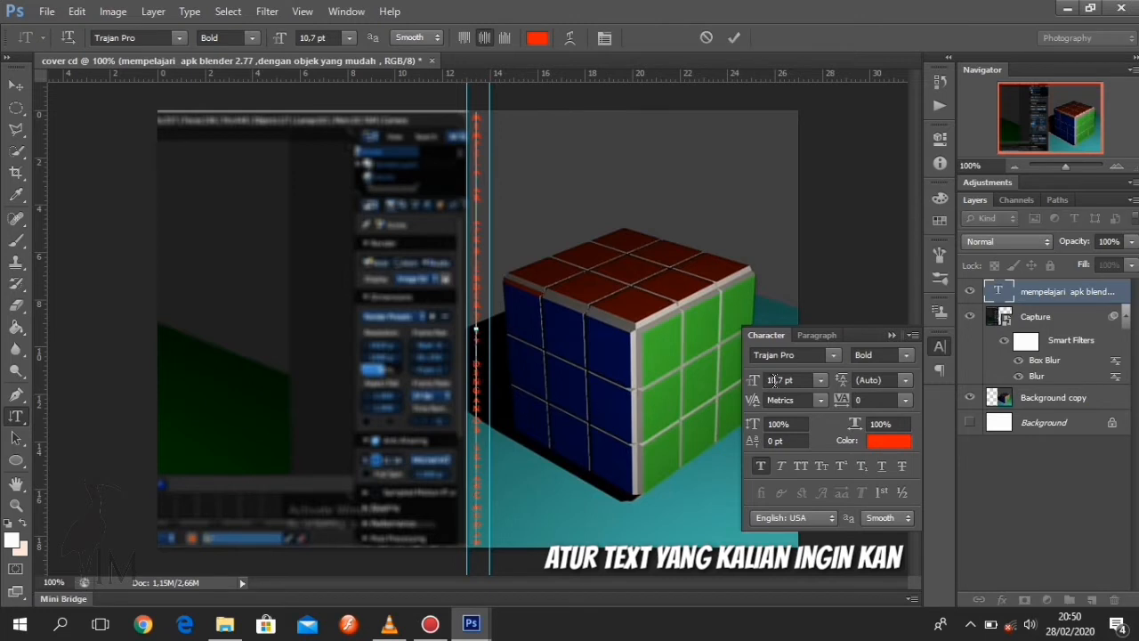
pyautogui.click(814, 399)
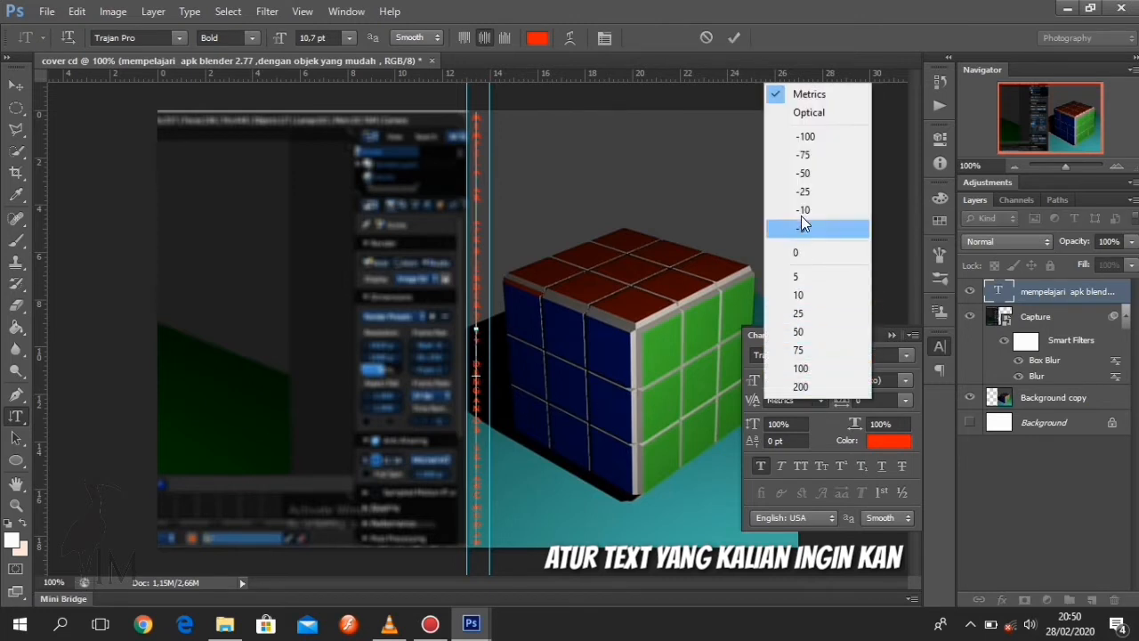
pyautogui.click(801, 295)
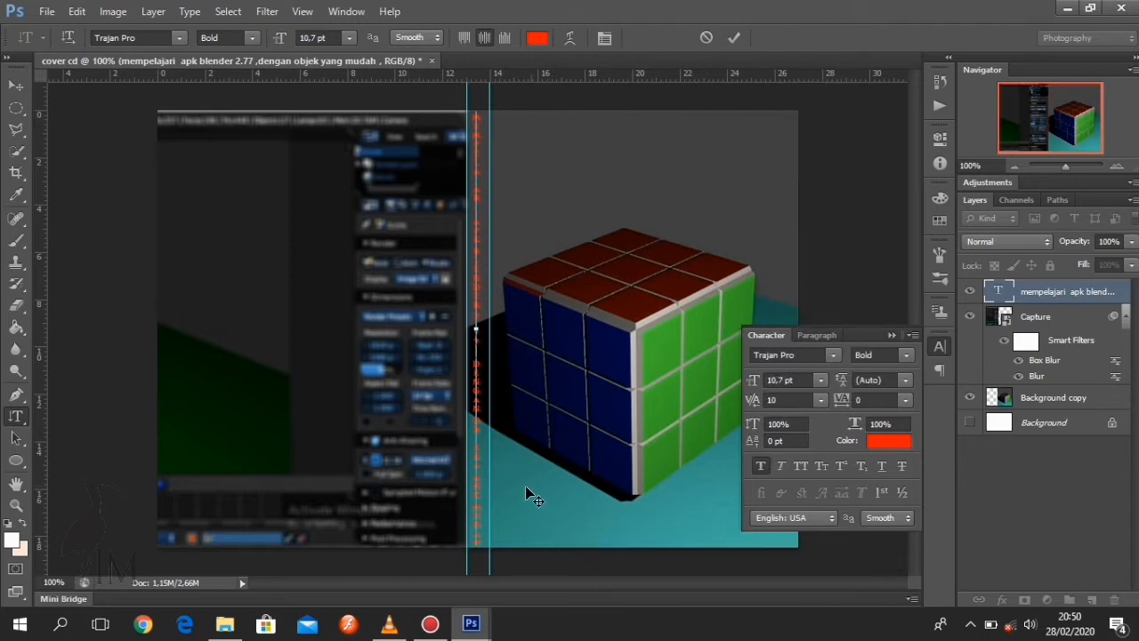
# Select the entire spine text and change its color to white (ffffff).
pyautogui.moveTo(476, 545); pyautogui.dragTo(465, 110)
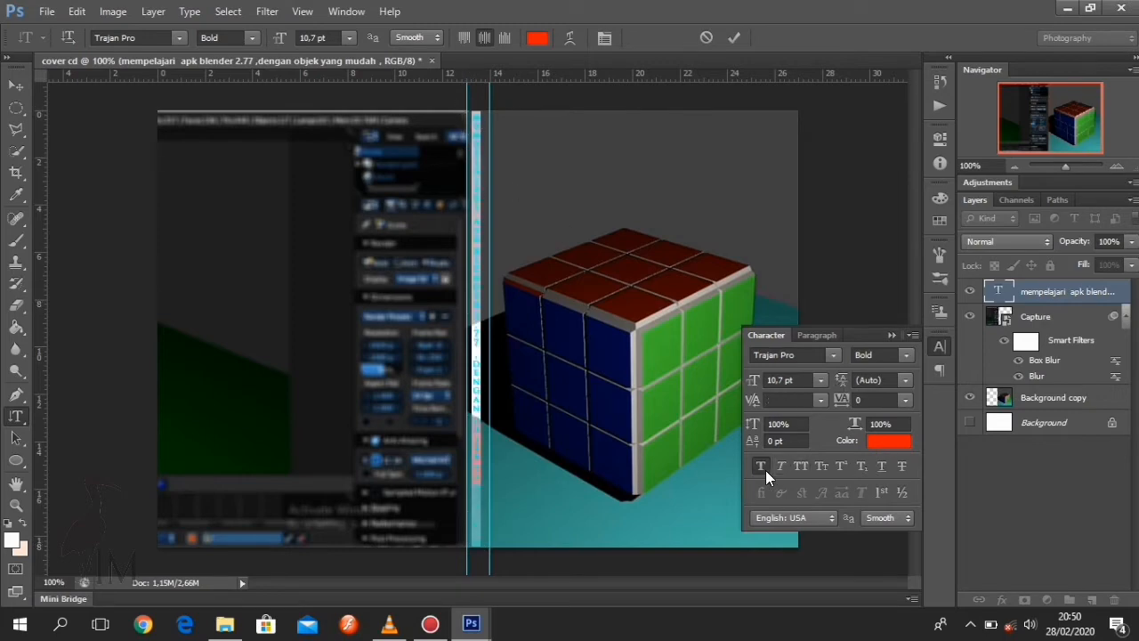
pyautogui.click(886, 440)
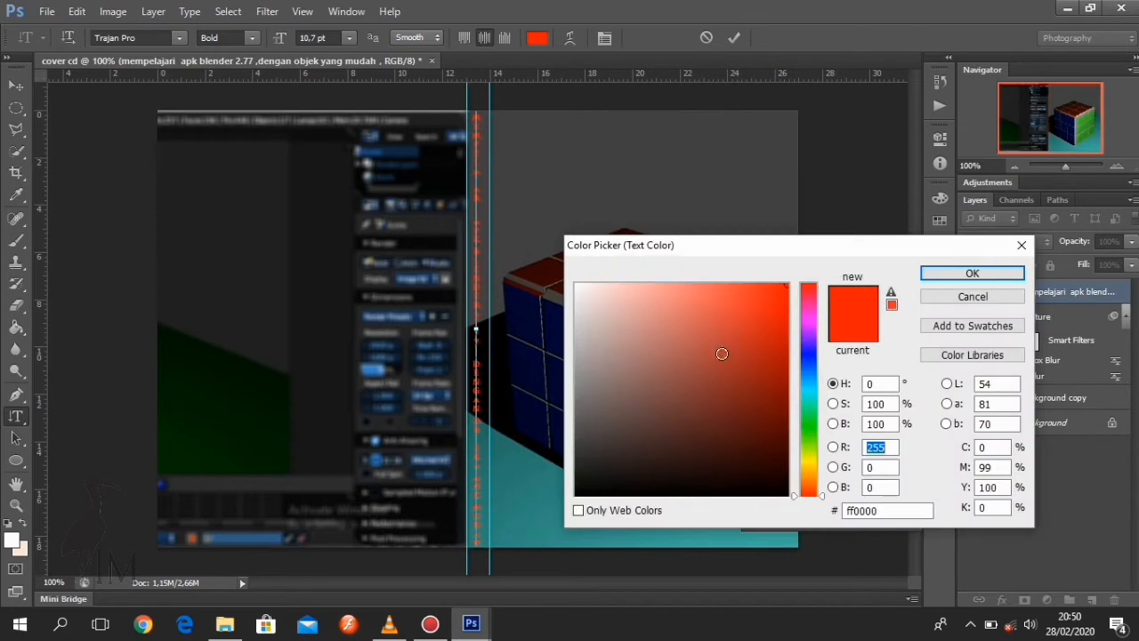
pyautogui.moveTo(723, 353); pyautogui.dragTo(570, 269)
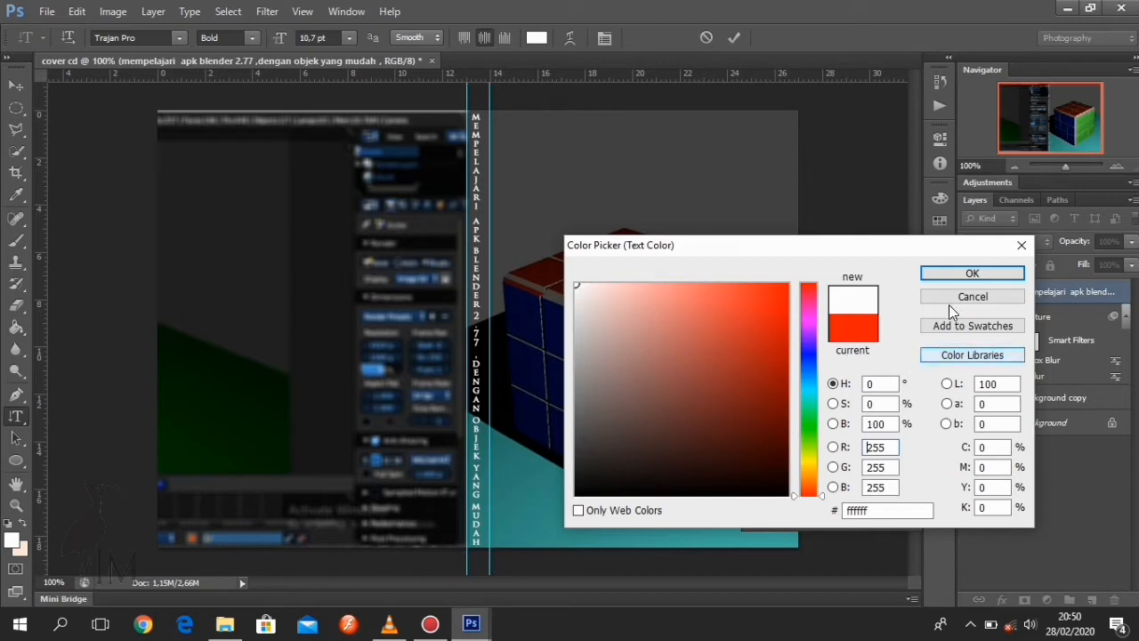
pyautogui.click(970, 272)
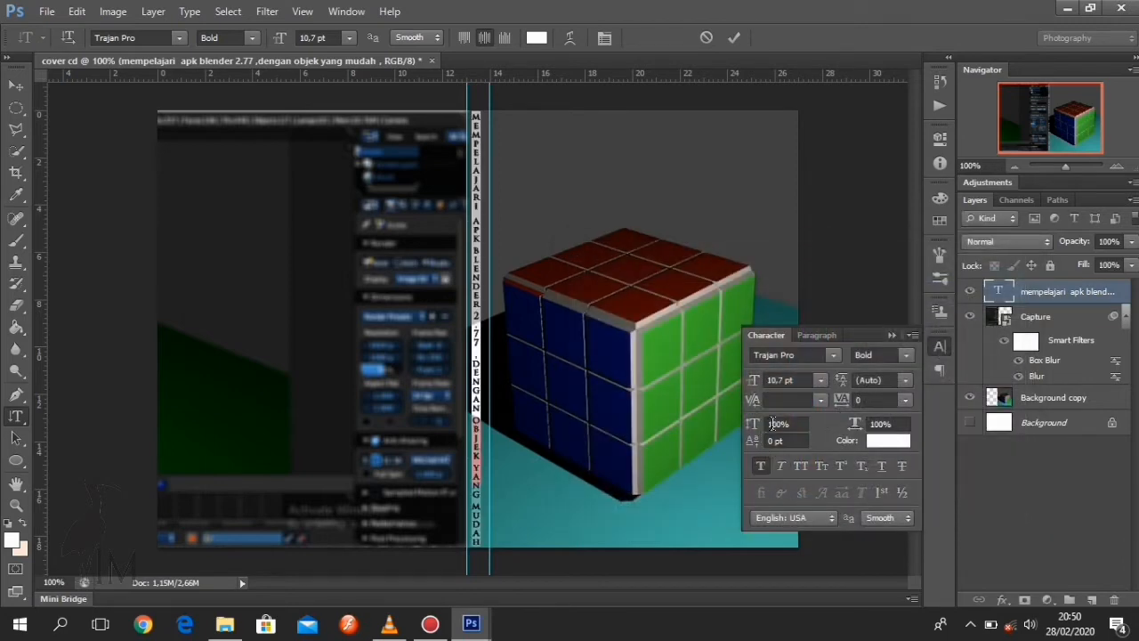
# Try a leading of 9 pt on the spine text and return it to Auto.
pyautogui.click(904, 382)
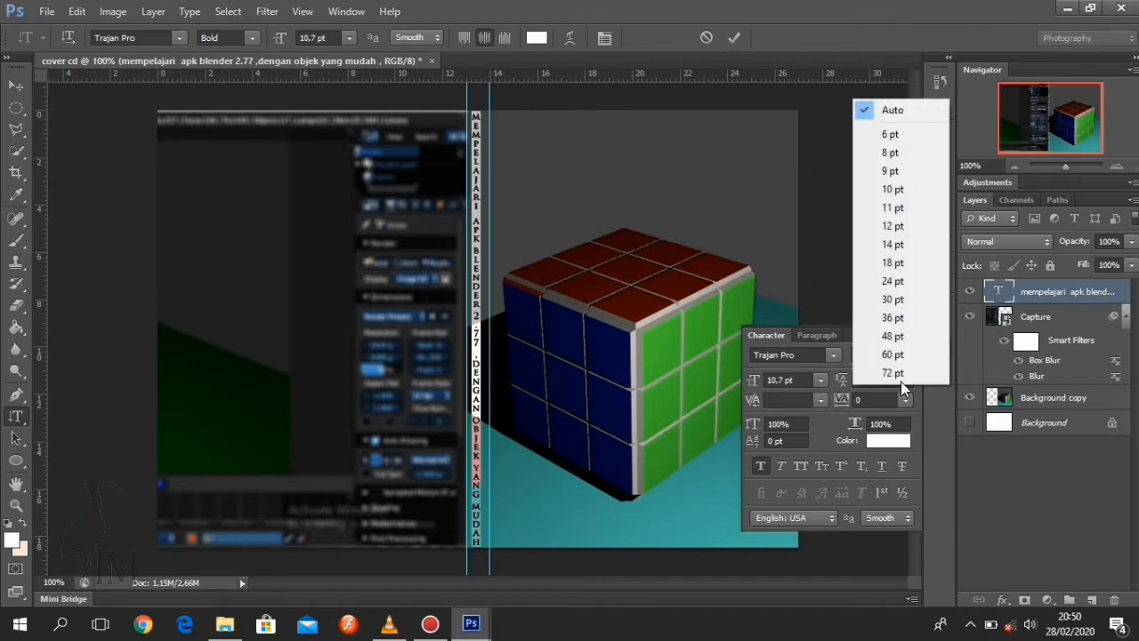
pyautogui.click(900, 169)
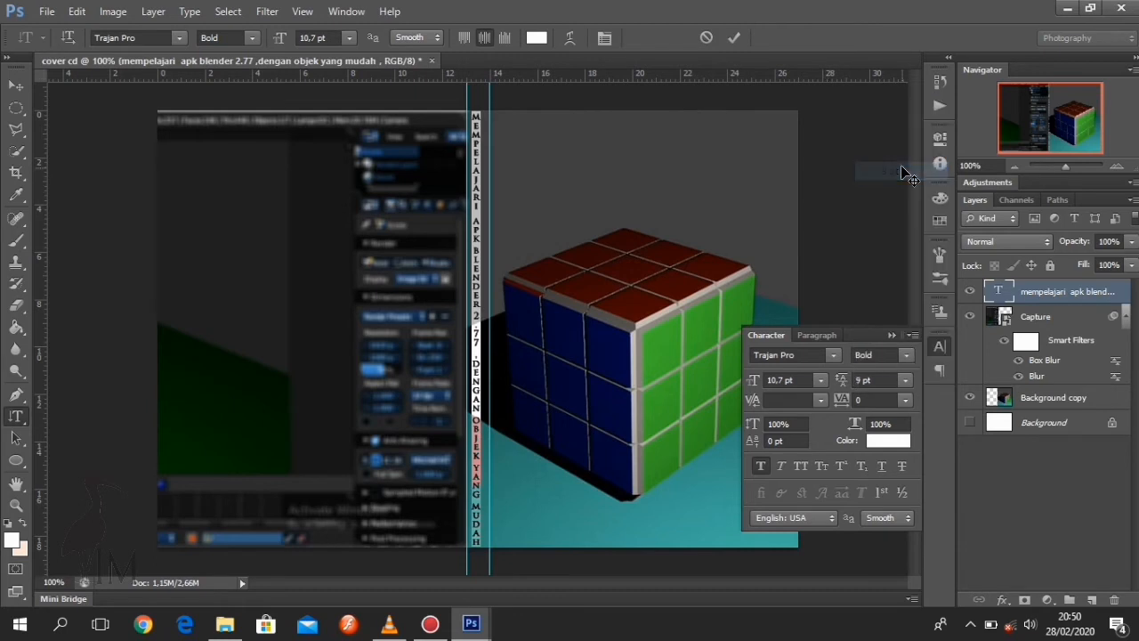
pyautogui.click(904, 380)
pyautogui.click(894, 107)
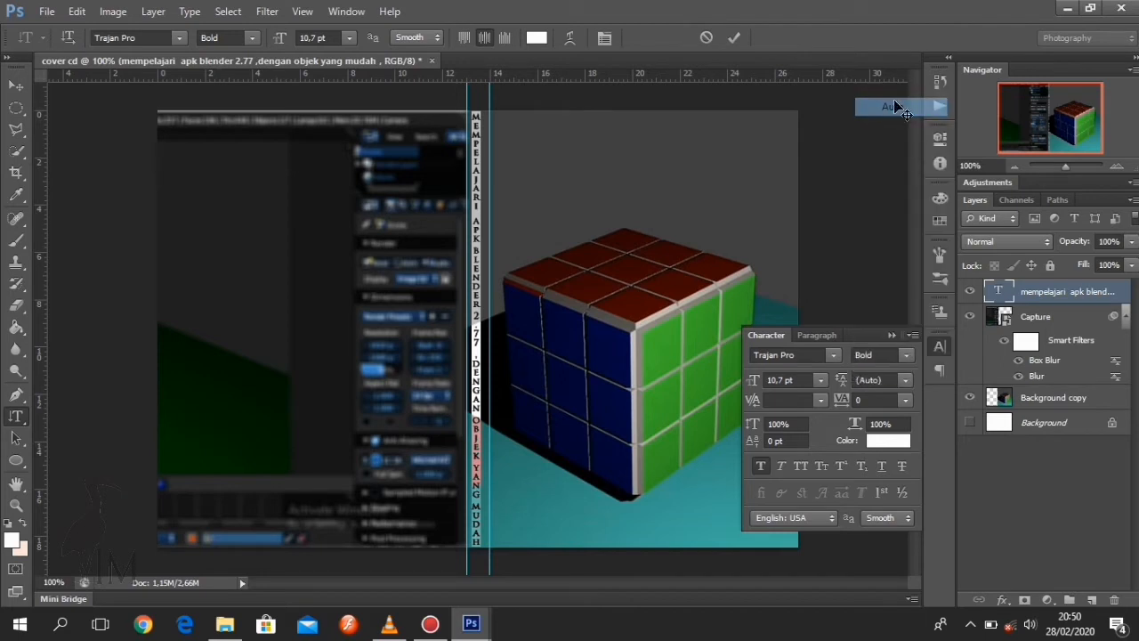
# Try font sizes of 10 pt, 18 pt and 11 pt on the spine text.
pyautogui.click(817, 380)
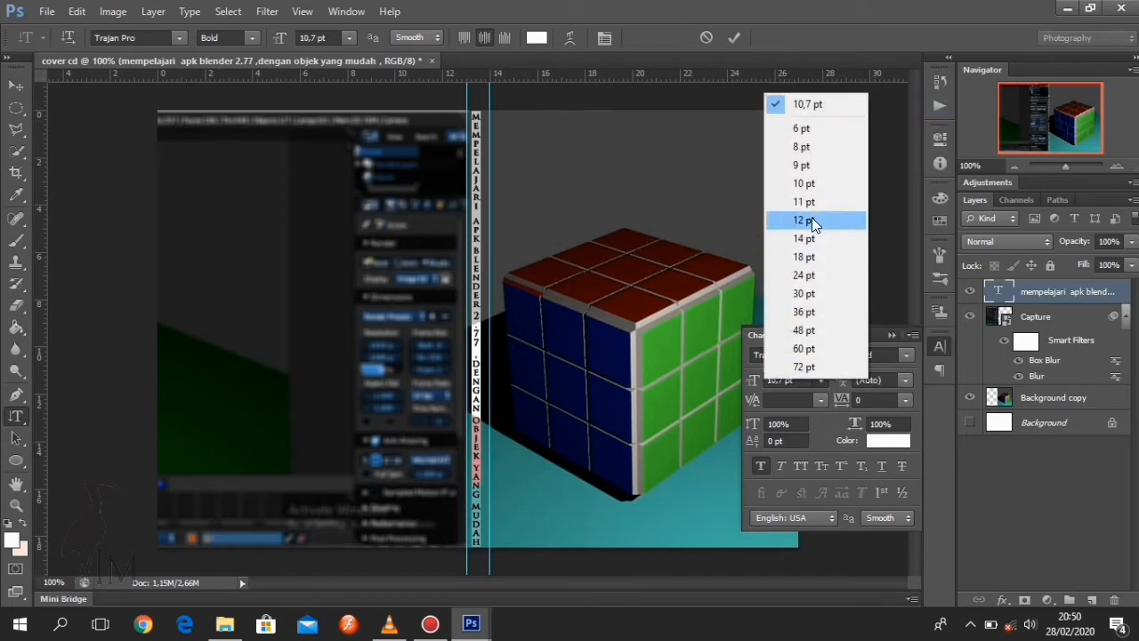
pyautogui.click(803, 182)
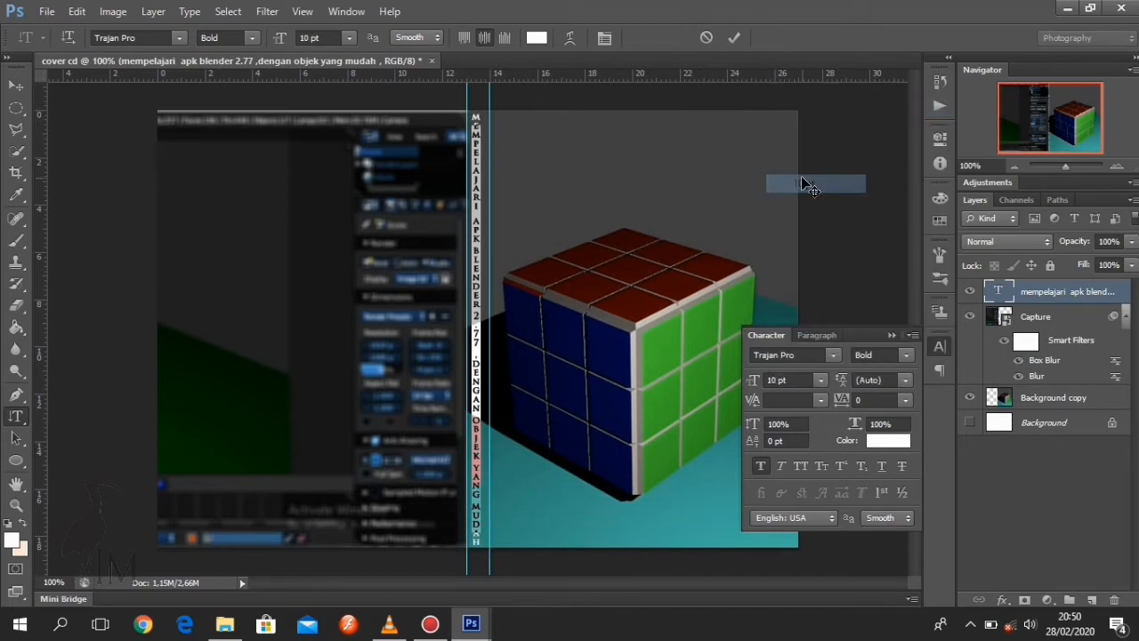
pyautogui.click(819, 380)
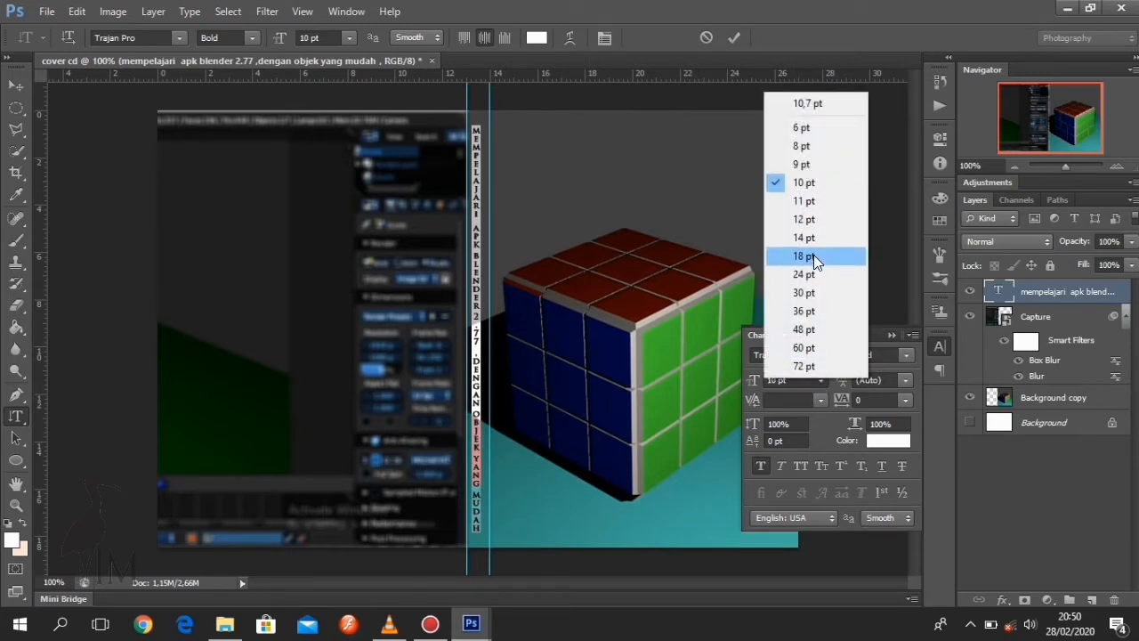
pyautogui.click(803, 255)
pyautogui.click(821, 378)
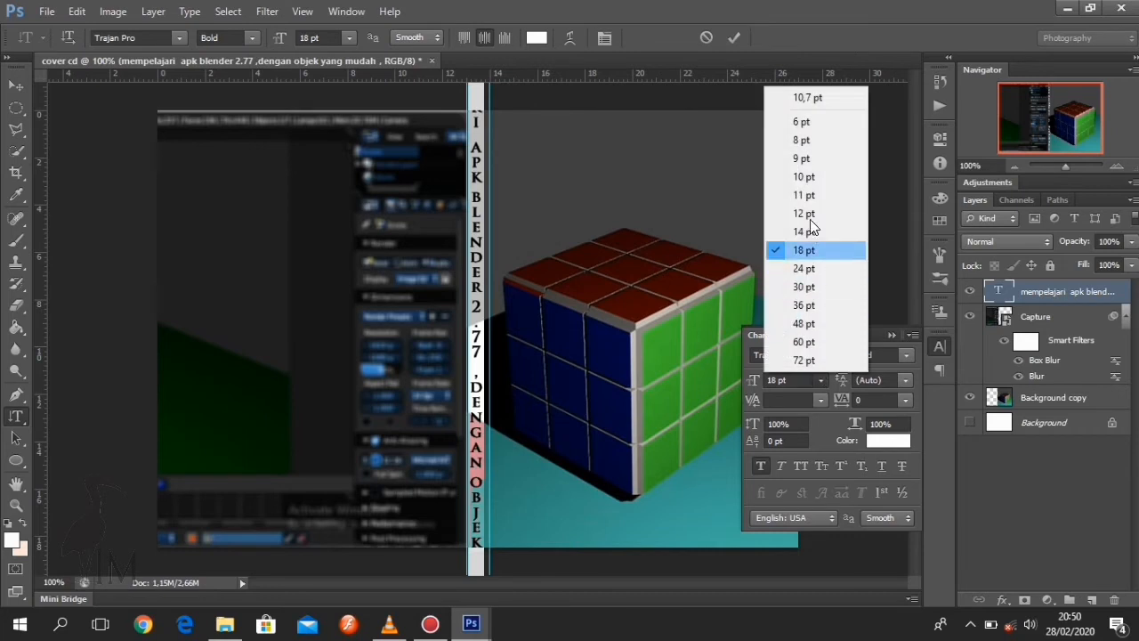
pyautogui.click(855, 195)
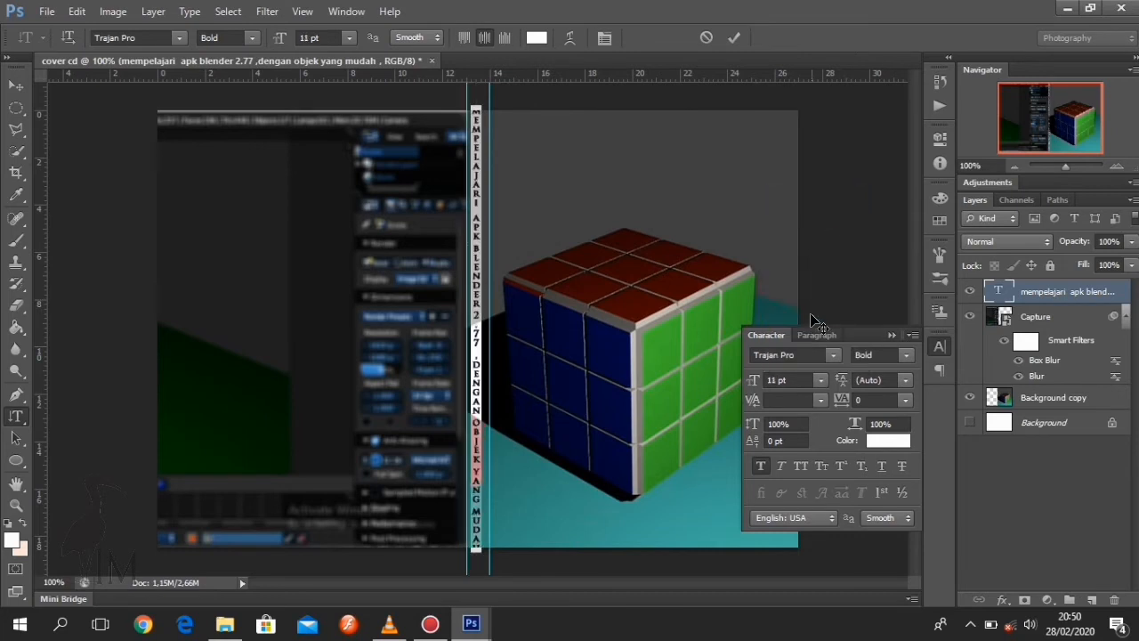
# Set the spine text's font size to 10 pt.
pyautogui.click(821, 380)
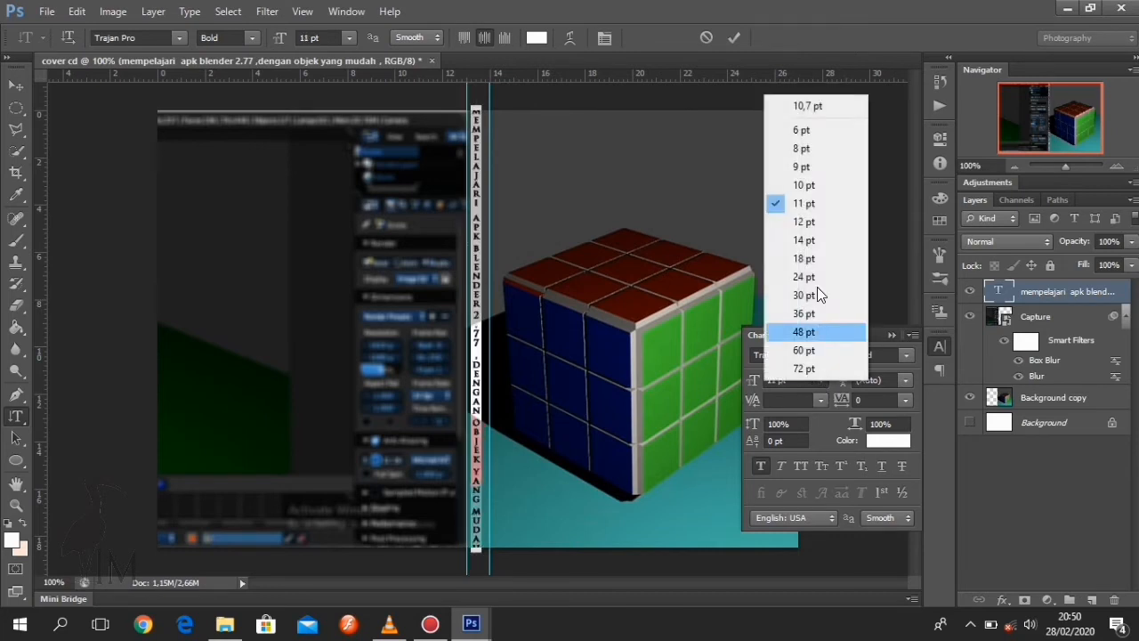
pyautogui.click(817, 182)
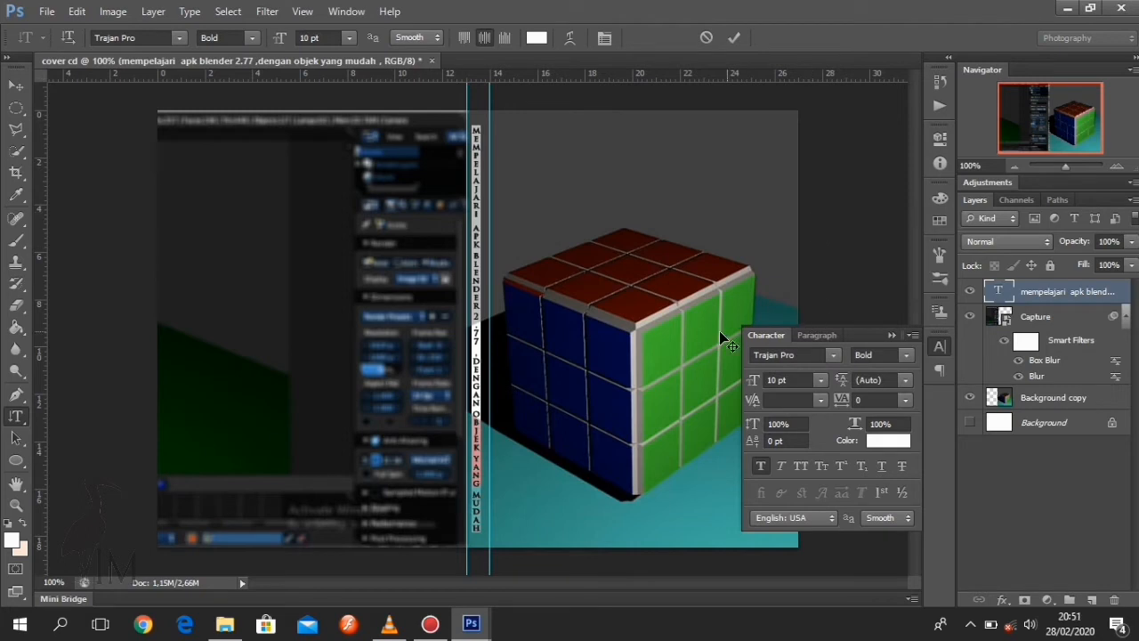
pyautogui.click(818, 380)
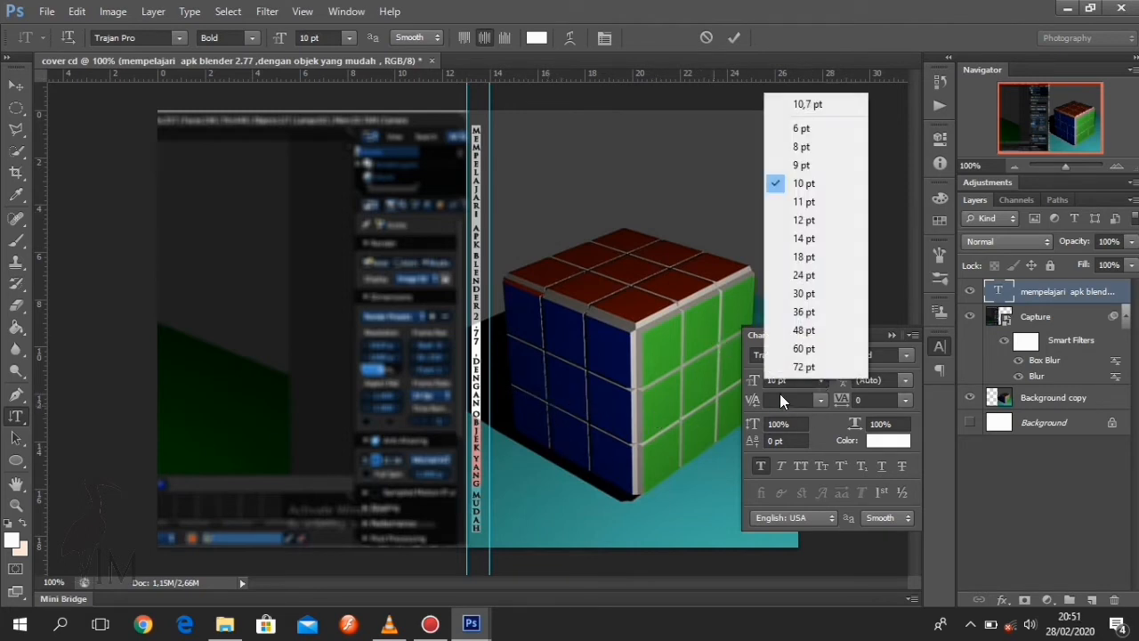
pyautogui.click(822, 379)
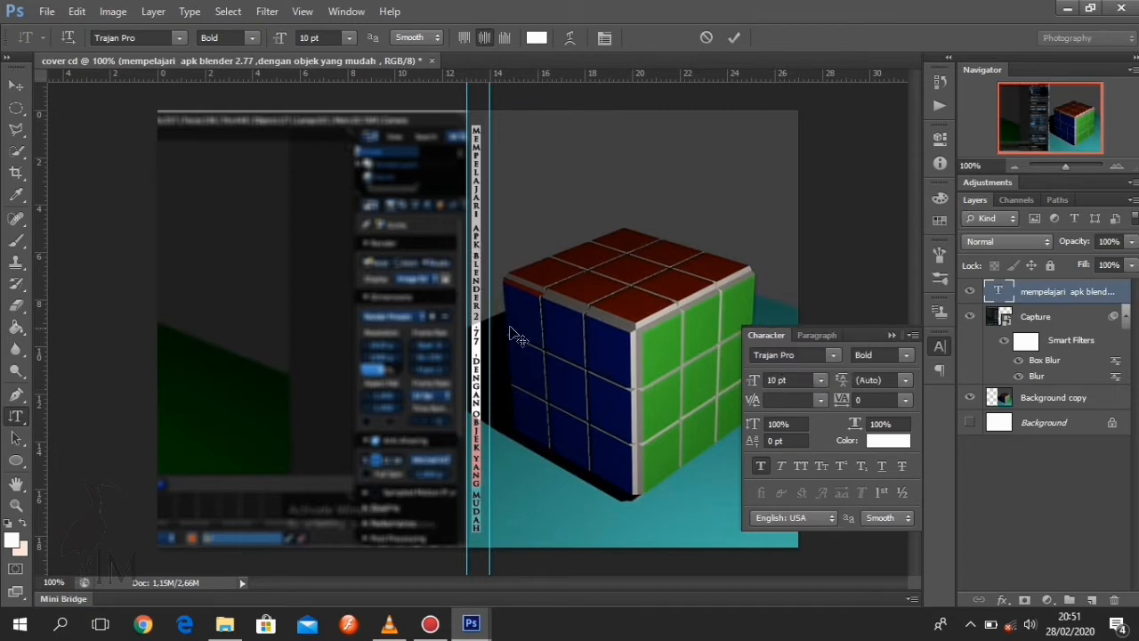
# Stretch the spine text to about 190% width and 103% height so it fills the strip between the guides, and collapse the character settings.
pyautogui.click(15, 85)
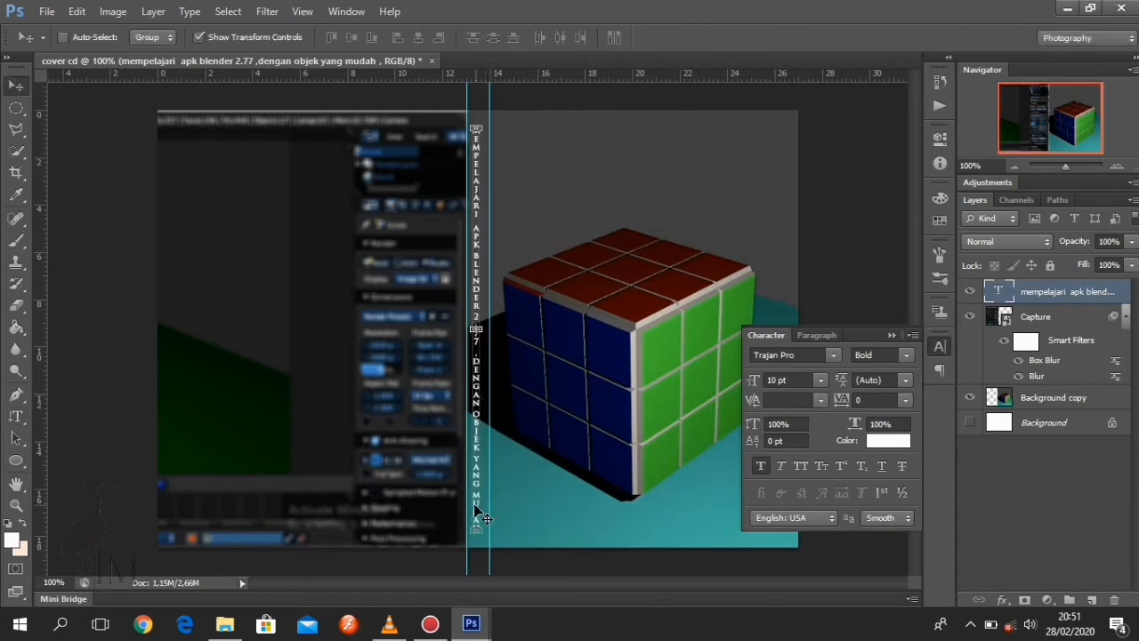
pyautogui.moveTo(476, 532)
pyautogui.mouseDown()
pyautogui.moveTo(476, 550)
pyautogui.moveTo(475, 540)
pyautogui.mouseUp()
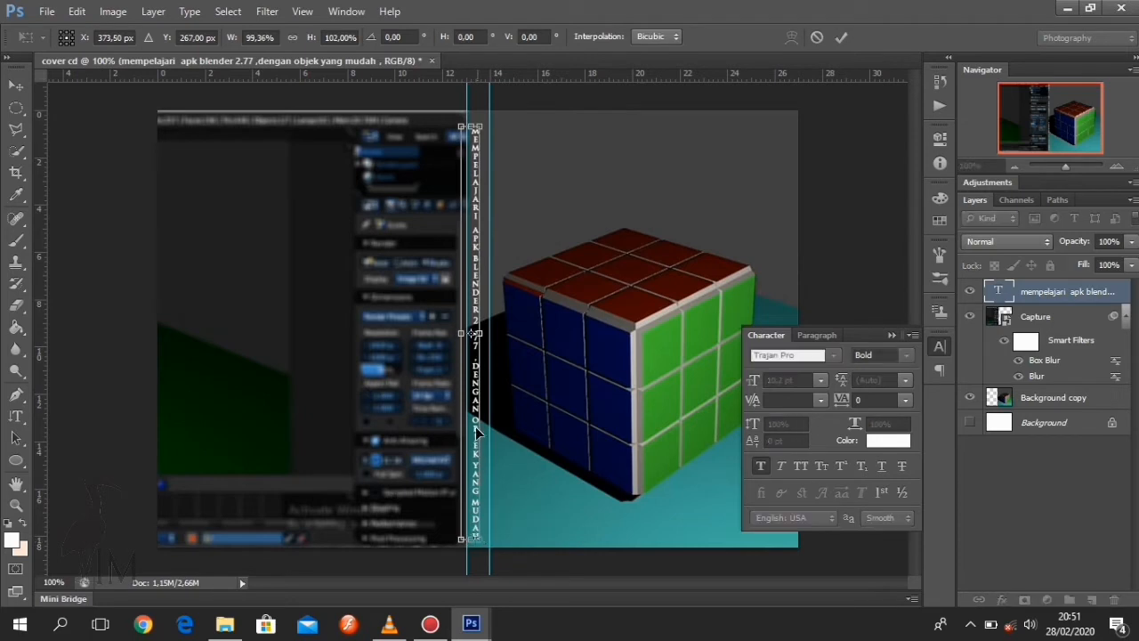
pyautogui.moveTo(472, 127); pyautogui.dragTo(472, 118)
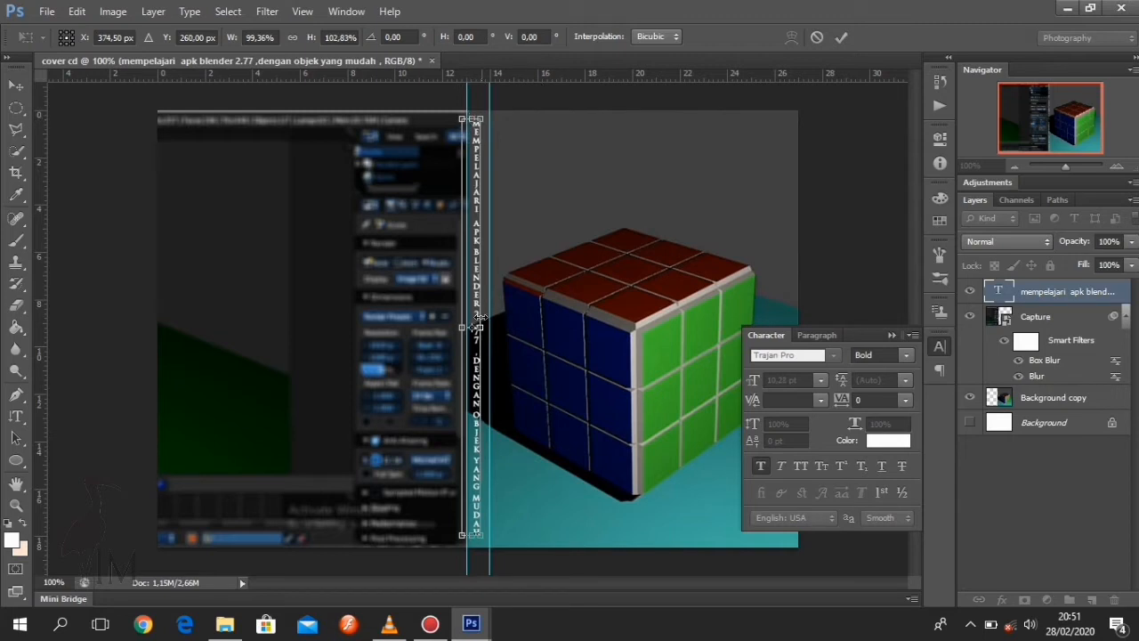
pyautogui.moveTo(478, 328)
pyautogui.mouseDown()
pyautogui.moveTo(449, 329)
pyautogui.moveTo(481, 333)
pyautogui.mouseUp()
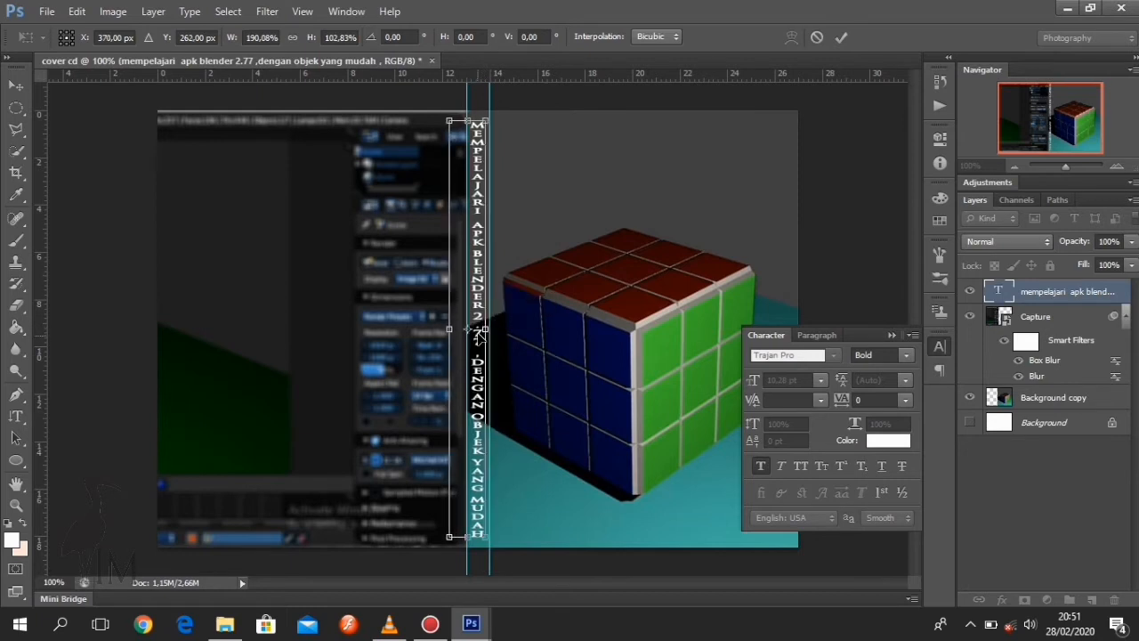
pyautogui.press('Return')
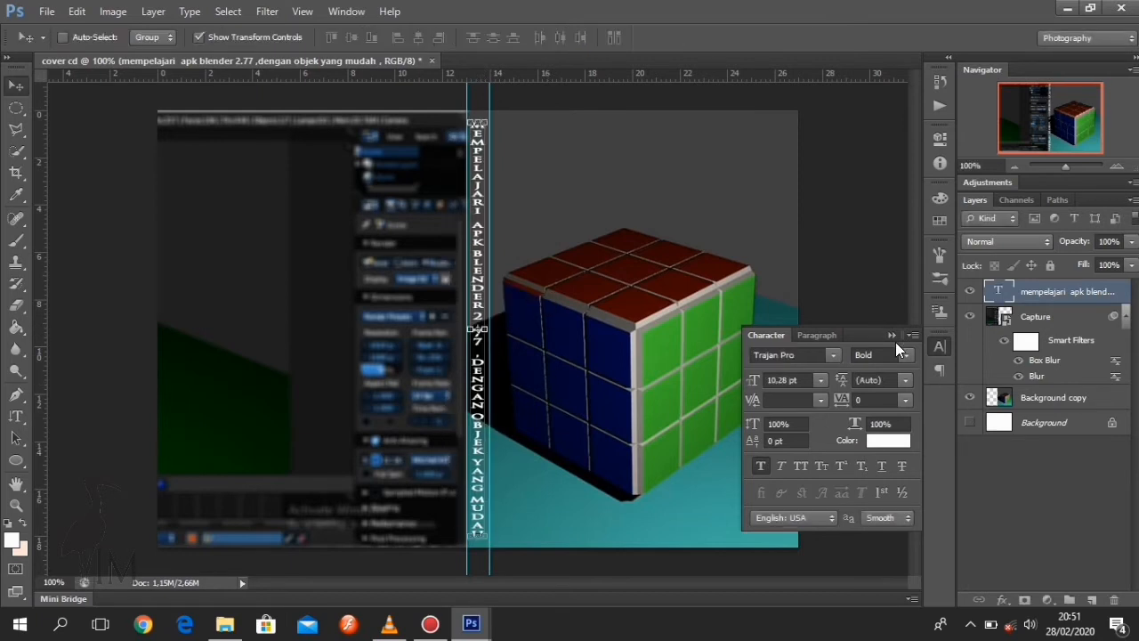
pyautogui.click(892, 336)
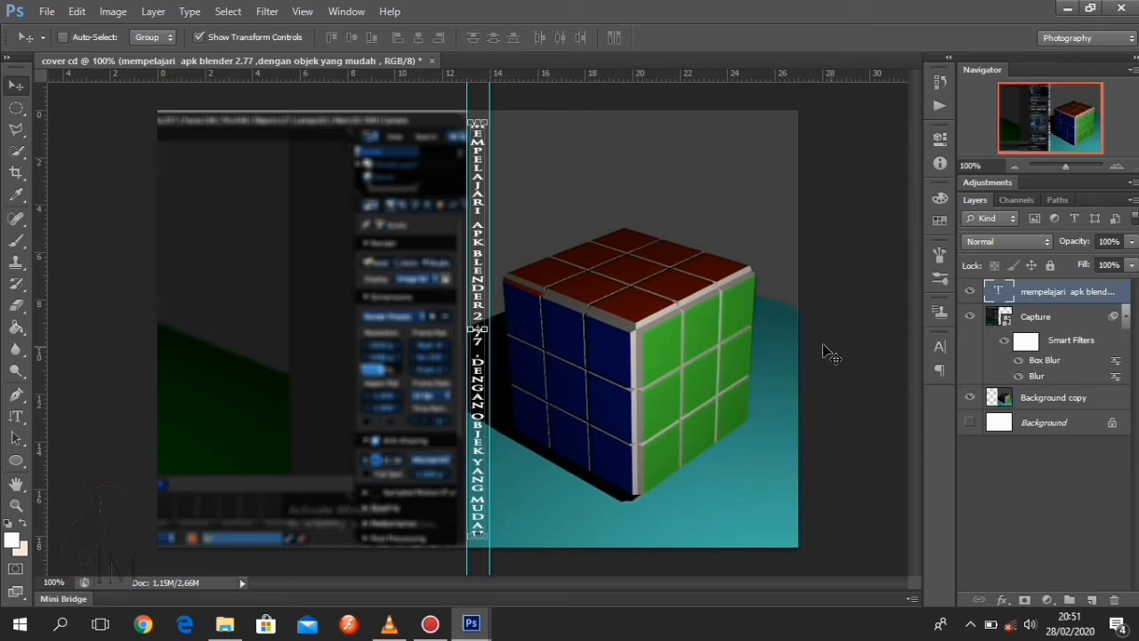
# Add a new layer and place the kisspng-blender logo image from the Pictures folder onto the cover.
pyautogui.click(1092, 598)
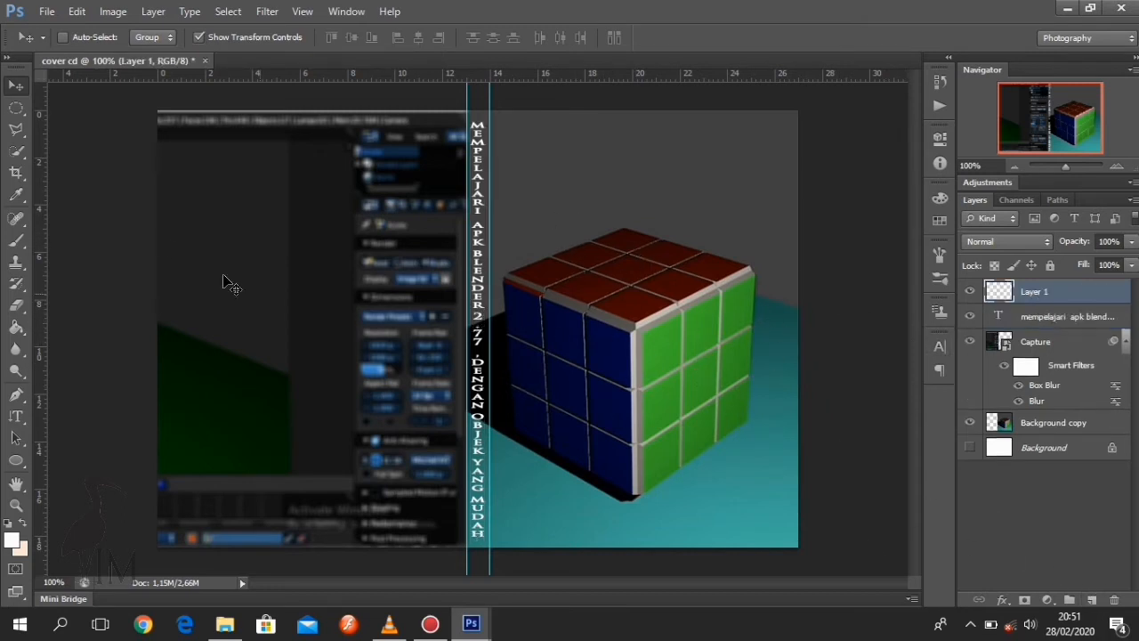
pyautogui.click(46, 11)
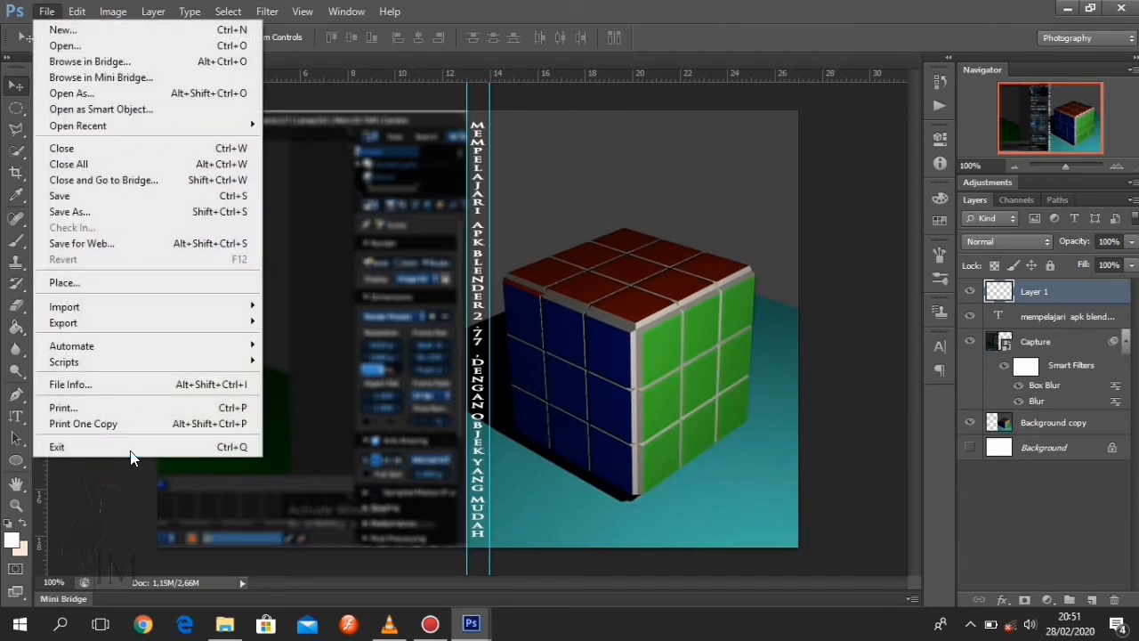
pyautogui.click(104, 283)
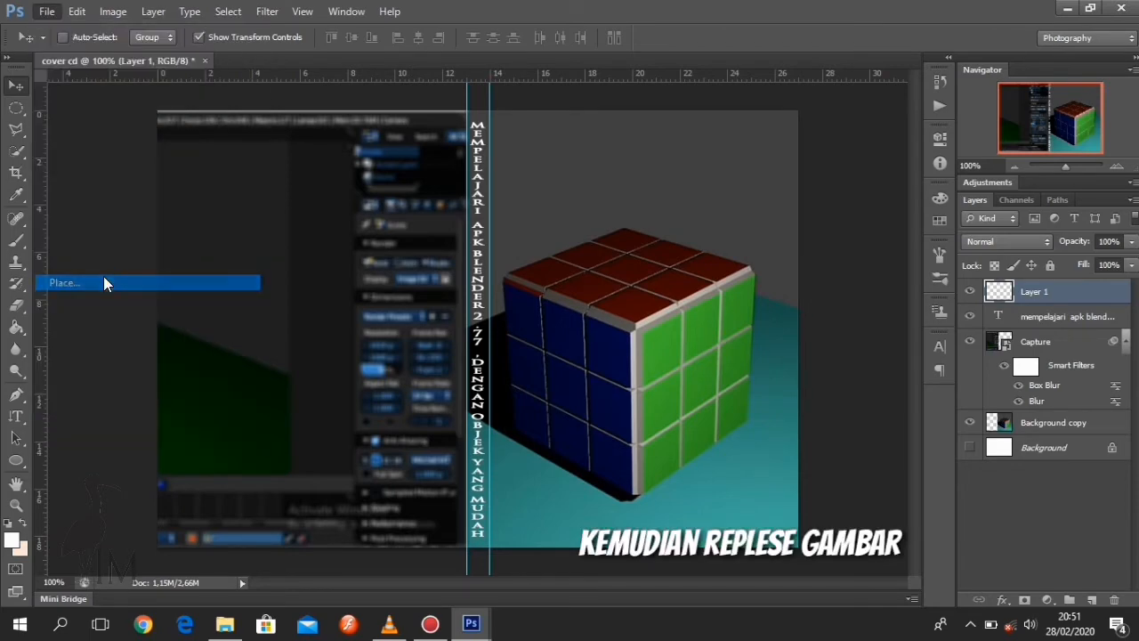
pyautogui.moveTo(1093, 220); pyautogui.dragTo(1115, 511)
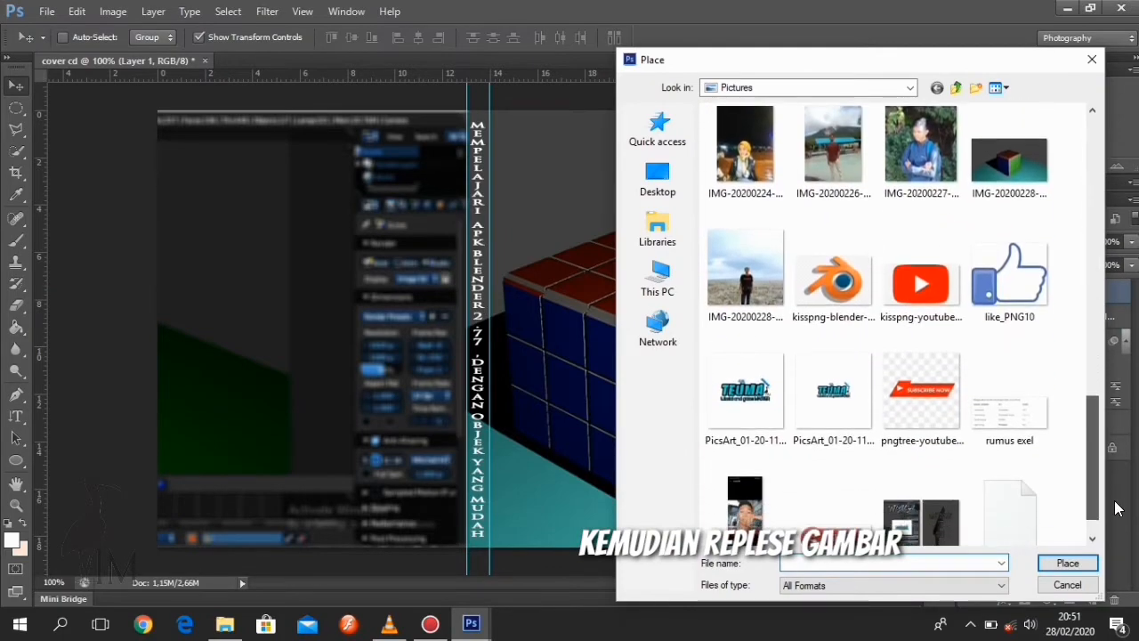
pyautogui.click(827, 267)
pyautogui.click(1061, 563)
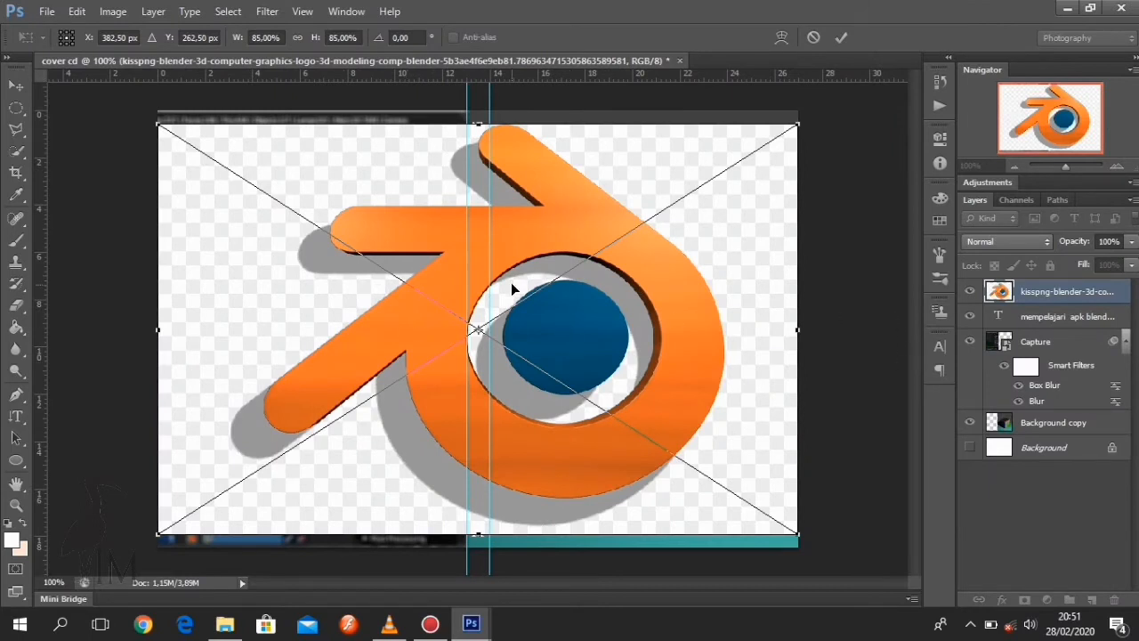
pyautogui.click(17, 152)
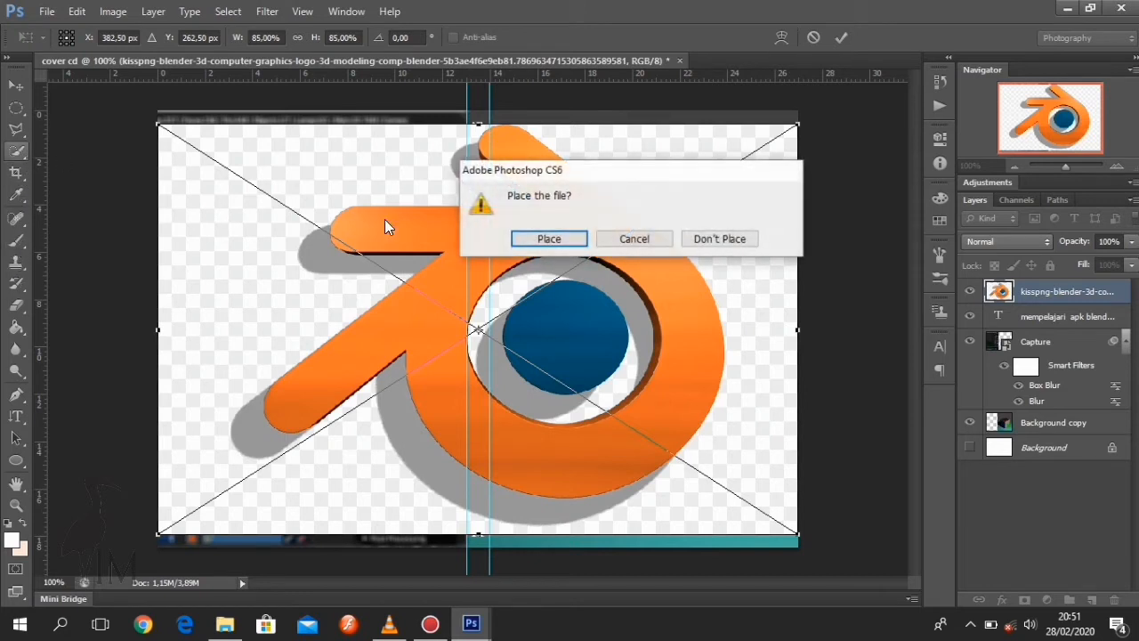
pyautogui.click(541, 241)
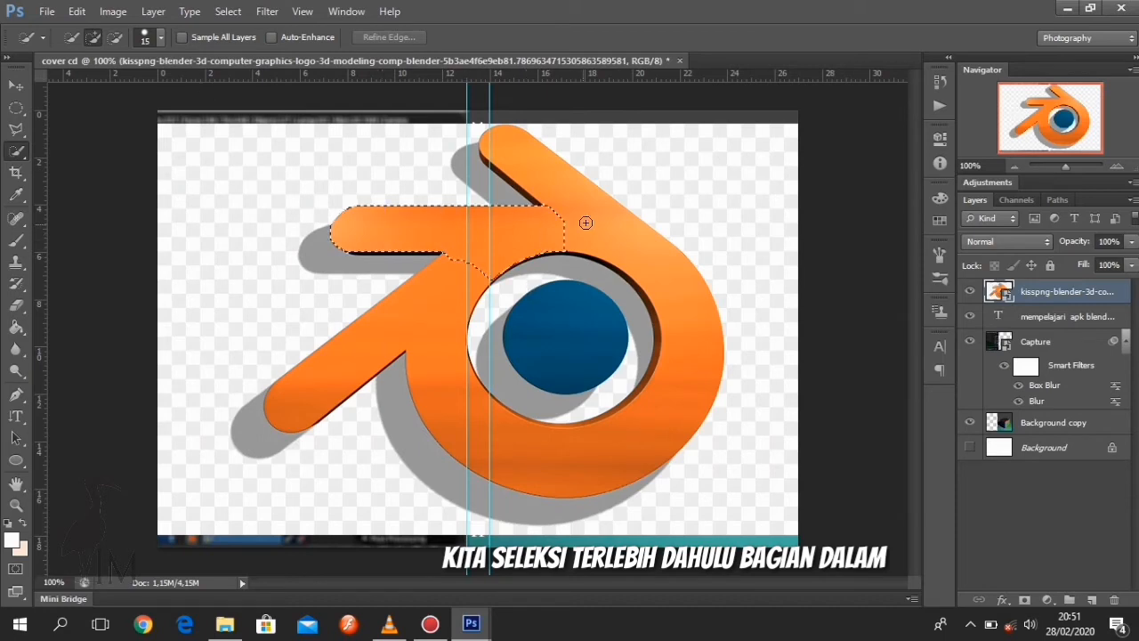
# Select the whole Blender logo with the Quick Selection tool: orange body, blue centre and grey shadows.
pyautogui.moveTo(586, 223)
pyautogui.mouseDown()
pyautogui.moveTo(557, 189)
pyautogui.moveTo(605, 221)
pyautogui.mouseUp()
pyautogui.moveTo(563, 313)
pyautogui.mouseDown()
pyautogui.moveTo(594, 349)
pyautogui.moveTo(559, 342)
pyautogui.mouseUp()
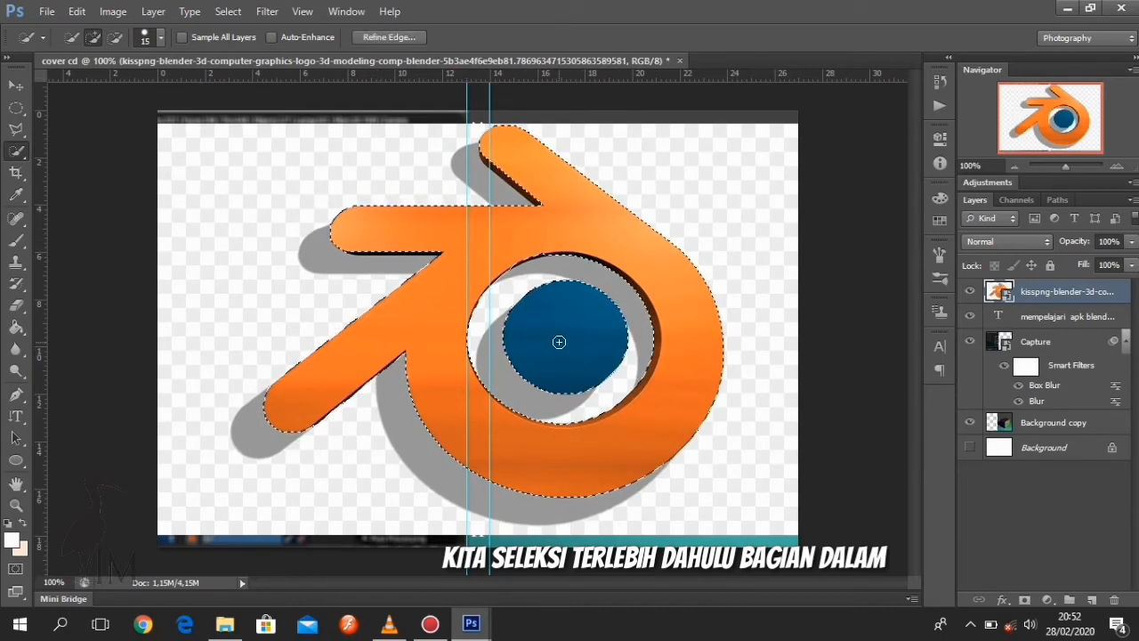
pyautogui.moveTo(457, 402)
pyautogui.mouseDown()
pyautogui.moveTo(400, 475)
pyautogui.moveTo(360, 408)
pyautogui.mouseUp()
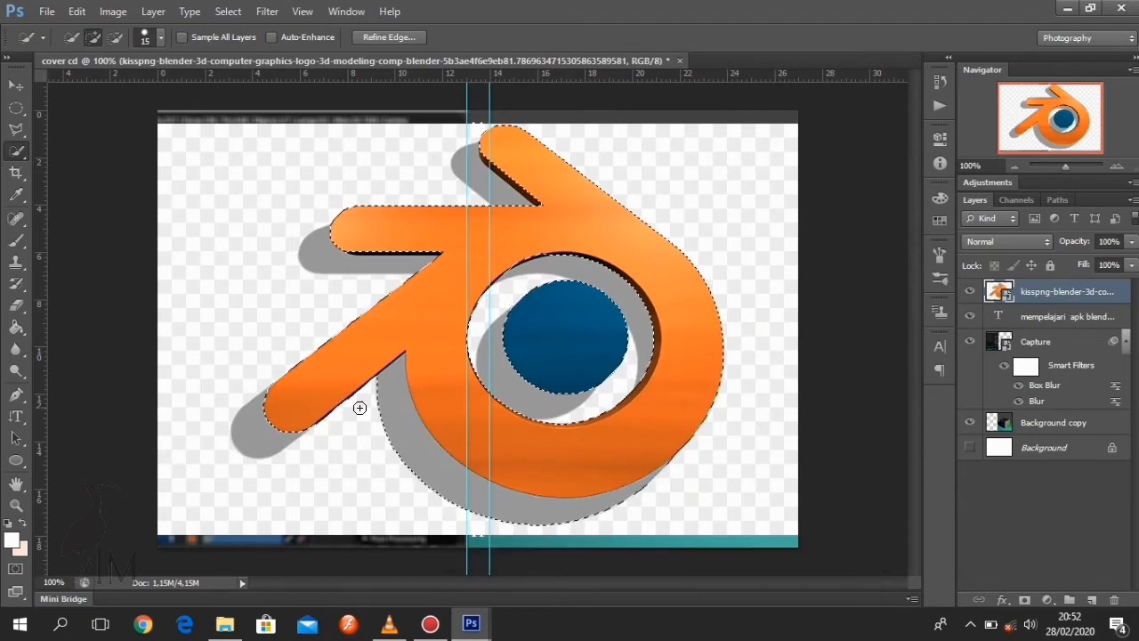
pyautogui.moveTo(255, 441); pyautogui.dragTo(331, 259)
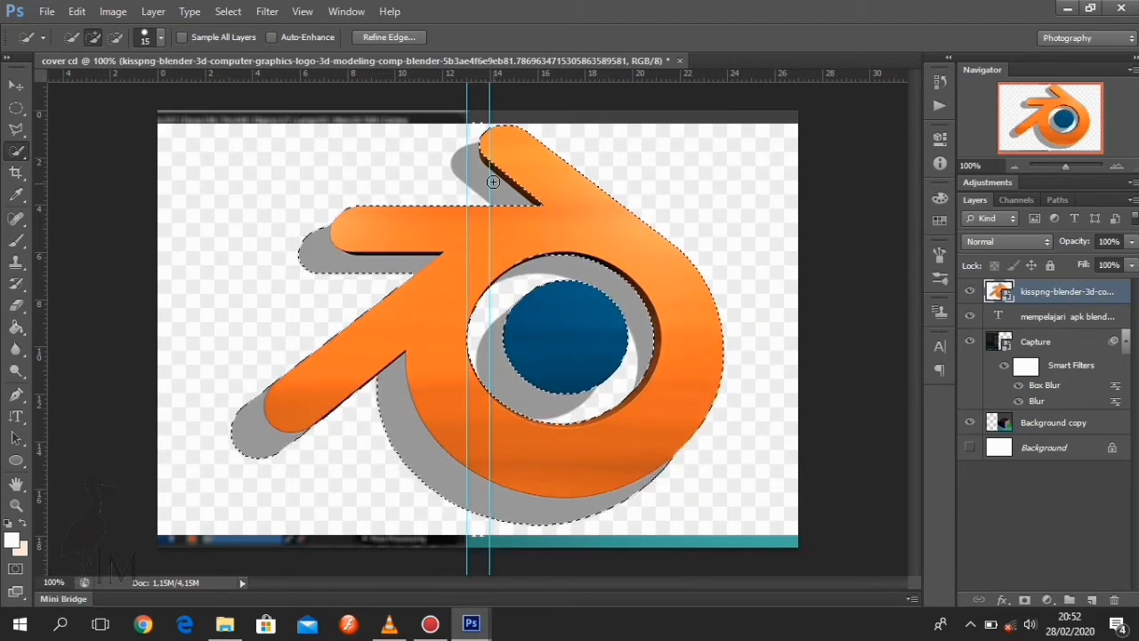
pyautogui.moveTo(493, 181); pyautogui.dragTo(505, 202)
pyautogui.click(572, 268)
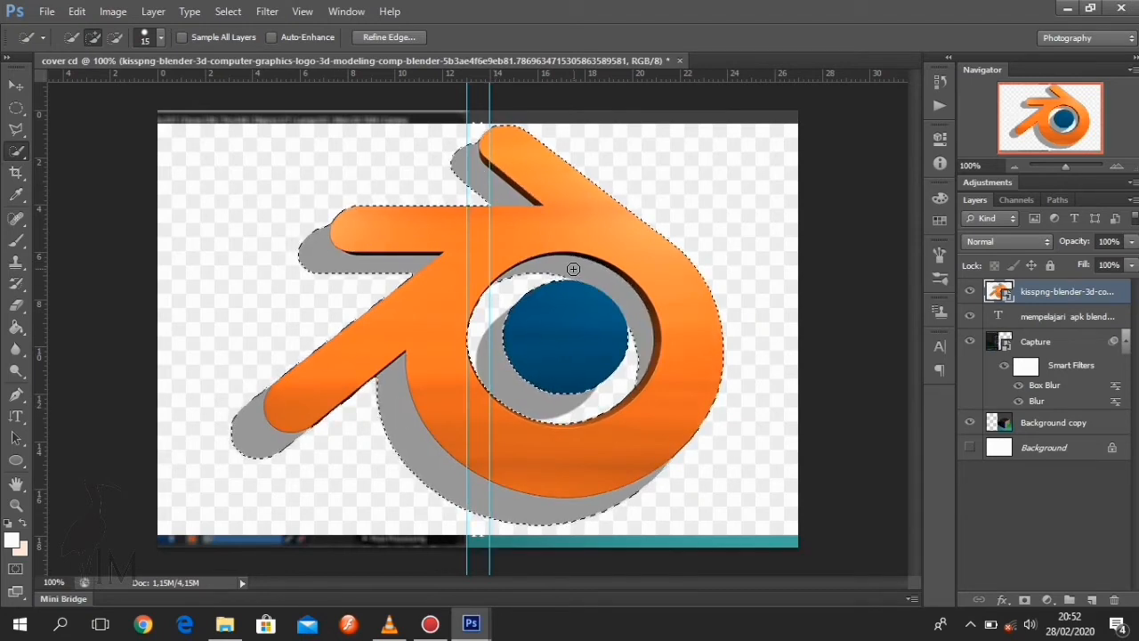
pyautogui.click(525, 393)
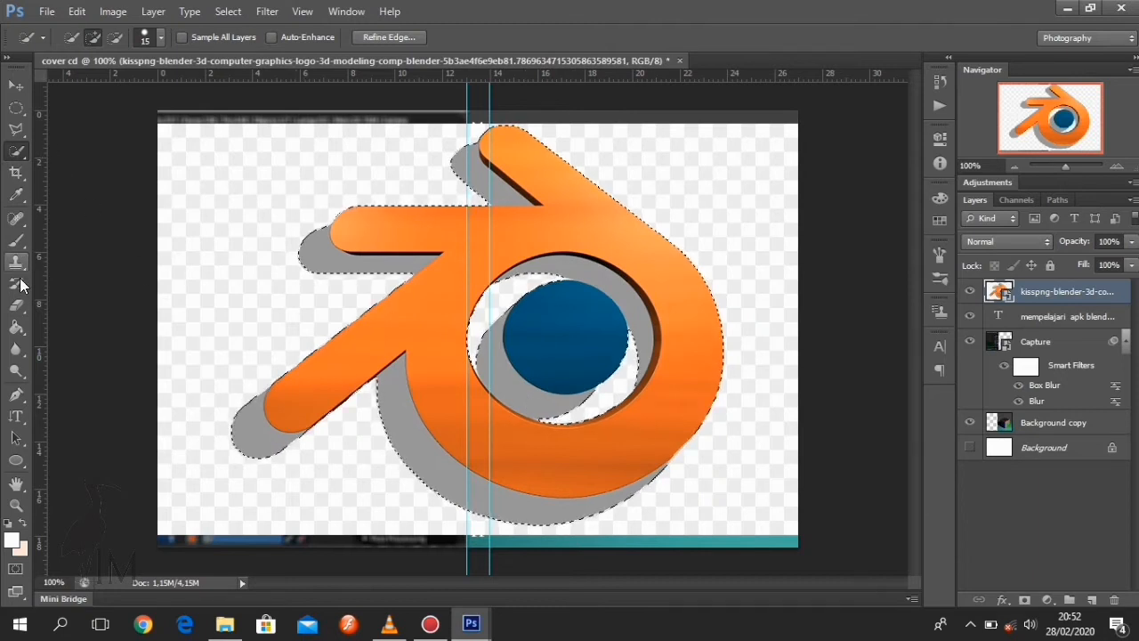
# Rasterize the placed logo's smart object so the Eraser can be used on it.
pyautogui.click(16, 305)
pyautogui.click(262, 221)
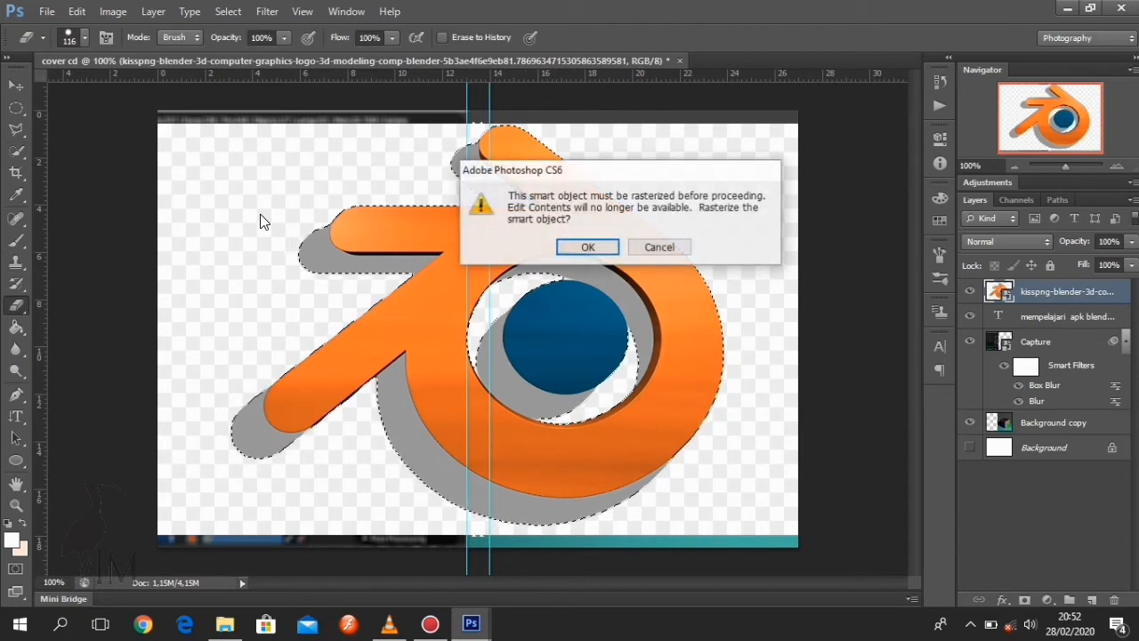
pyautogui.click(582, 247)
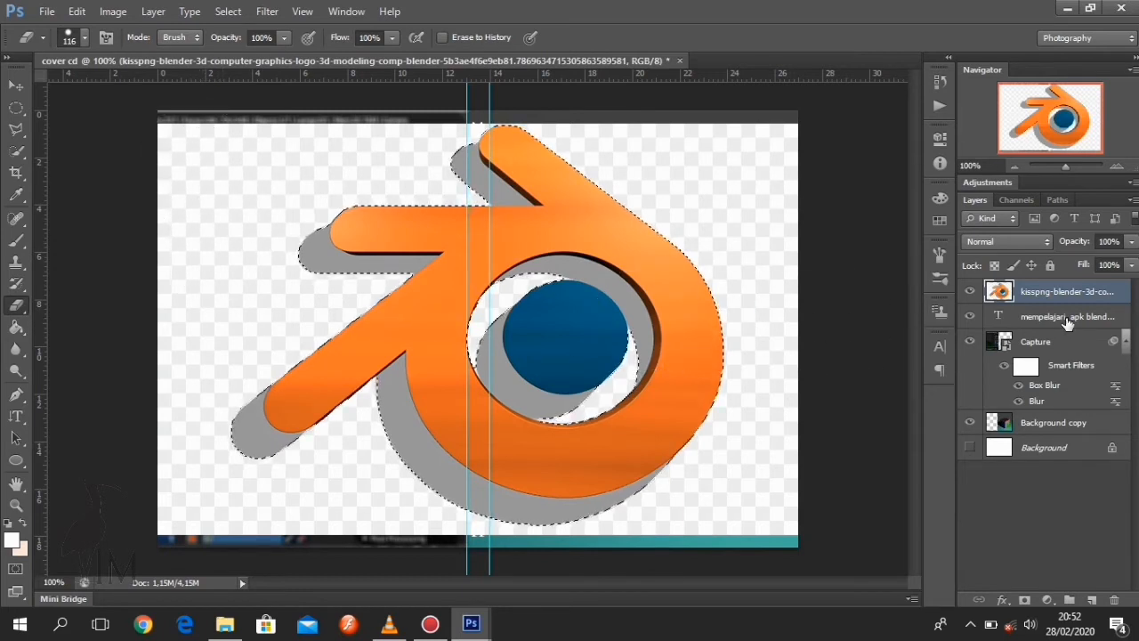
pyautogui.click(305, 347)
pyautogui.hotkey('ctrl', 'z')
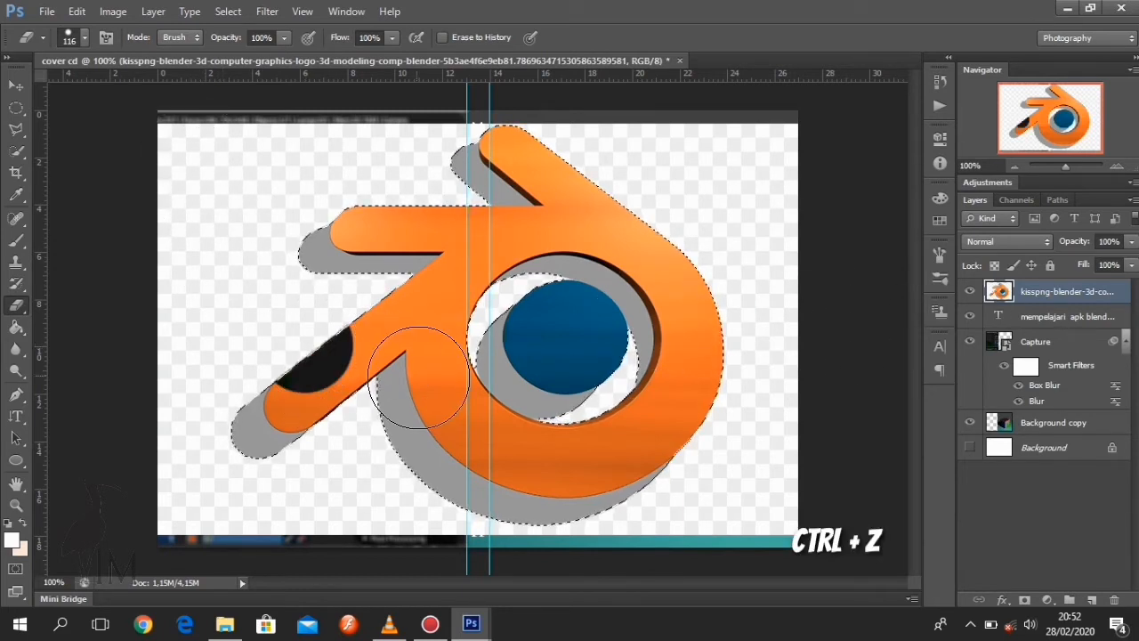
pyautogui.hotkey('ctrl', 'z')
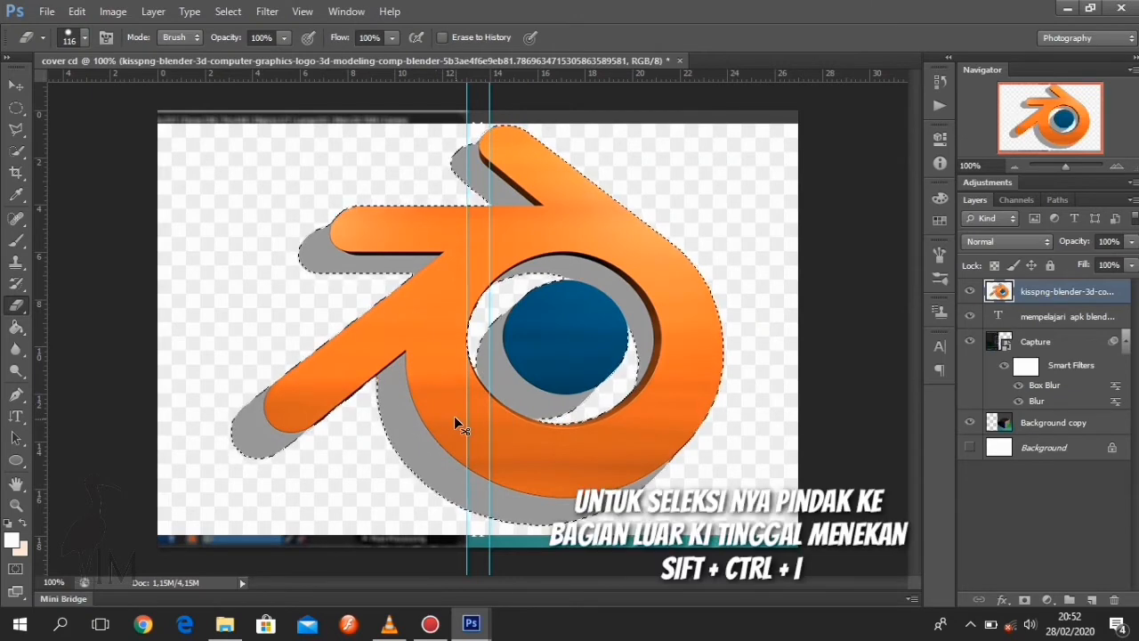
# Invert the selection and erase the white checkered background around and inside the logo with the Eraser.
pyautogui.hotkey('ctrl', 'shift', 'i')
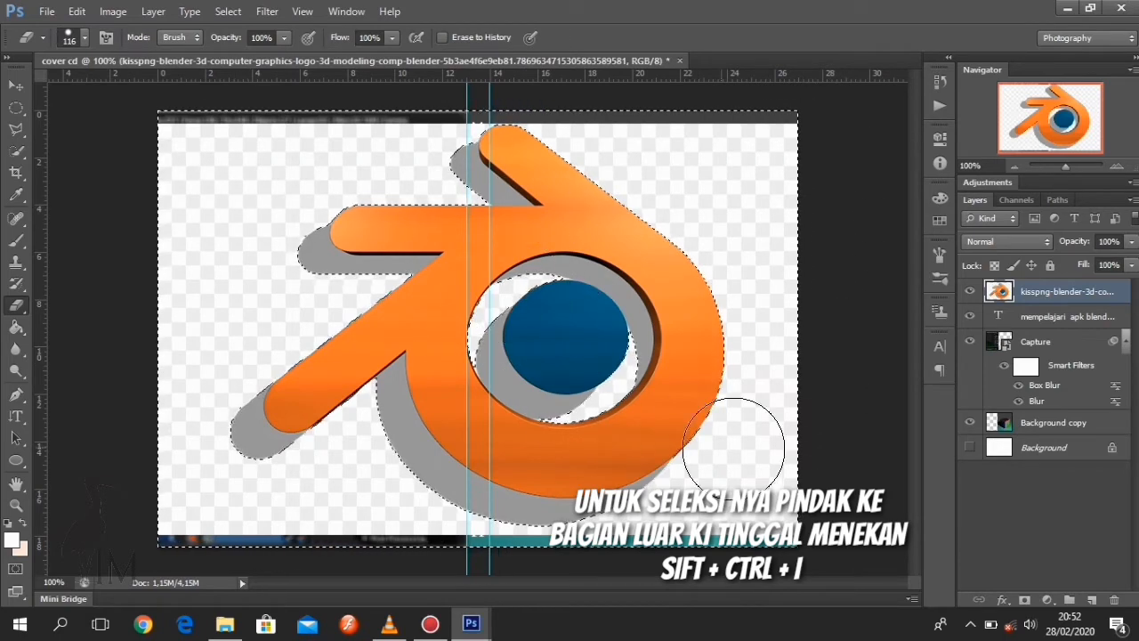
pyautogui.moveTo(204, 267)
pyautogui.mouseDown()
pyautogui.moveTo(269, 278)
pyautogui.moveTo(167, 276)
pyautogui.moveTo(172, 125)
pyautogui.moveTo(488, 151)
pyautogui.moveTo(133, 331)
pyautogui.moveTo(128, 408)
pyautogui.moveTo(195, 442)
pyautogui.moveTo(212, 424)
pyautogui.moveTo(109, 276)
pyautogui.moveTo(187, 435)
pyautogui.moveTo(298, 548)
pyautogui.moveTo(306, 444)
pyautogui.moveTo(350, 438)
pyautogui.moveTo(301, 528)
pyautogui.moveTo(430, 532)
pyautogui.moveTo(456, 575)
pyautogui.moveTo(481, 546)
pyautogui.moveTo(211, 551)
pyautogui.moveTo(629, 543)
pyautogui.moveTo(790, 524)
pyautogui.moveTo(604, 462)
pyautogui.moveTo(368, 464)
pyautogui.moveTo(713, 383)
pyautogui.moveTo(879, 360)
pyautogui.moveTo(851, 448)
pyautogui.moveTo(415, 344)
pyautogui.moveTo(368, 279)
pyautogui.moveTo(606, 296)
pyautogui.moveTo(427, 285)
pyautogui.moveTo(723, 197)
pyautogui.moveTo(658, 186)
pyautogui.moveTo(888, 179)
pyautogui.moveTo(833, 158)
pyautogui.moveTo(695, 158)
pyautogui.moveTo(596, 494)
pyautogui.mouseUp()
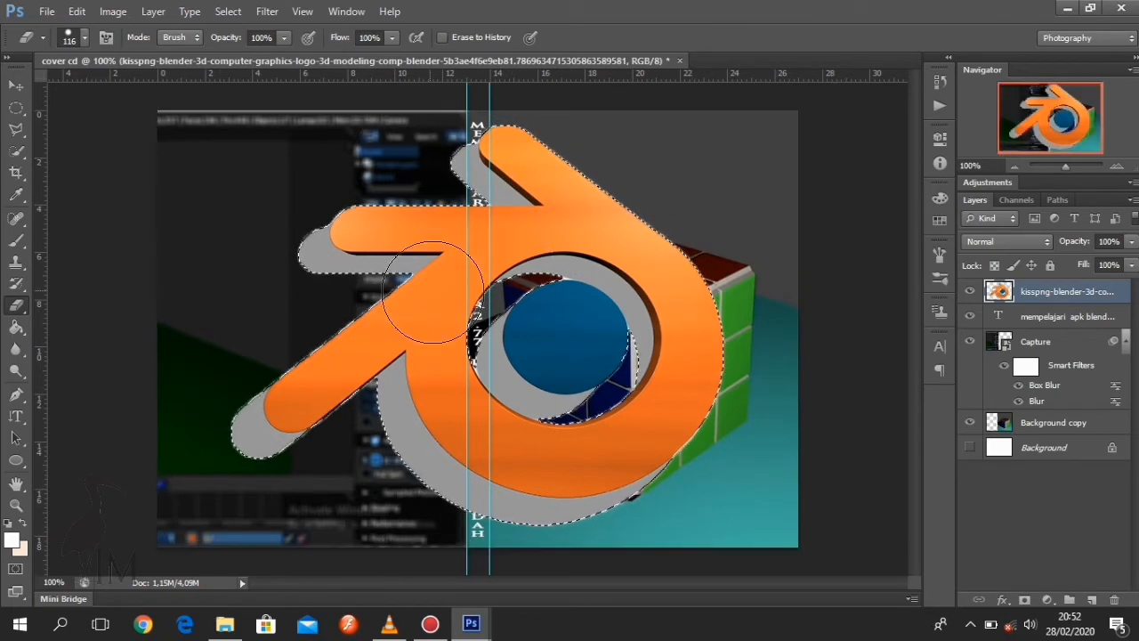
pyautogui.click(18, 85)
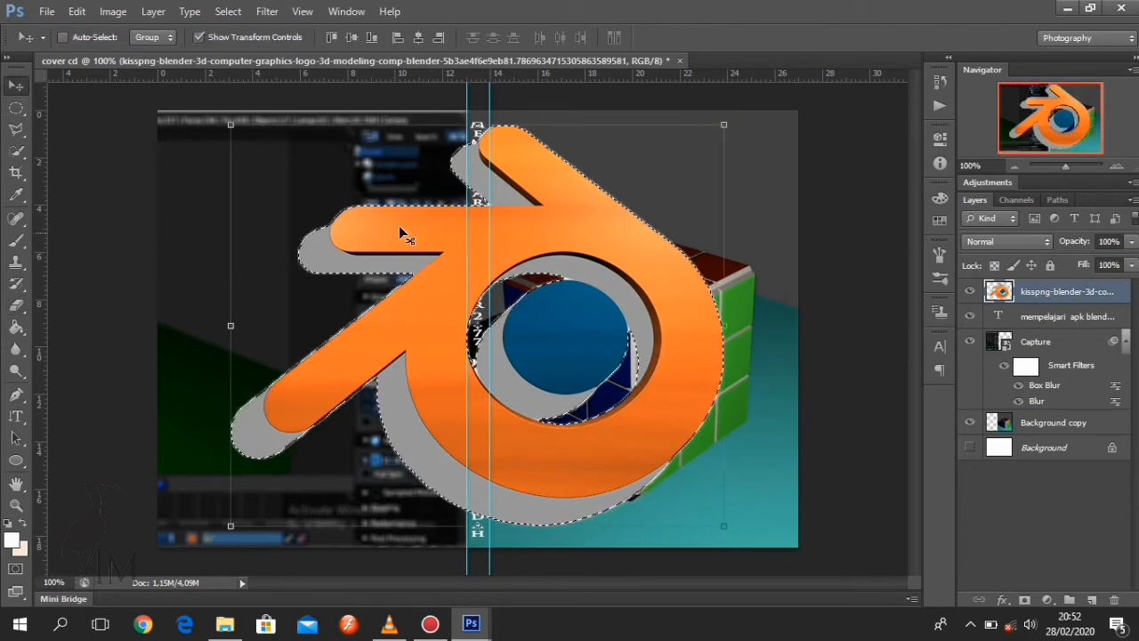
# Subtract the logo's arms, ring, shadows and blue centre from the selection with the Quick Selection tool.
pyautogui.click(16, 151)
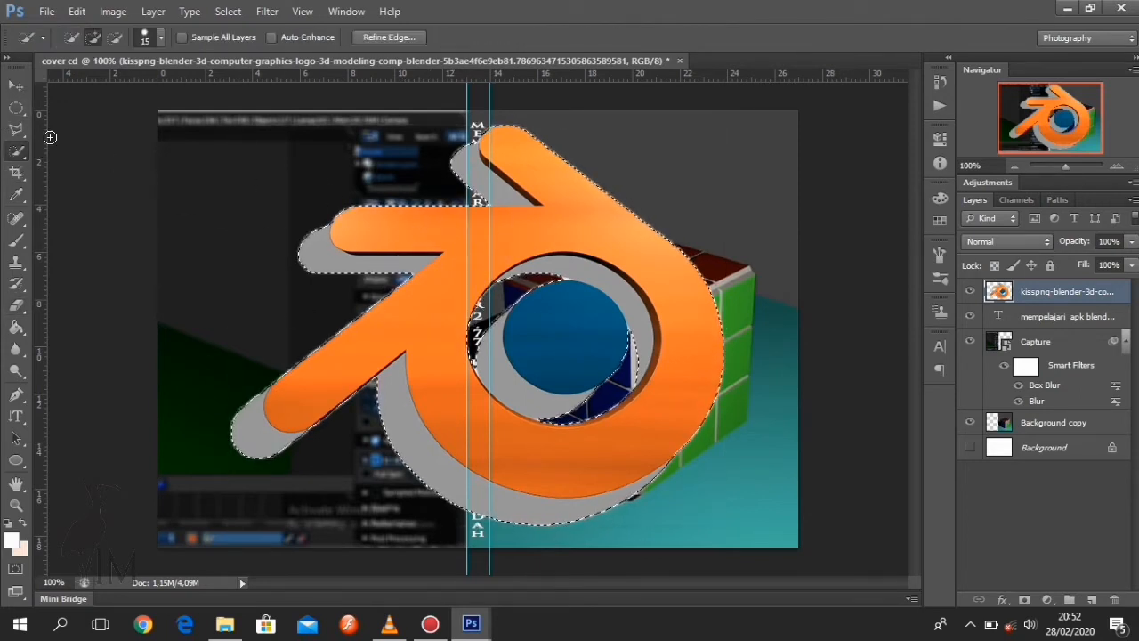
pyautogui.click(115, 39)
pyautogui.moveTo(343, 228); pyautogui.dragTo(383, 227)
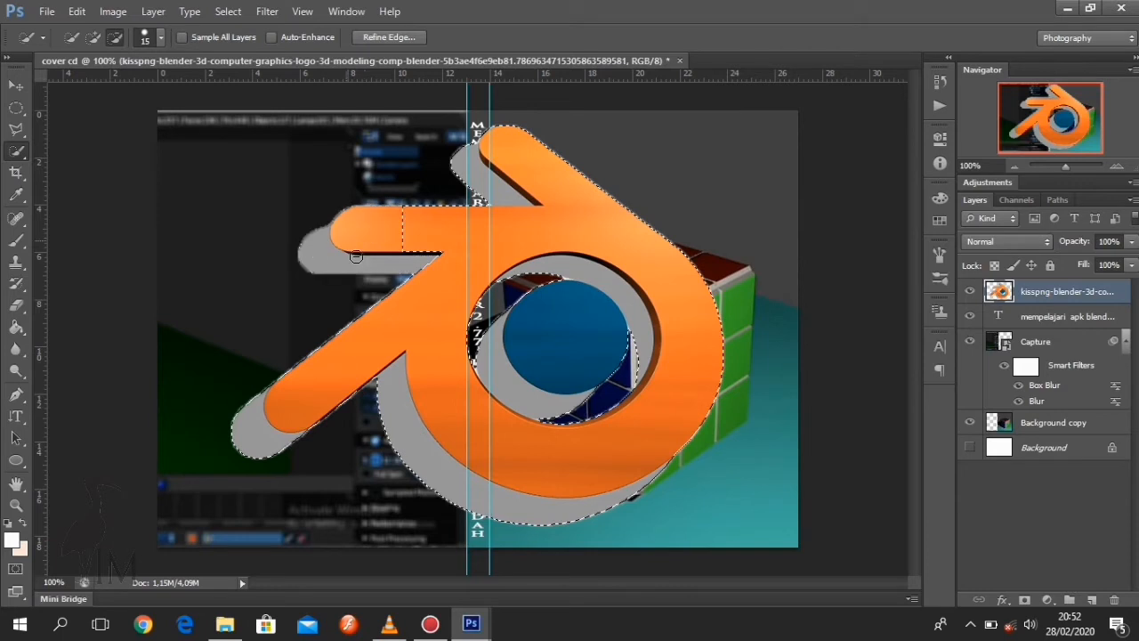
pyautogui.moveTo(520, 233)
pyautogui.mouseDown()
pyautogui.moveTo(512, 142)
pyautogui.moveTo(488, 204)
pyautogui.moveTo(593, 212)
pyautogui.moveTo(558, 161)
pyautogui.moveTo(697, 283)
pyautogui.moveTo(542, 153)
pyautogui.mouseUp()
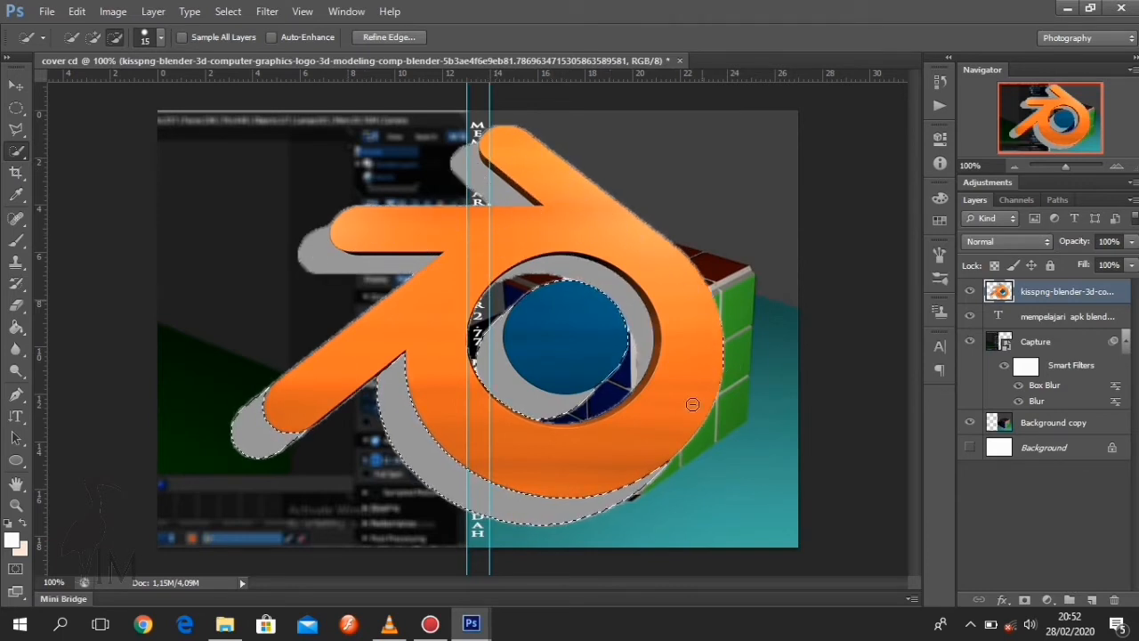
pyautogui.moveTo(561, 528)
pyautogui.mouseDown()
pyautogui.moveTo(454, 512)
pyautogui.moveTo(281, 420)
pyautogui.mouseUp()
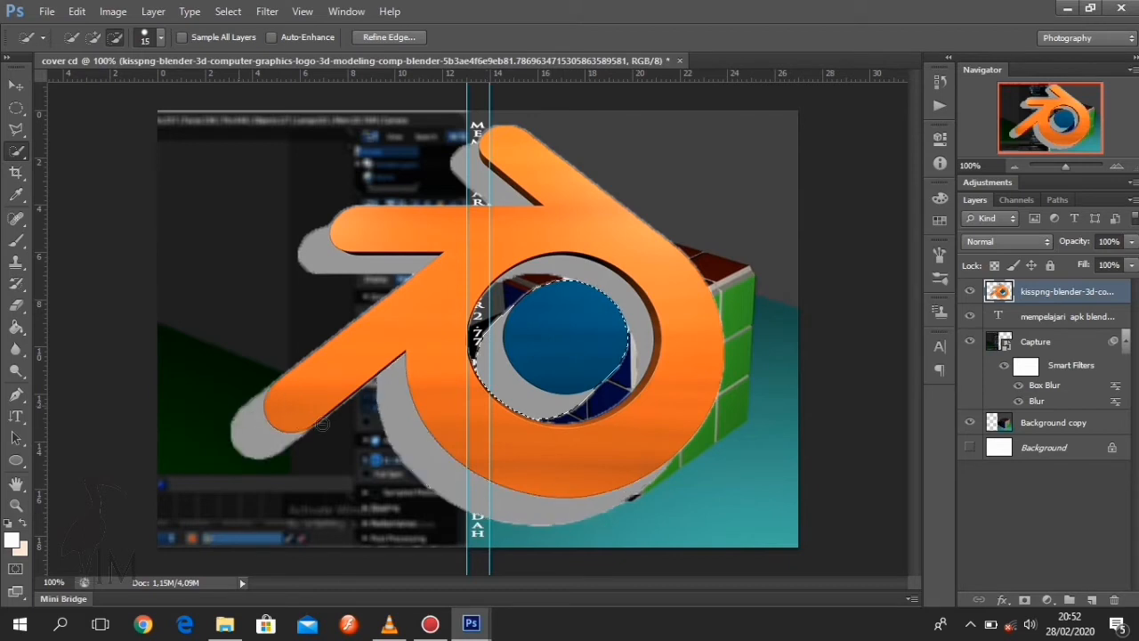
pyautogui.moveTo(572, 331); pyautogui.dragTo(468, 353)
pyautogui.click(16, 86)
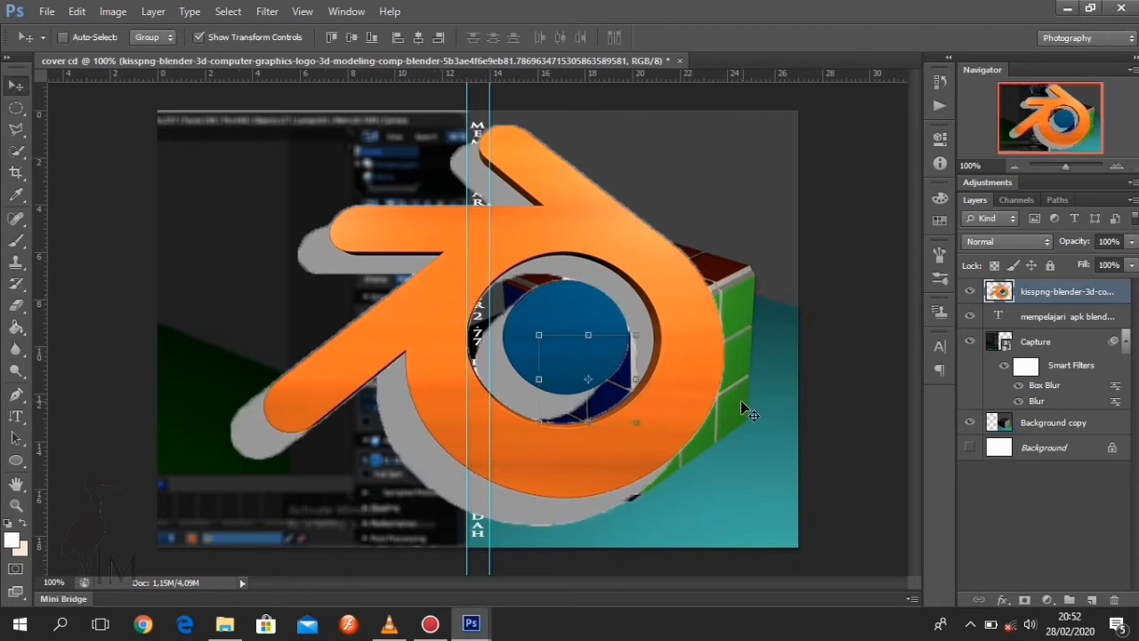
pyautogui.moveTo(647, 385); pyautogui.dragTo(578, 402)
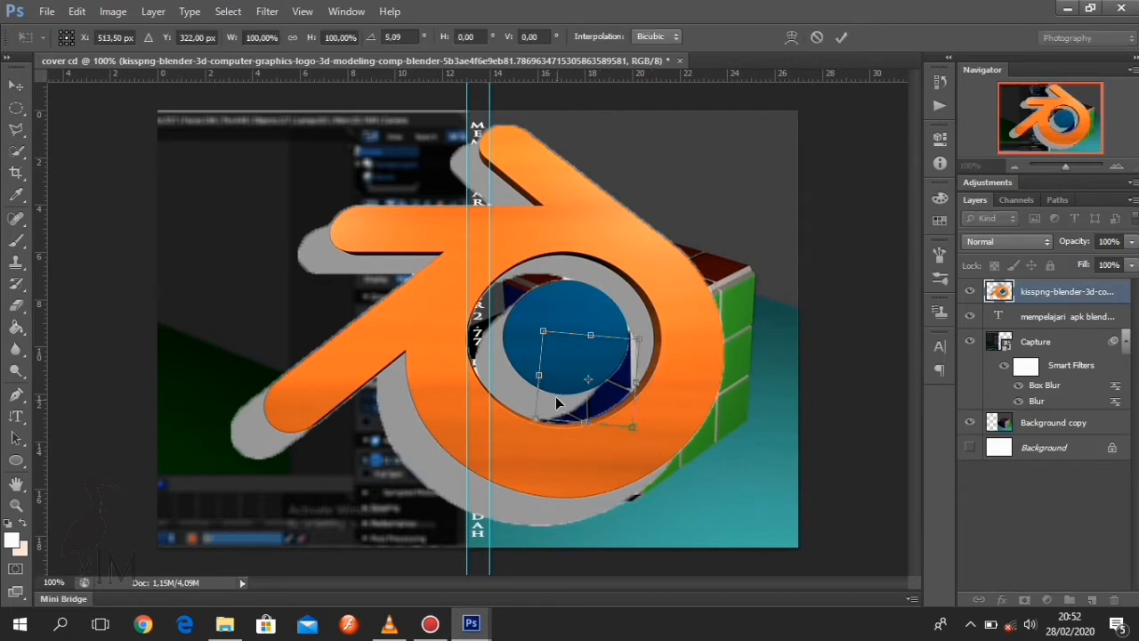
pyautogui.hotkey('ctrl', 'z')
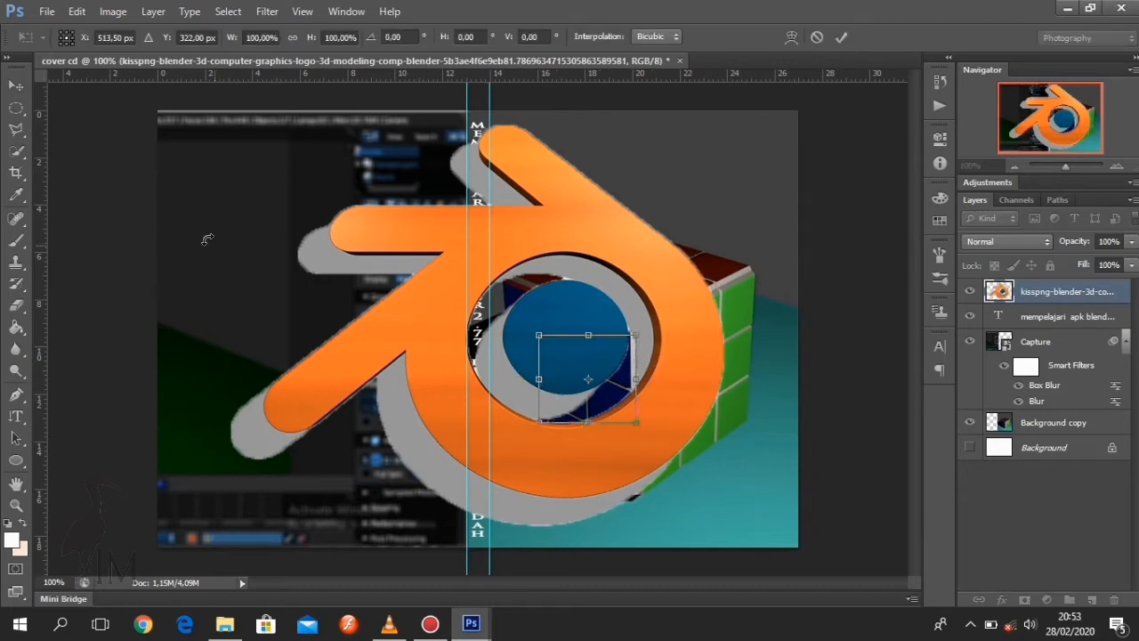
pyautogui.click(19, 154)
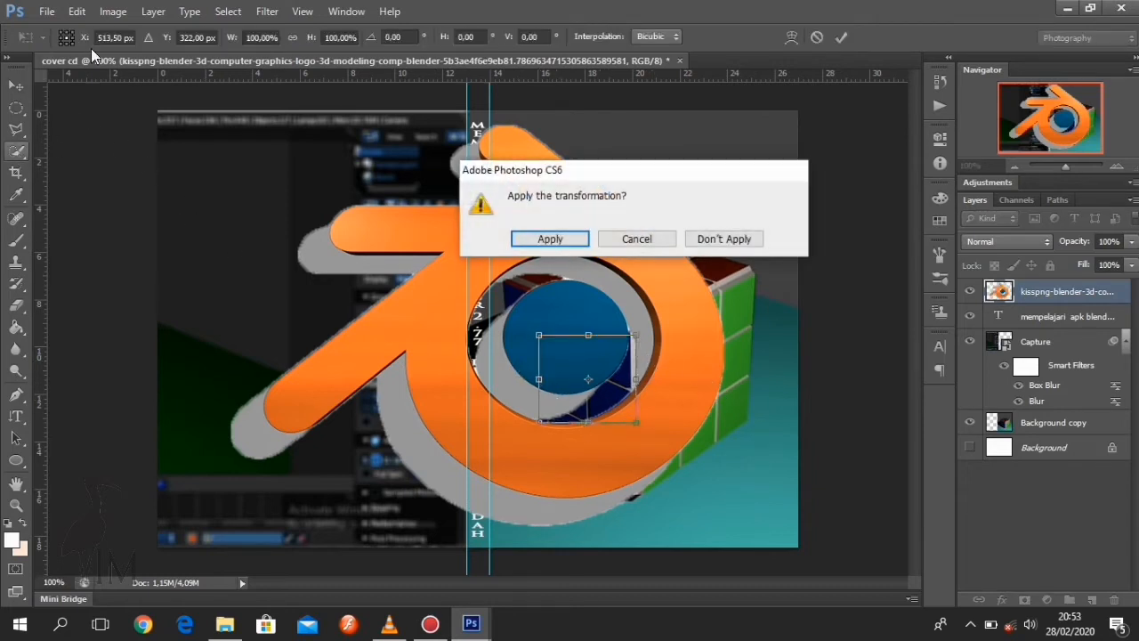
pyautogui.click(568, 239)
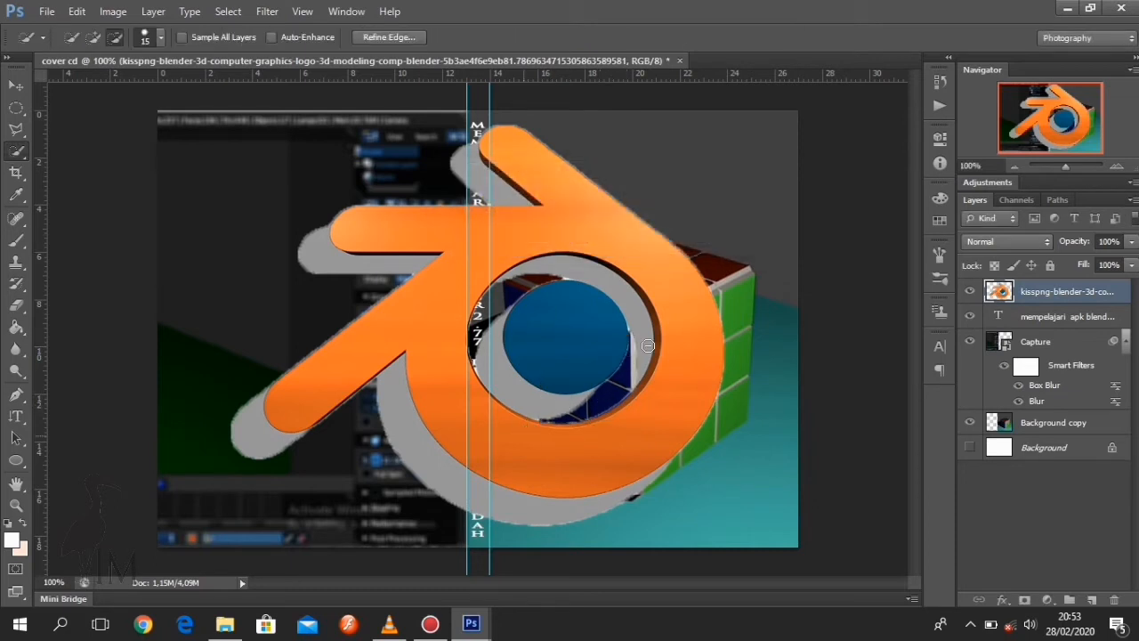
# Clear the leftover selection and scale the Blender logo down to a small icon in the back cover's lower left corner.
pyautogui.click(7, 85)
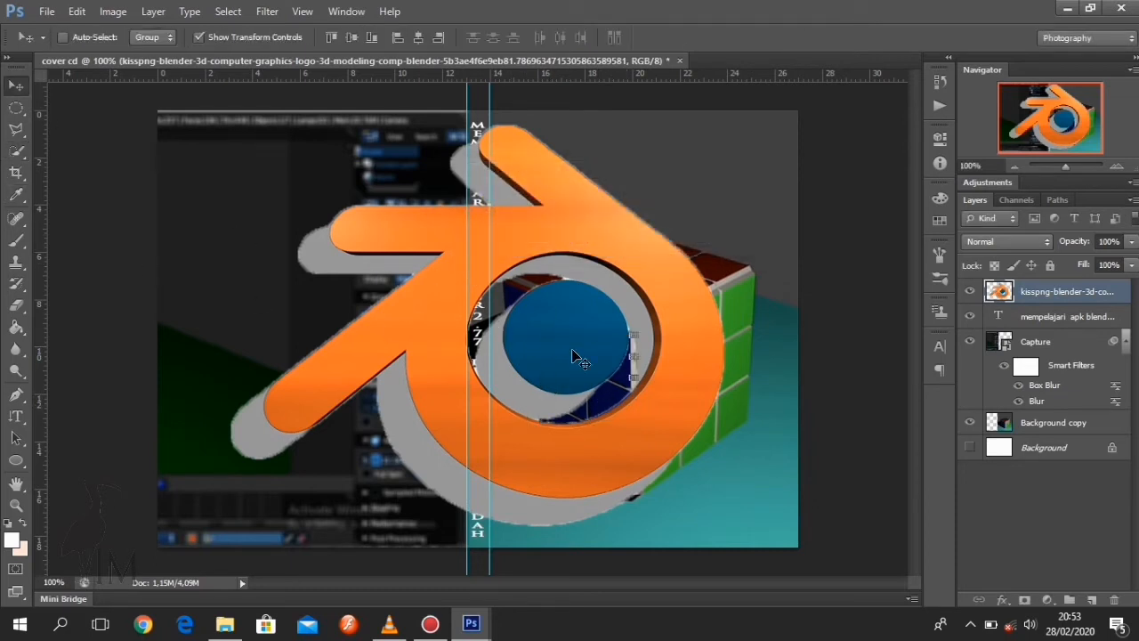
pyautogui.click(17, 156)
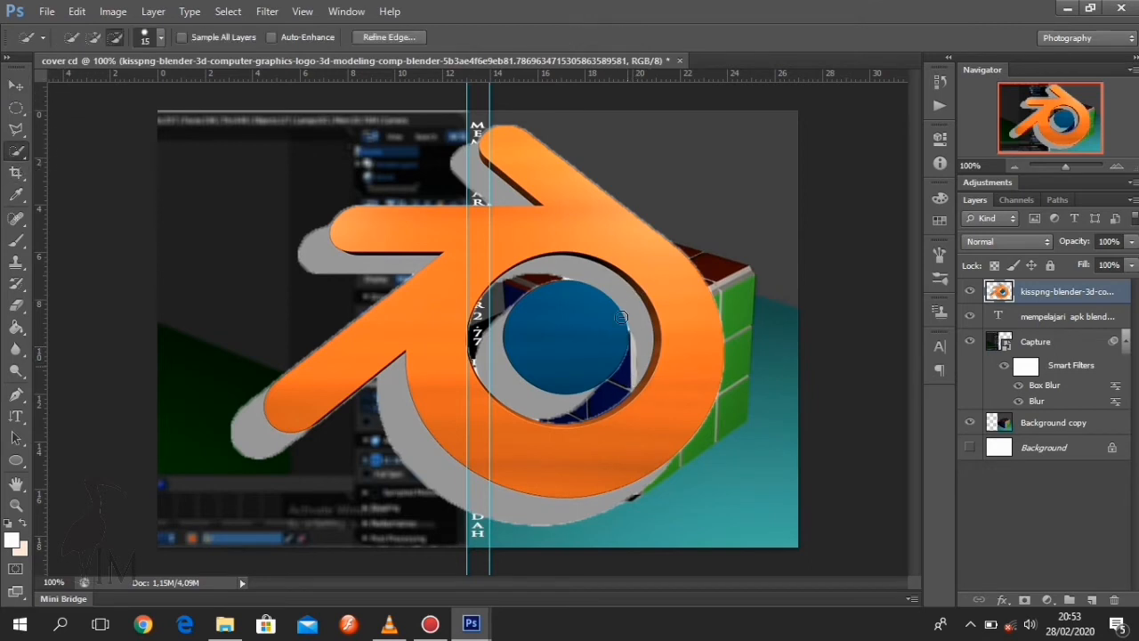
pyautogui.click(16, 85)
pyautogui.moveTo(466, 267); pyautogui.dragTo(427, 343)
pyautogui.hotkey('ctrl', 'z')
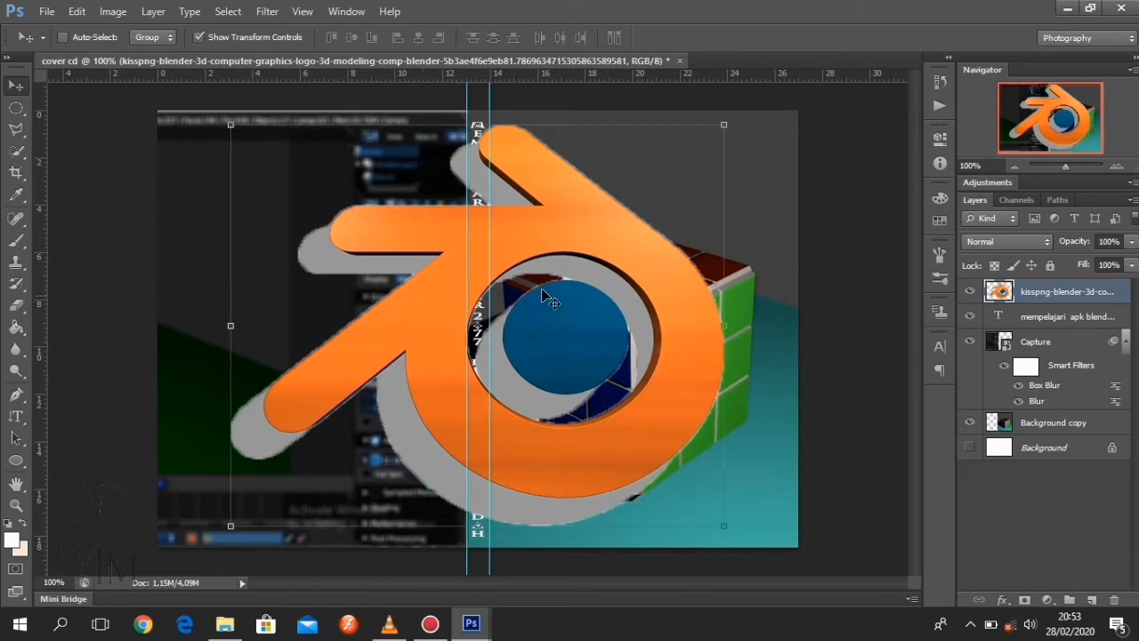
pyautogui.moveTo(726, 126); pyautogui.dragTo(197, 534)
pyautogui.press('Return')
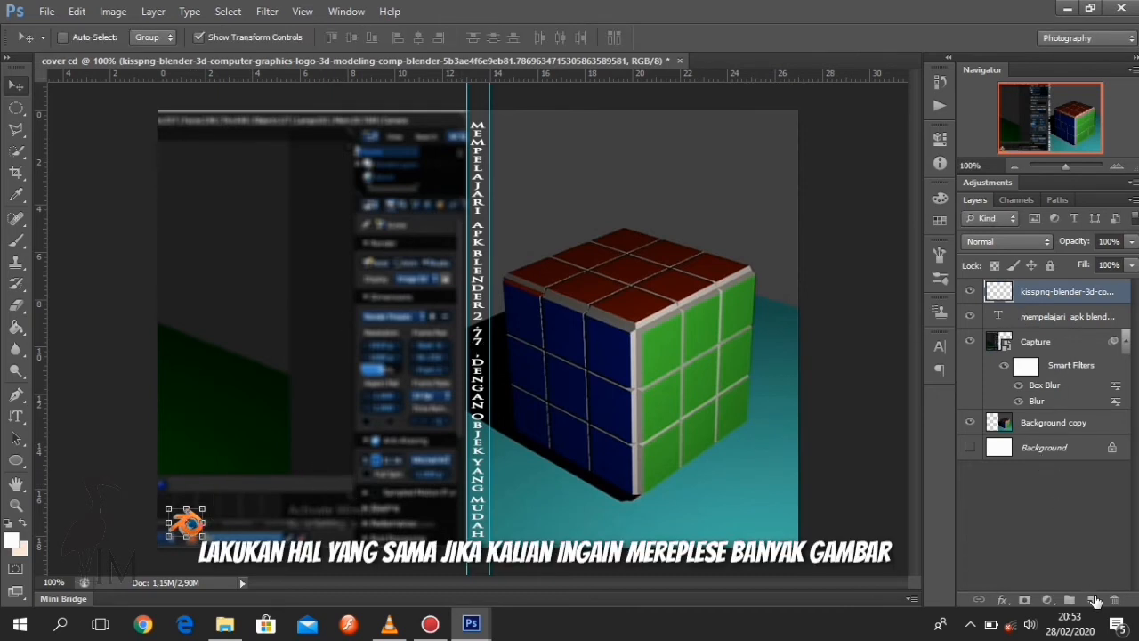
# Place the like_PNG10 image on a new layer, scaled to about 3.2% and positioned just right of the small Blender logo.
pyautogui.click(1094, 599)
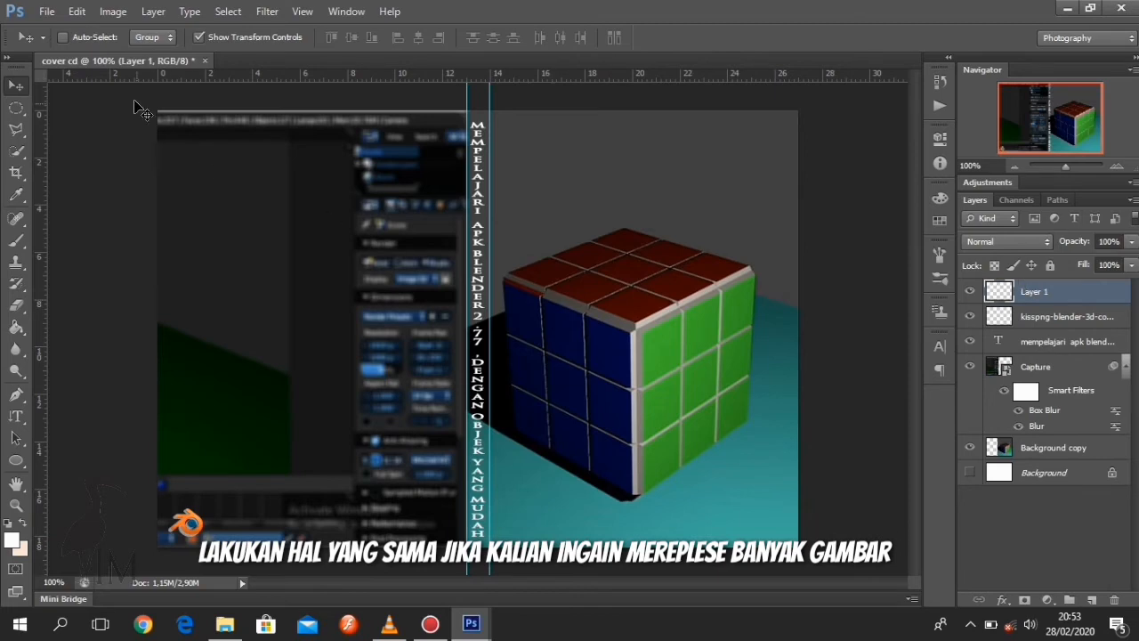
pyautogui.click(46, 10)
pyautogui.click(99, 285)
pyautogui.scroll(-10, 1087, 506)
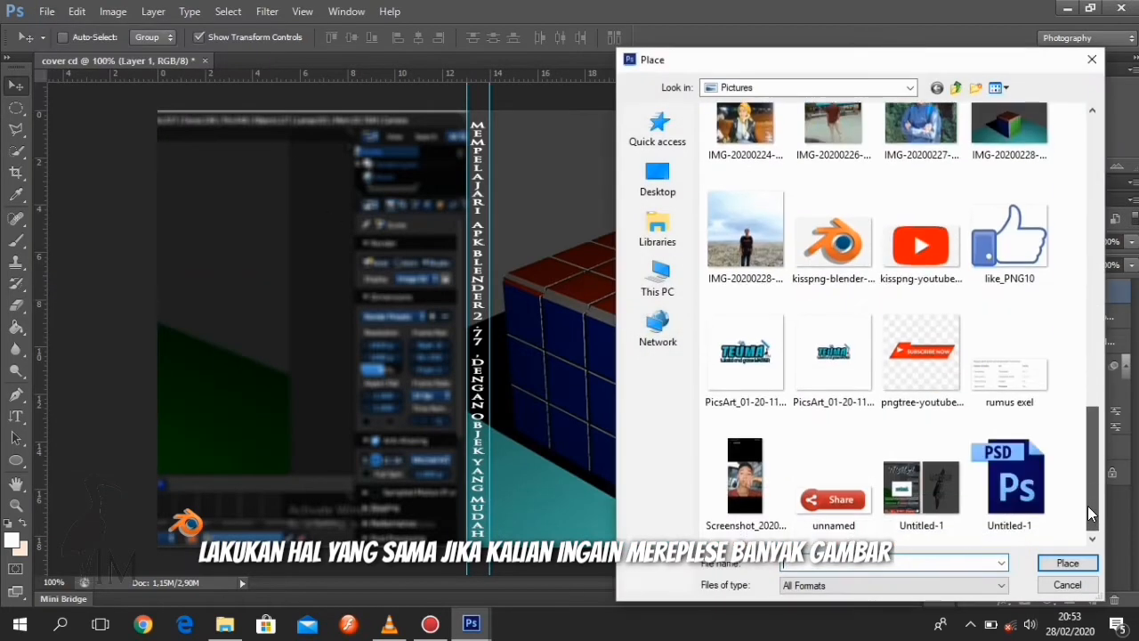
pyautogui.click(921, 248)
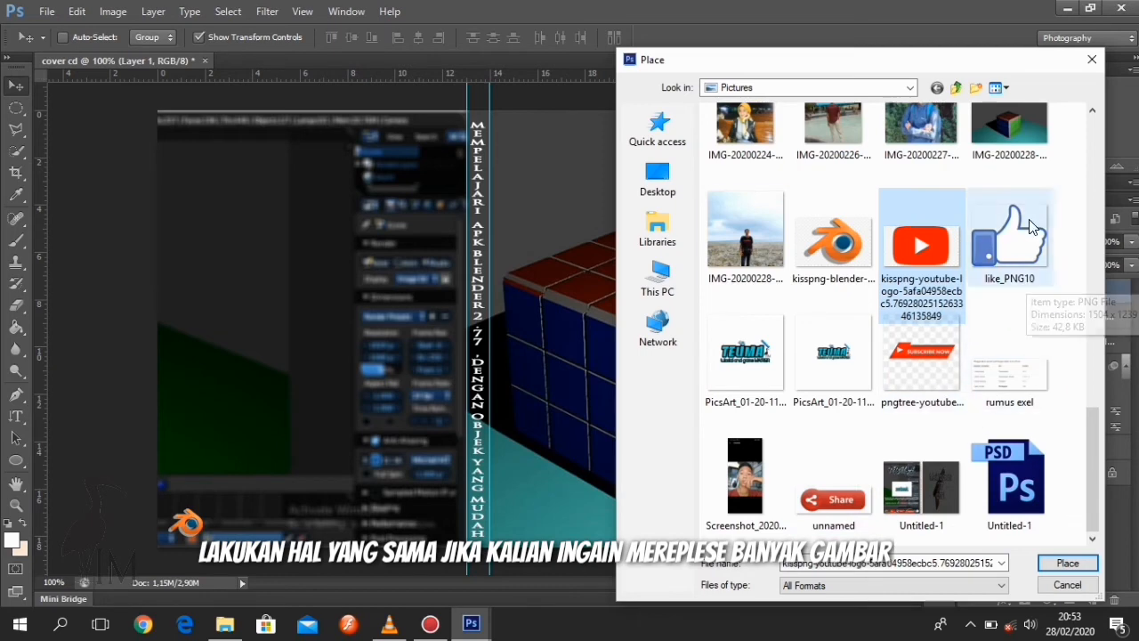
pyautogui.click(1010, 267)
pyautogui.click(1070, 563)
pyautogui.moveTo(743, 112); pyautogui.dragTo(259, 509)
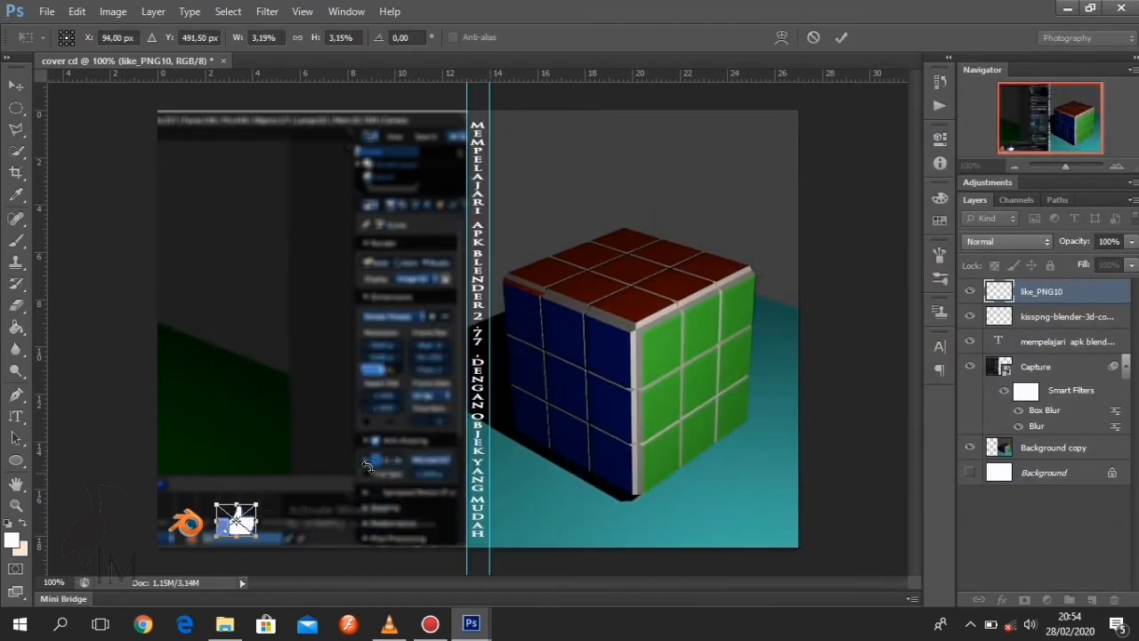
pyautogui.press('Return')
# Add a new layer and place the pngtree-youtube subscribe button image on it.
pyautogui.hotkey('ctrl', 'shift', 'alt', 'n')
pyautogui.click(46, 10)
pyautogui.click(102, 285)
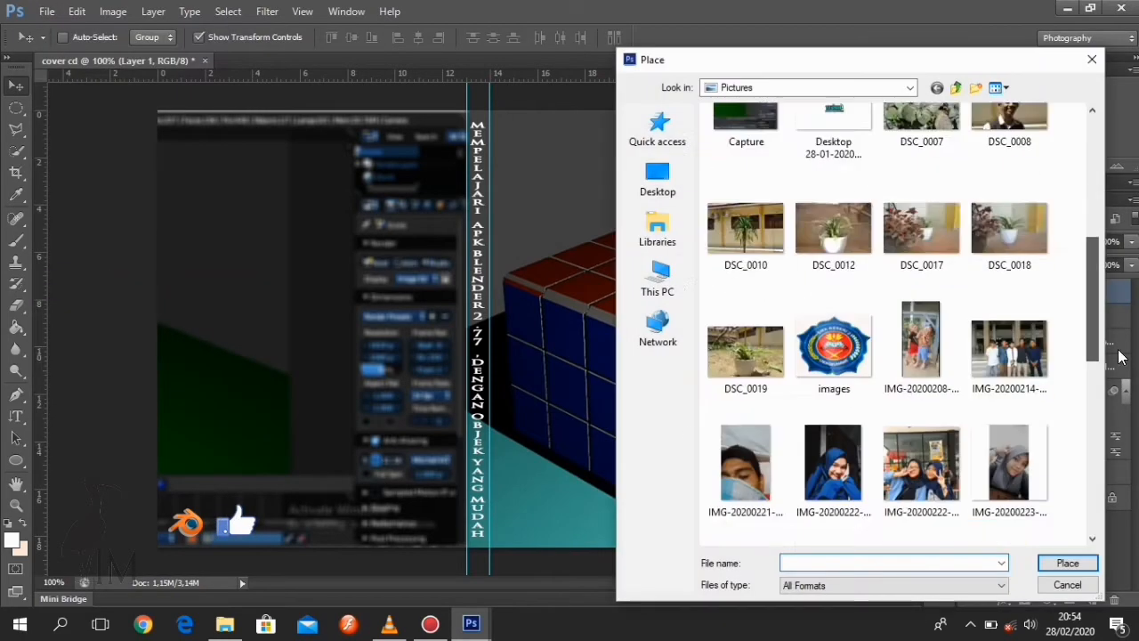
pyautogui.scroll(-10, 837, 401)
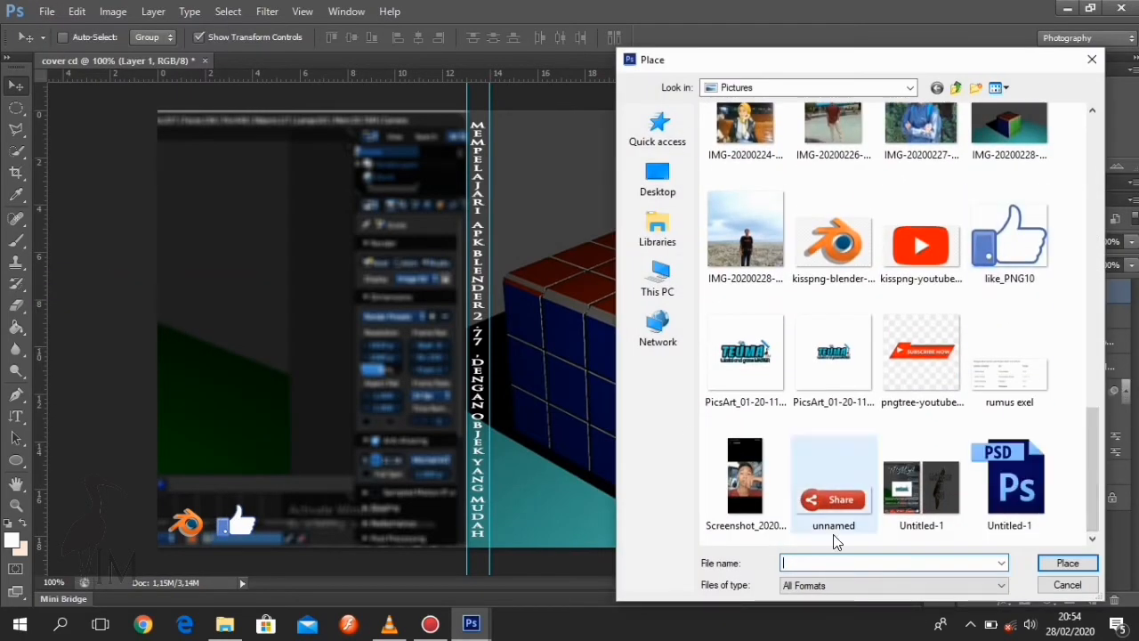
pyautogui.doubleClick(921, 352)
pyautogui.press('Return')
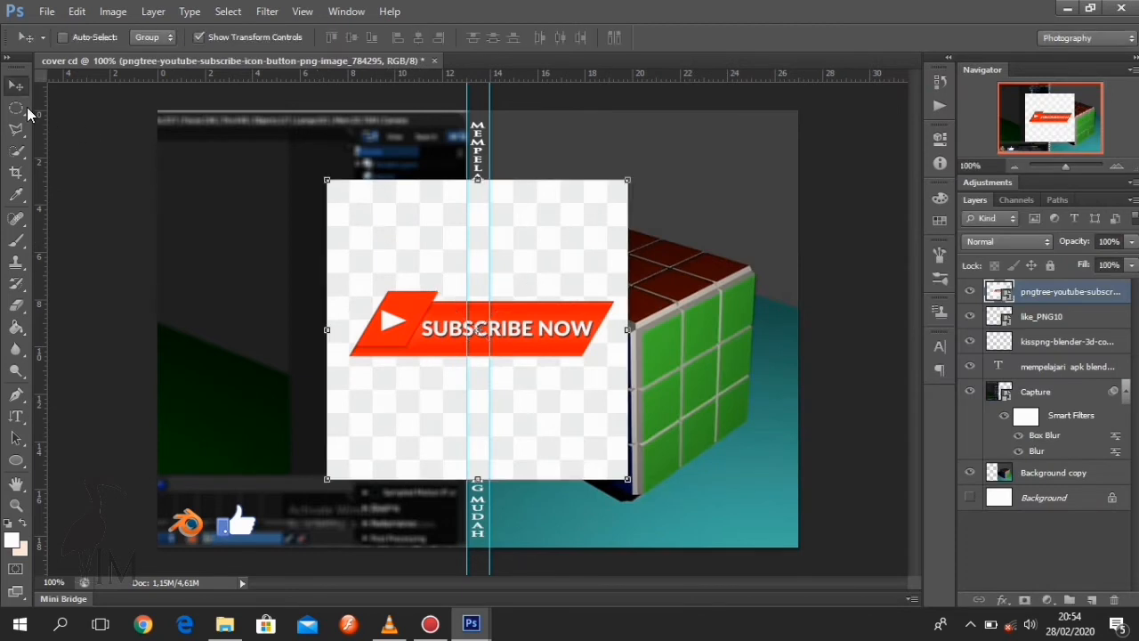
# Select the red SUBSCRIBE NOW banner, invert the selection, rasterize the smart object and erase the white checkered background.
pyautogui.press('w')
pyautogui.moveTo(381, 347)
pyautogui.mouseDown()
pyautogui.moveTo(389, 319)
pyautogui.moveTo(480, 331)
pyautogui.mouseUp()
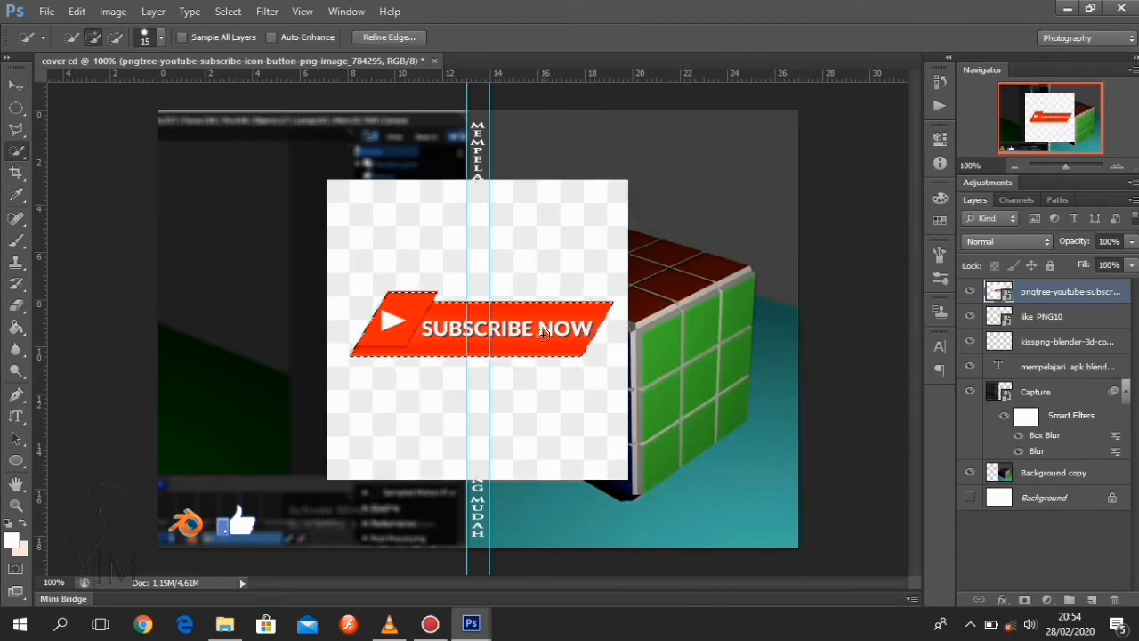
pyautogui.hotkey('ctrl', 'shift', 'i')
pyautogui.press('e')
pyautogui.click(556, 233)
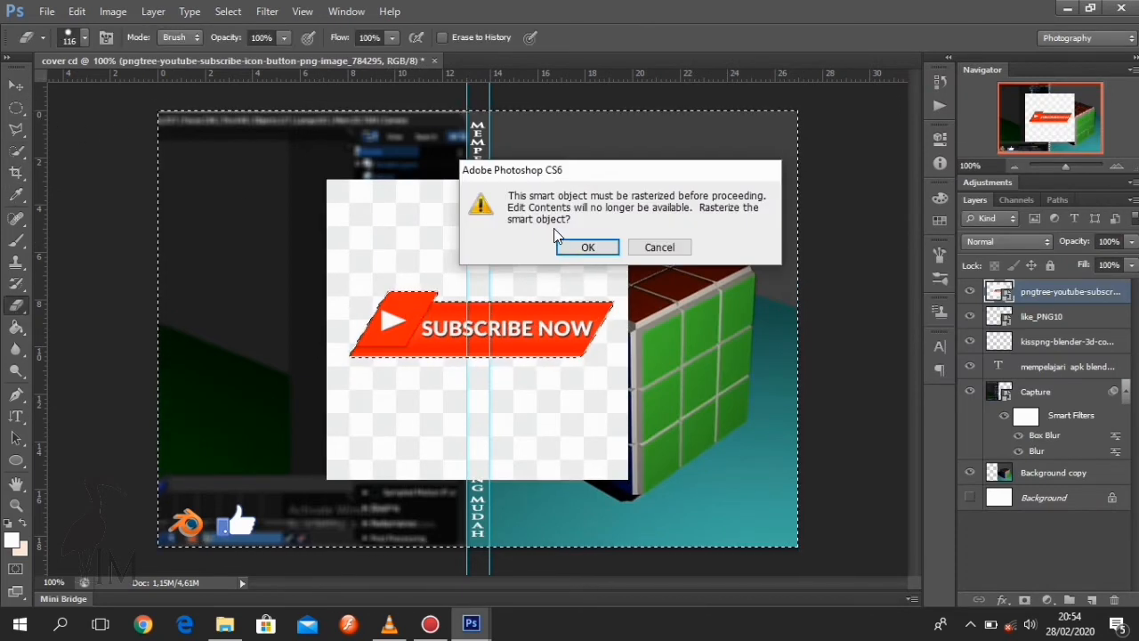
pyautogui.click(583, 247)
pyautogui.moveTo(338, 187)
pyautogui.mouseDown()
pyautogui.moveTo(344, 384)
pyautogui.moveTo(645, 447)
pyautogui.moveTo(661, 389)
pyautogui.moveTo(488, 302)
pyautogui.mouseUp()
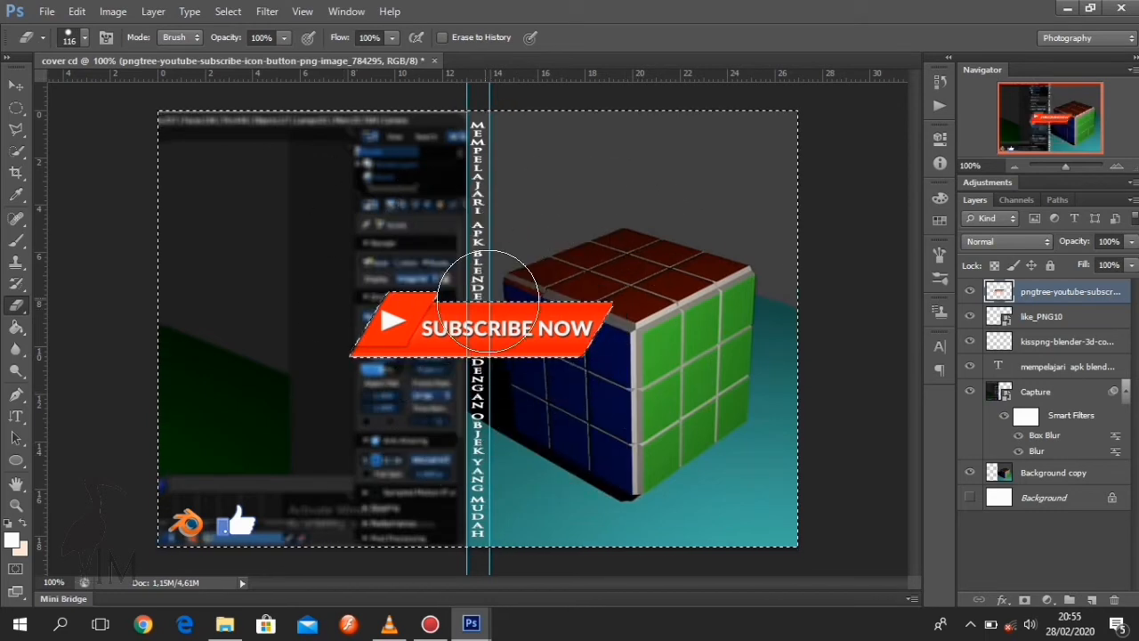
# Invert the selection back to the SUBSCRIBE NOW banner and deselect it.
pyautogui.hotkey('ctrl', 'shift', 'i')
pyautogui.press('w')
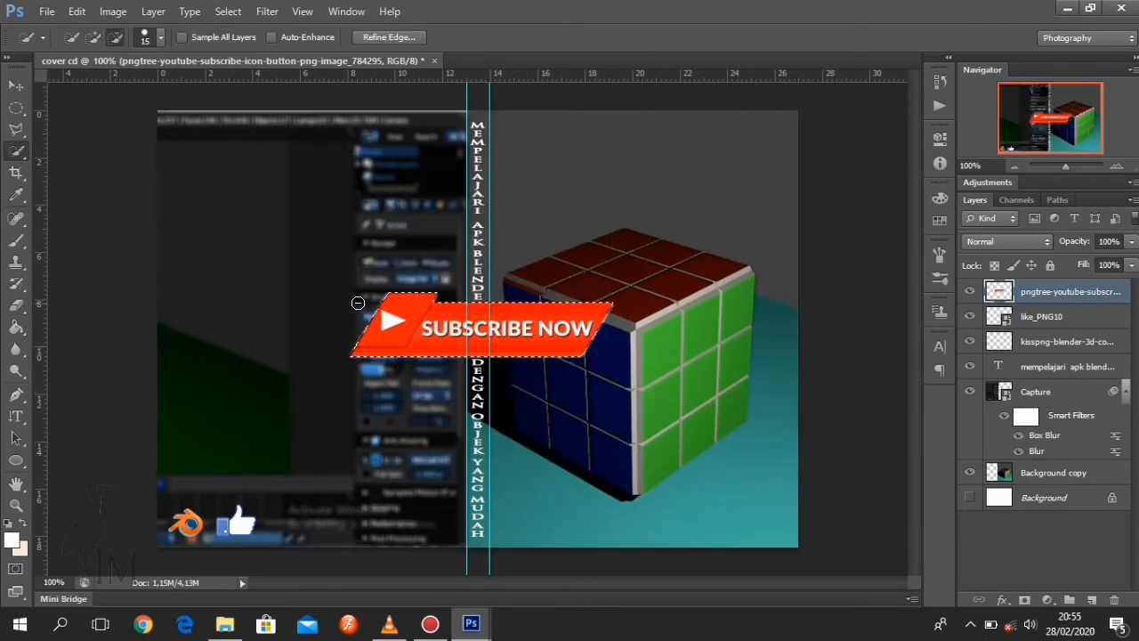
pyautogui.click(18, 92)
pyautogui.click(10, 151)
pyautogui.moveTo(19, 65); pyautogui.dragTo(20, 71)
pyautogui.click(18, 92)
pyautogui.click(13, 151)
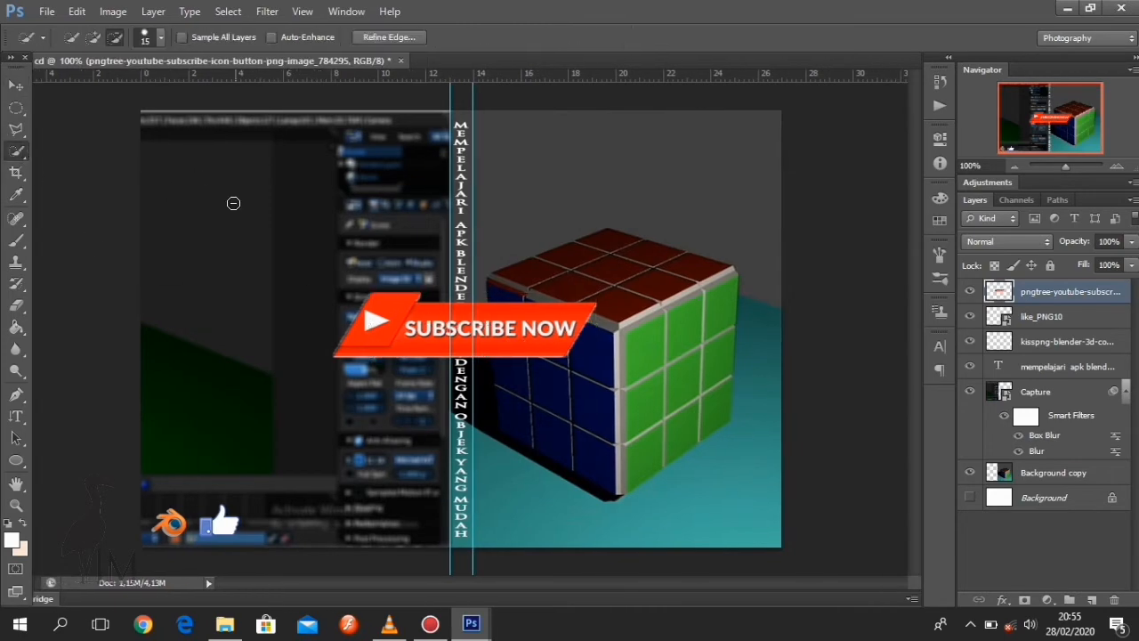
pyautogui.hotkey('ctrl', 'd')
pyautogui.rightClick(486, 312)
pyautogui.click(148, 43)
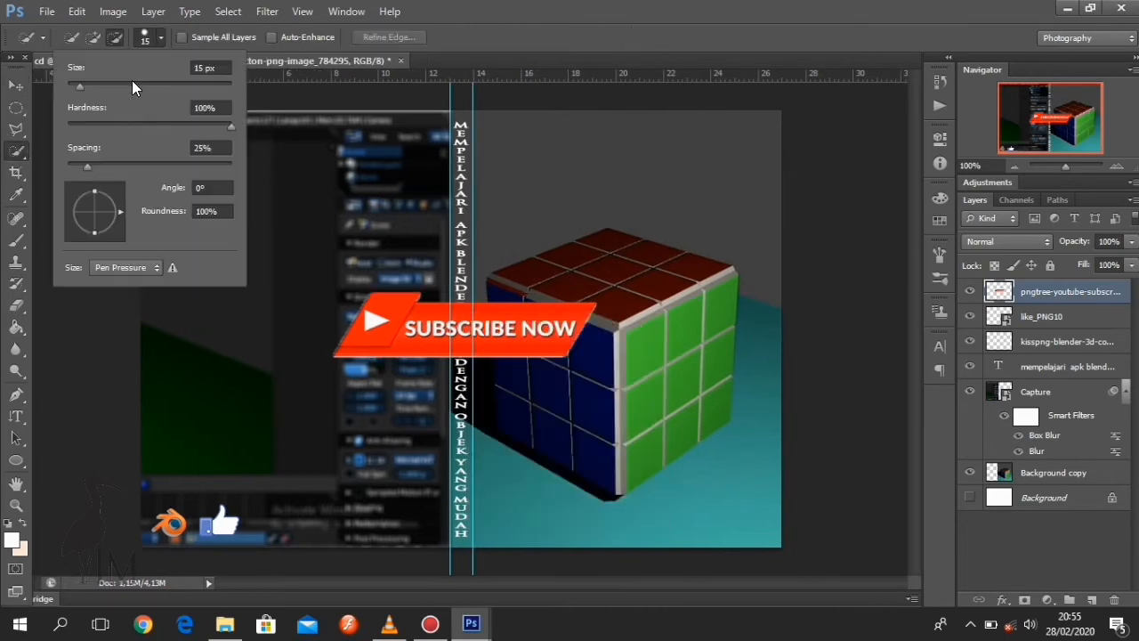
pyautogui.click(133, 86)
pyautogui.click(251, 346)
# Scale the SUBSCRIBE NOW banner down and position it right of the thumbs-up icon at the back cover's lower edge.
pyautogui.click(16, 85)
pyautogui.moveTo(499, 344); pyautogui.dragTo(436, 380)
pyautogui.moveTo(533, 329); pyautogui.dragTo(354, 393)
pyautogui.moveTo(340, 390); pyautogui.dragTo(319, 527)
pyautogui.press('Return')
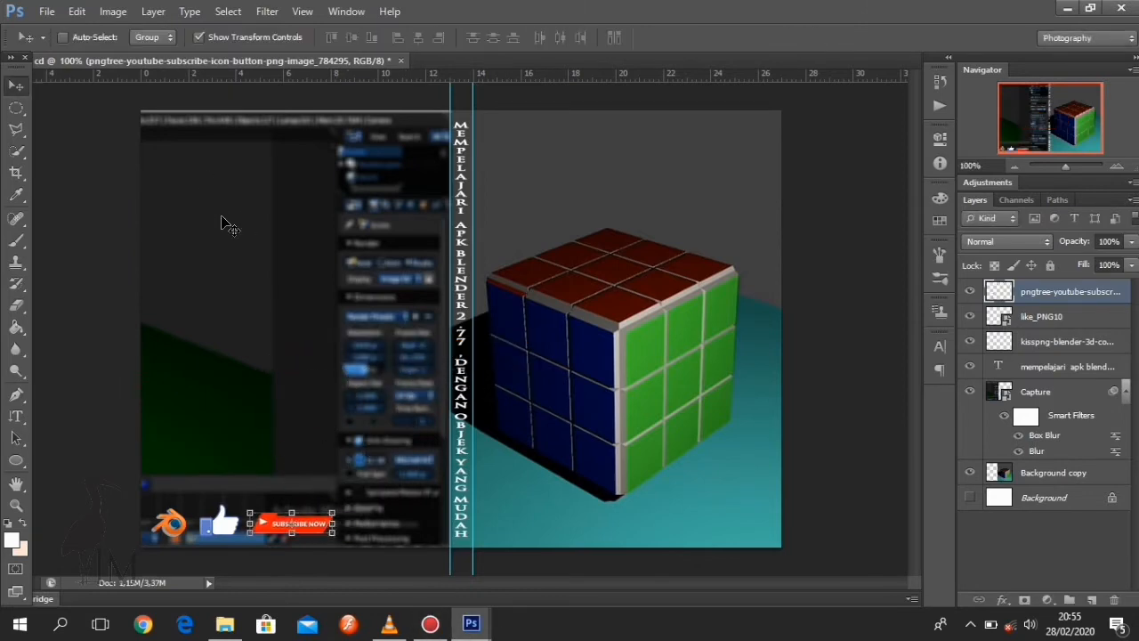
# Add a new layer and place the kisspng-youtube-logo image on it at its default size.
pyautogui.click(1091, 599)
pyautogui.click(46, 11)
pyautogui.click(65, 282)
pyautogui.scroll(-10, 890, 356)
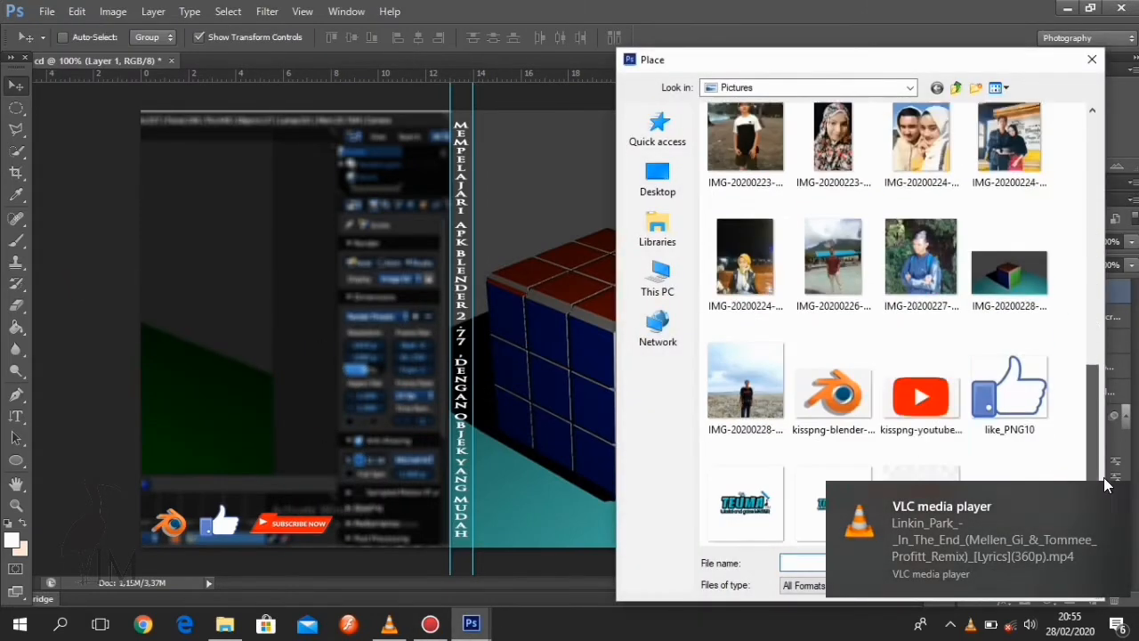
pyautogui.click(921, 351)
pyautogui.click(1068, 563)
pyautogui.click(16, 241)
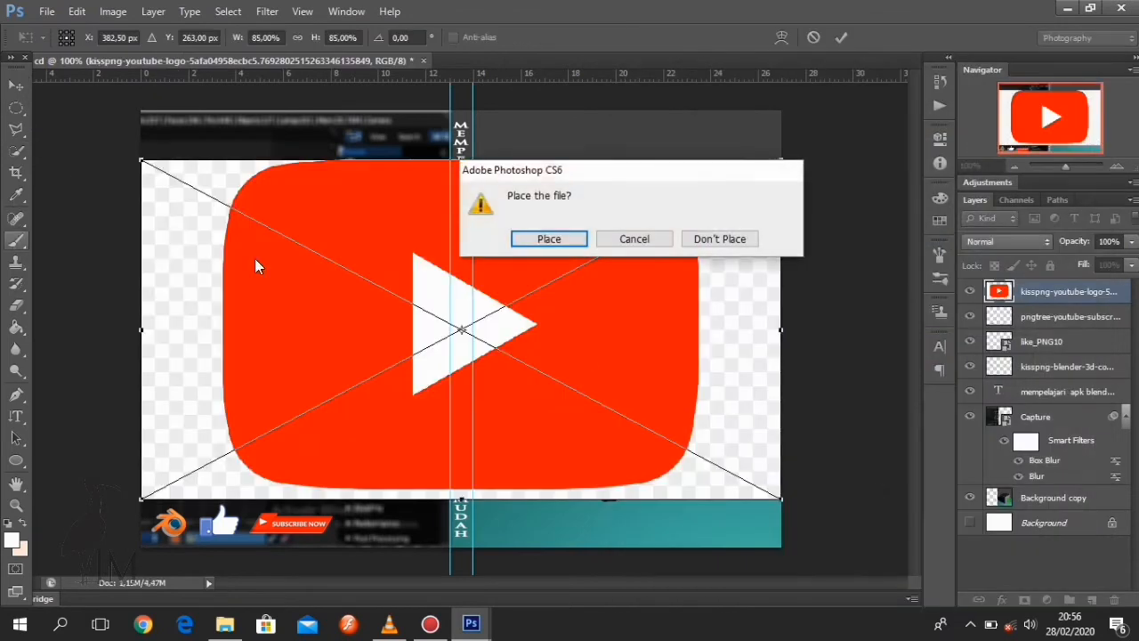
pyautogui.press('Return')
# Set the Quick Selection brush size to 15 px and select the red YouTube logo.
pyautogui.click(16, 151)
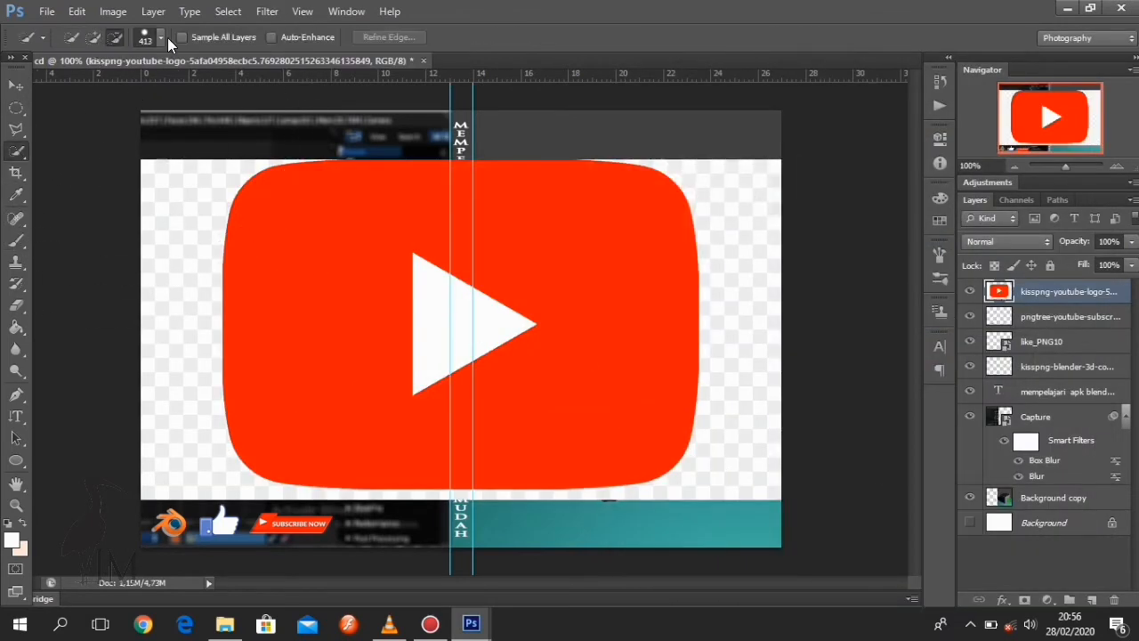
pyautogui.click(161, 37)
pyautogui.click(78, 83)
pyautogui.moveTo(218, 303)
pyautogui.mouseDown()
pyautogui.moveTo(176, 292)
pyautogui.moveTo(183, 175)
pyautogui.mouseUp()
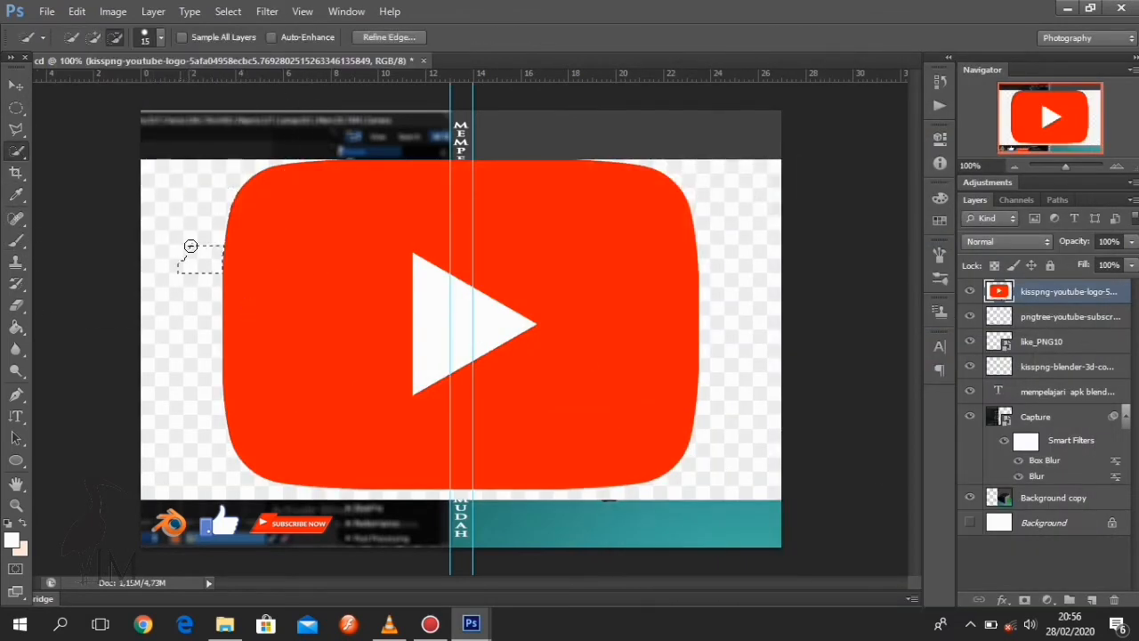
pyautogui.moveTo(271, 254)
pyautogui.mouseDown()
pyautogui.moveTo(308, 299)
pyautogui.moveTo(463, 306)
pyautogui.mouseUp()
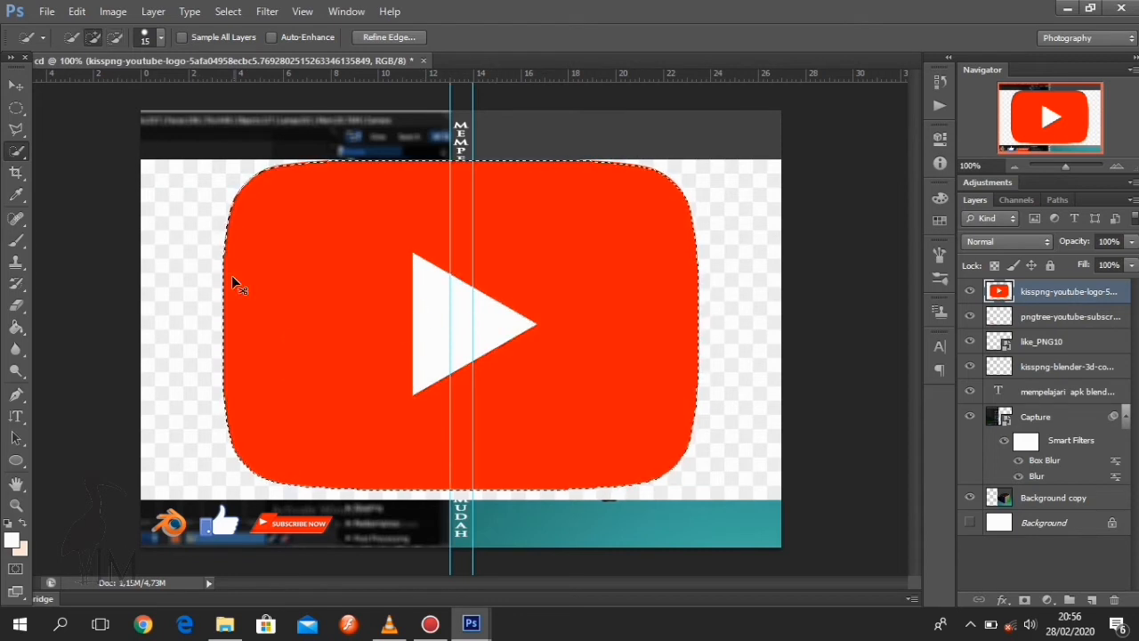
# Invert the selection, erase the white checkered background around the YouTube logo, and invert the selection back.
pyautogui.hotkey('ctrl', 'shift', 'i')
pyautogui.press('e')
pyautogui.moveTo(182, 178)
pyautogui.mouseDown()
pyautogui.moveTo(211, 359)
pyautogui.moveTo(682, 498)
pyautogui.moveTo(572, 178)
pyautogui.moveTo(274, 264)
pyautogui.moveTo(210, 176)
pyautogui.mouseUp()
pyautogui.hotkey('ctrl', 'shift', 'i')
# Deselect the YouTube logo and scale it down to a small icon right of the SUBSCRIBE NOW banner.
pyautogui.click(16, 88)
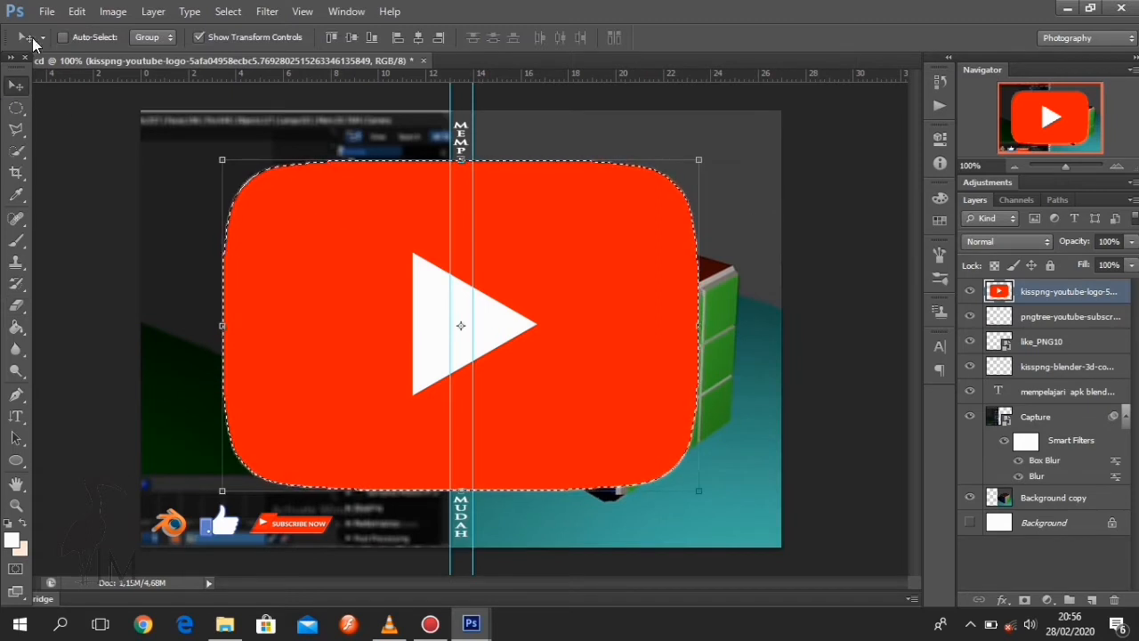
pyautogui.click(16, 153)
pyautogui.click(115, 38)
pyautogui.moveTo(321, 241); pyautogui.dragTo(399, 318)
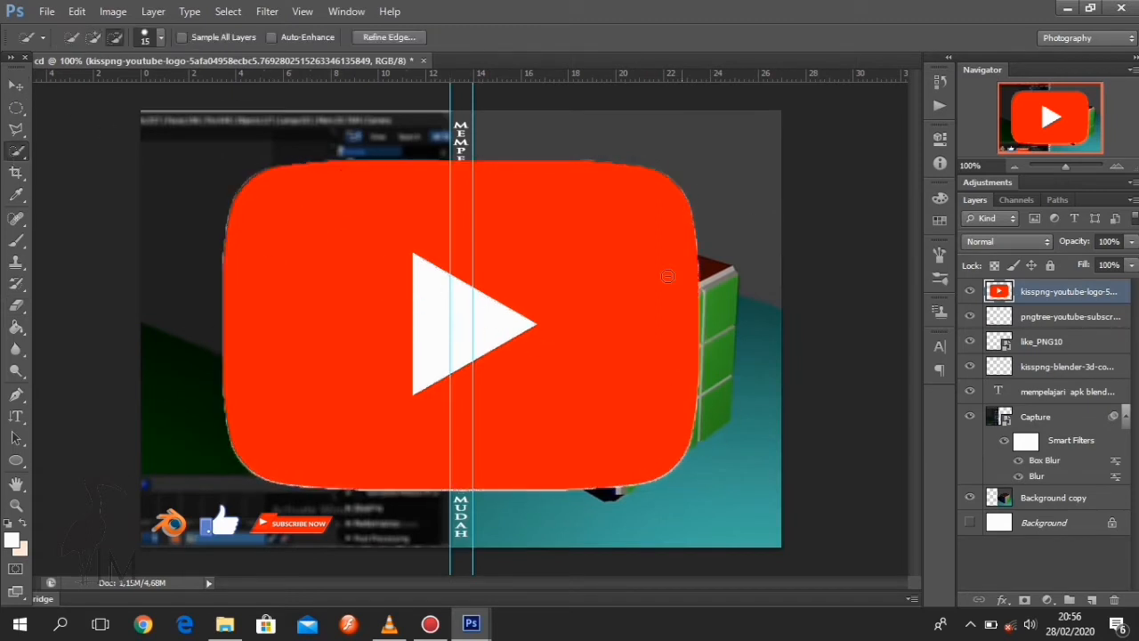
pyautogui.hotkey('ctrl', 'd')
pyautogui.press('v')
pyautogui.moveTo(698, 158); pyautogui.dragTo(364, 523)
pyautogui.press('Return')
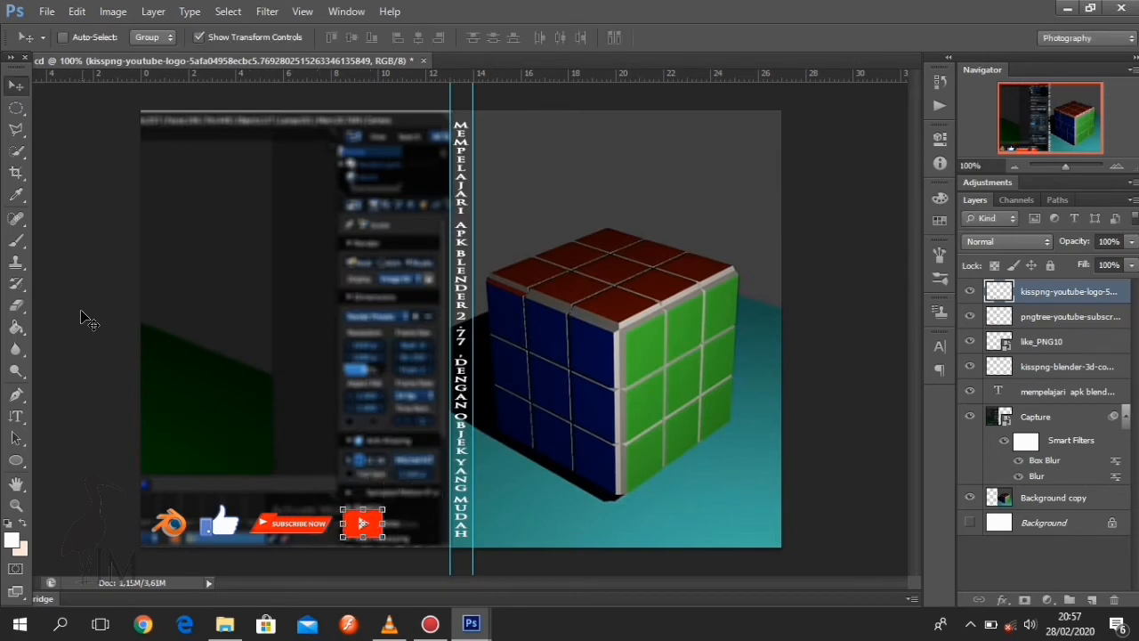
# Place the cube picture IMG-20200228-WA0003 on a new layer, scaled down in the upper middle of the back cover.
pyautogui.click(1092, 601)
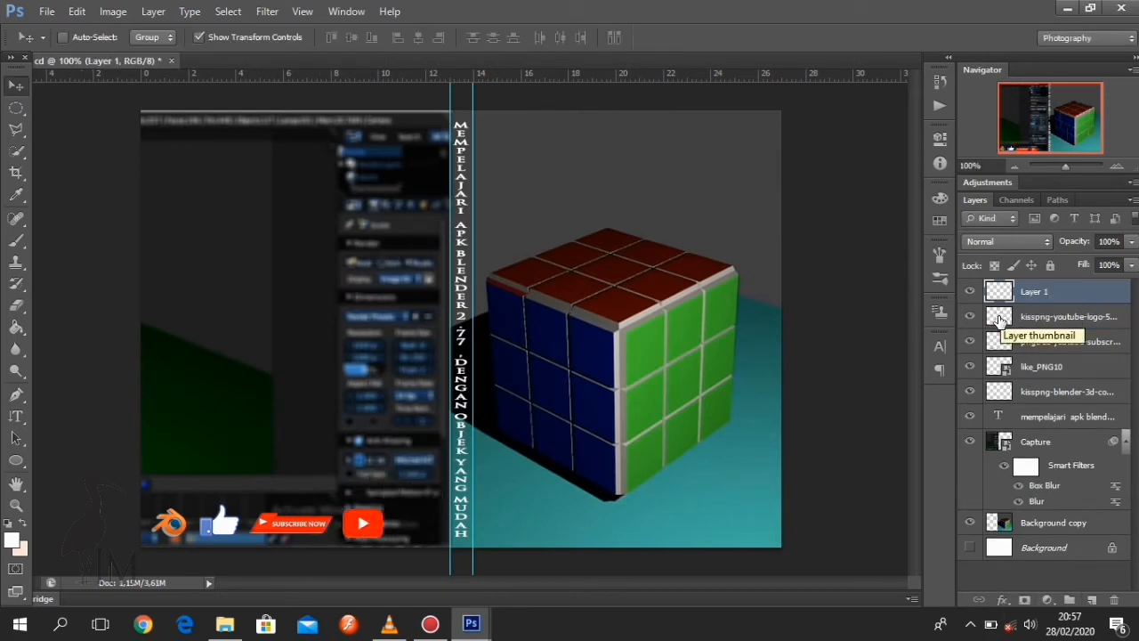
pyautogui.click(46, 12)
pyautogui.click(64, 282)
pyautogui.moveTo(1092, 215); pyautogui.dragTo(1114, 445)
pyautogui.click(1009, 331)
pyautogui.click(1084, 570)
pyautogui.moveTo(762, 158); pyautogui.dragTo(354, 271)
pyautogui.press('Return')
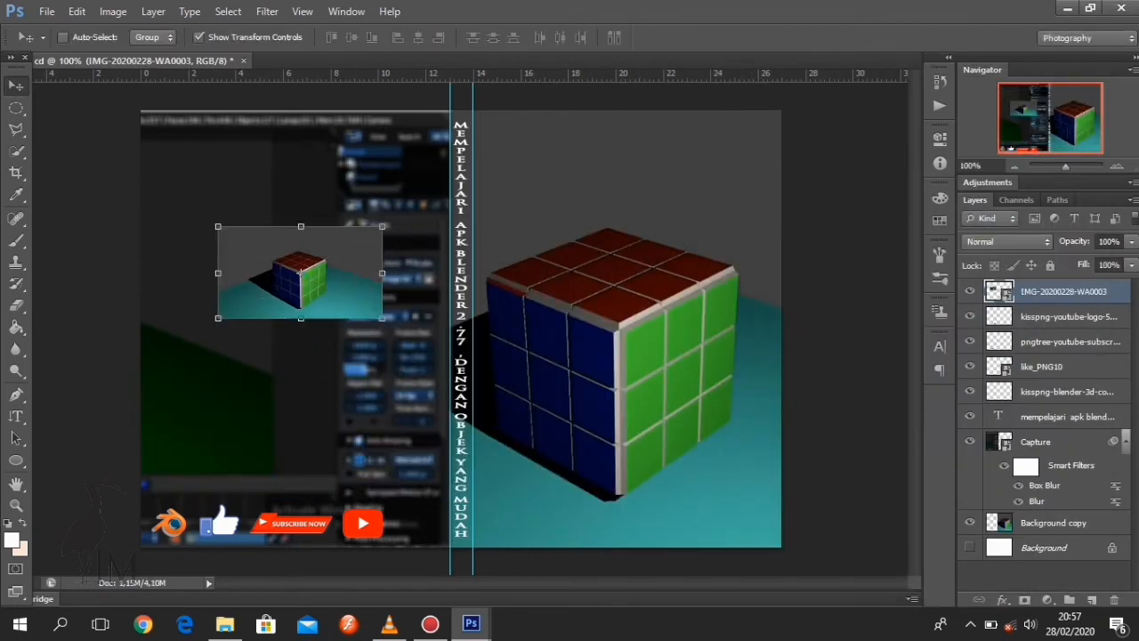
# Add horizontal text below the cube picture on the back cover, reading "TUTORIAL CARA MEMBUAT KUBIK DENGAN APK BLENDER ON PC".
pyautogui.click(16, 416)
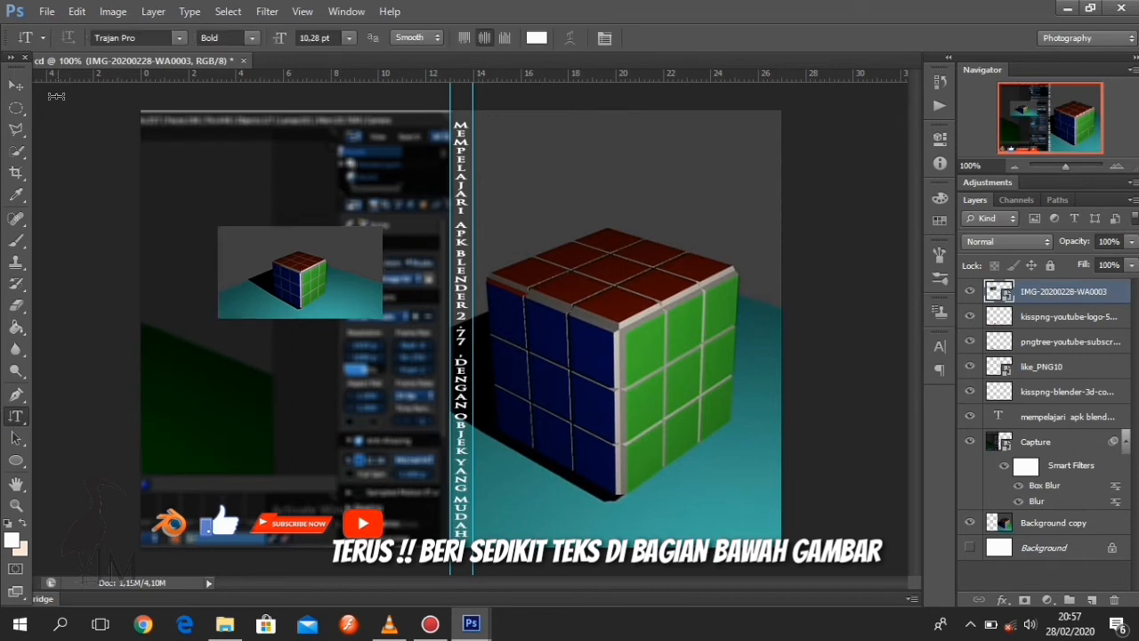
pyautogui.click(167, 338)
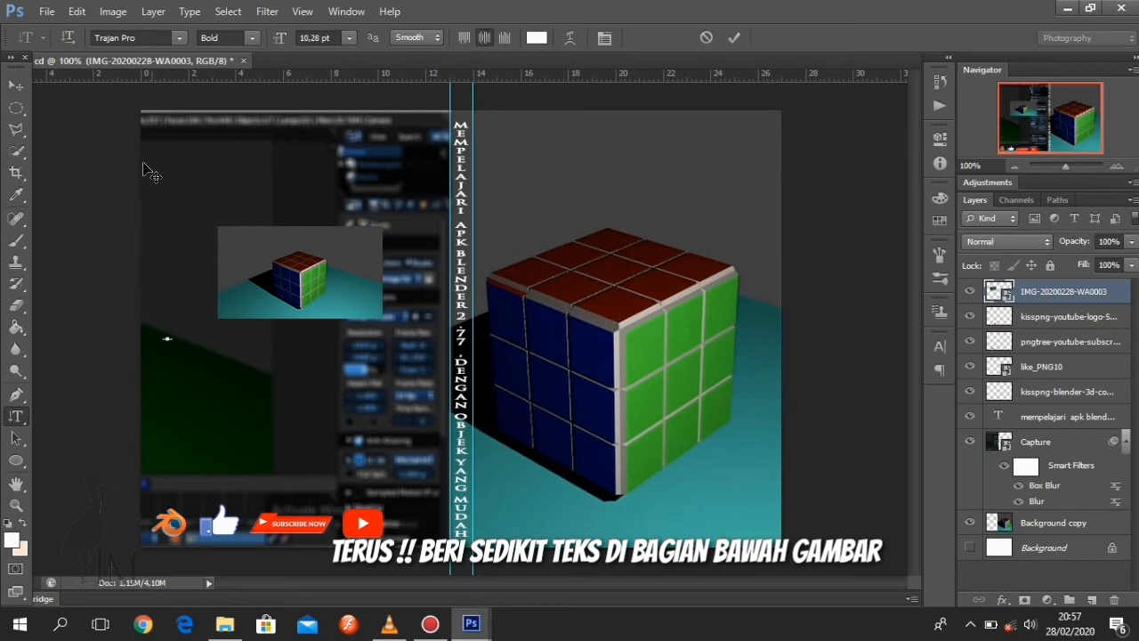
pyautogui.click(63, 39)
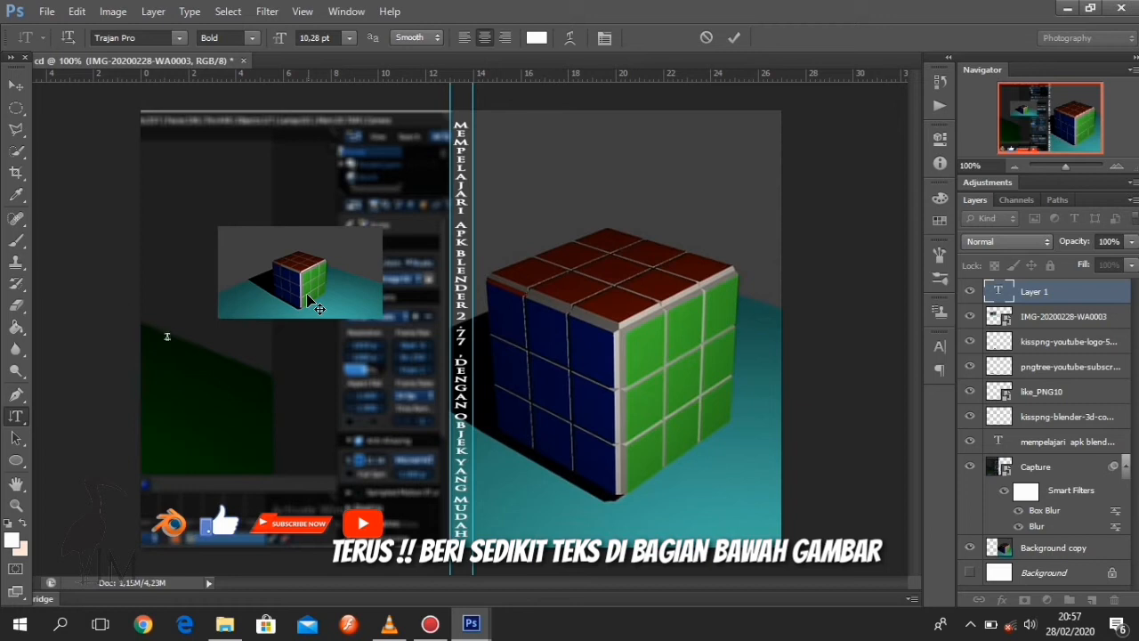
pyautogui.write('RIAL')
pyautogui.write(' CARA MEMBUAT KU')
pyautogui.write('BUK')
pyautogui.press('BackSpace')
pyautogui.press('BackSpace')
pyautogui.press('BackSpace')
pyautogui.press('BackSpace')
pyautogui.write('BIK DENGAN ')
pyautogui.write('APK')
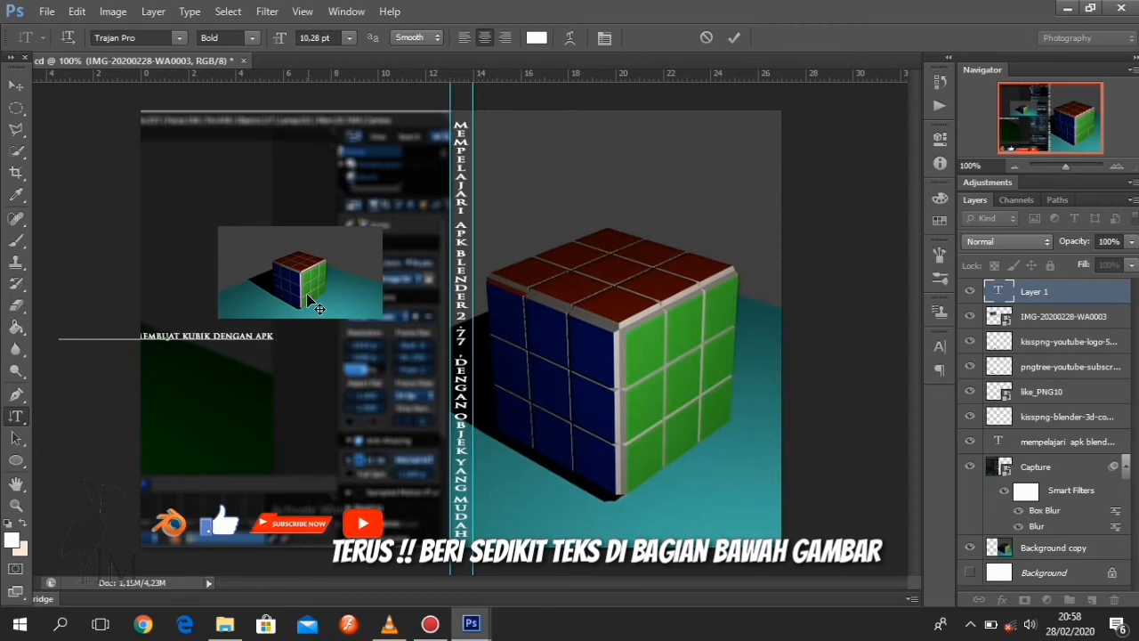
pyautogui.write(' BLENDER')
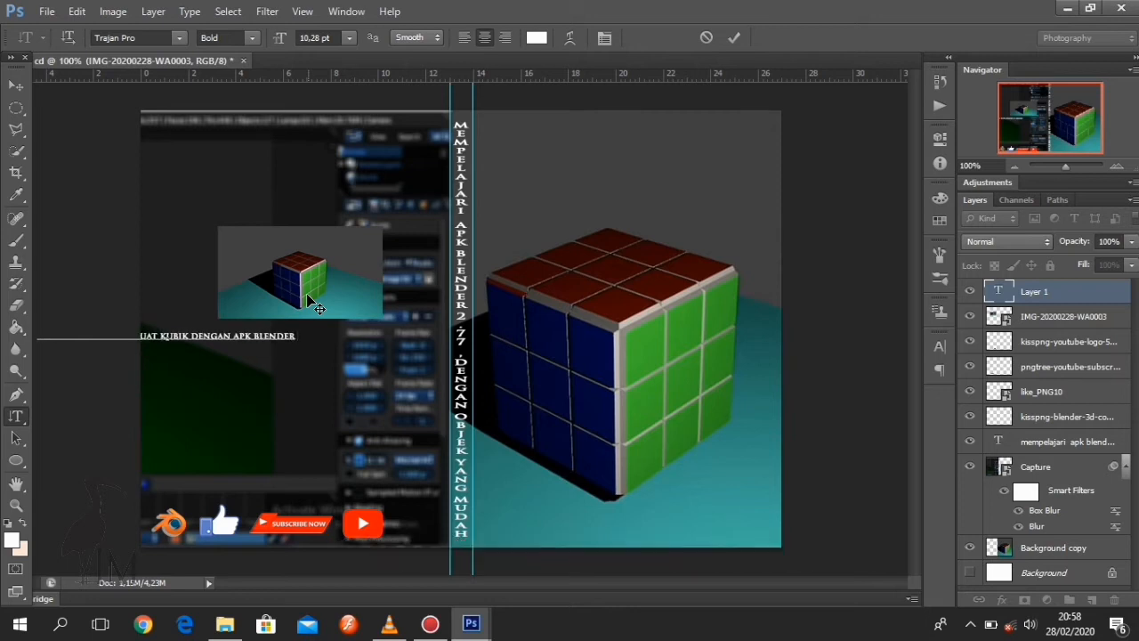
pyautogui.write(' ON')
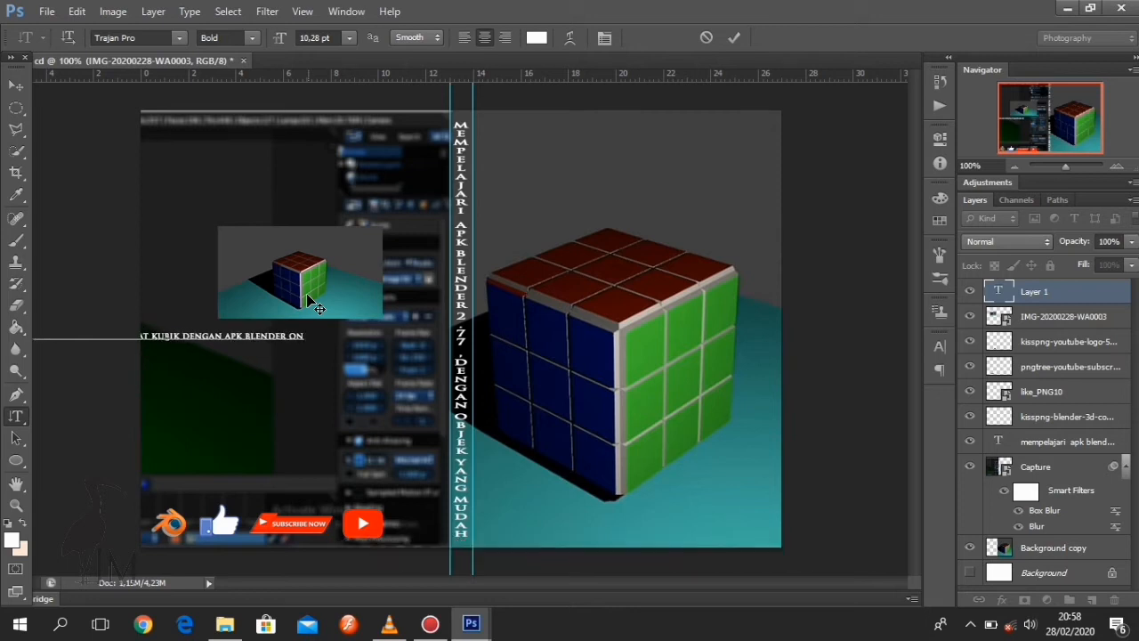
pyautogui.write(' PC')
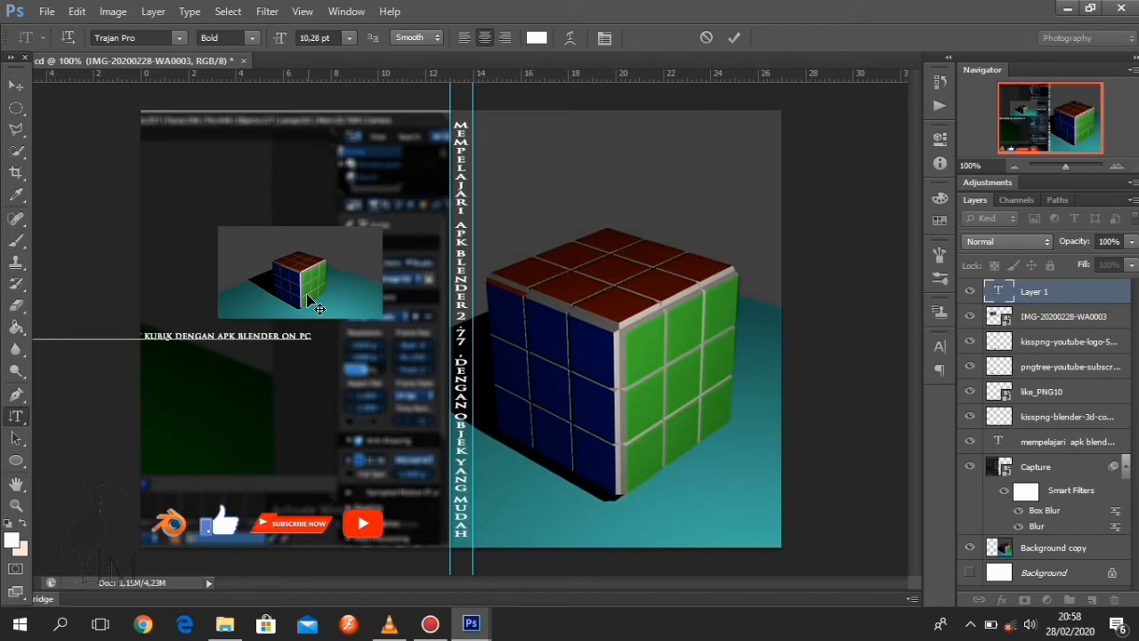
# Extend the back cover text with "DENGAN VERSI 2.77 .".
pyautogui.write(' DENGAN')
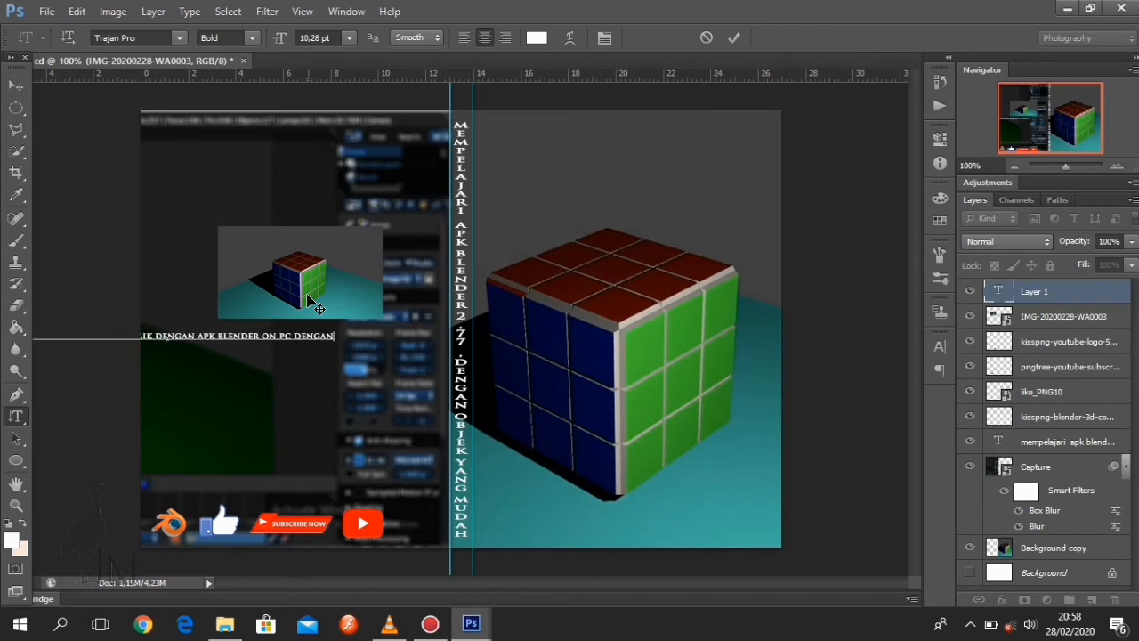
pyautogui.write(' VER')
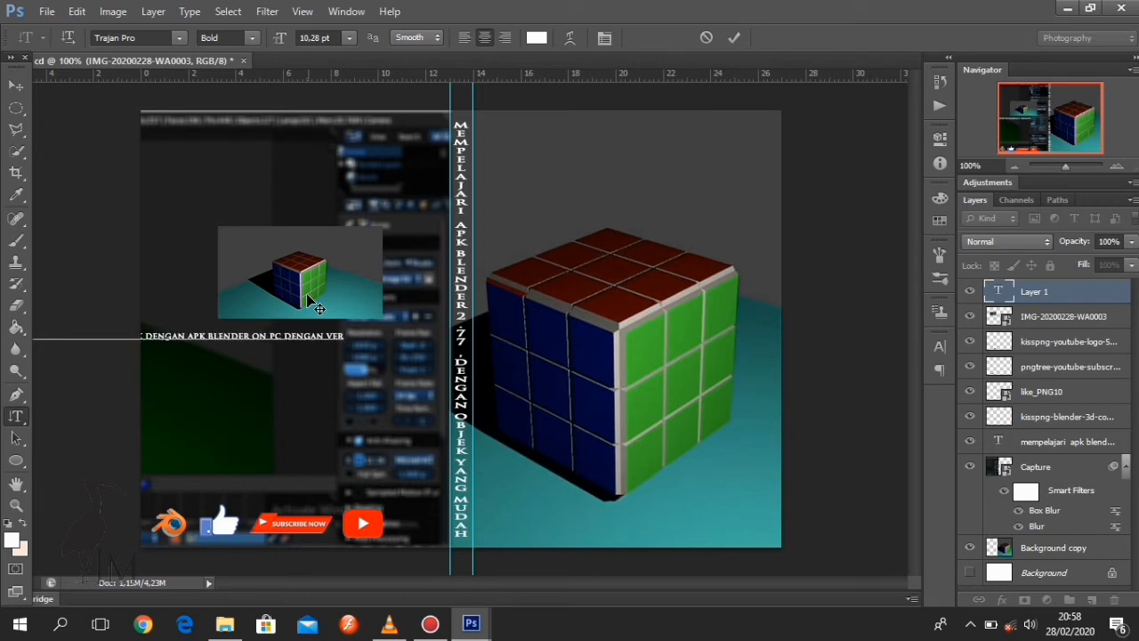
pyautogui.write('SI 2')
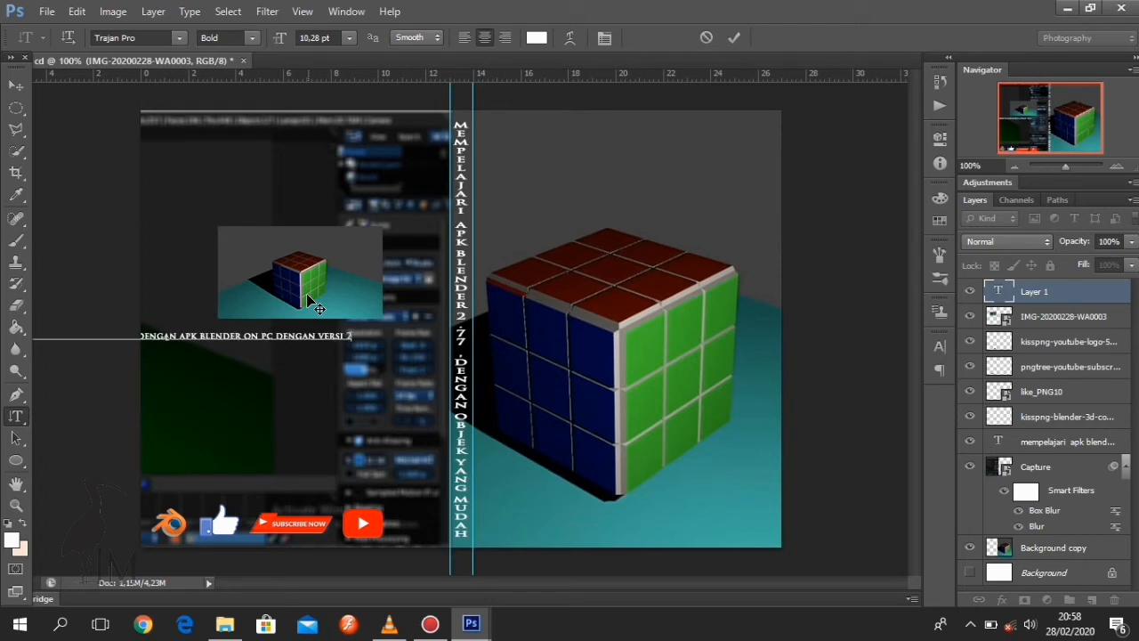
pyautogui.write('.77')
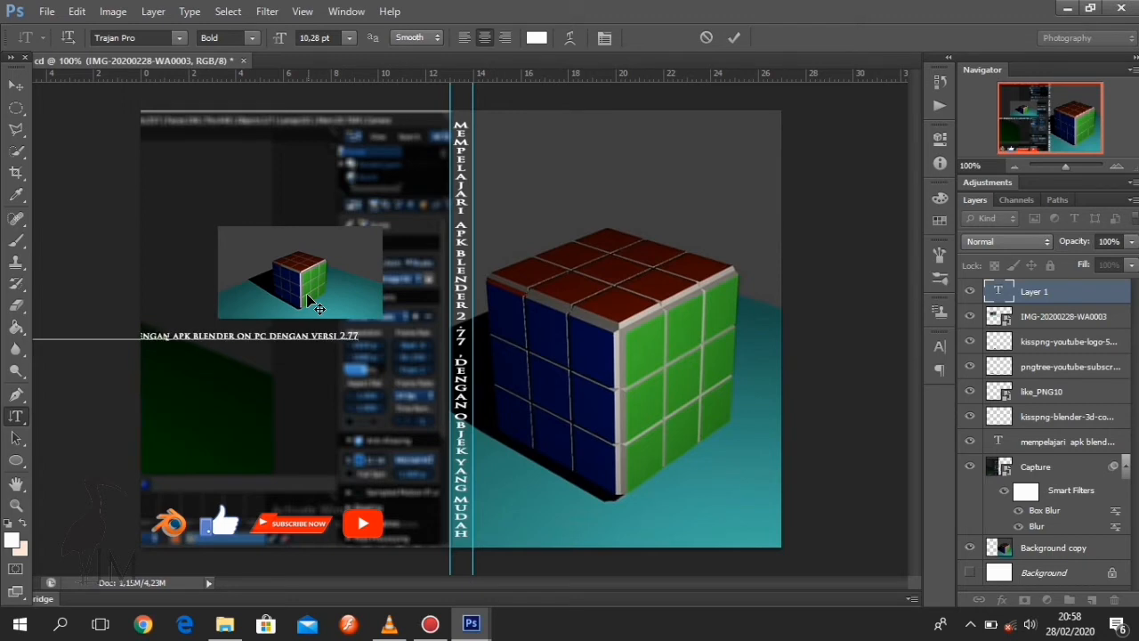
pyautogui.write(' . ')
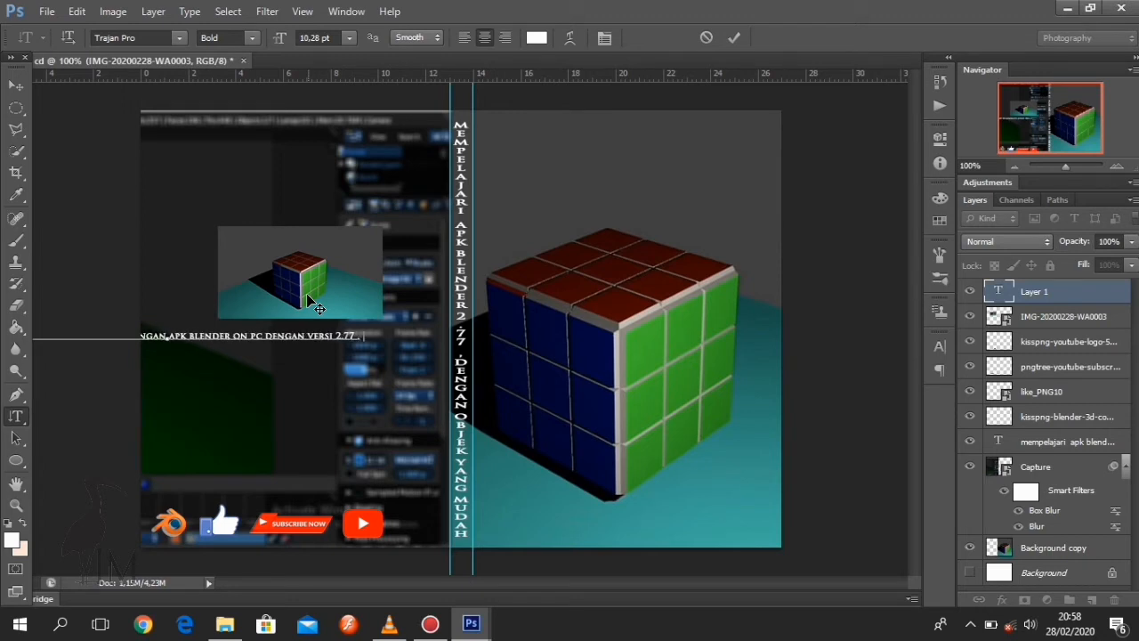
# Continue the back cover text with "IKUTI KAMI TERUS DI YT KAMI".
pyautogui.write('ikuti ka')
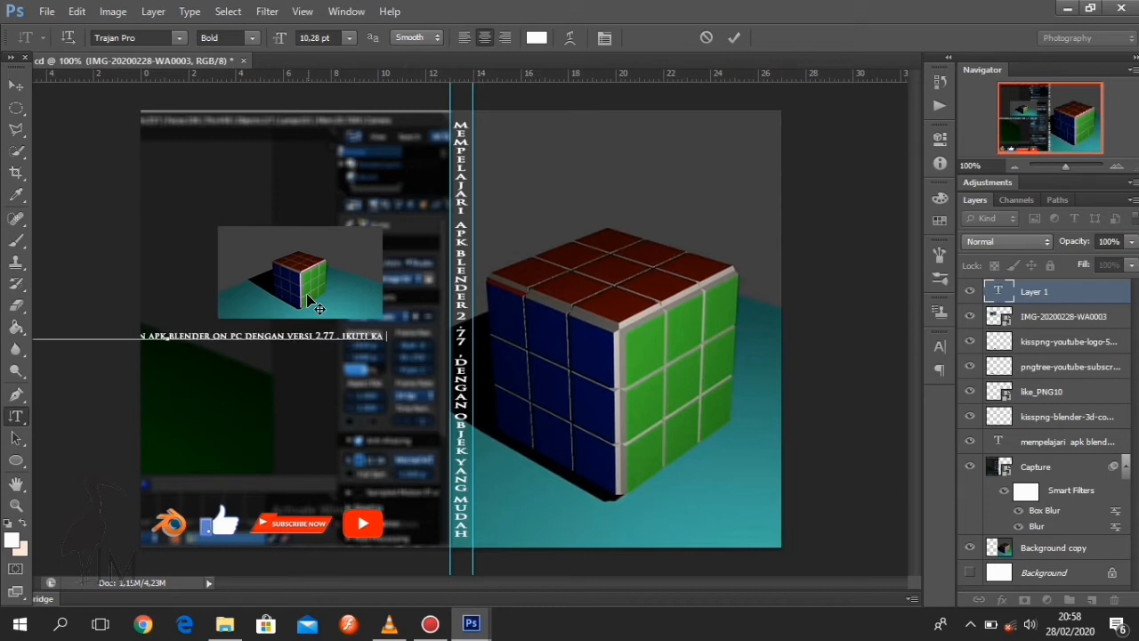
pyautogui.write('mu')
pyautogui.press('BackSpace')
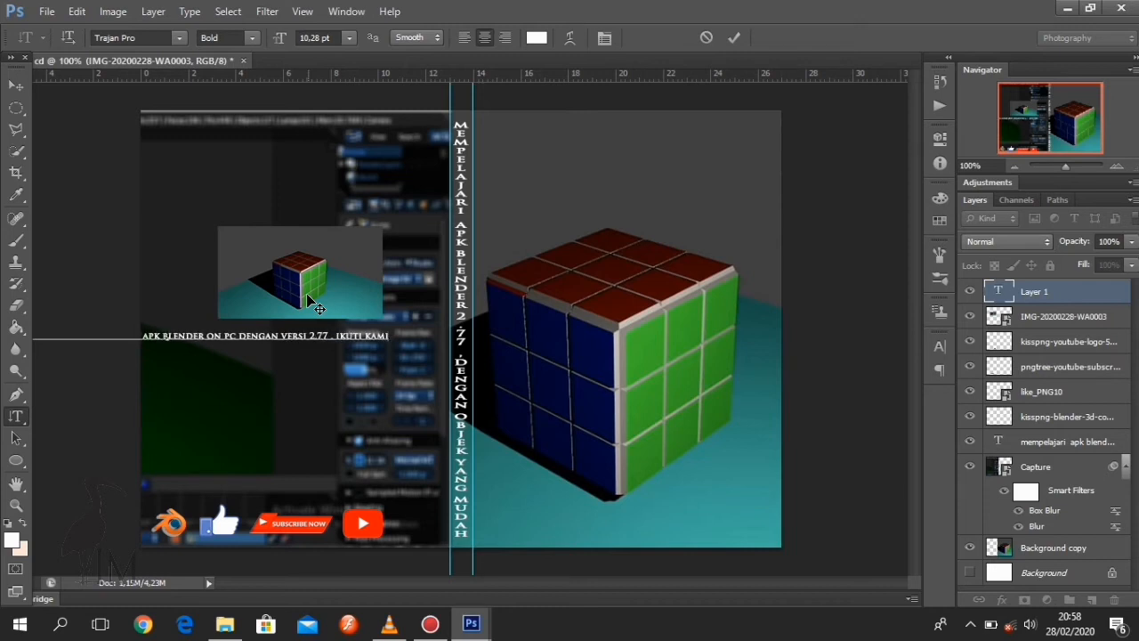
pyautogui.write('i terus d')
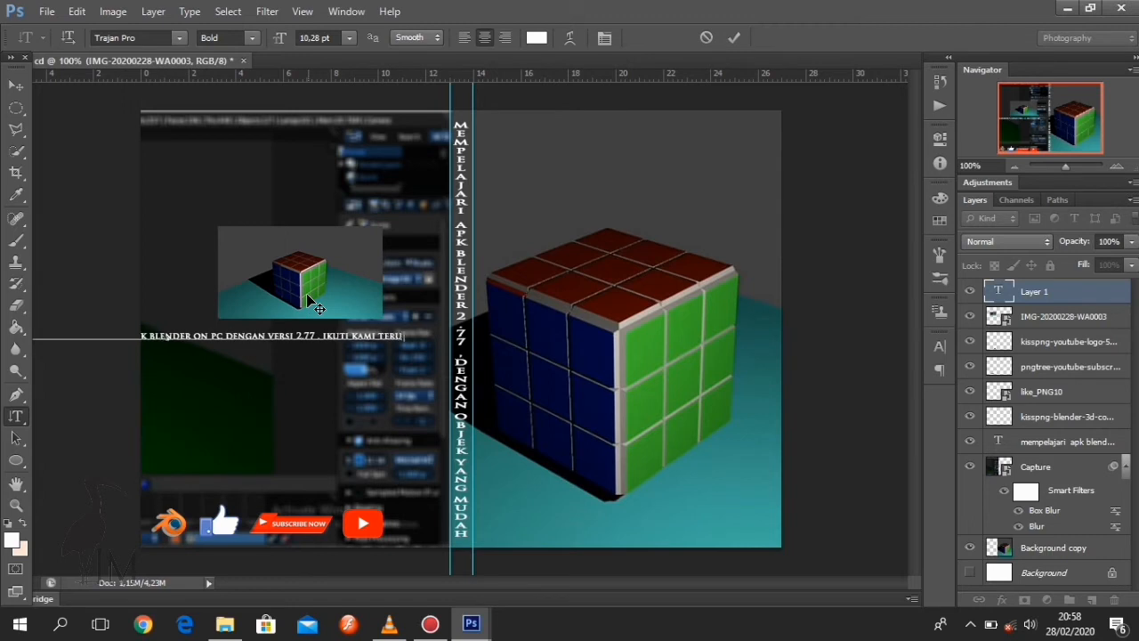
pyautogui.write('i')
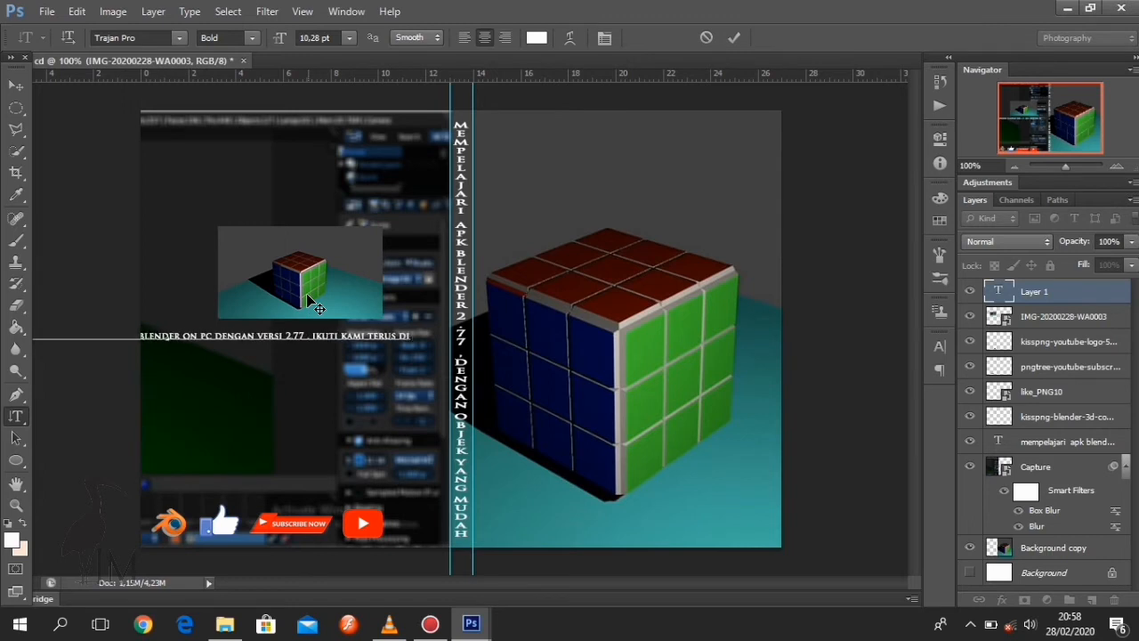
pyautogui.write(' yt')
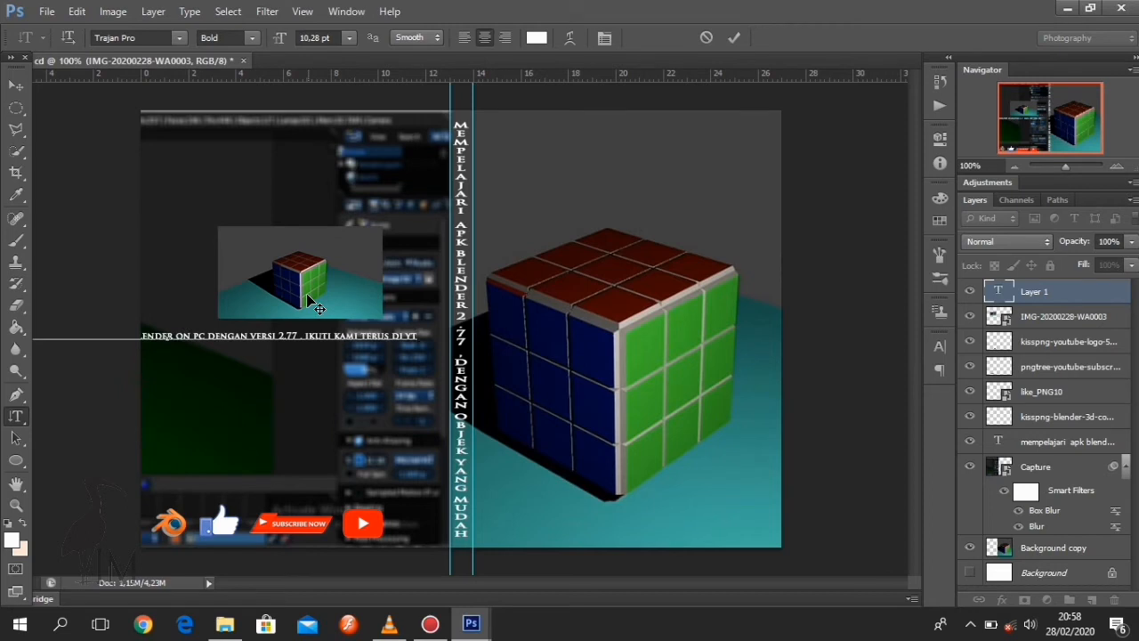
pyautogui.write(' kami')
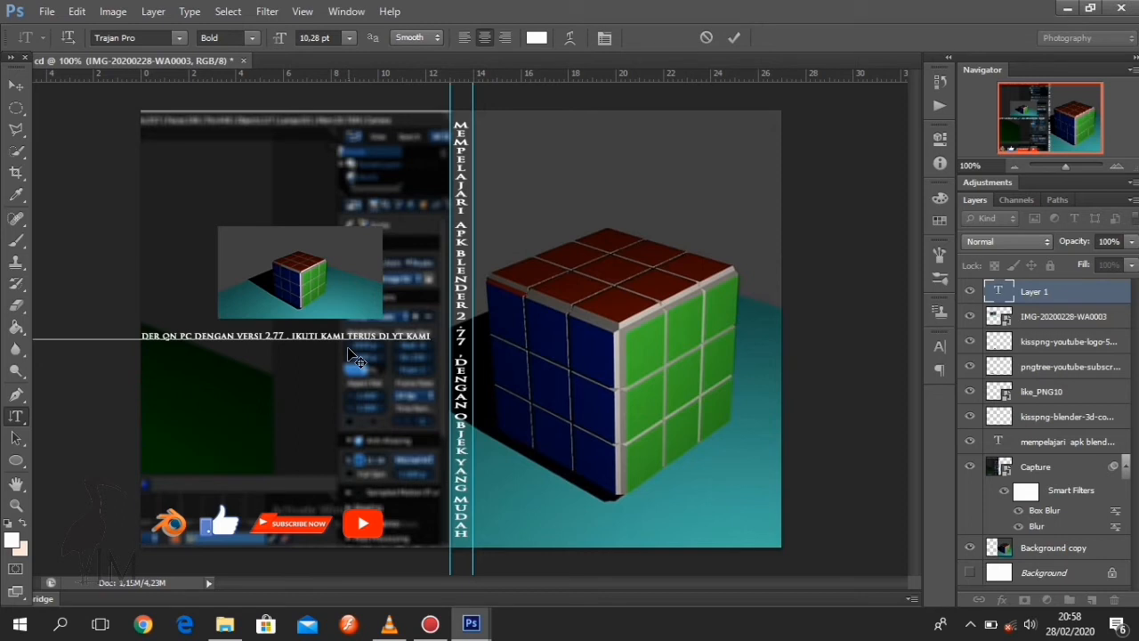
# Complete the back cover text with "SEMOGA BERMANFAAT".
pyautogui.write('sam')
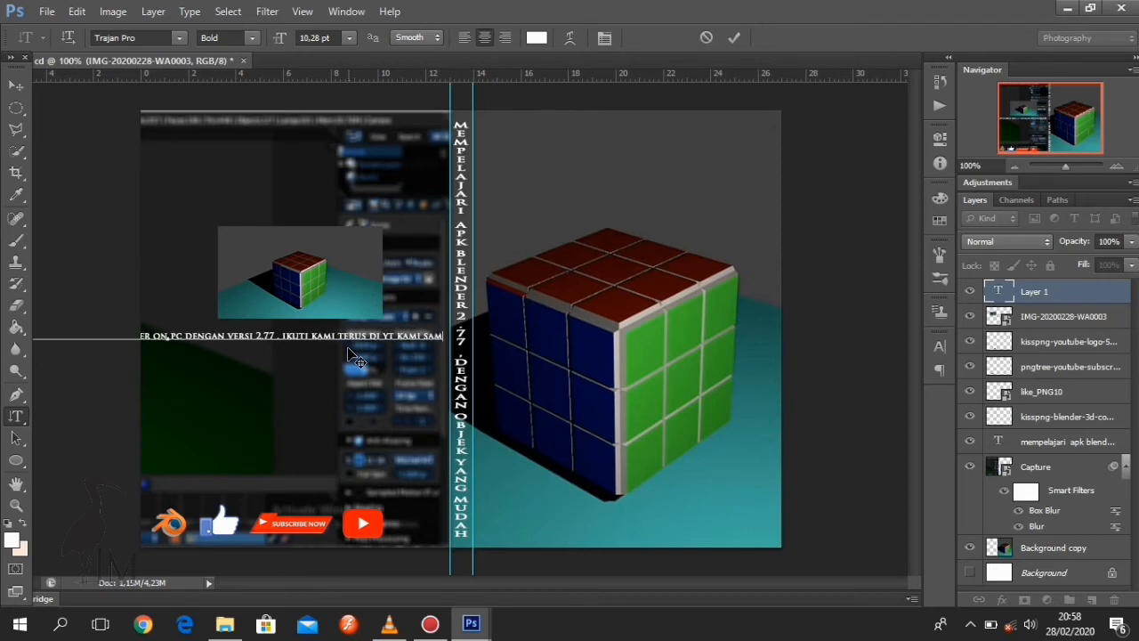
pyautogui.press('BackSpace')
pyautogui.press('BackSpace')
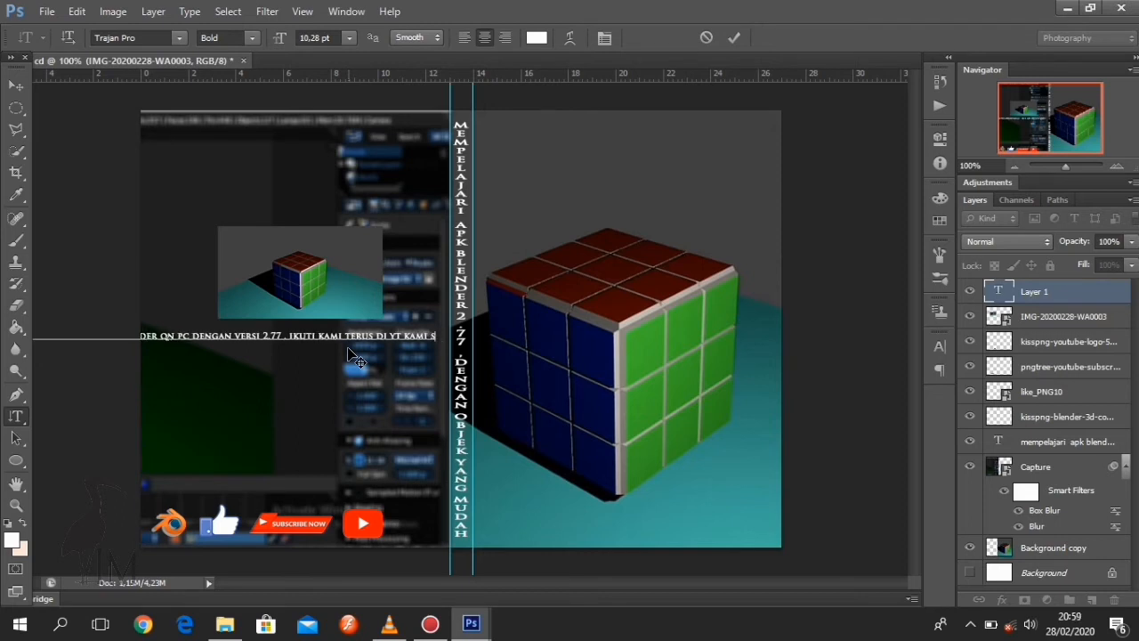
pyautogui.write('em')
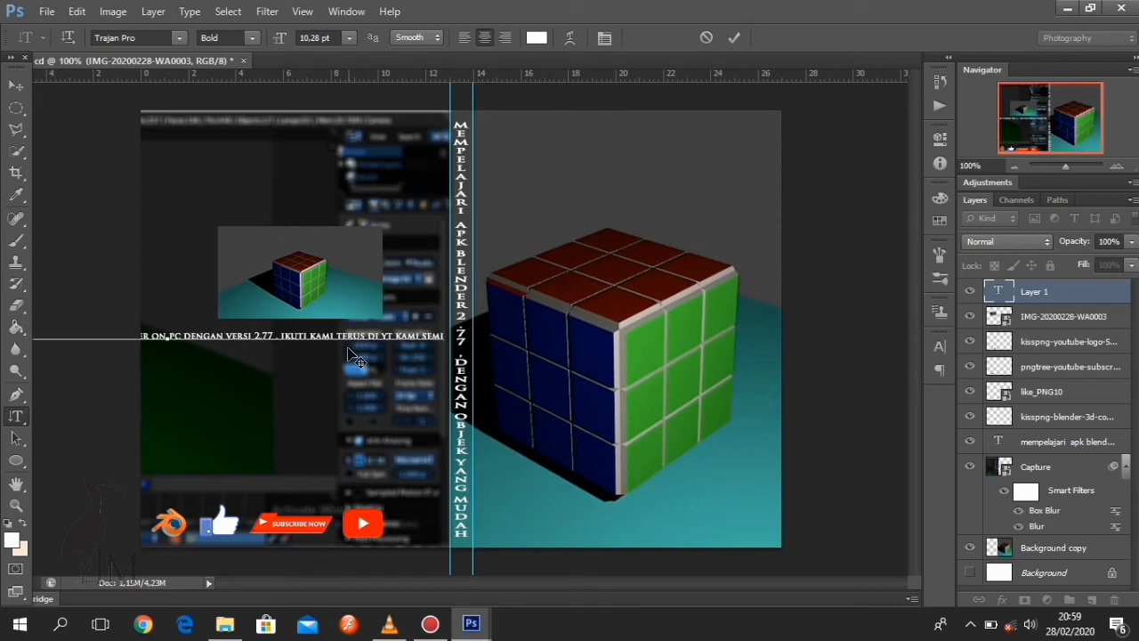
pyautogui.write('oga')
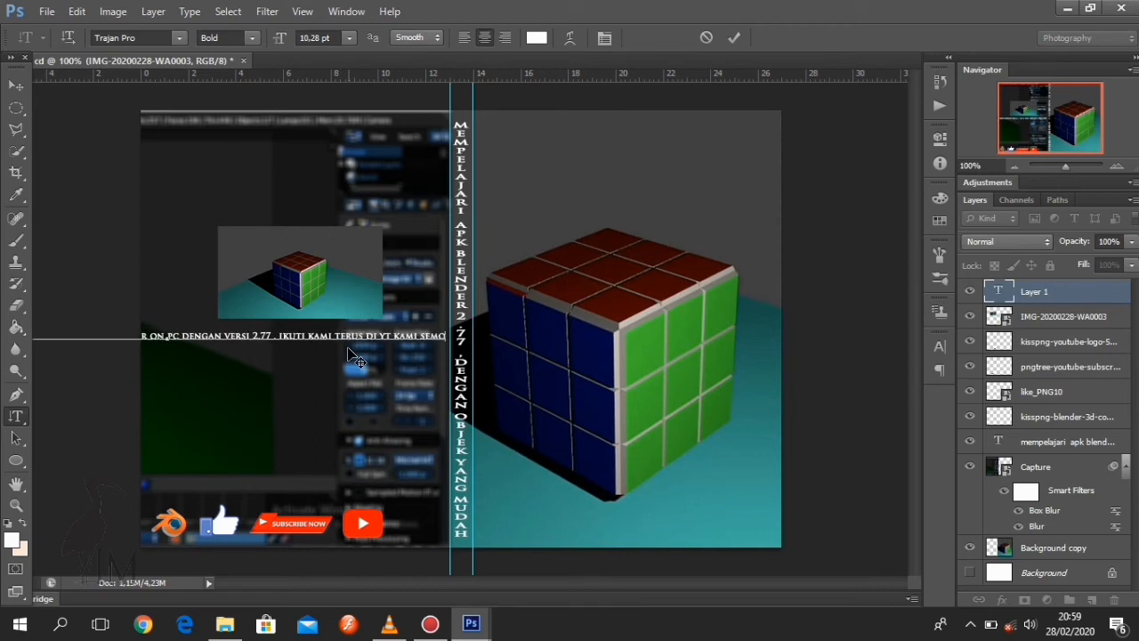
pyautogui.write(' berman')
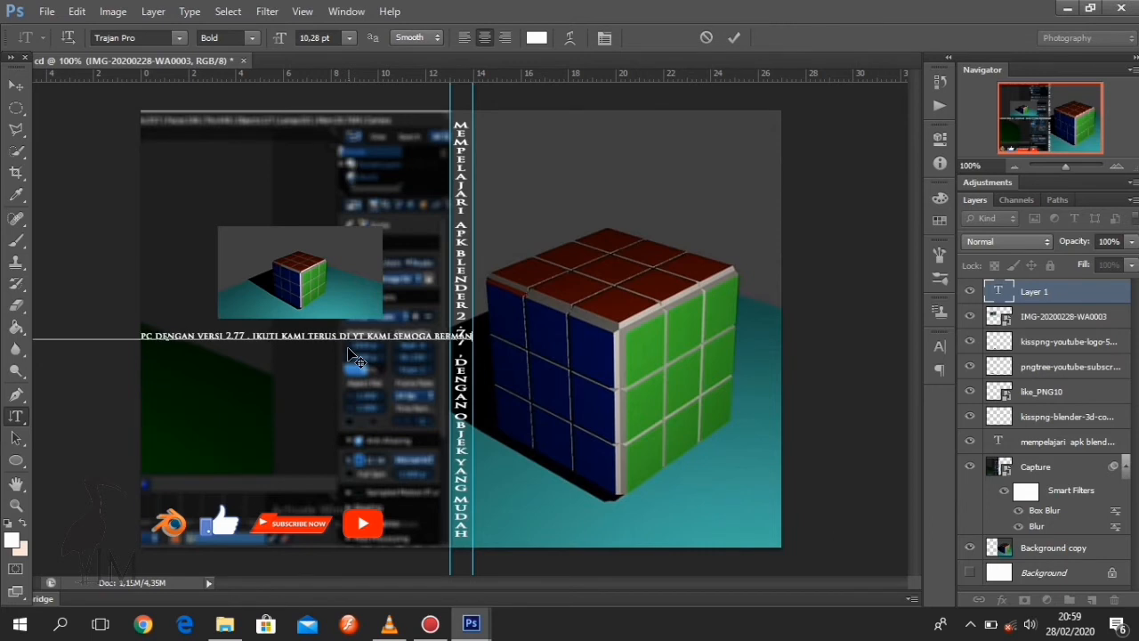
pyautogui.write('faa')
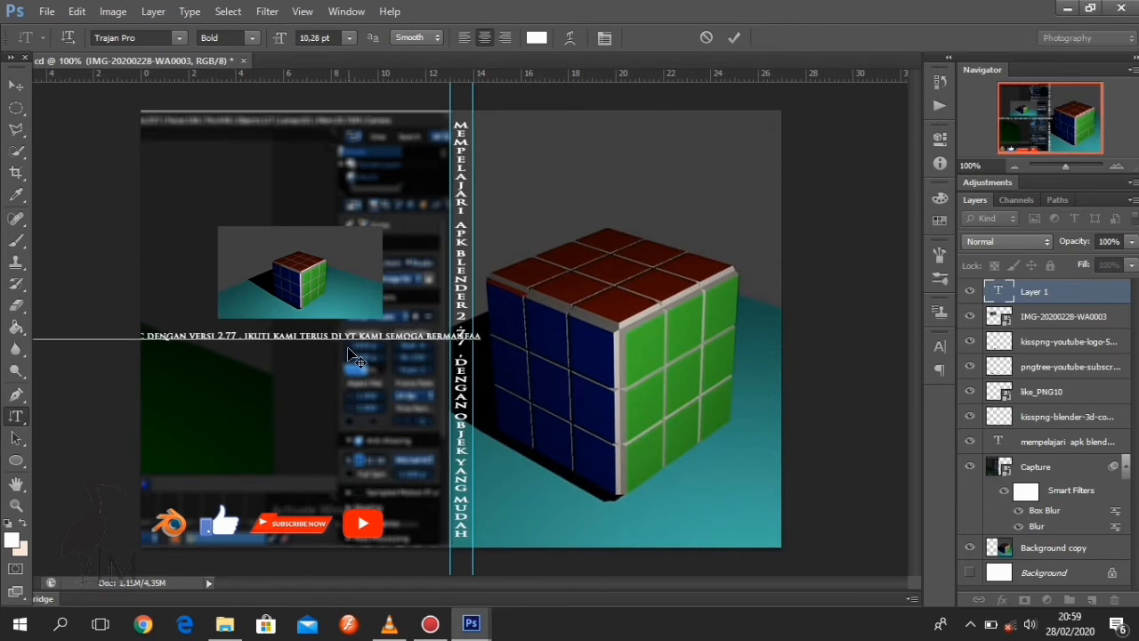
pyautogui.write('t')
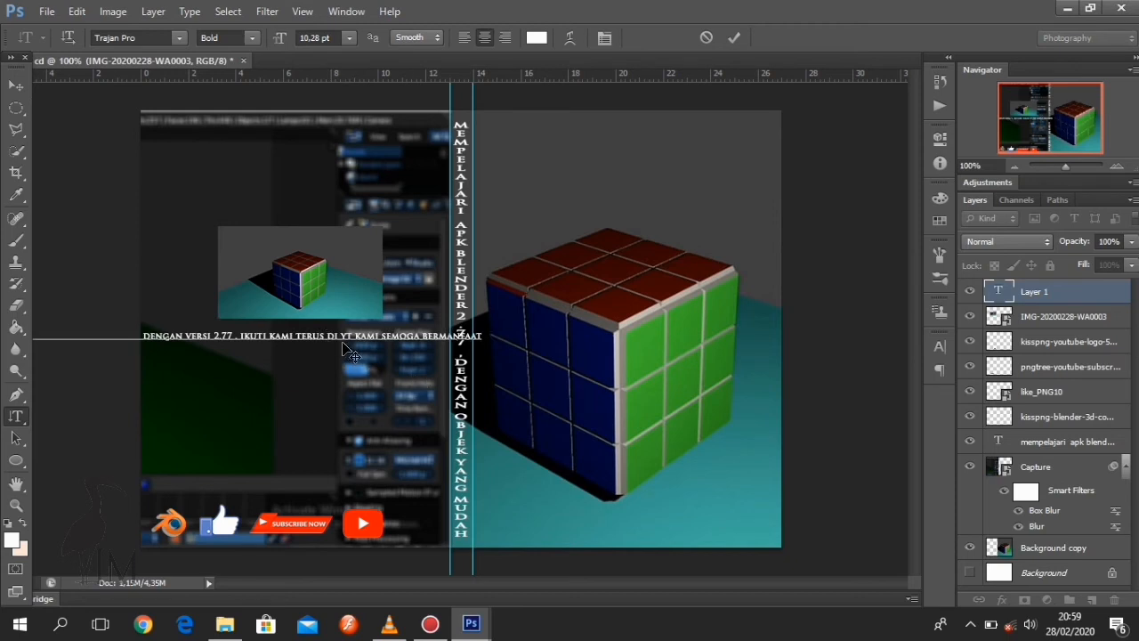
# Break the back cover text into two lines after "VERSI 2.77 ." and move it right so its beginning lies on the canvas.
pyautogui.moveTo(245, 336); pyautogui.dragTo(240, 336)
pyautogui.press('Return')
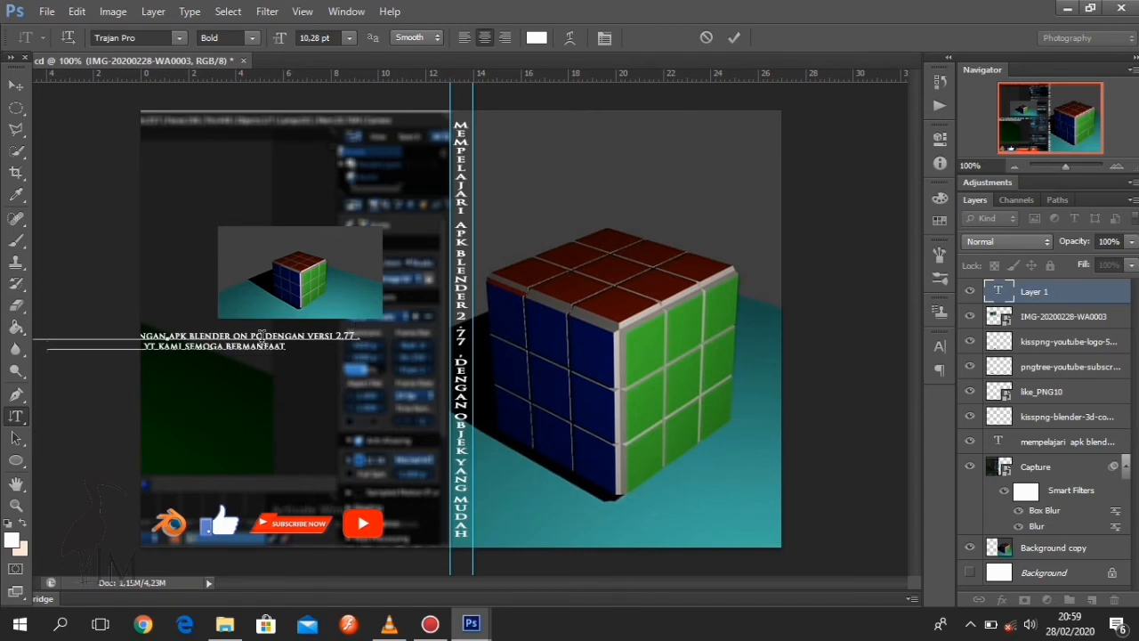
pyautogui.click(16, 86)
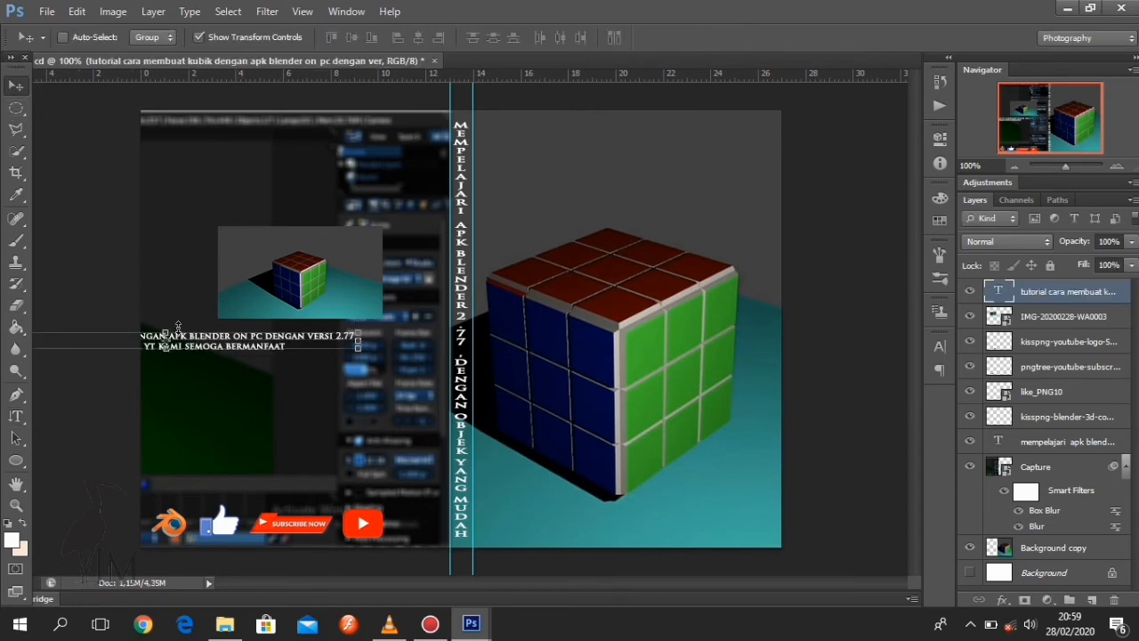
pyautogui.moveTo(197, 352); pyautogui.dragTo(366, 355)
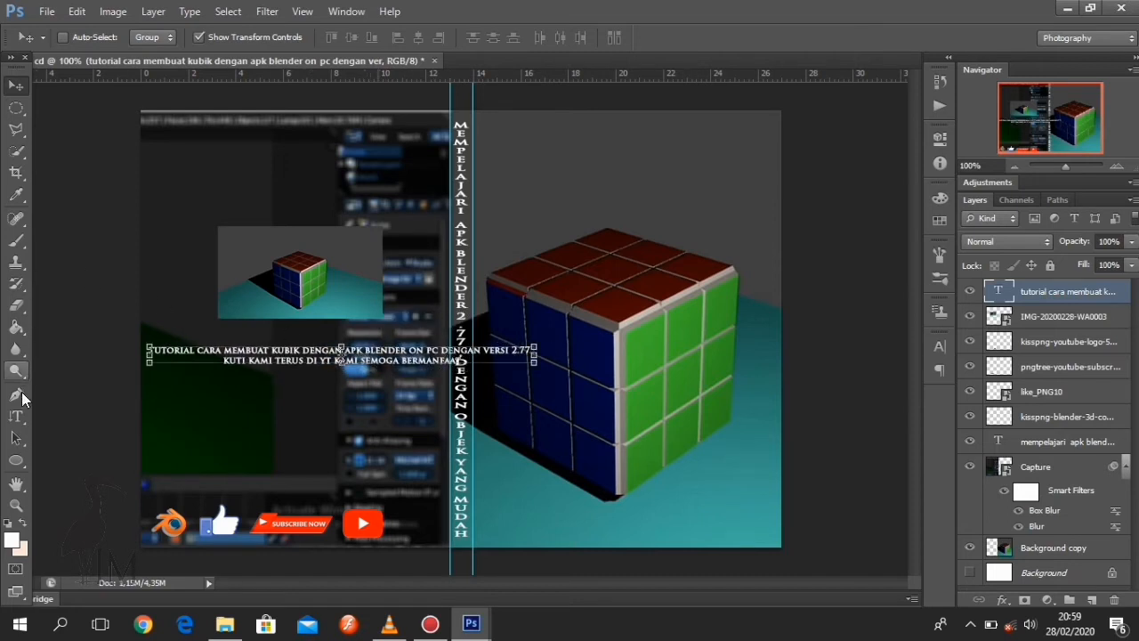
# Rejoin the two lines of the back cover text and break it after "ON PC" instead.
pyautogui.click(16, 416)
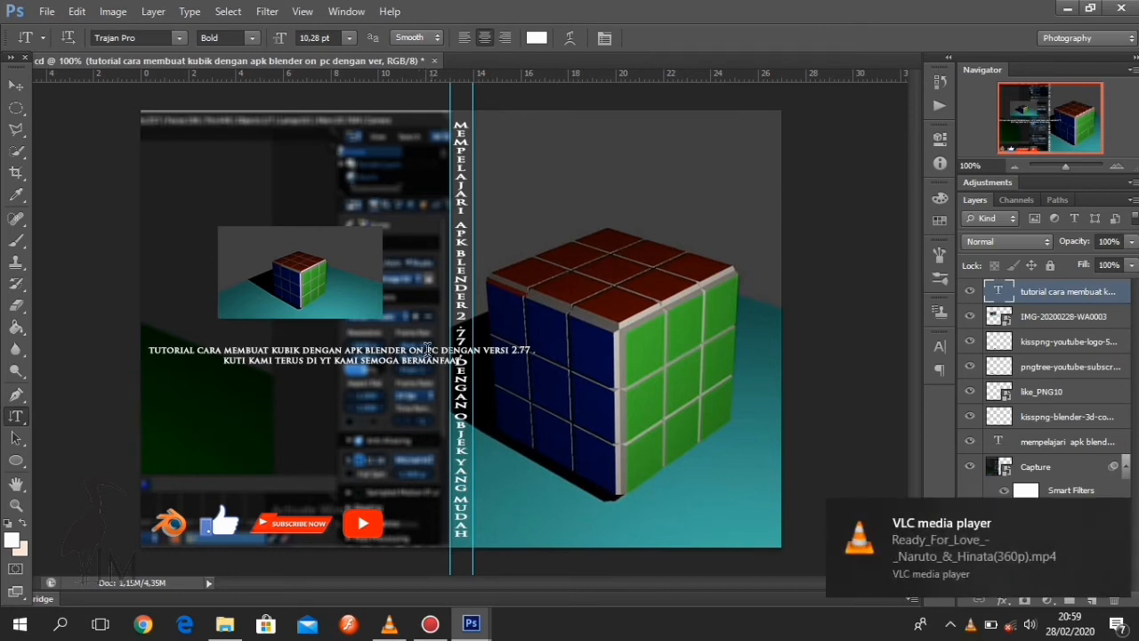
pyautogui.click(222, 356)
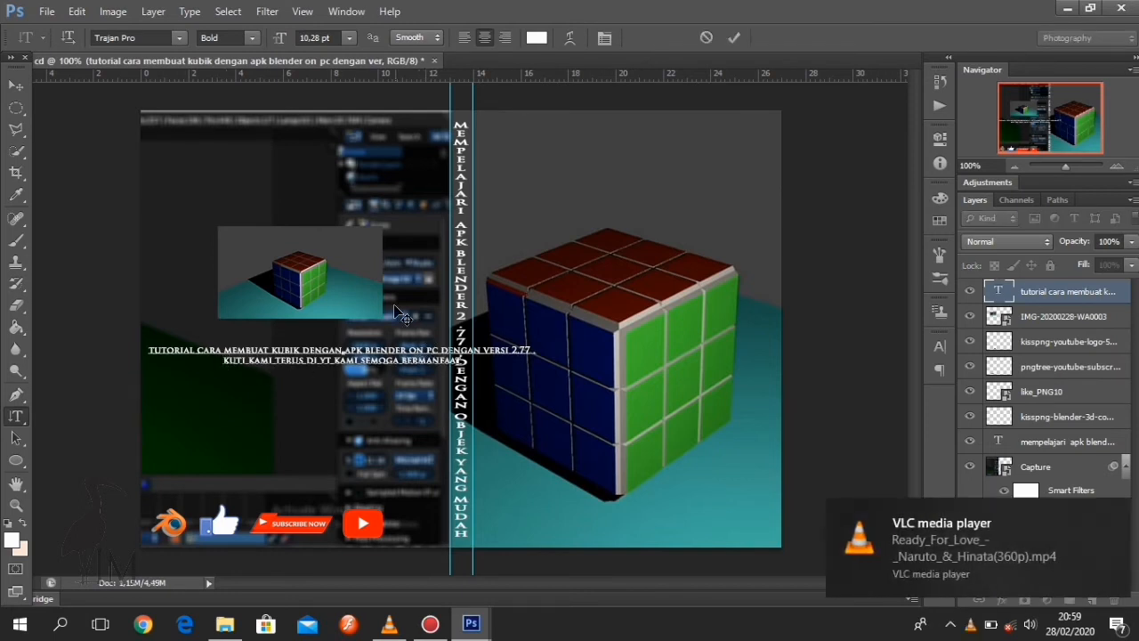
pyautogui.press('BackSpace')
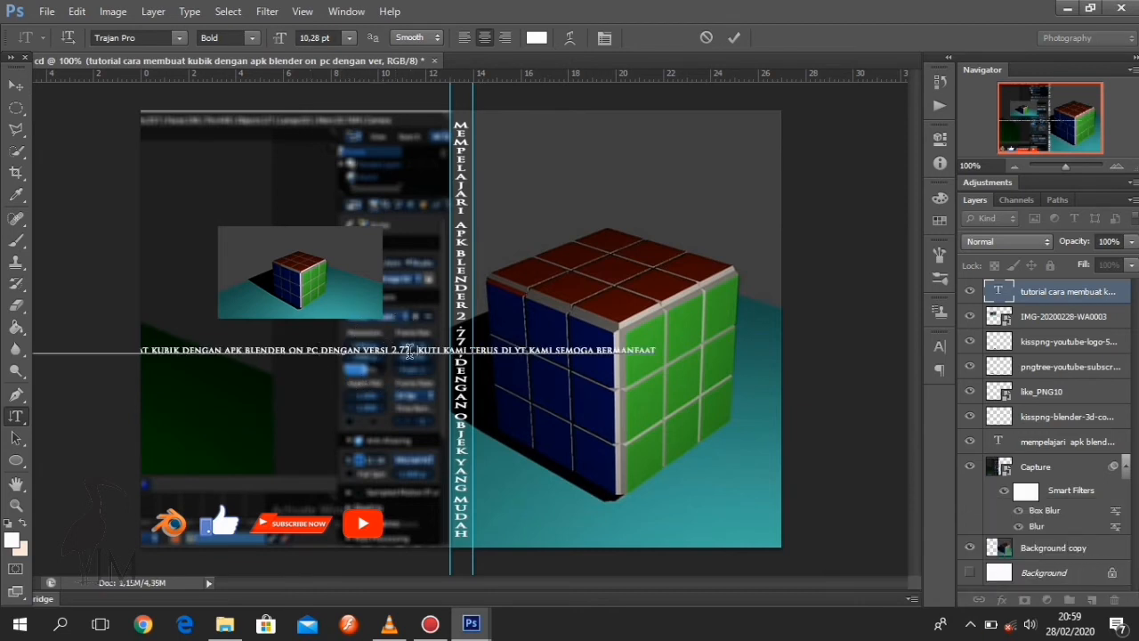
pyautogui.click(320, 350)
pyautogui.press('Return')
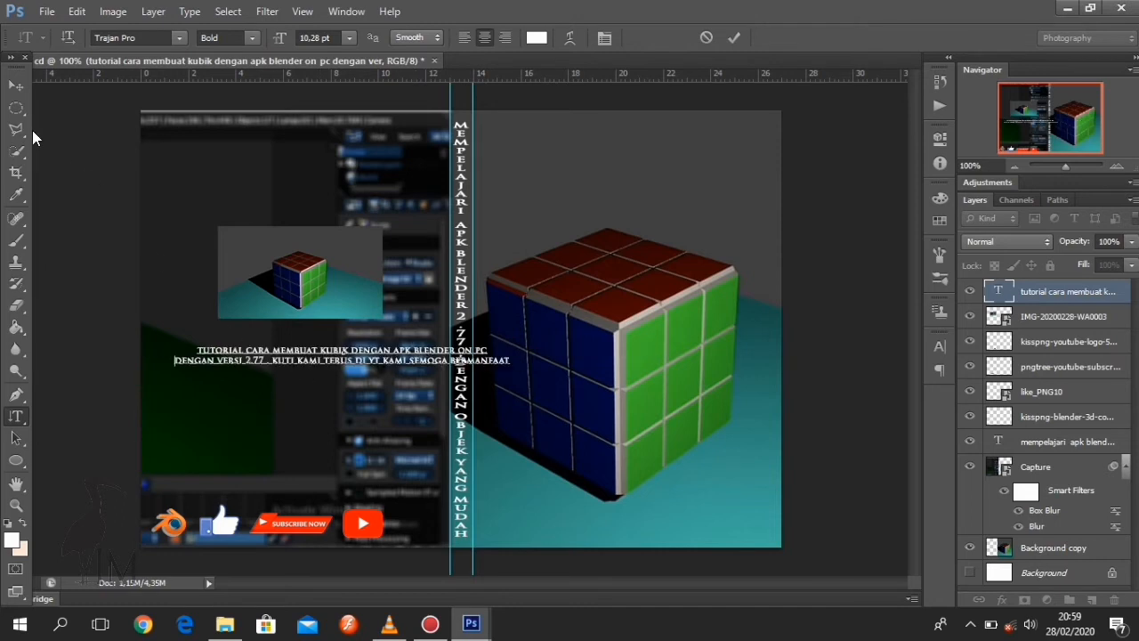
# Move the two-line text slightly left so it starts near the back cover's left edge, below the cube picture.
pyautogui.click(17, 86)
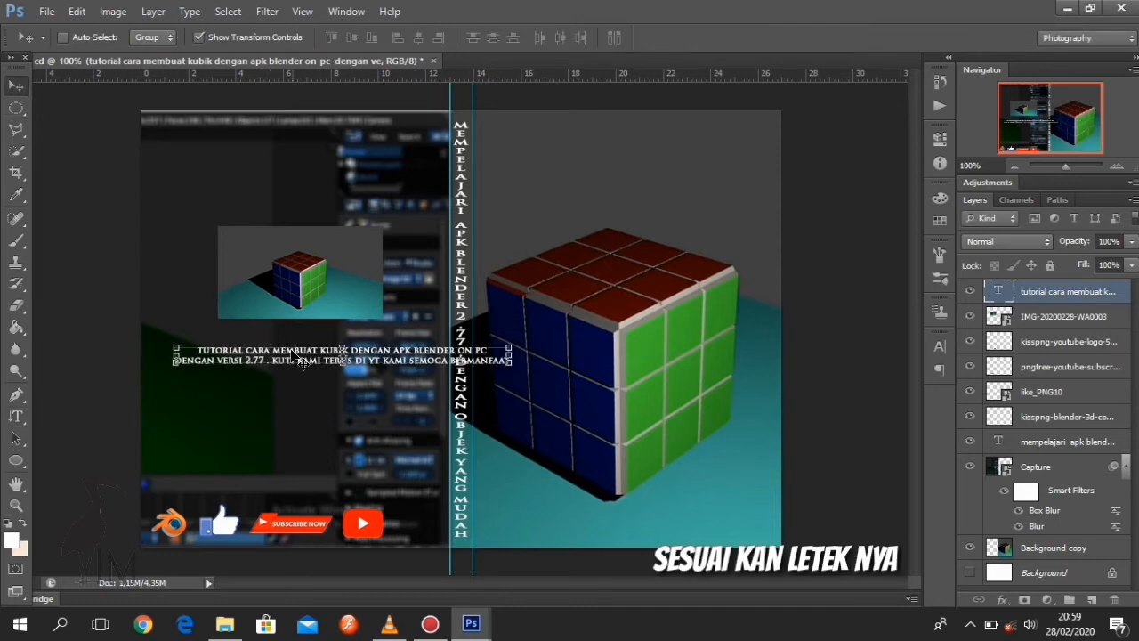
pyautogui.moveTo(295, 358); pyautogui.dragTo(263, 357)
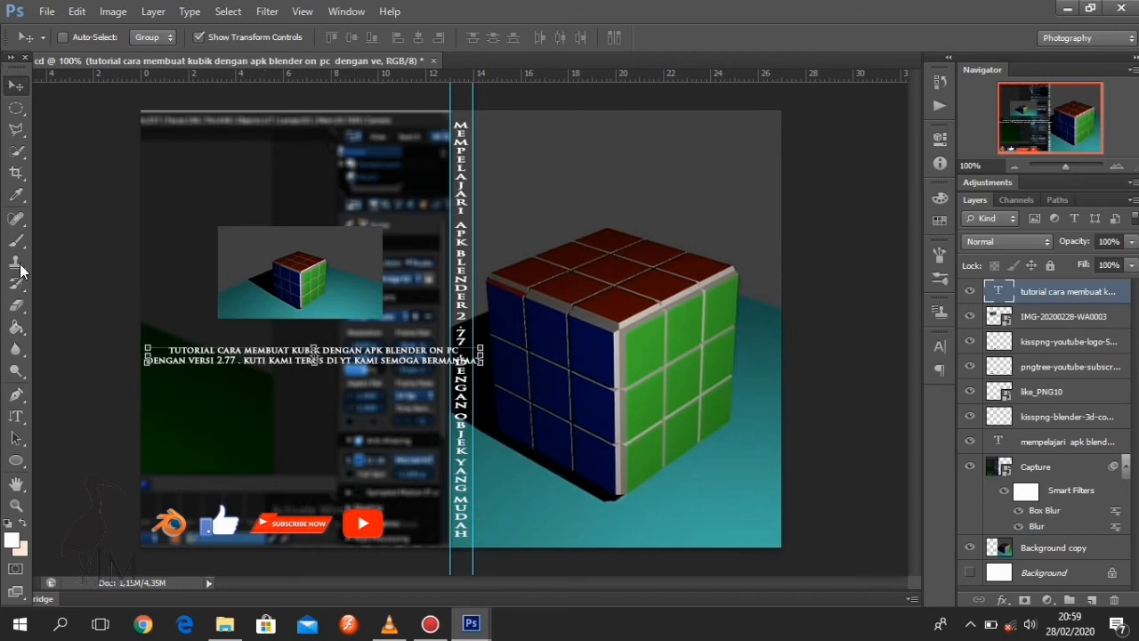
pyautogui.click(16, 415)
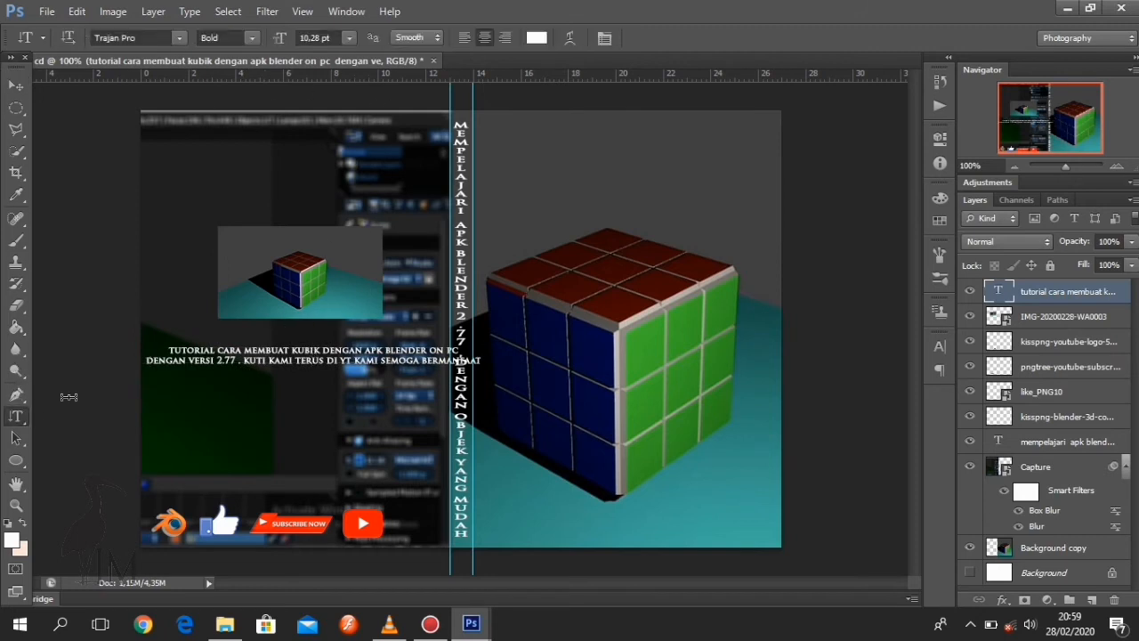
# Put "BERMANFAAT" on a third line of the back cover text, and fit the block inside the back cover, stretched taller.
pyautogui.click(427, 349)
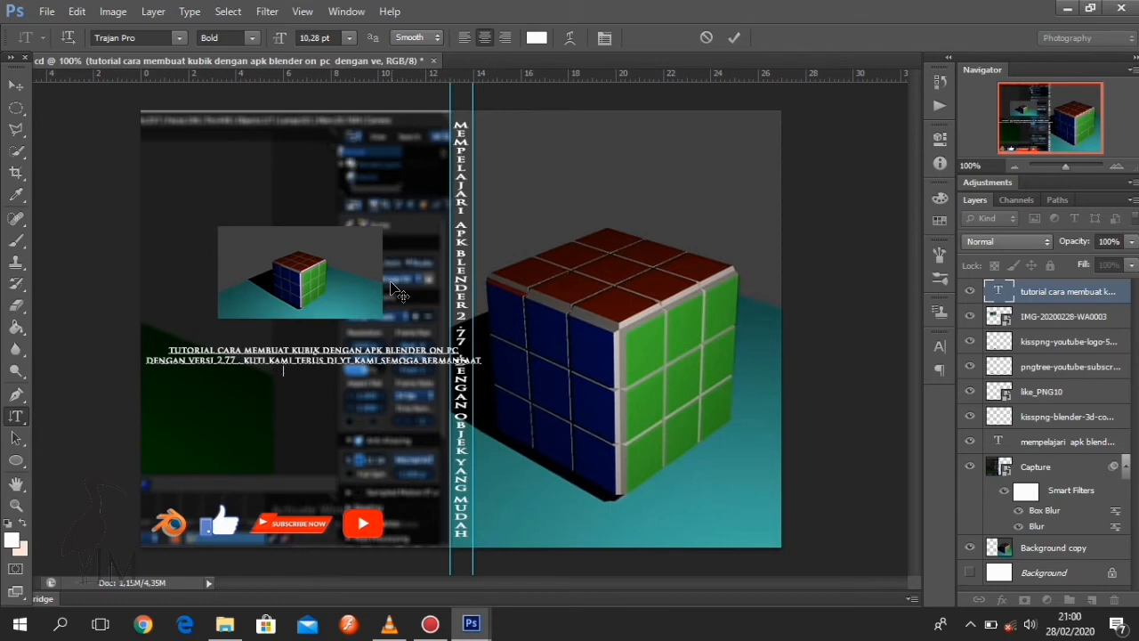
pyautogui.press('Return')
pyautogui.click(16, 85)
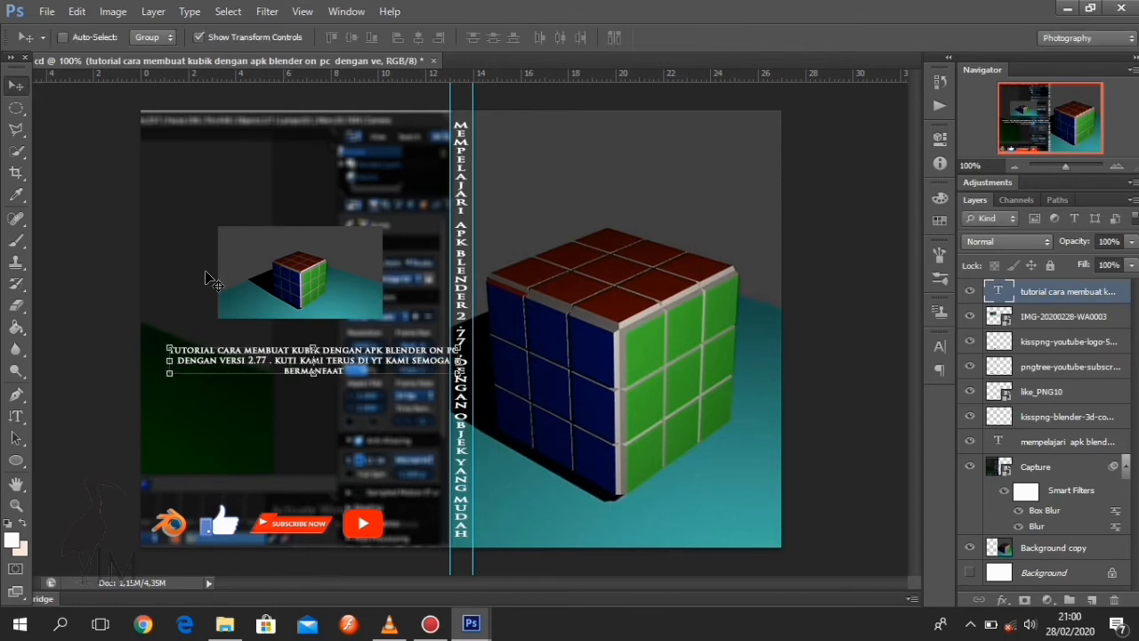
pyautogui.moveTo(348, 366)
pyautogui.mouseDown()
pyautogui.moveTo(324, 365)
pyautogui.moveTo(324, 378)
pyautogui.moveTo(326, 368)
pyautogui.mouseUp()
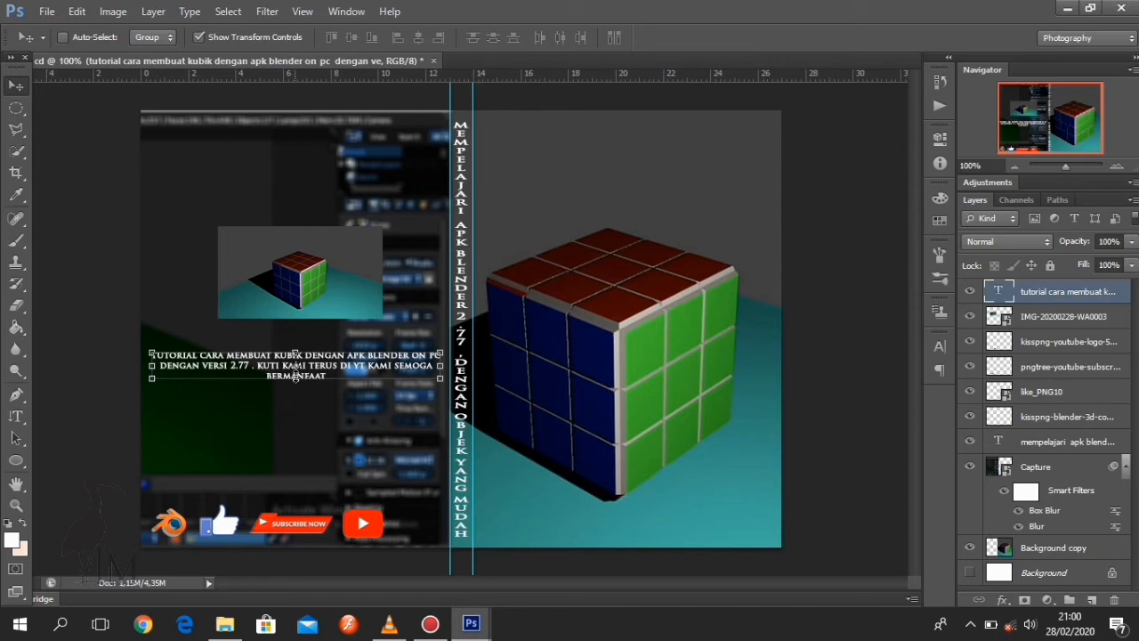
pyautogui.moveTo(296, 380); pyautogui.dragTo(330, 390)
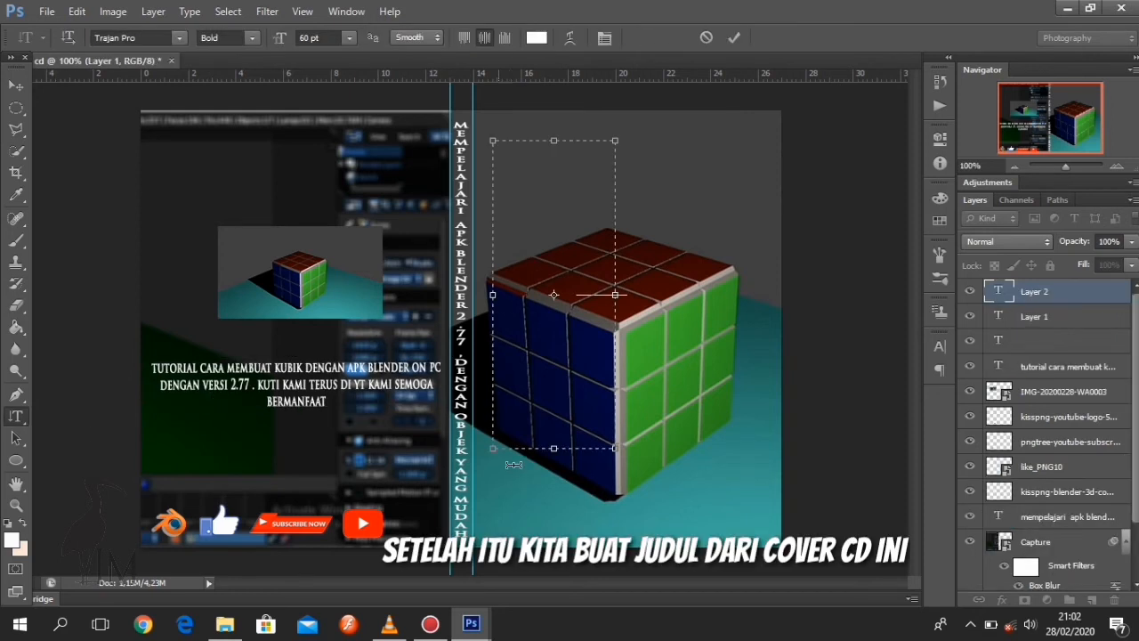
# Add the vertical title "TUTORIAL" at 60 pt in a text frame over the cube on the front cover.
pyautogui.moveTo(520, 513); pyautogui.dragTo(531, 547)
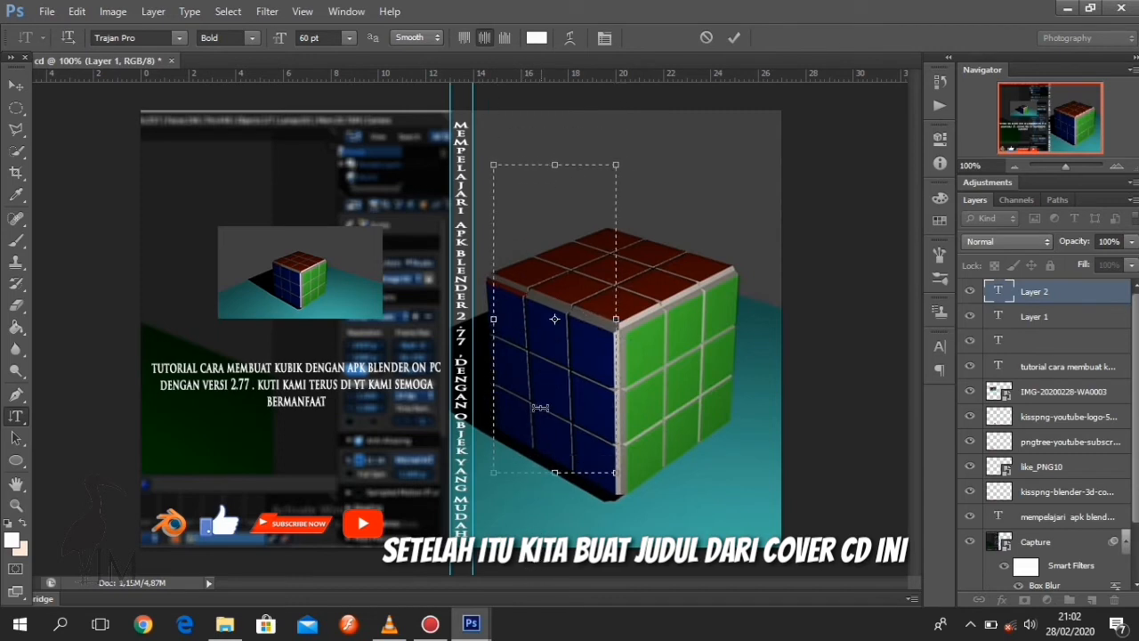
pyautogui.write('TUT')
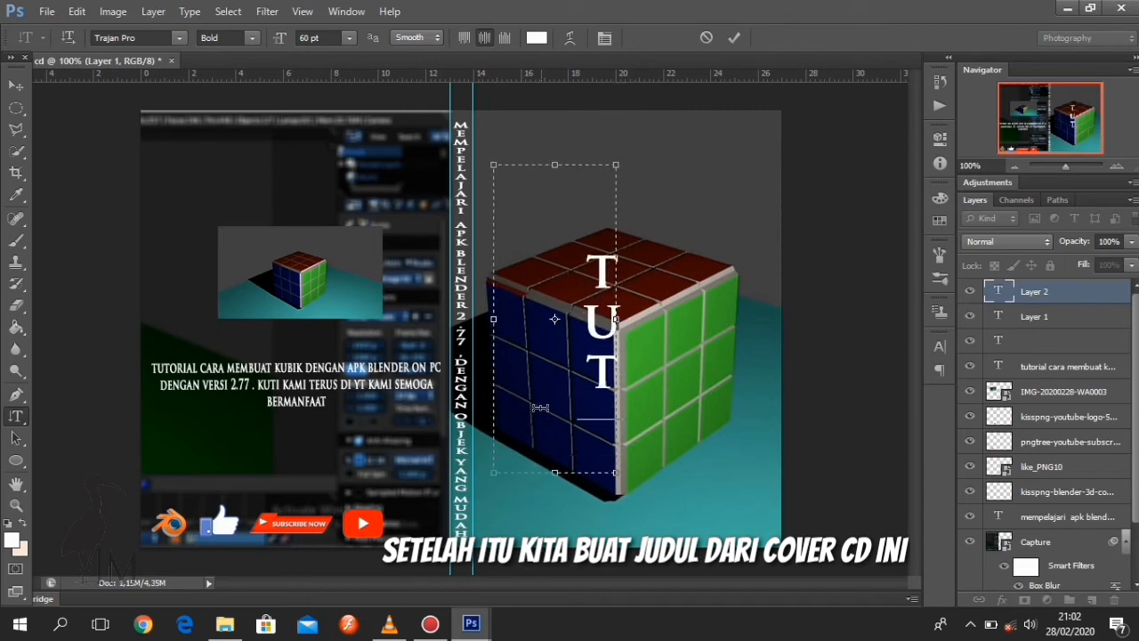
pyautogui.write('ORIAL')
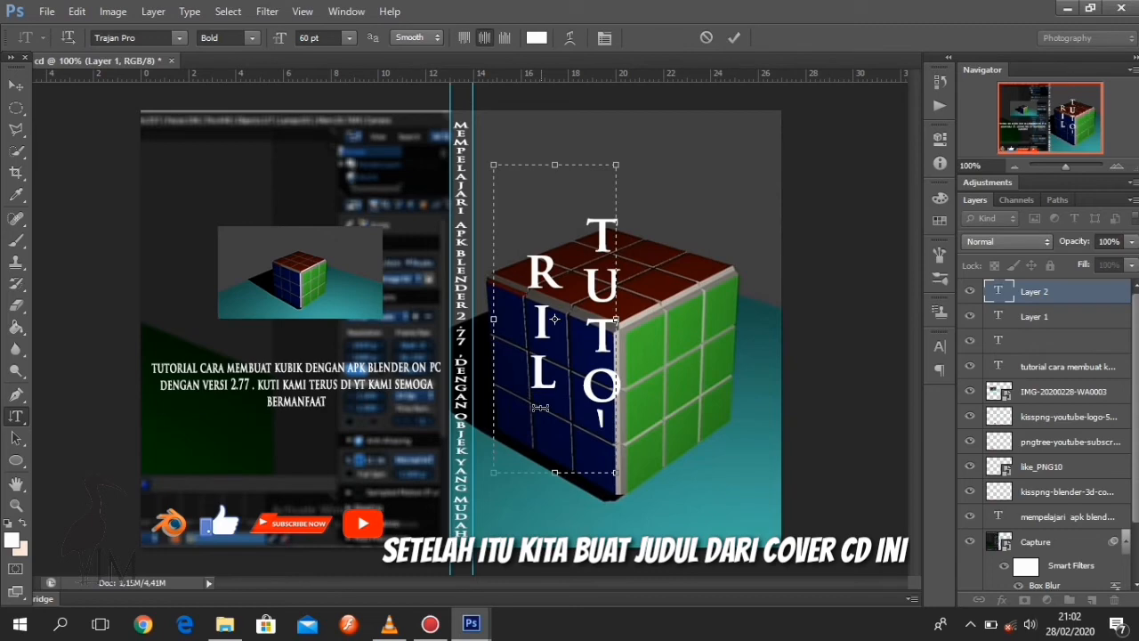
pyautogui.press('BackSpace')
pyautogui.press('BackSpace')
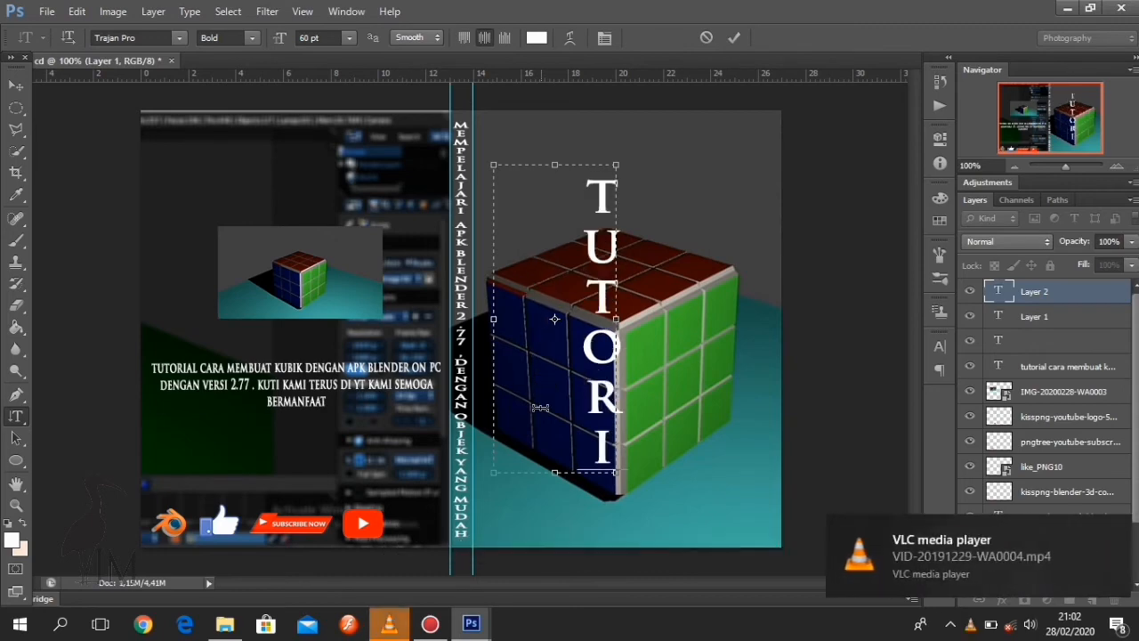
pyautogui.write('AL')
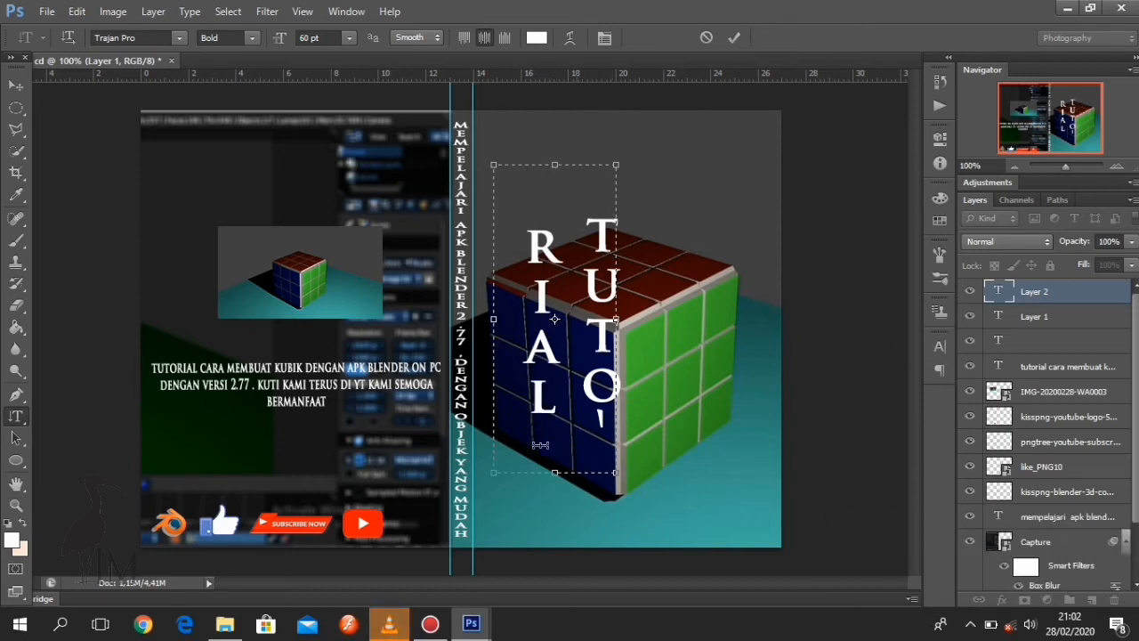
# Set the font size of the whole "TUTORIAL" title to 48 pt.
pyautogui.hotkey('ctrl', 'a')
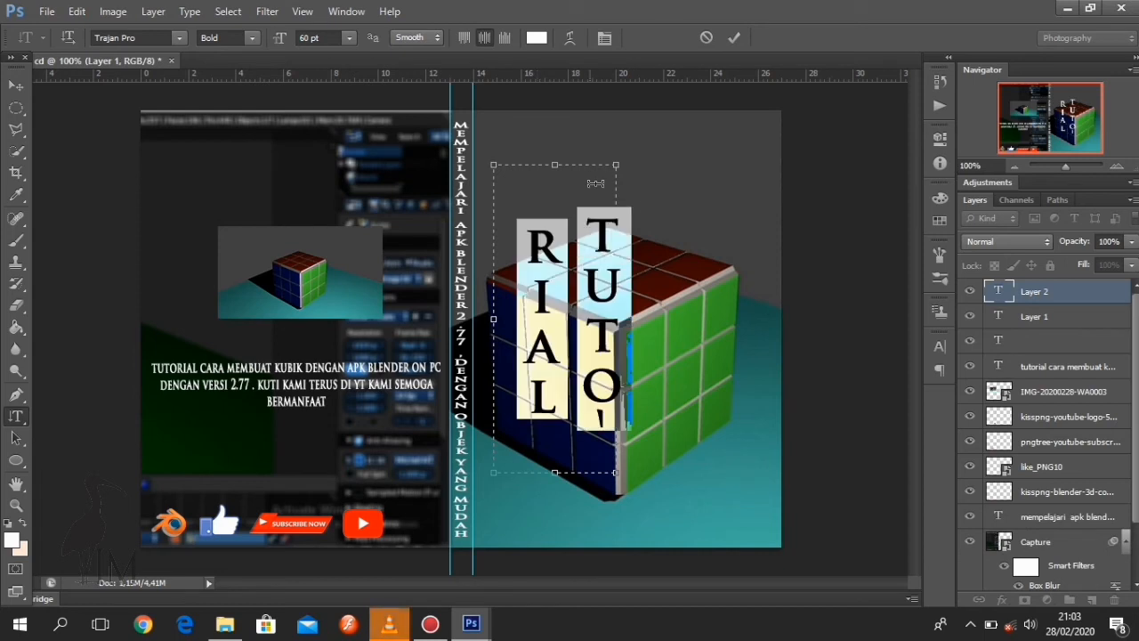
pyautogui.click(940, 344)
pyautogui.click(818, 379)
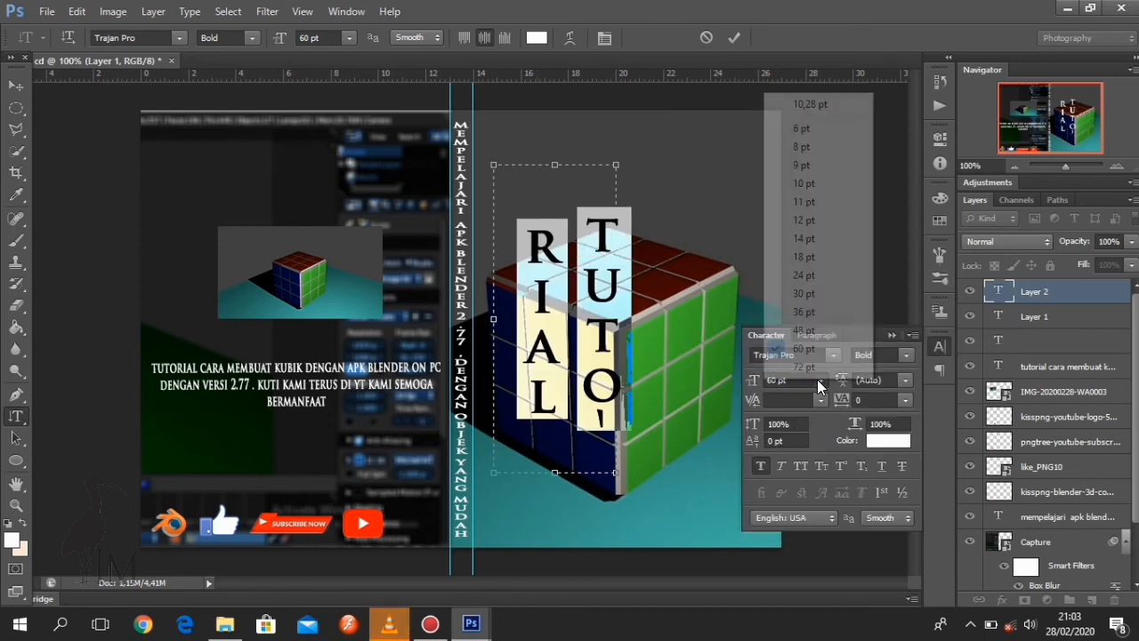
pyautogui.click(810, 327)
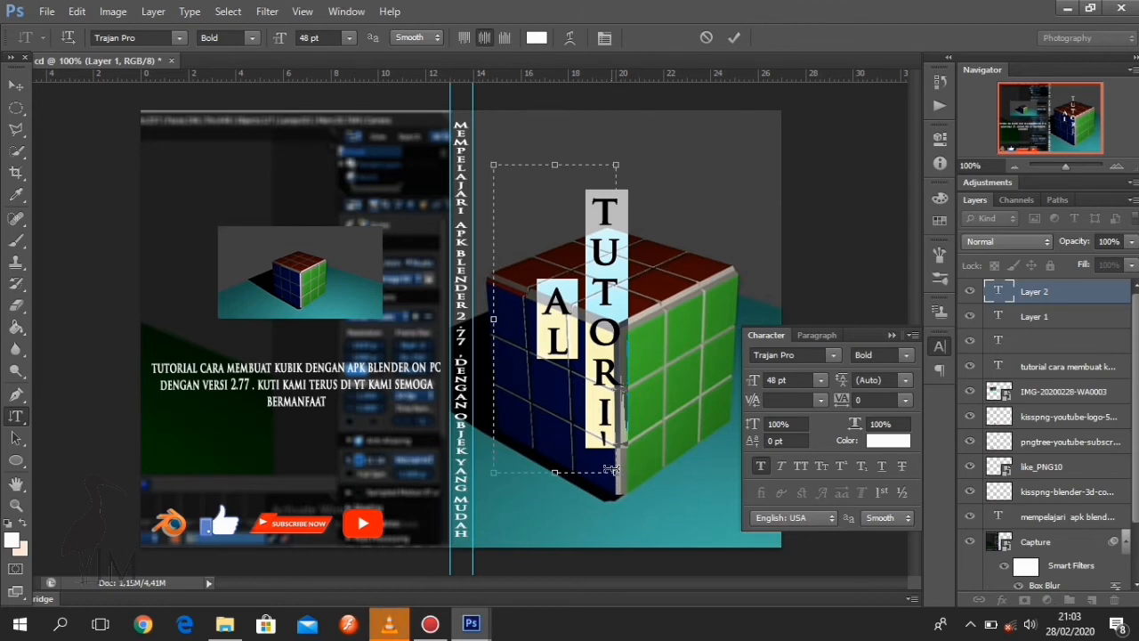
pyautogui.click(892, 334)
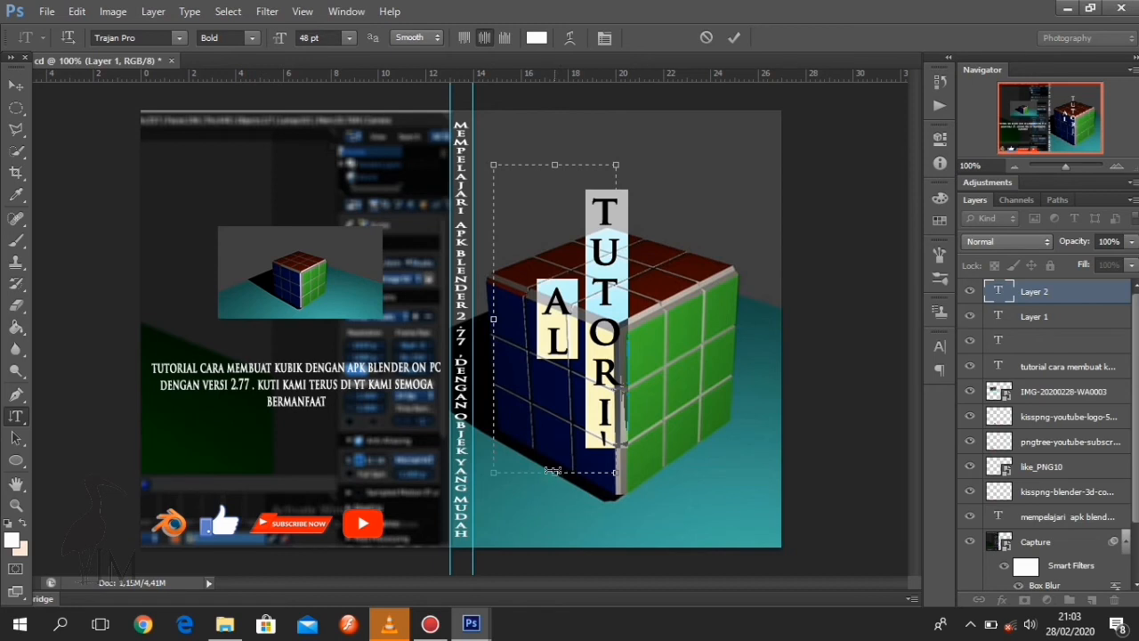
# Lengthen and narrow the title's text frame to hold one column, and move the title beside the spine on the front cover.
pyautogui.moveTo(554, 472); pyautogui.dragTo(555, 522)
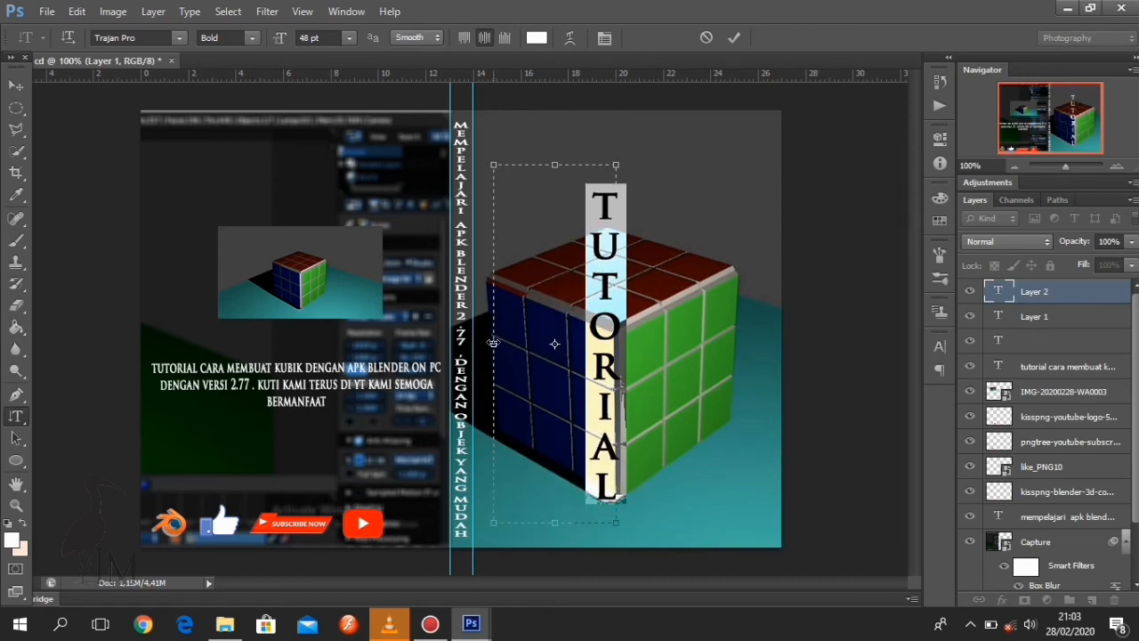
pyautogui.moveTo(493, 343); pyautogui.dragTo(559, 342)
pyautogui.click(17, 87)
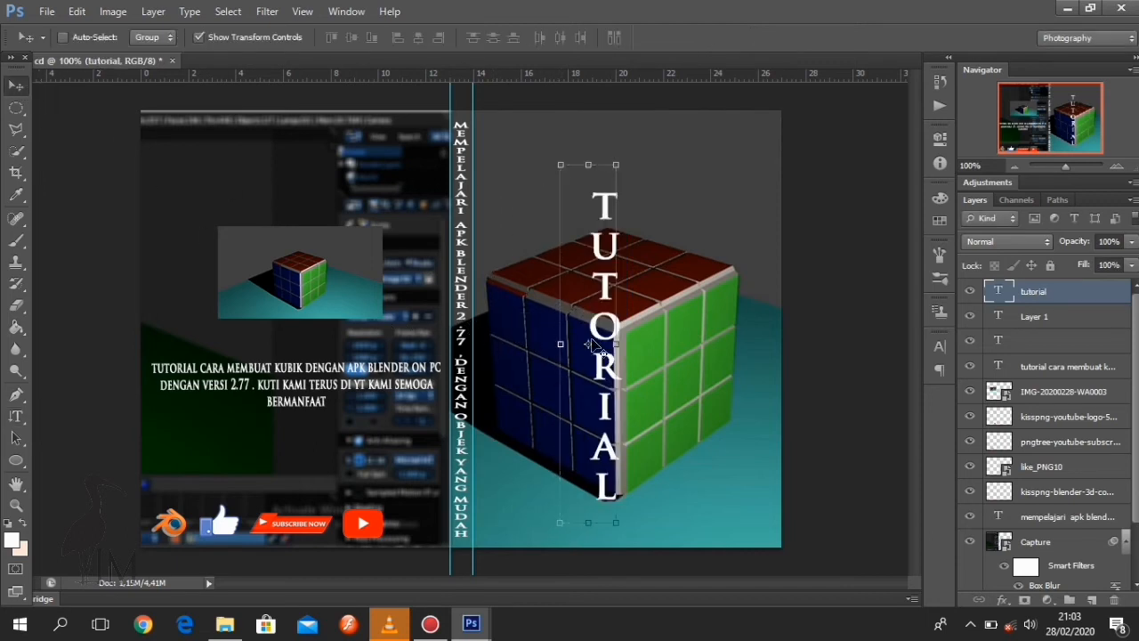
pyautogui.moveTo(590, 344); pyautogui.dragTo(496, 319)
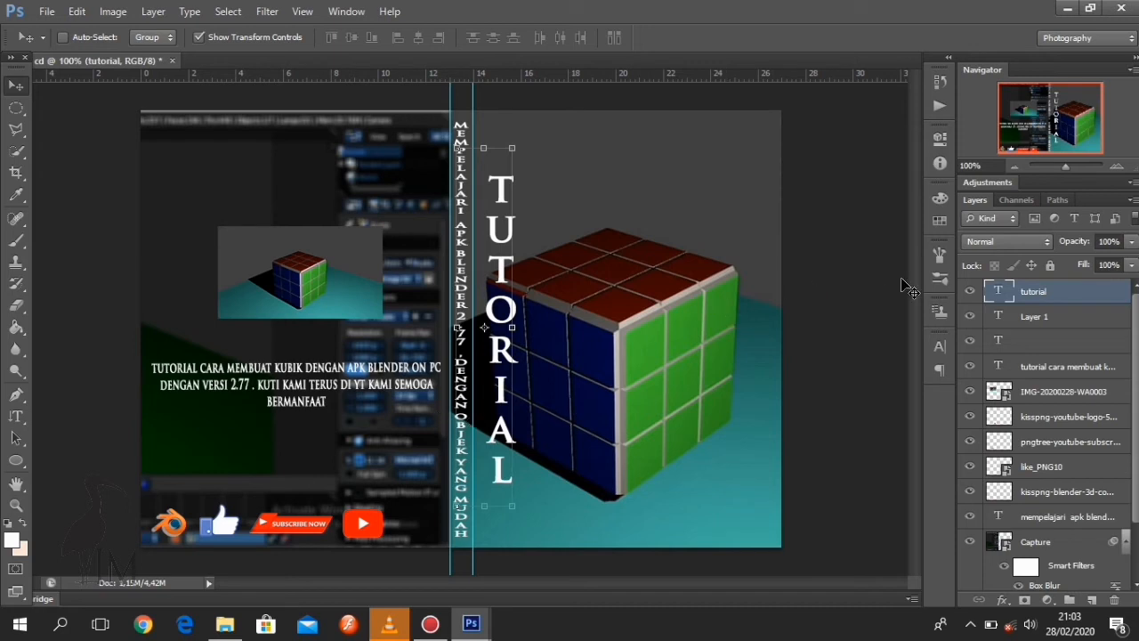
# Delete the two empty text layers between the "tutorial" layer and the back cover text layer.
pyautogui.click(1062, 323)
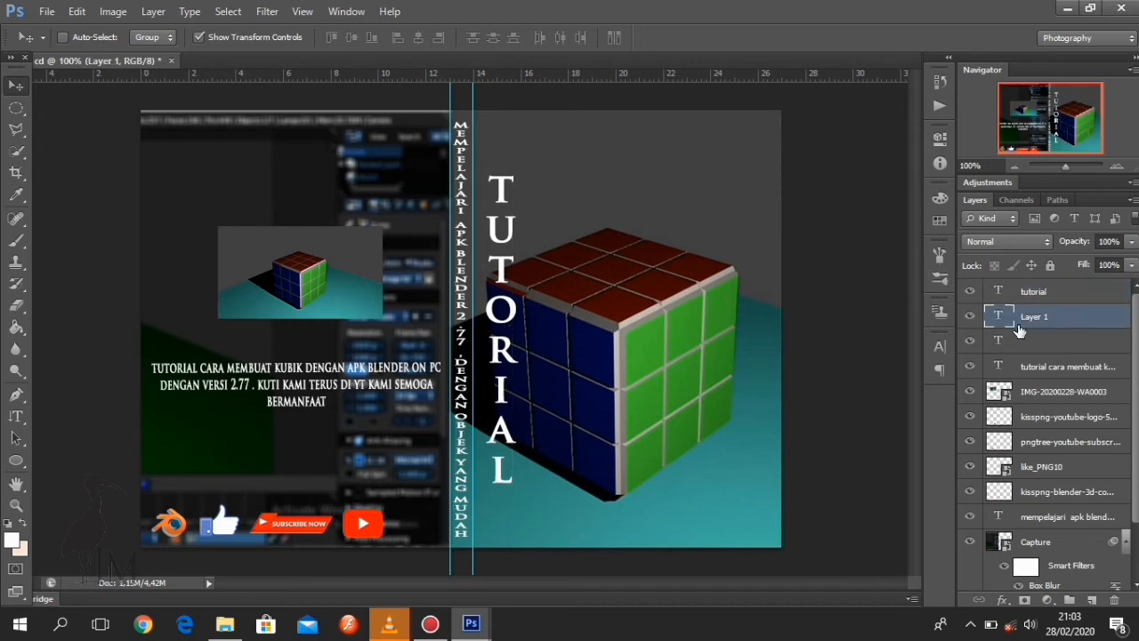
pyautogui.click(21, 417)
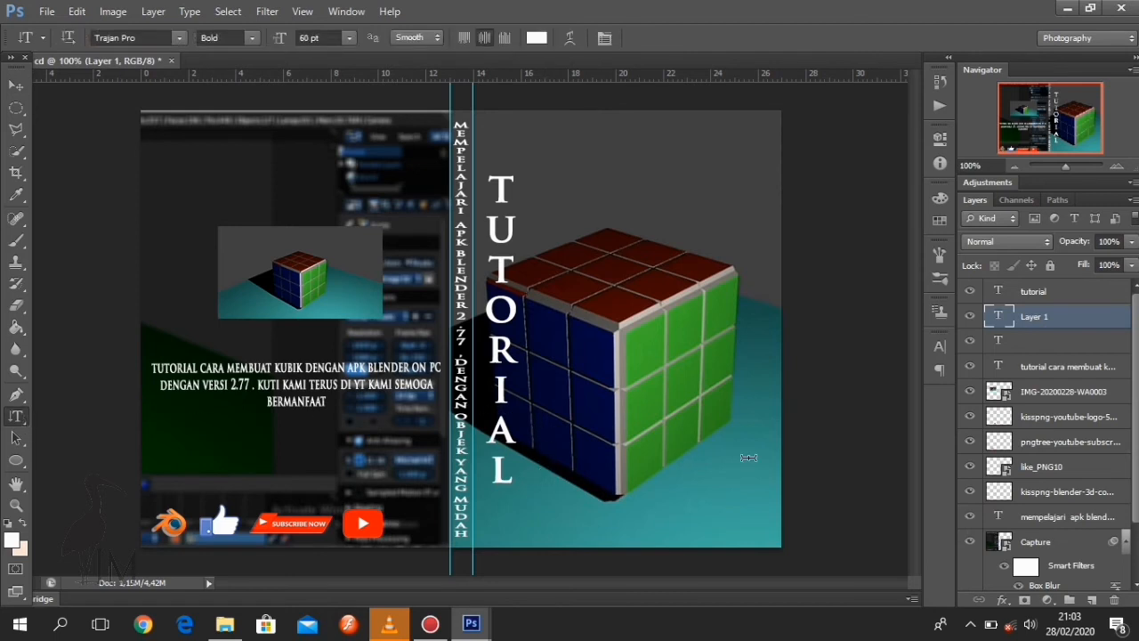
pyautogui.click(1054, 344)
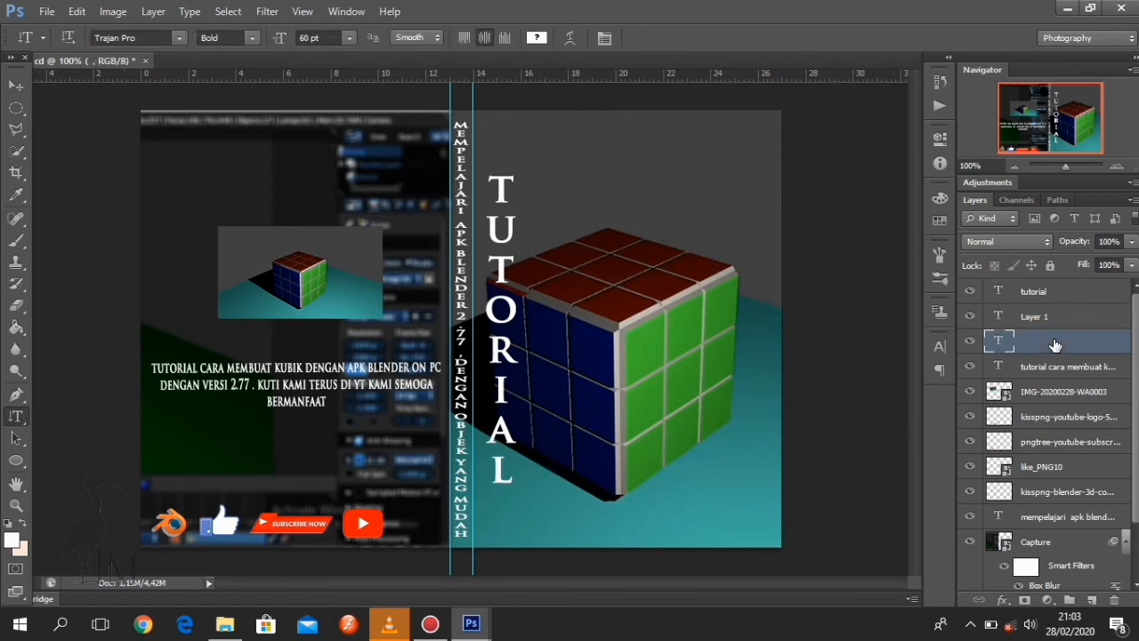
pyautogui.click(1032, 319)
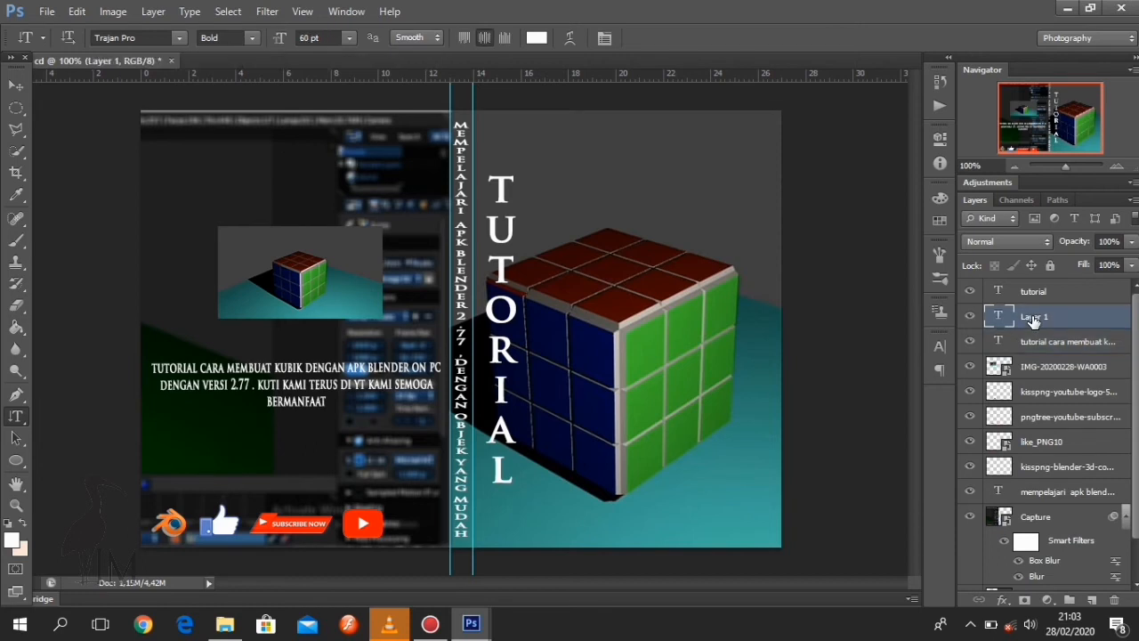
pyautogui.press('Delete')
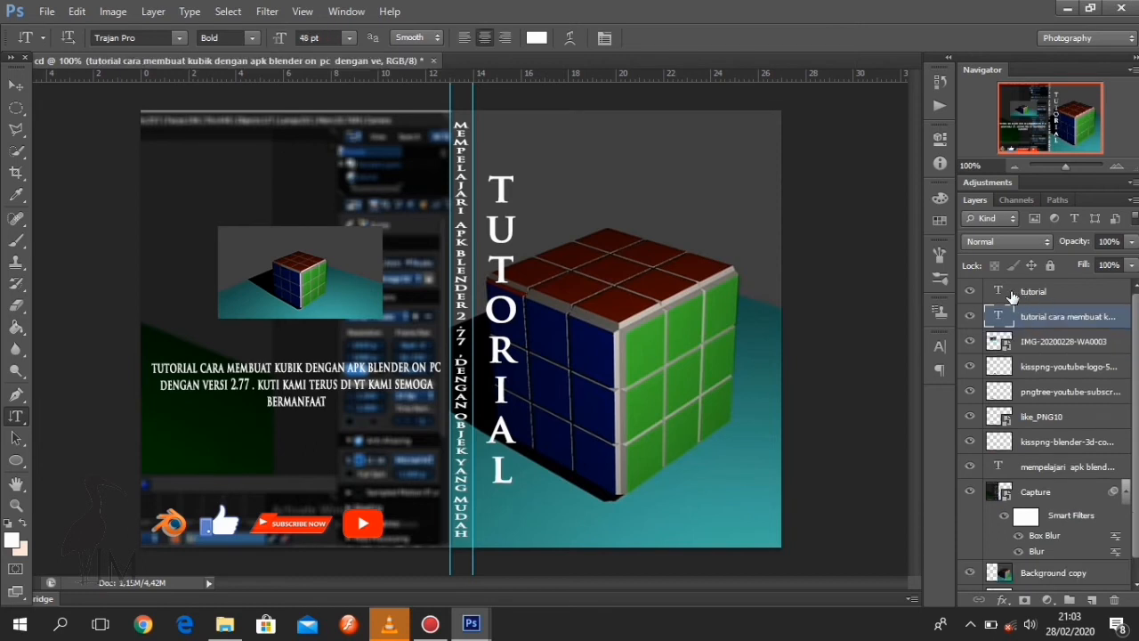
# Try to add the horizontal text "blender" in a small text frame beside the lower letters of "TUTORIAL".
pyautogui.click(1027, 294)
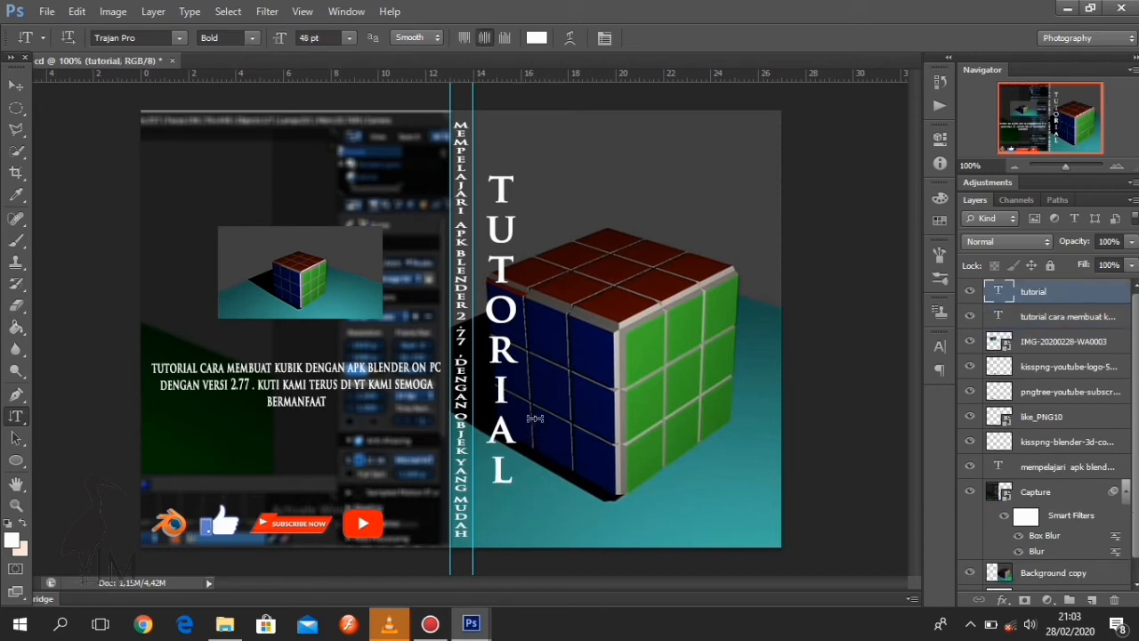
pyautogui.moveTo(536, 418); pyautogui.dragTo(561, 465)
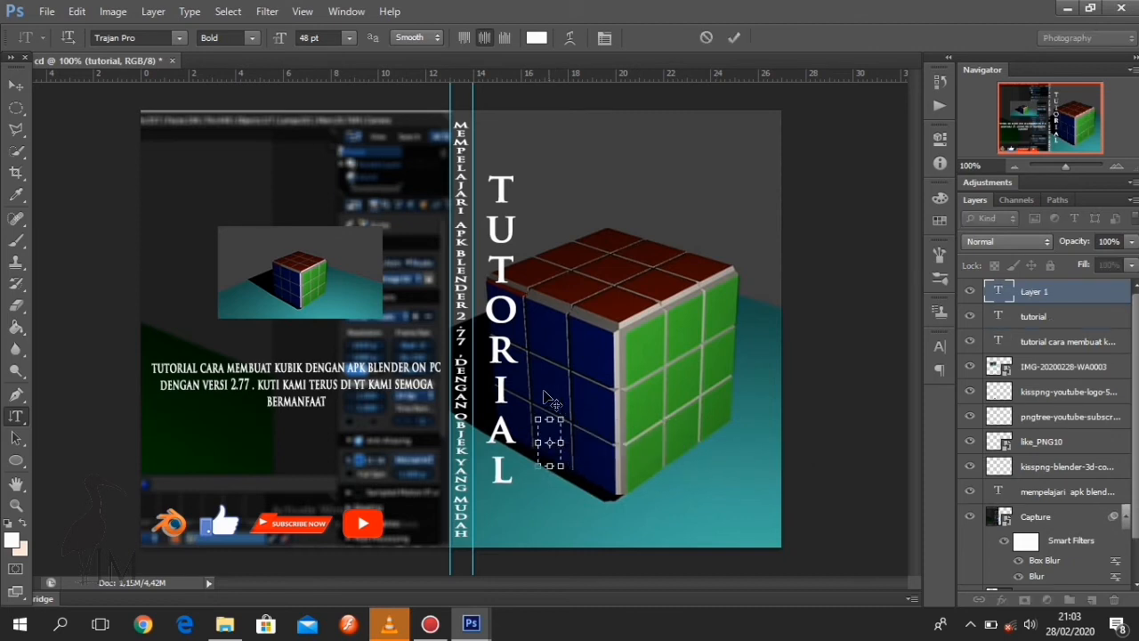
pyautogui.click(64, 37)
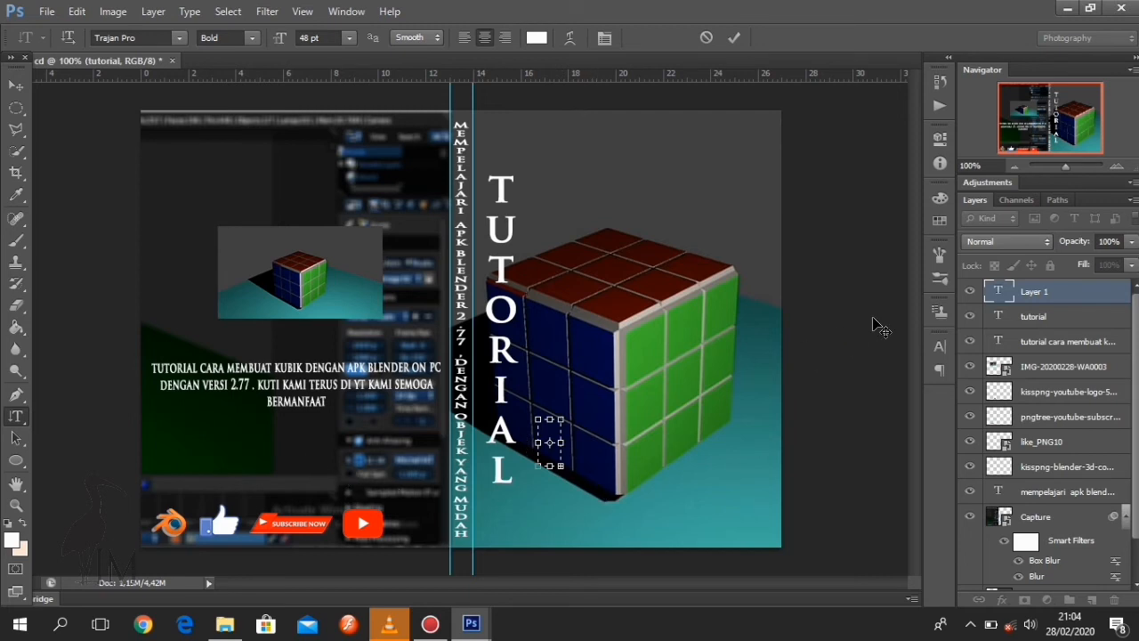
pyautogui.click(1049, 316)
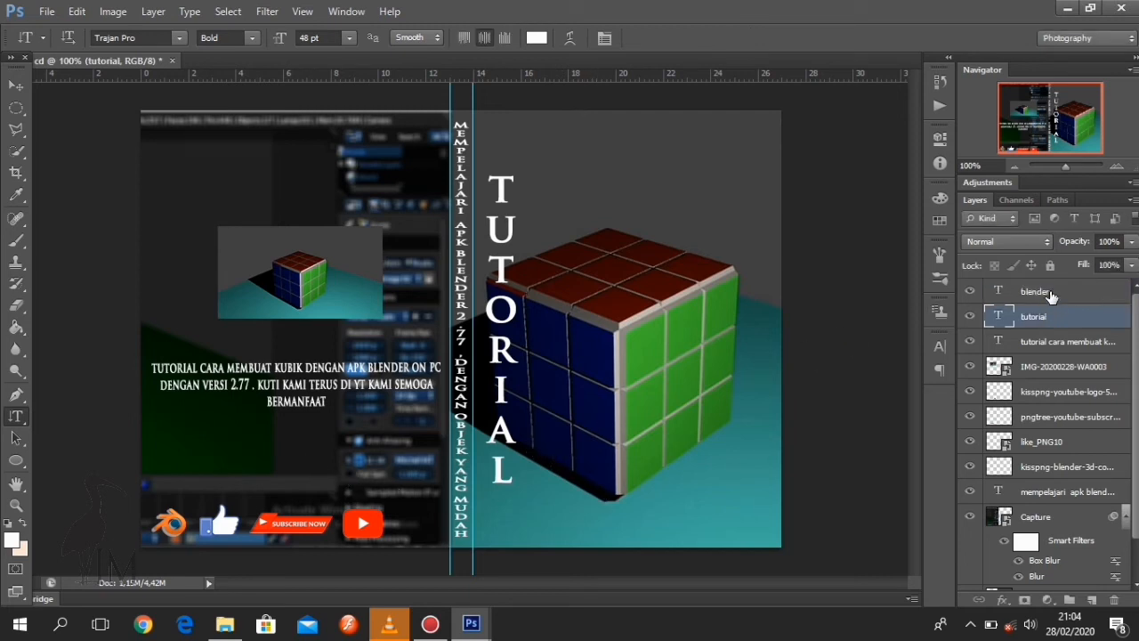
pyautogui.click(1051, 295)
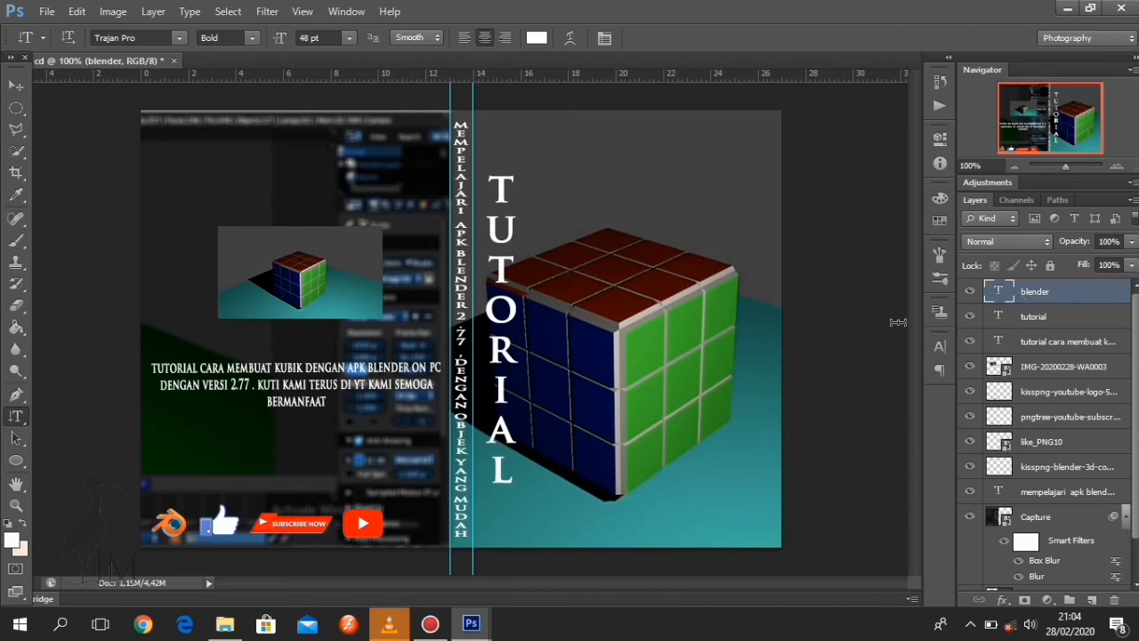
# Hide and show the "blender" text layer to check whether its text appears on the front cover.
pyautogui.moveTo(552, 437)
pyautogui.mouseDown()
pyautogui.moveTo(566, 478)
pyautogui.moveTo(549, 440)
pyautogui.mouseUp()
pyautogui.click(550, 435)
pyautogui.click(1041, 316)
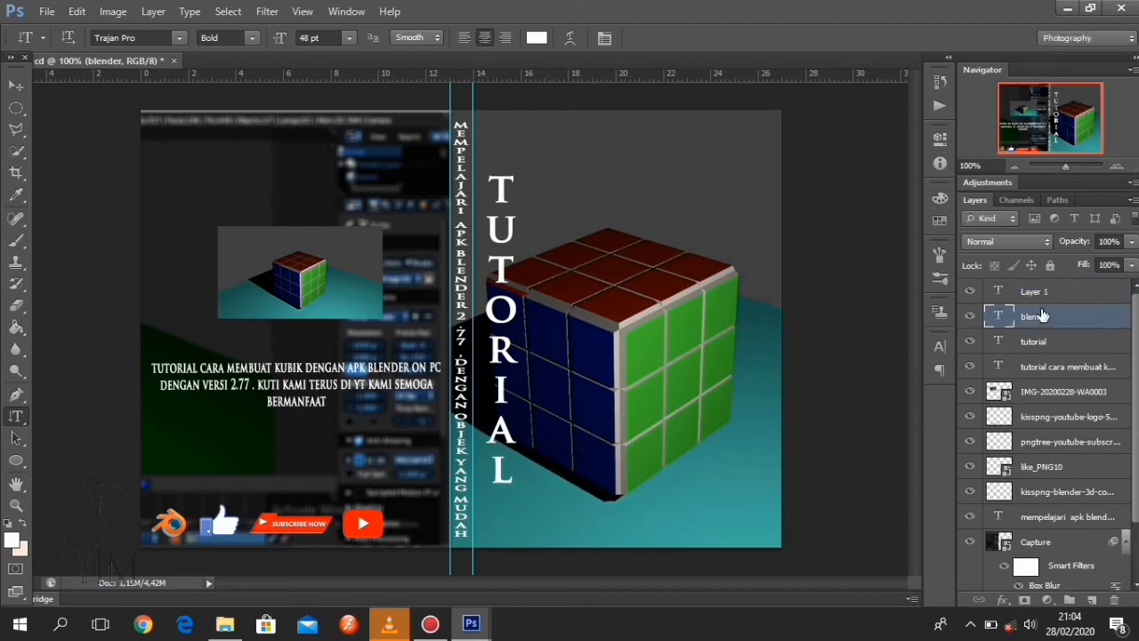
pyautogui.rightClick(1043, 317)
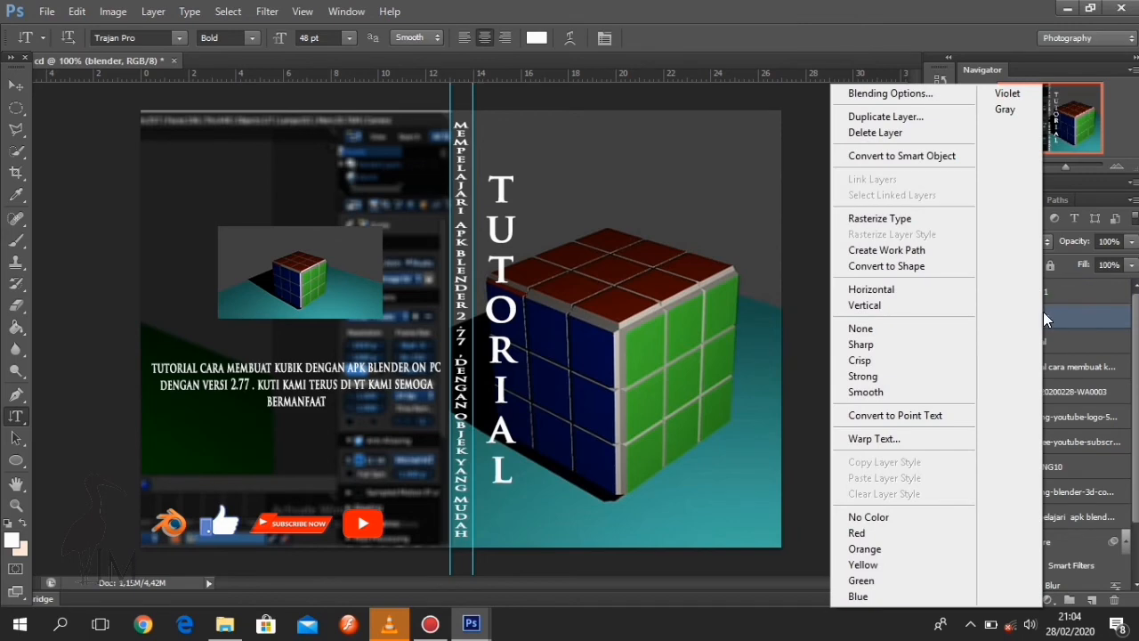
pyautogui.click(1053, 318)
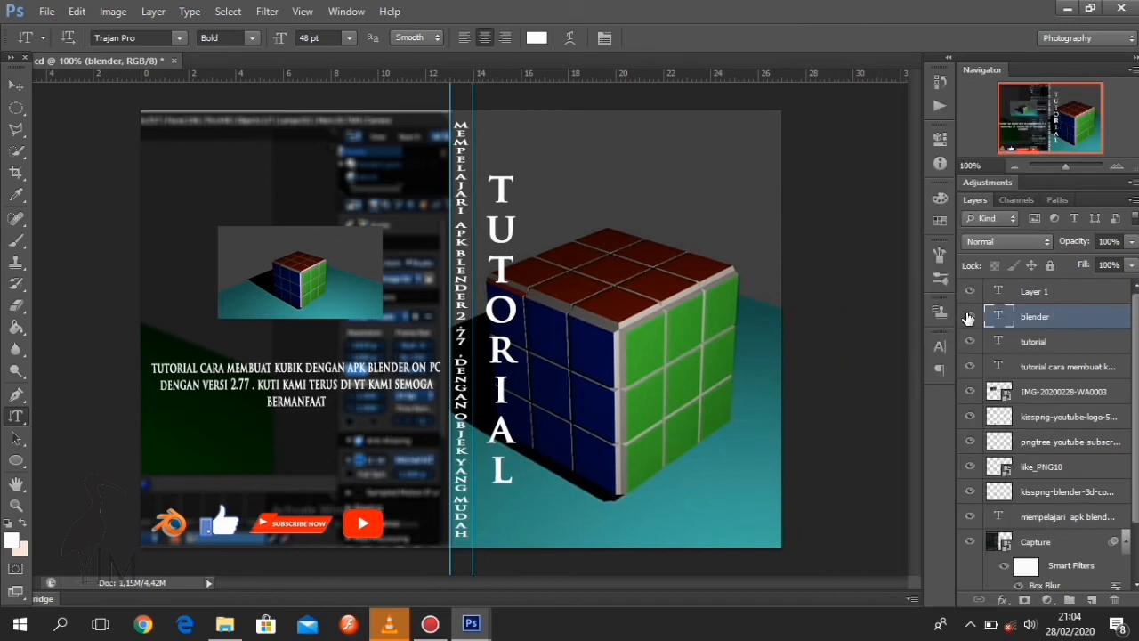
pyautogui.click(968, 317)
pyautogui.click(968, 317)
pyautogui.click(968, 318)
pyautogui.click(968, 317)
# Delete the empty text layer and the "blender" text layer above the "tutorial" layer.
pyautogui.click(1014, 294)
pyautogui.press('Delete')
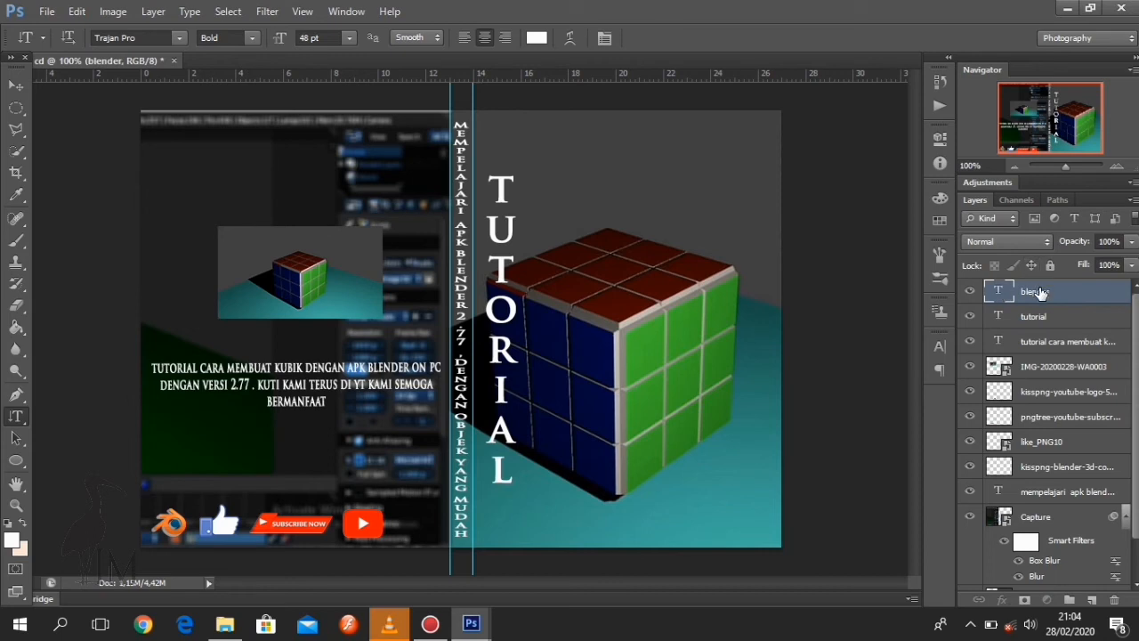
pyautogui.press('Delete')
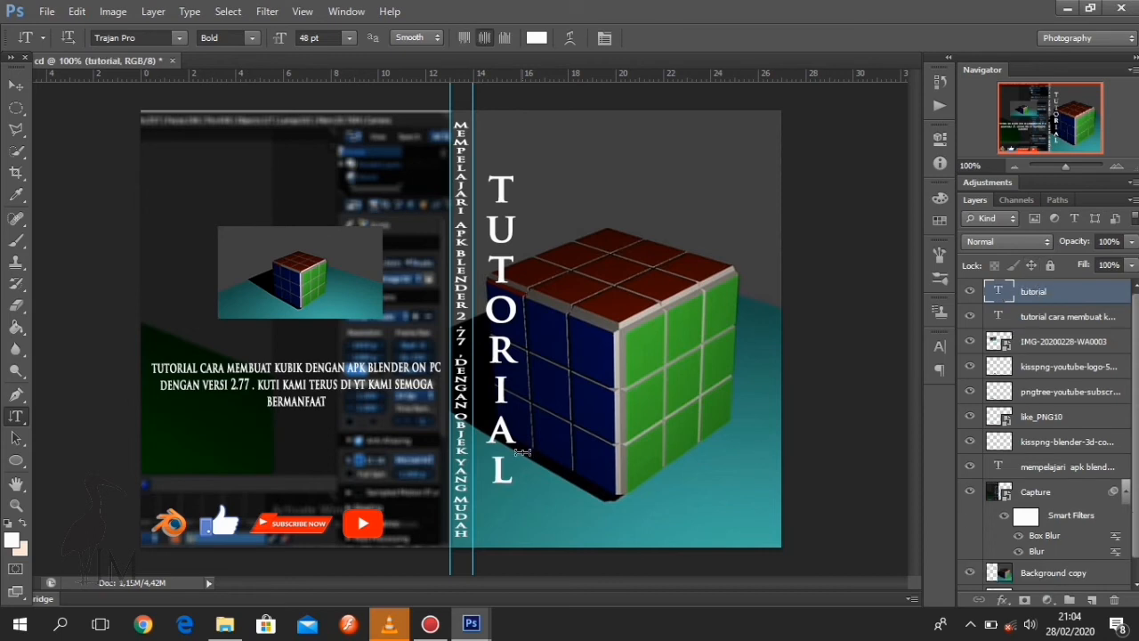
# Add the horizontal text "blender 2.77" at 48 pt beside the lower letters of "TUTORIAL" on the front cover.
pyautogui.click(558, 434)
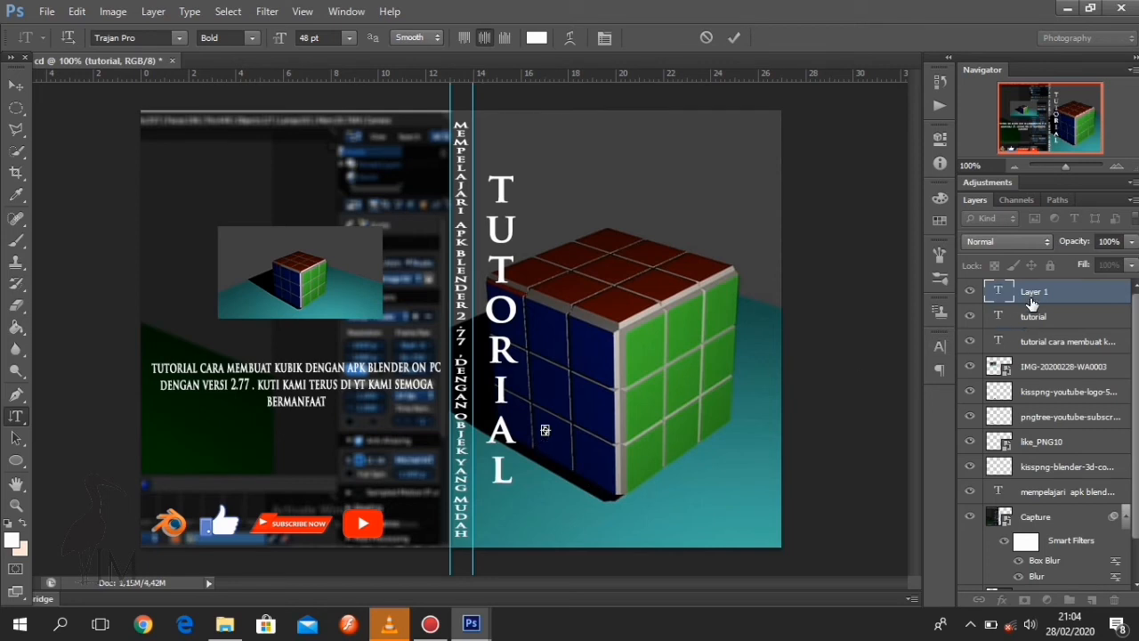
pyautogui.click(1035, 294)
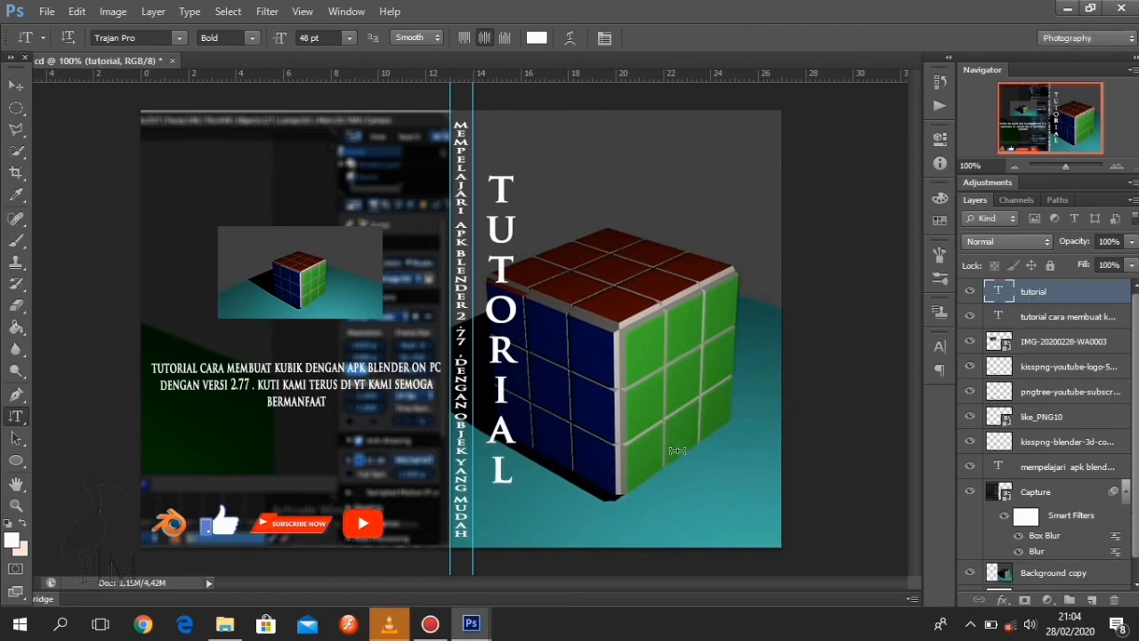
pyautogui.click(540, 449)
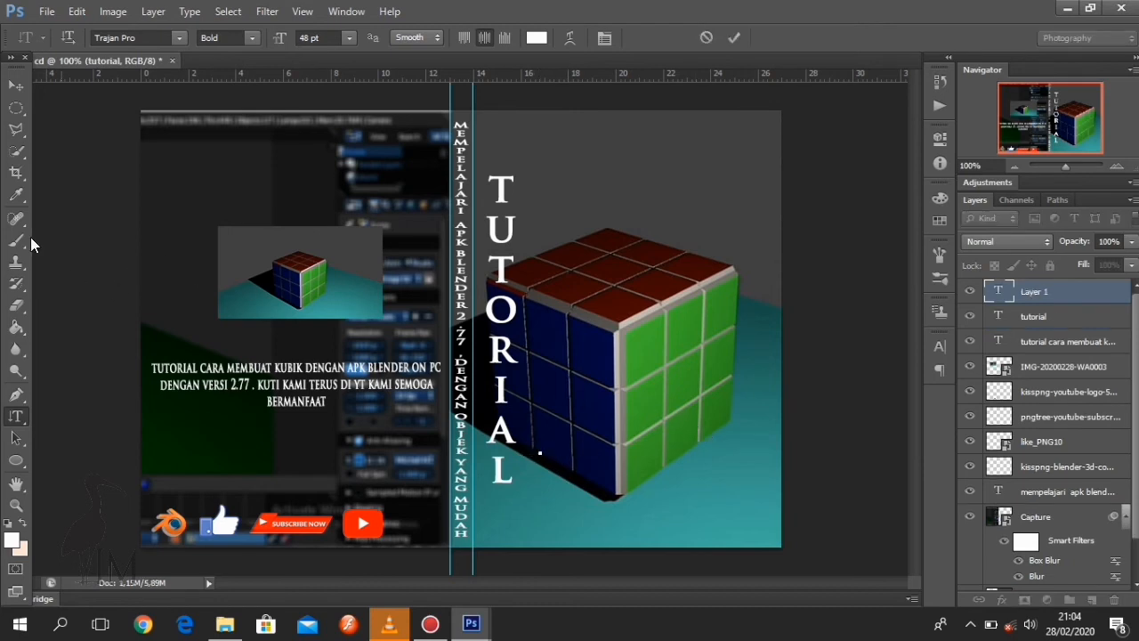
pyautogui.click(68, 37)
pyautogui.write('BE')
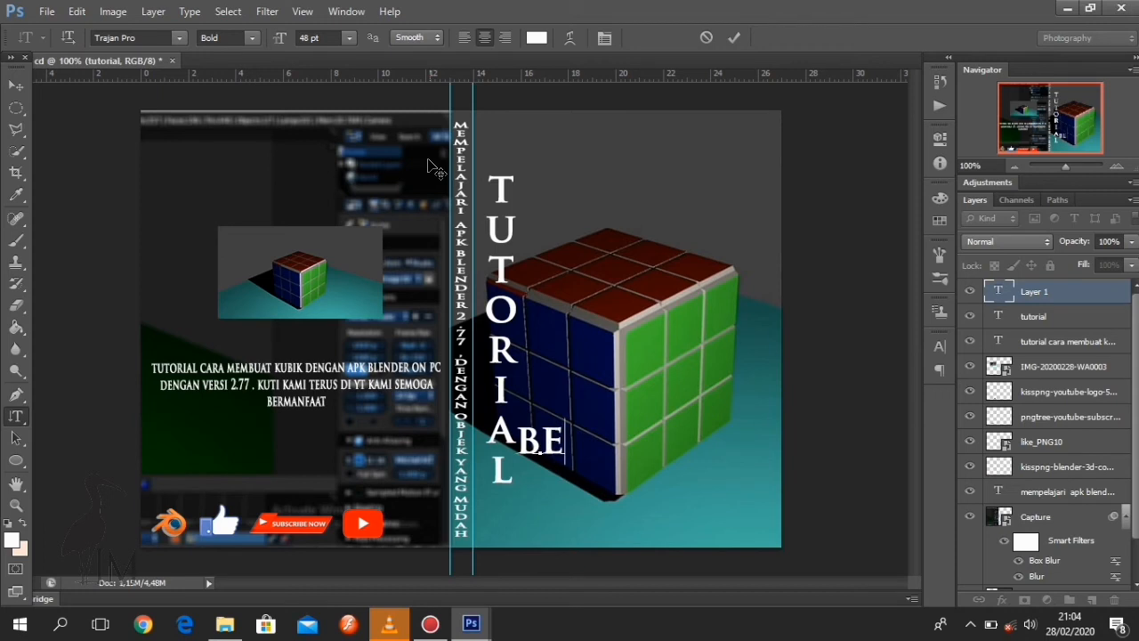
pyautogui.press('BackSpace')
pyautogui.write('LEN')
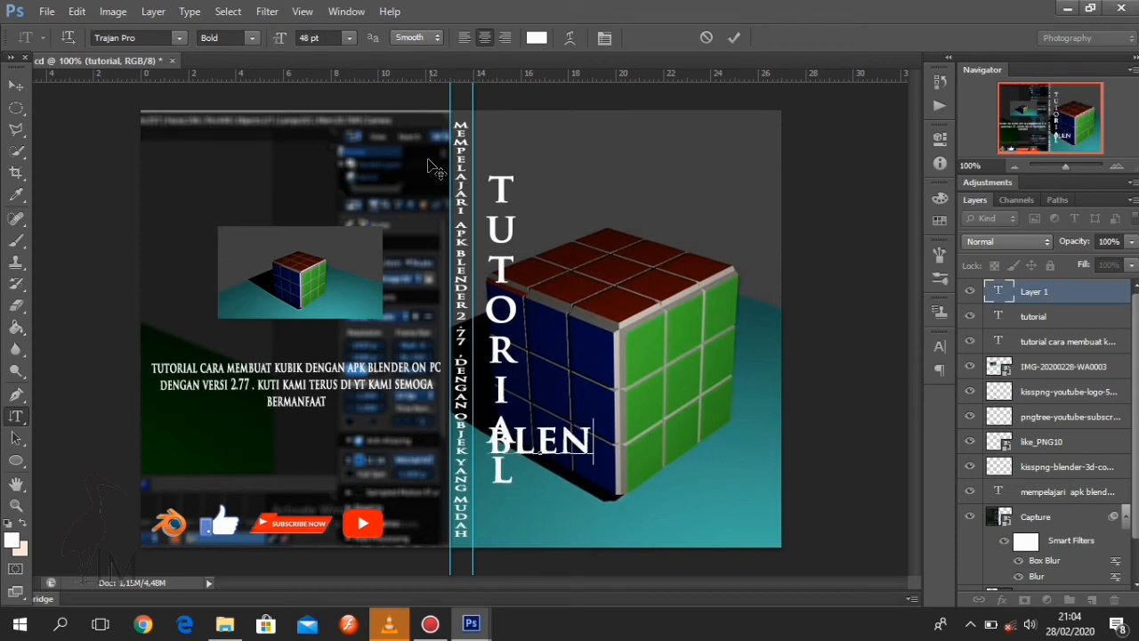
pyautogui.write('DER')
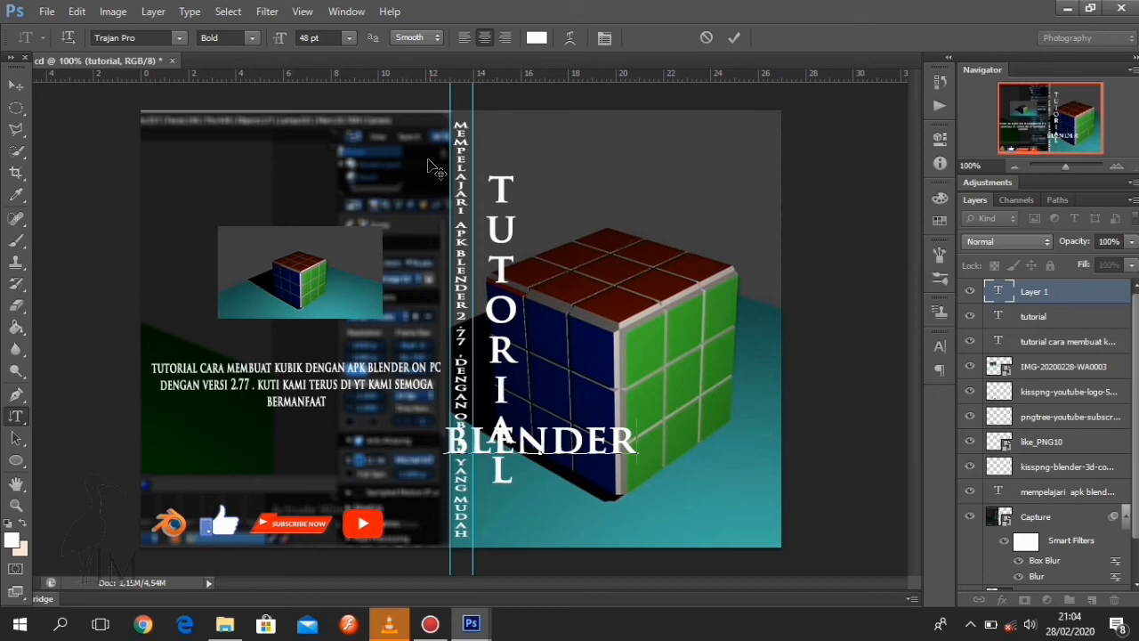
pyautogui.write('2.7')
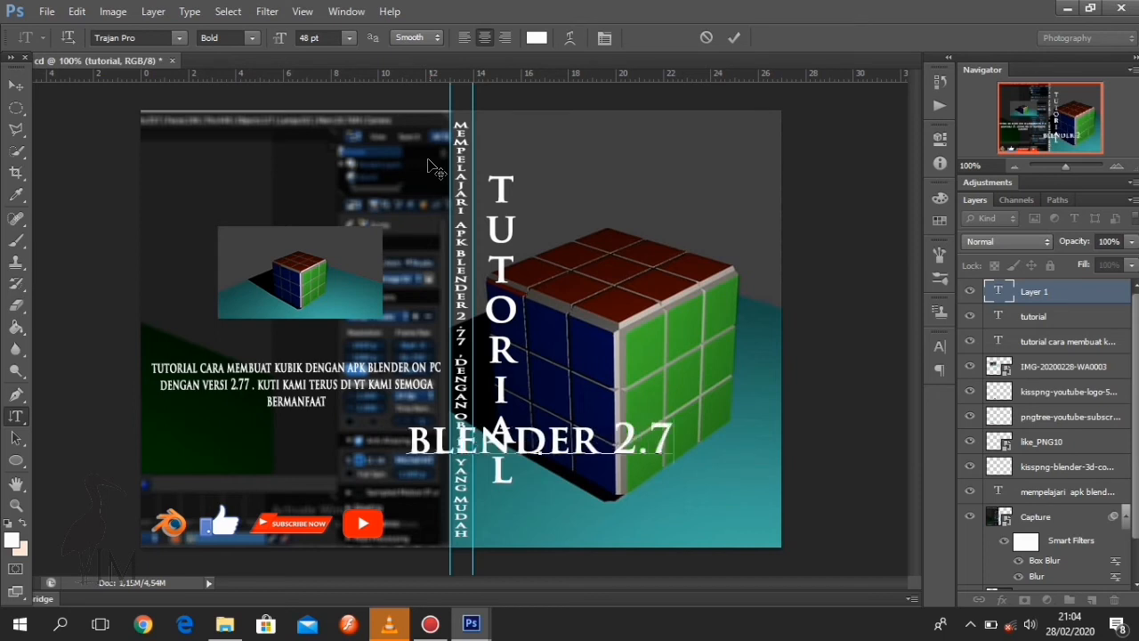
pyautogui.write('7')
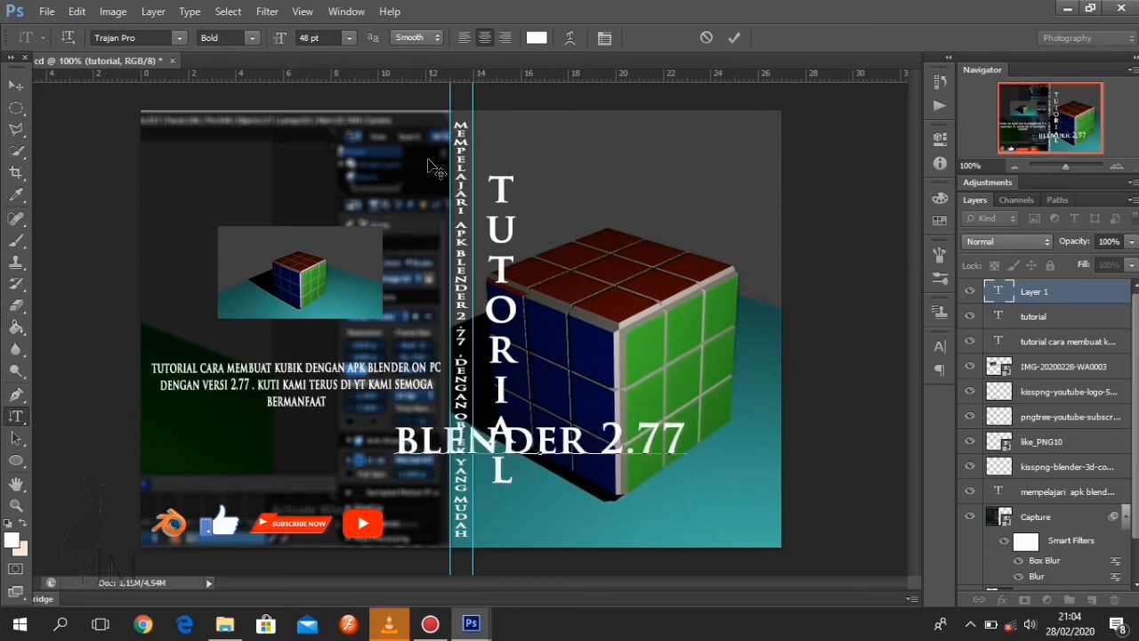
# Scale the "blender 2.77" text to about 80% and place it beside the "L" of "TUTORIAL".
pyautogui.click(19, 86)
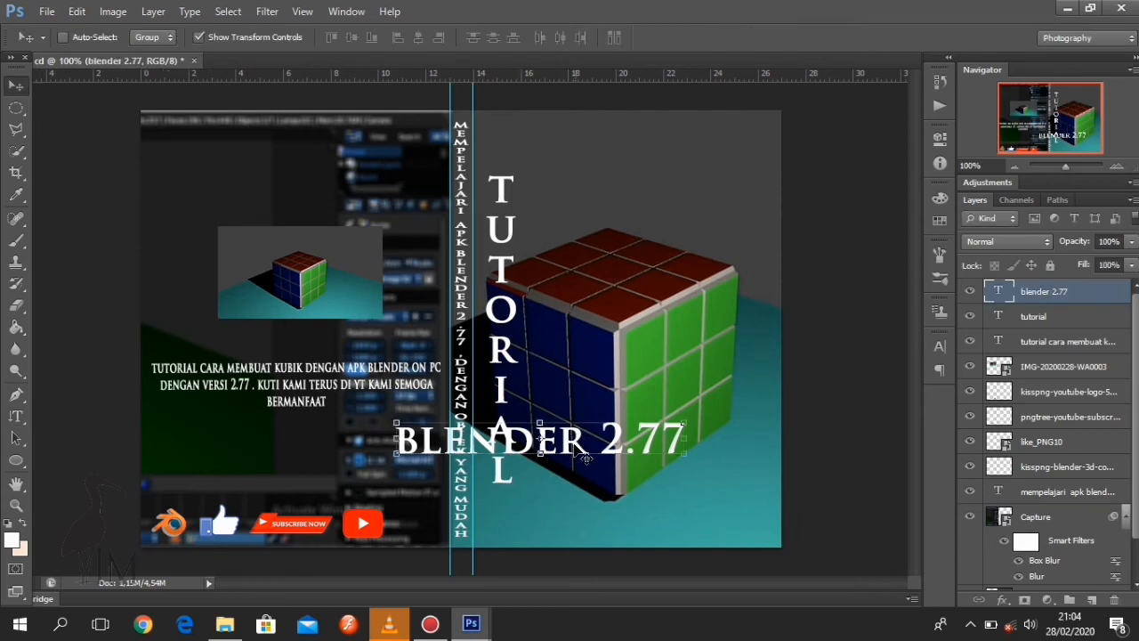
pyautogui.moveTo(587, 457); pyautogui.dragTo(667, 461)
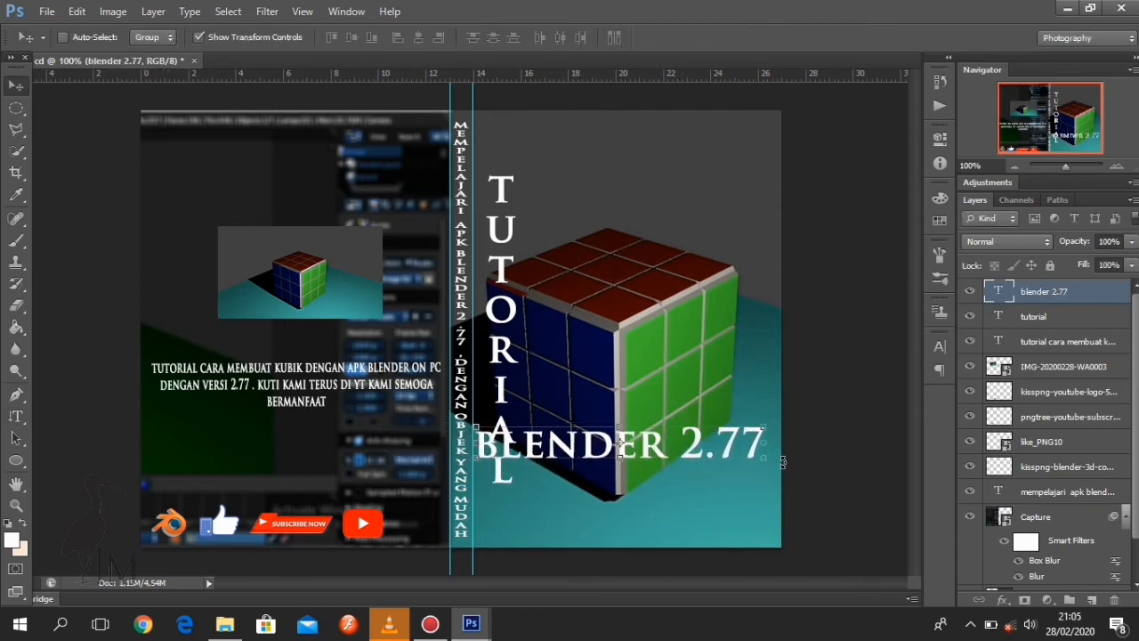
pyautogui.moveTo(767, 461); pyautogui.dragTo(723, 468)
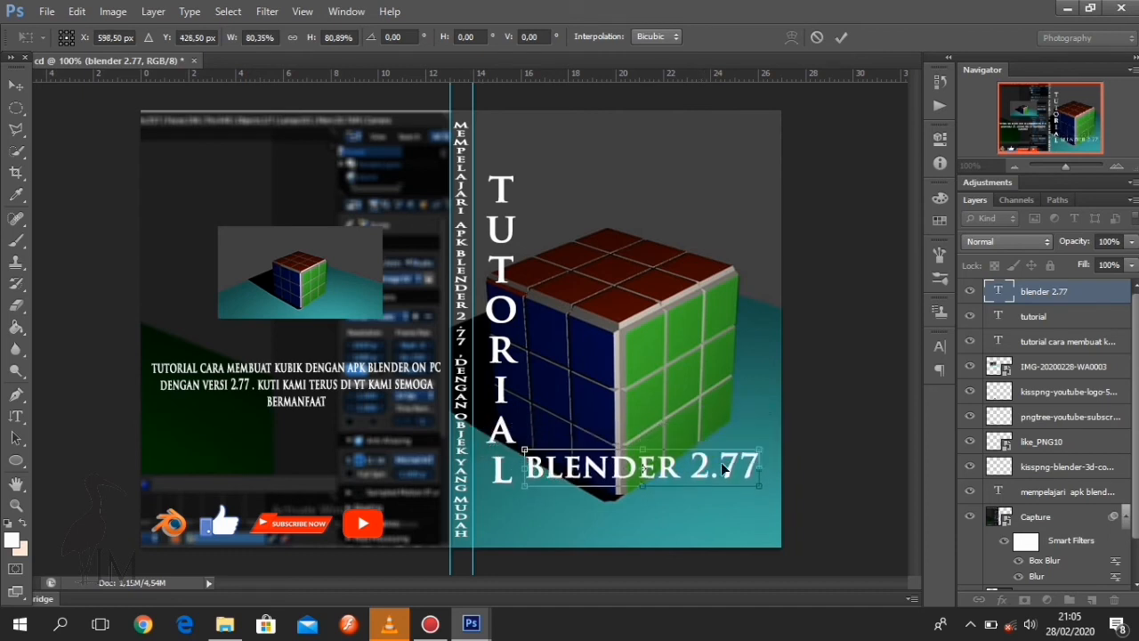
pyautogui.click(940, 344)
pyautogui.press('Return')
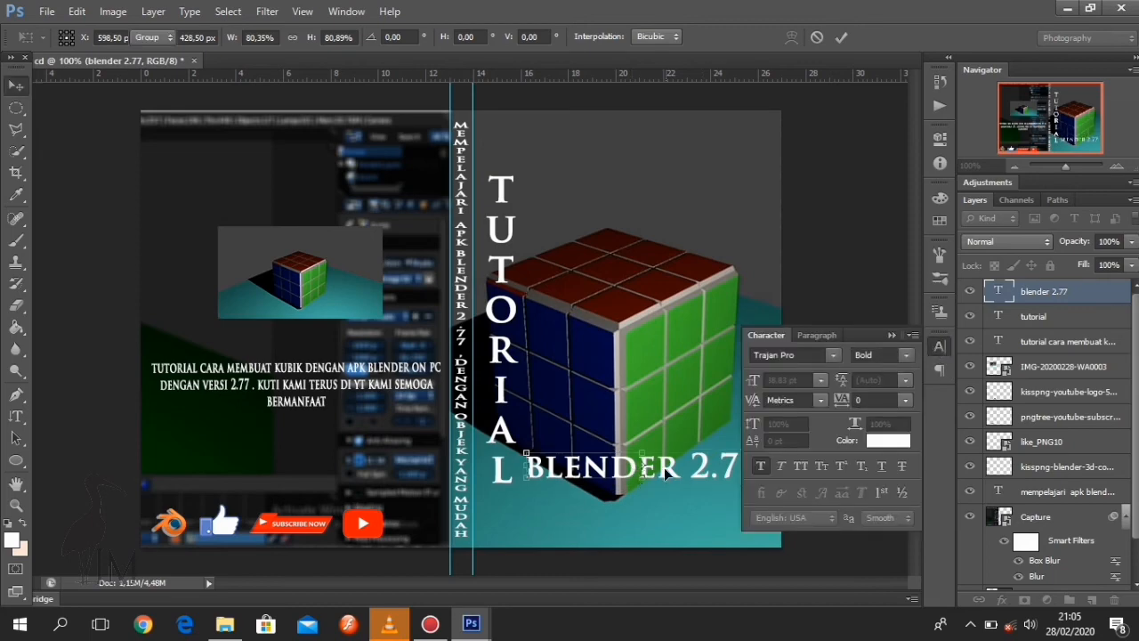
# Set the text color of "blender 2.77" to bright green, 48ff00.
pyautogui.click(898, 440)
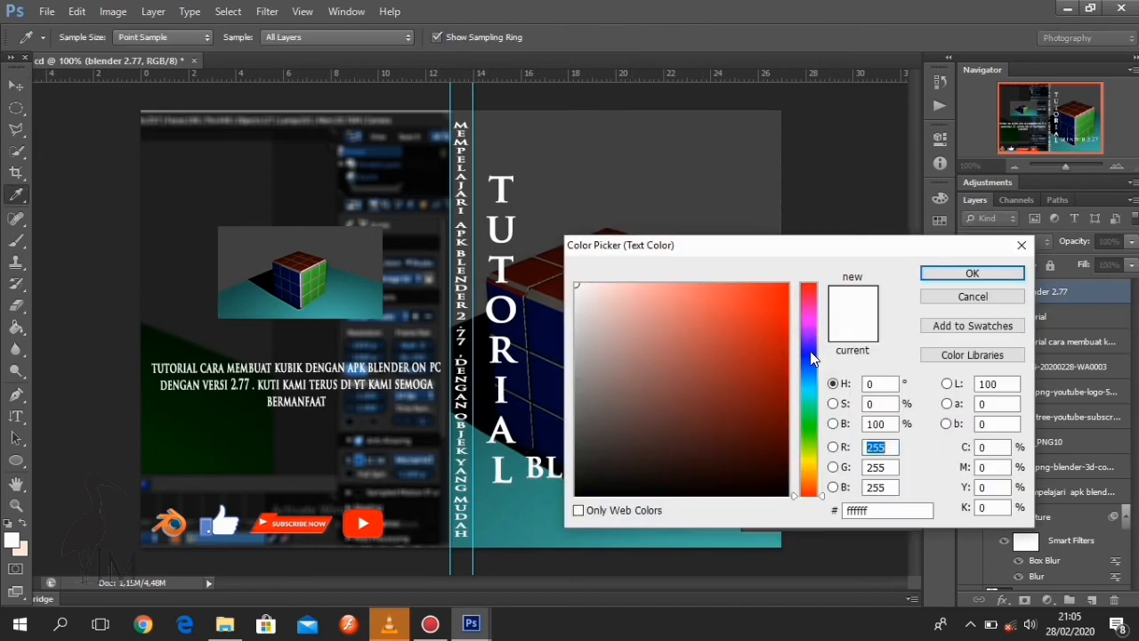
pyautogui.moveTo(809, 356); pyautogui.dragTo(810, 434)
pyautogui.click(774, 287)
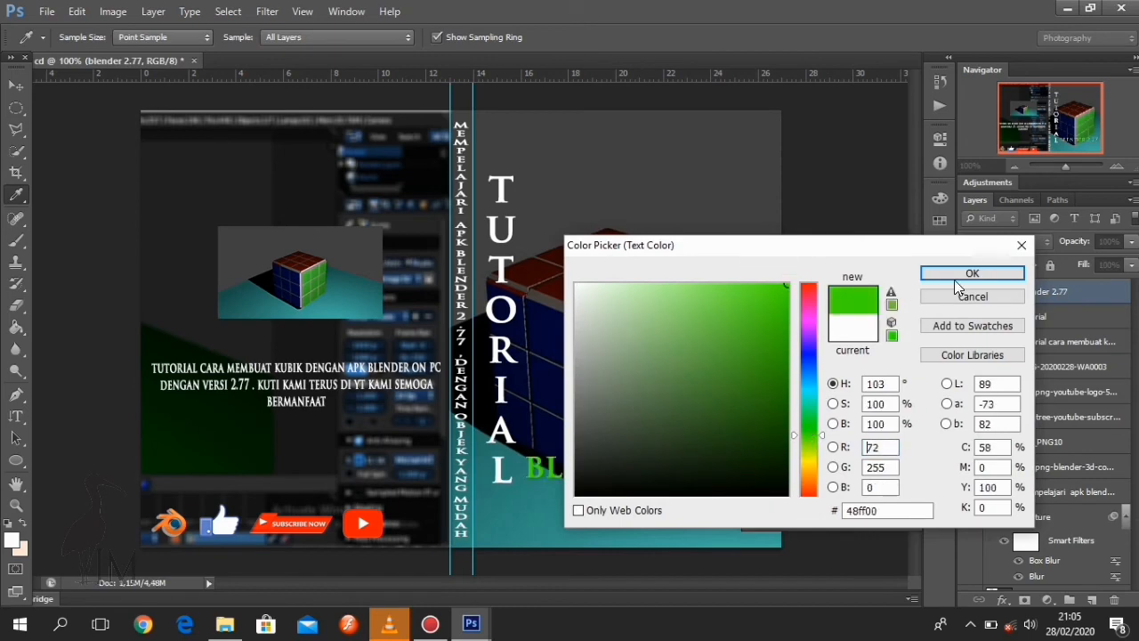
pyautogui.click(968, 273)
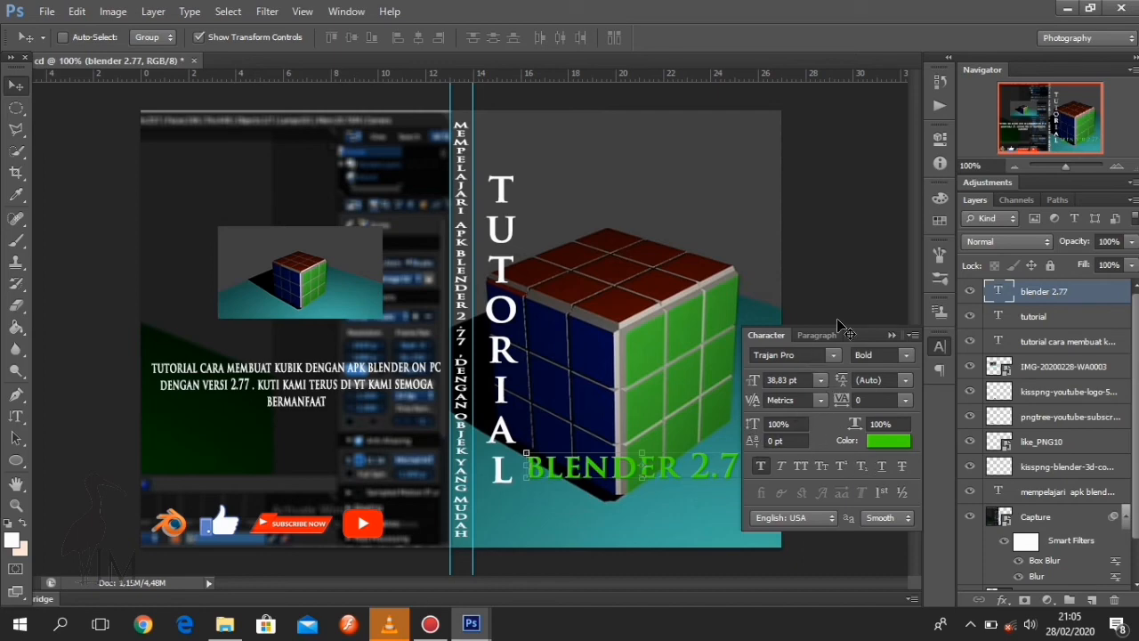
pyautogui.click(891, 334)
# Add a 3 px black outside stroke to the "blender 2.77" text layer.
pyautogui.rightClick(1043, 296)
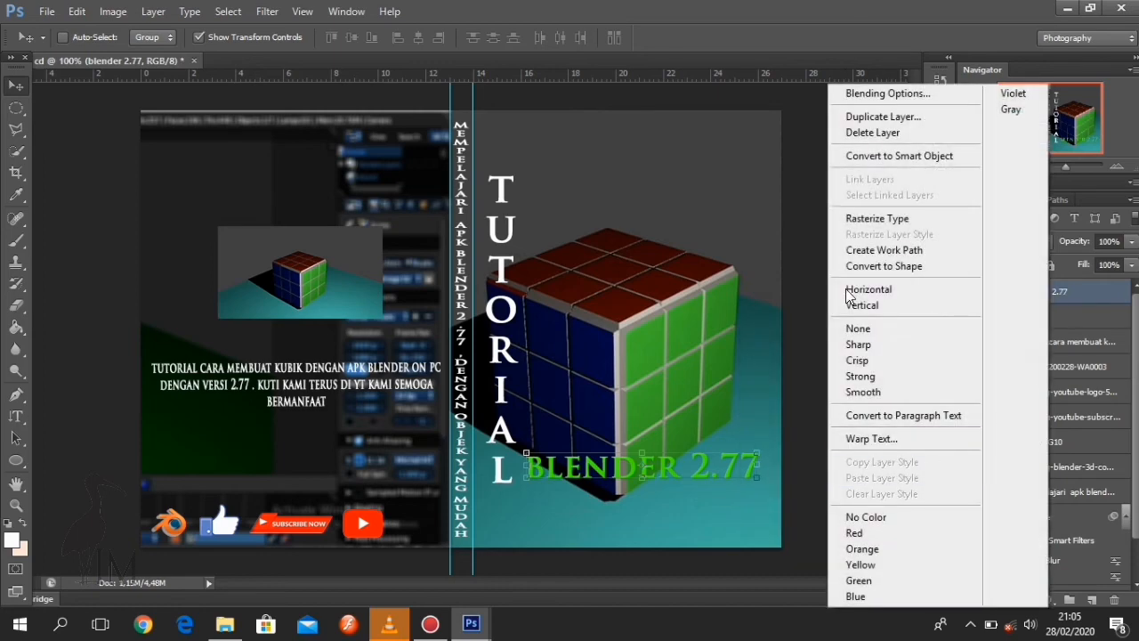
pyautogui.click(902, 94)
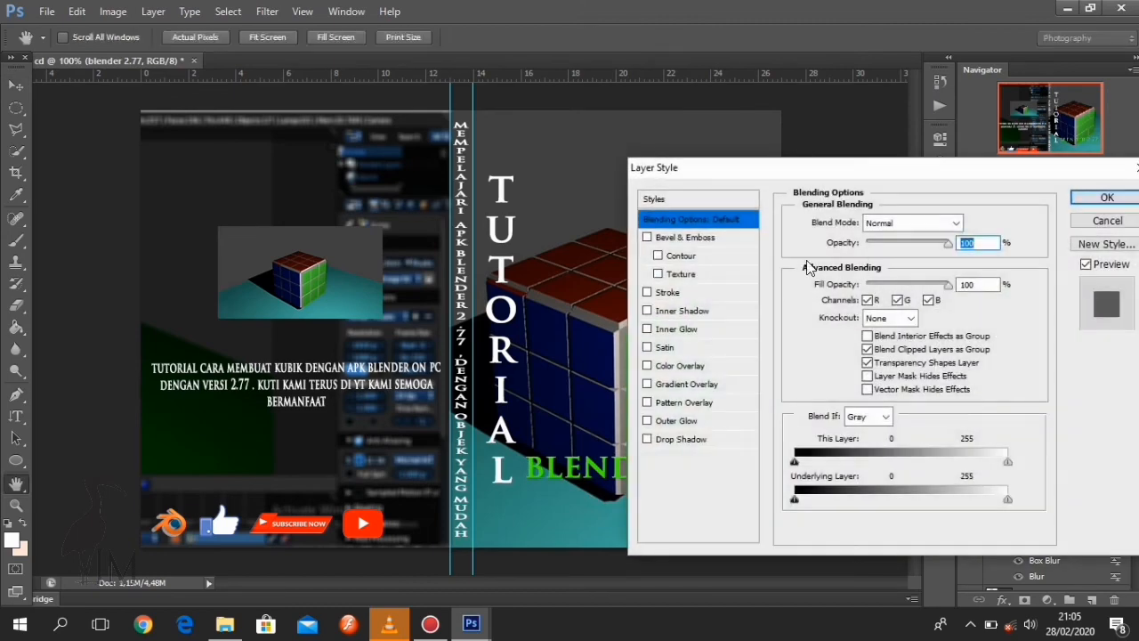
pyautogui.click(692, 295)
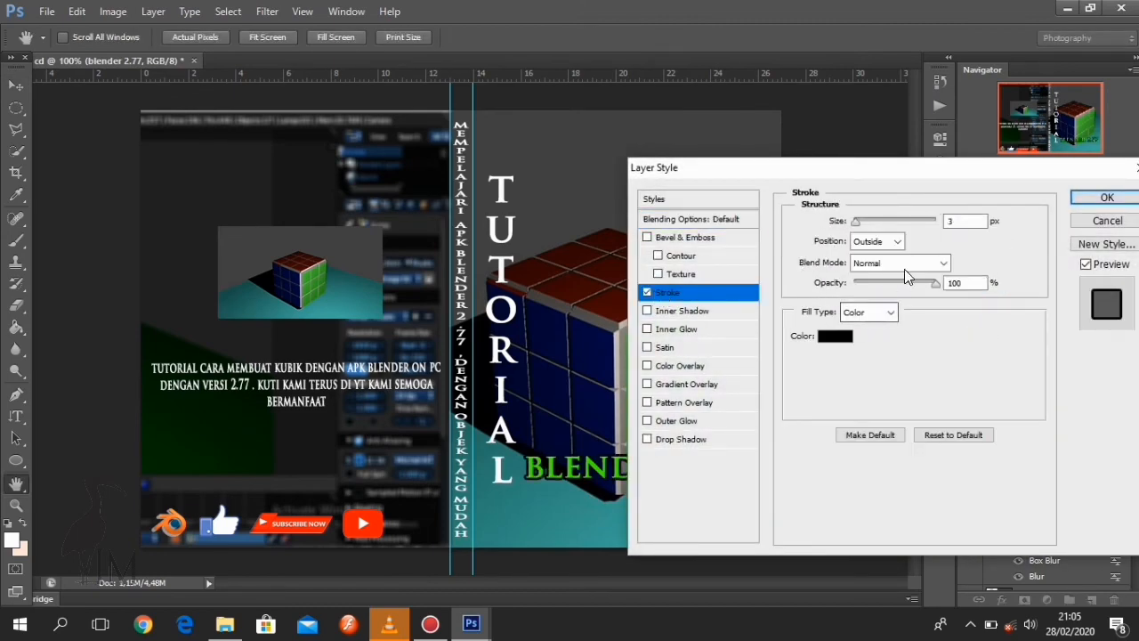
pyautogui.click(1106, 197)
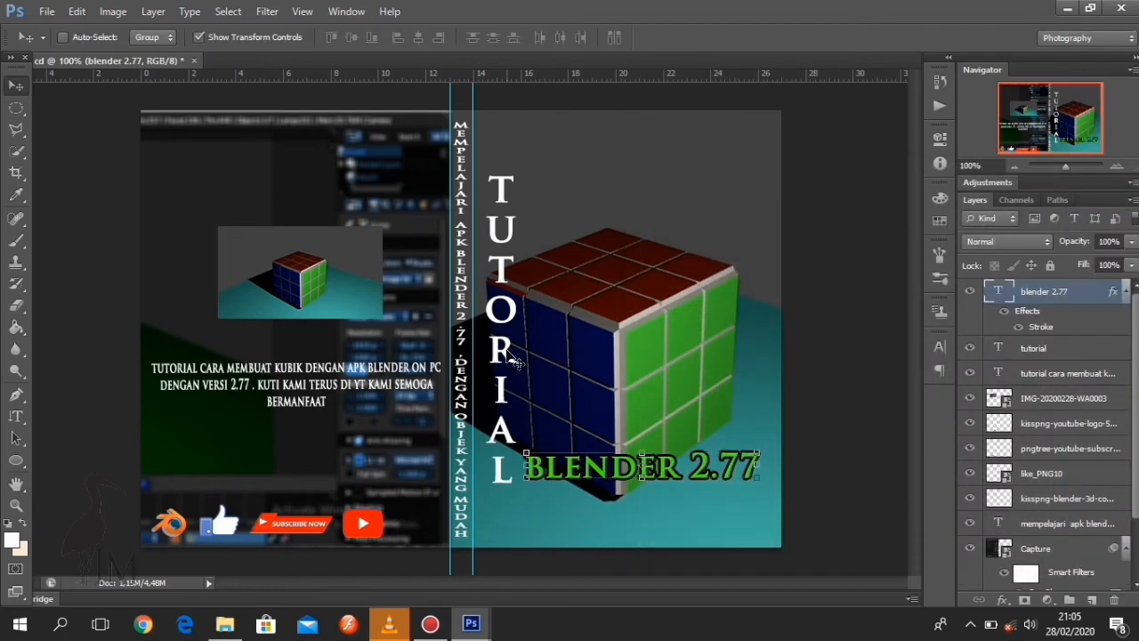
# Add a 3 px black outside stroke to the "tutorial" text layer.
pyautogui.click(1037, 352)
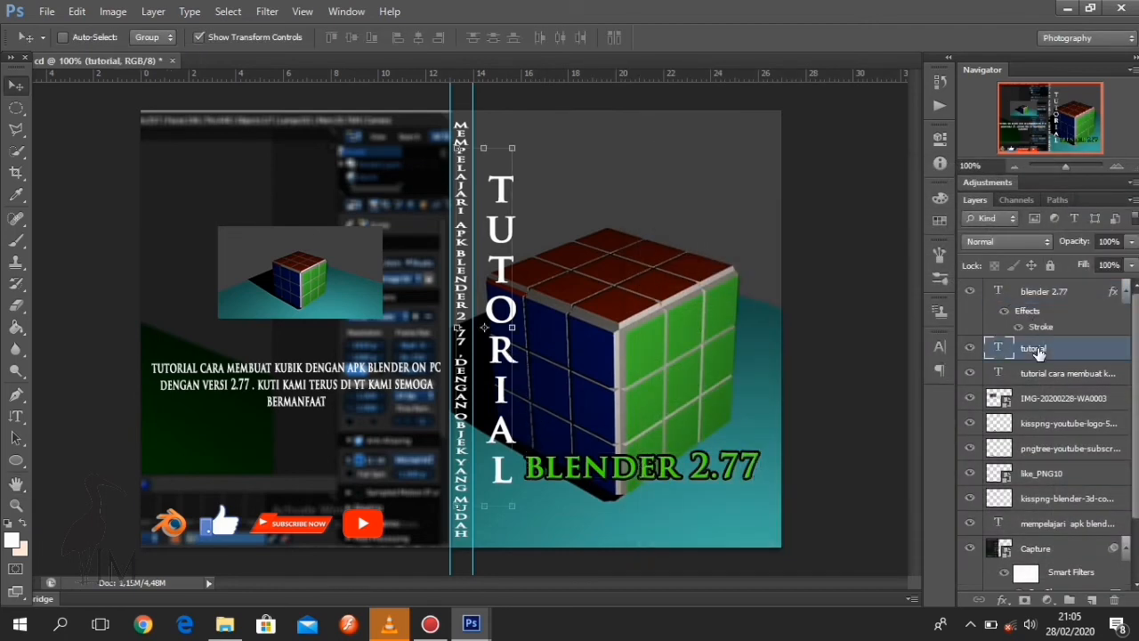
pyautogui.rightClick(1031, 351)
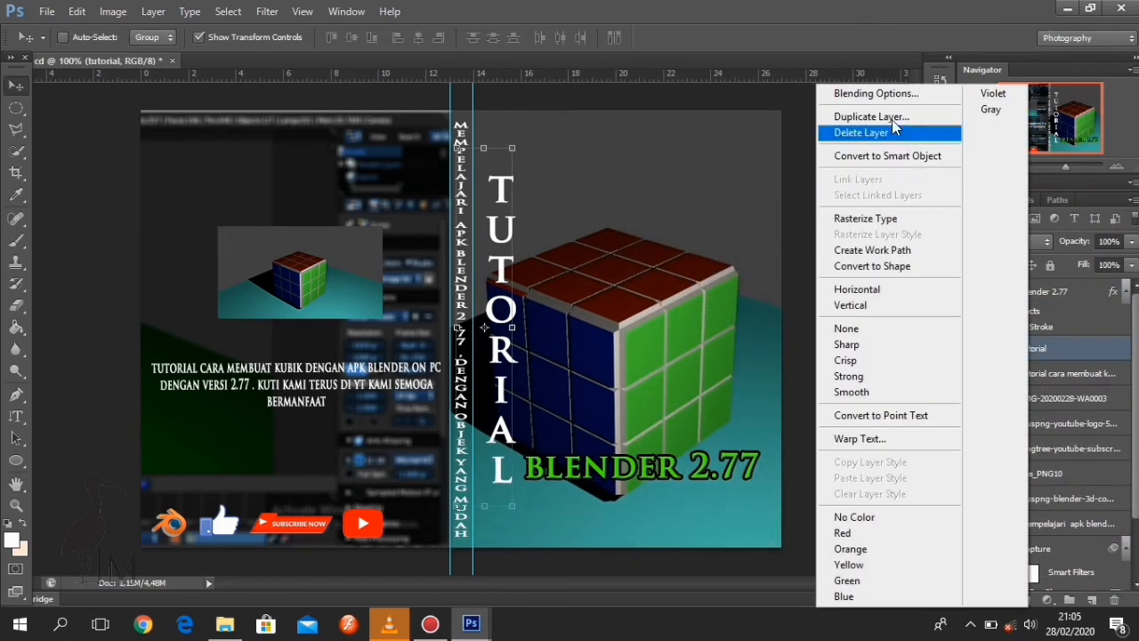
pyautogui.click(888, 94)
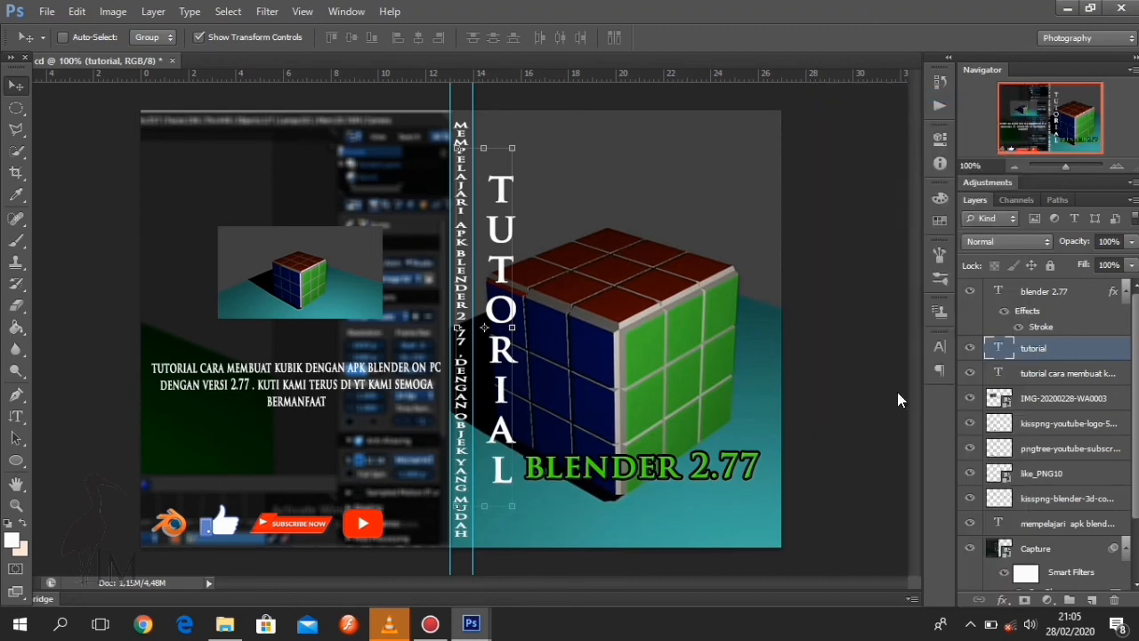
pyautogui.click(665, 294)
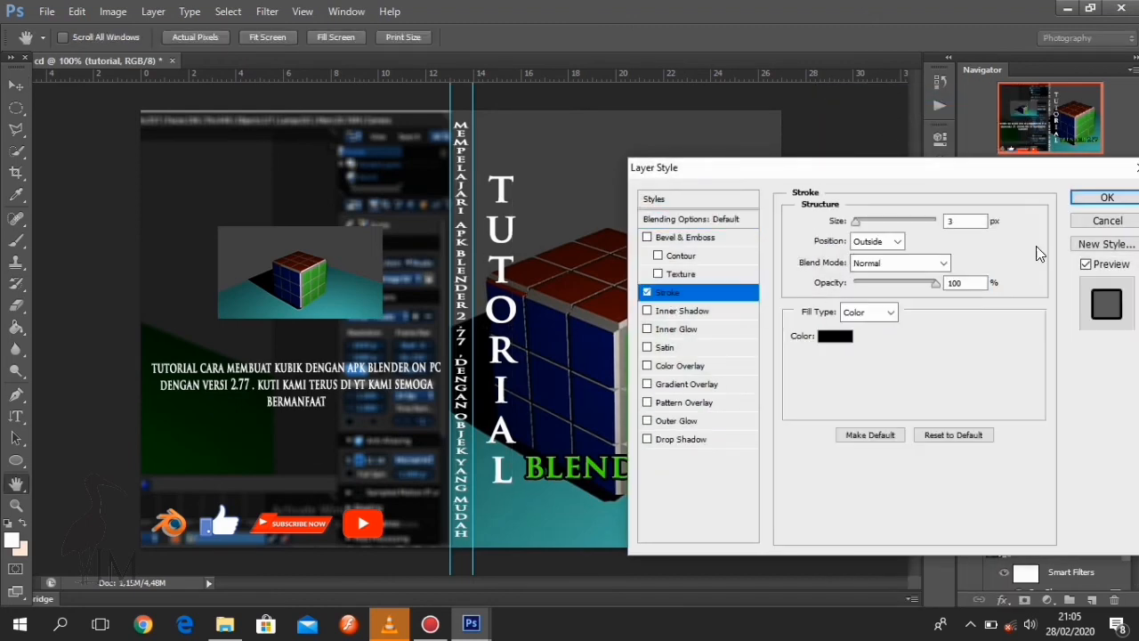
pyautogui.click(1107, 197)
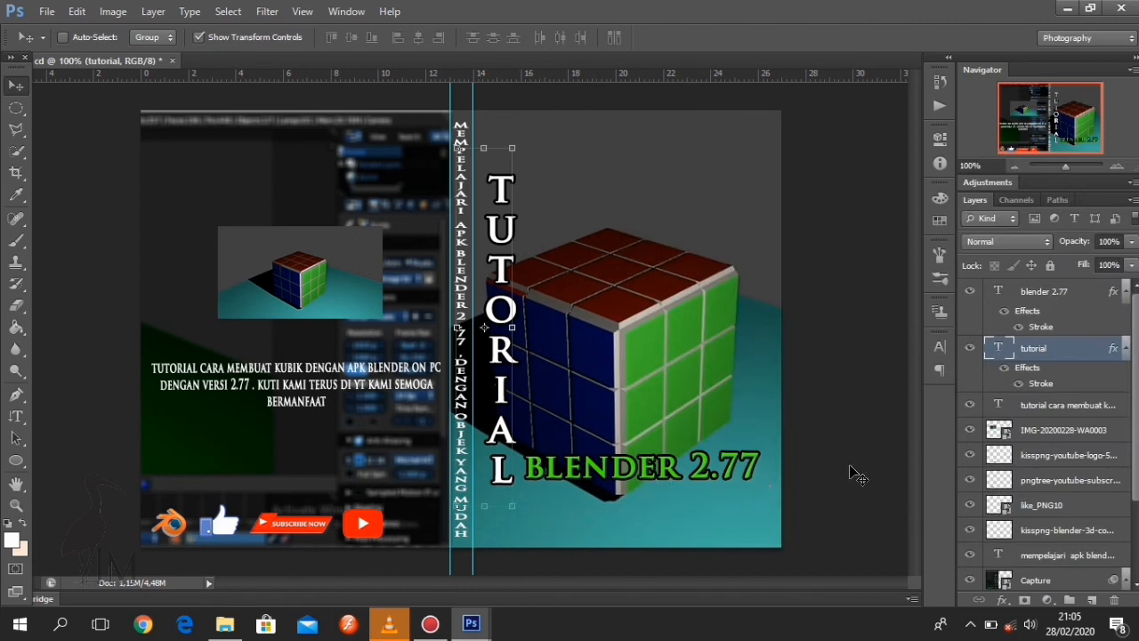
# Add the horizontal text "kubik" at 48 pt and place it just below the "L" of "TUTORIAL".
pyautogui.click(1015, 294)
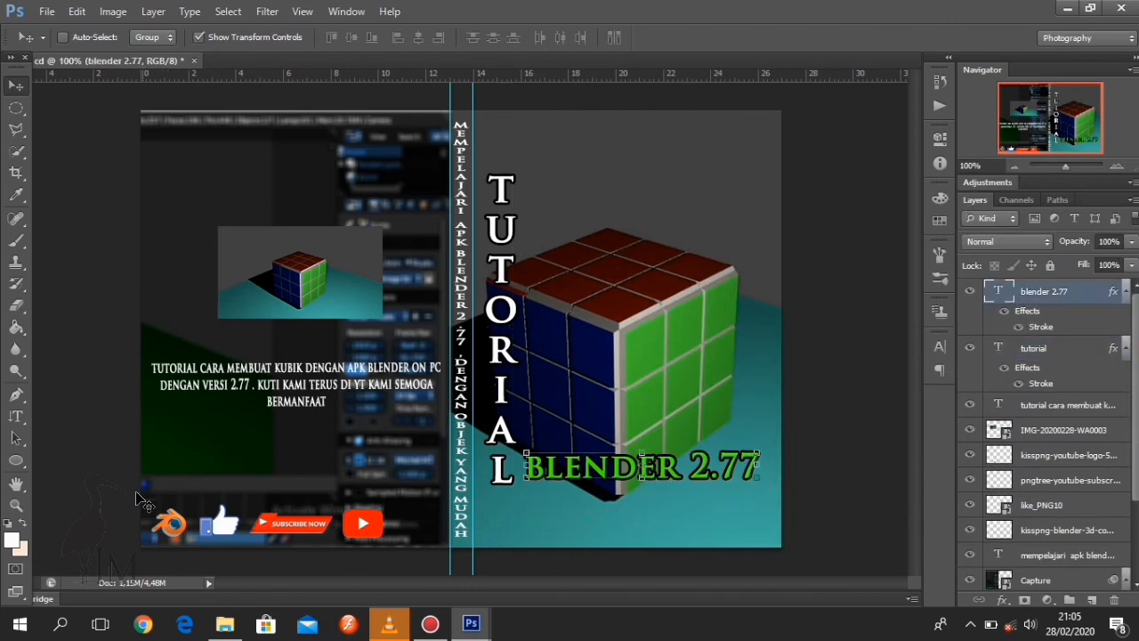
pyautogui.click(12, 418)
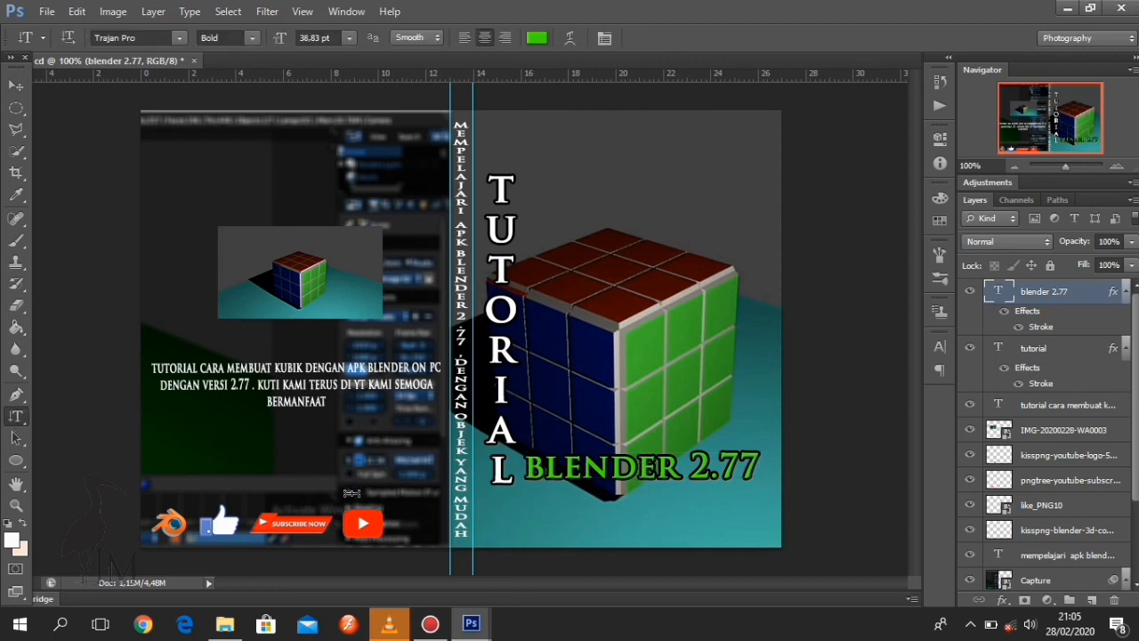
pyautogui.click(505, 502)
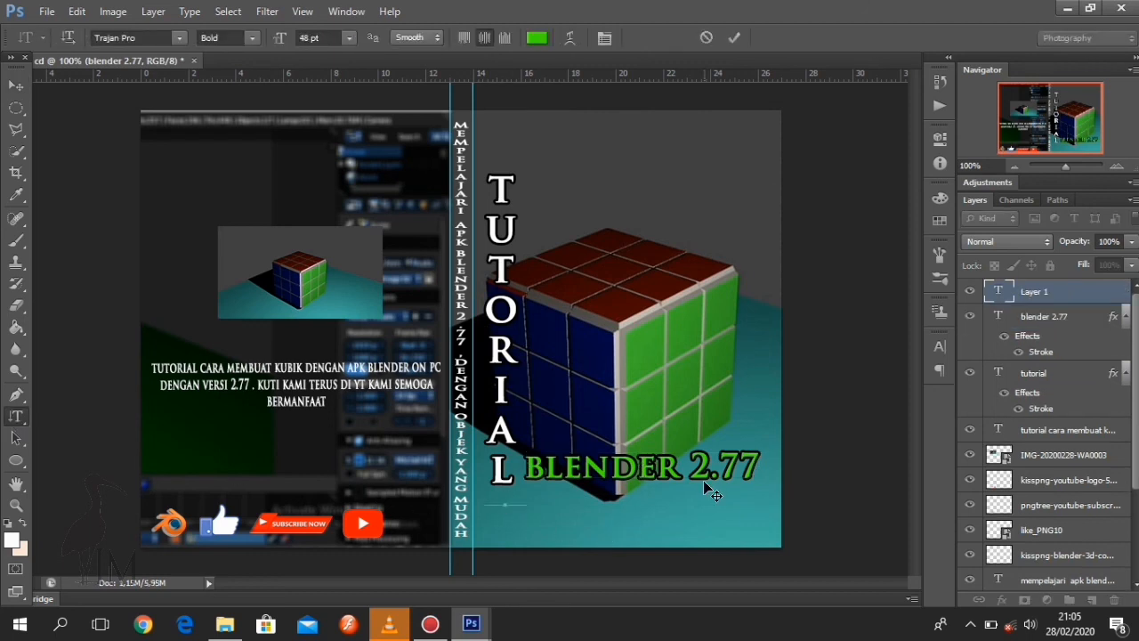
pyautogui.click(69, 39)
pyautogui.write('KU')
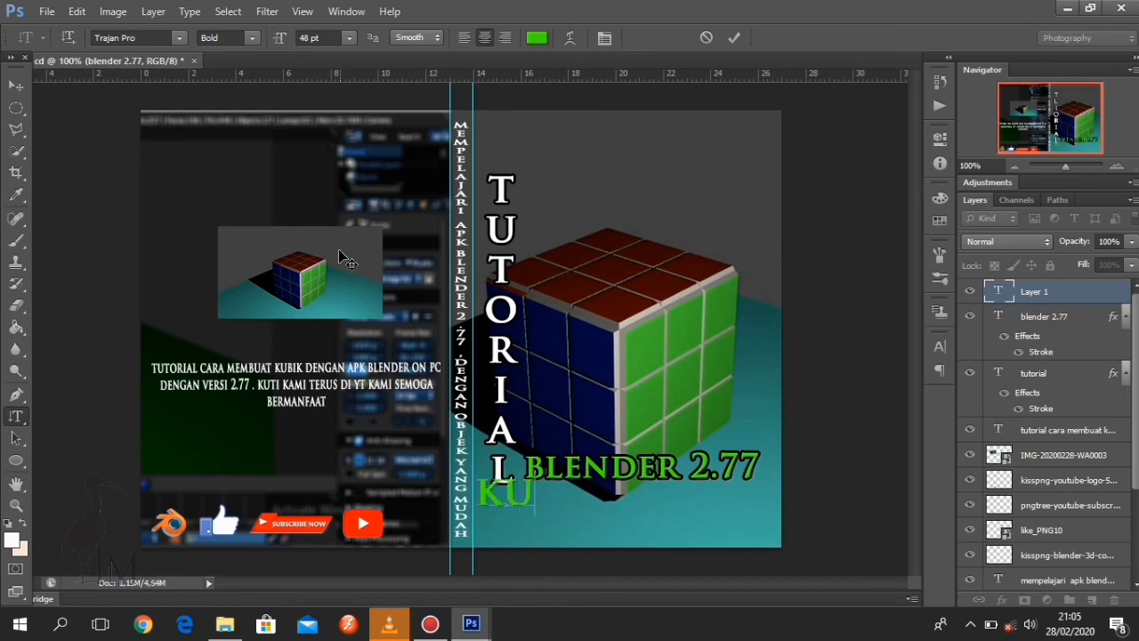
pyautogui.write('BBI')
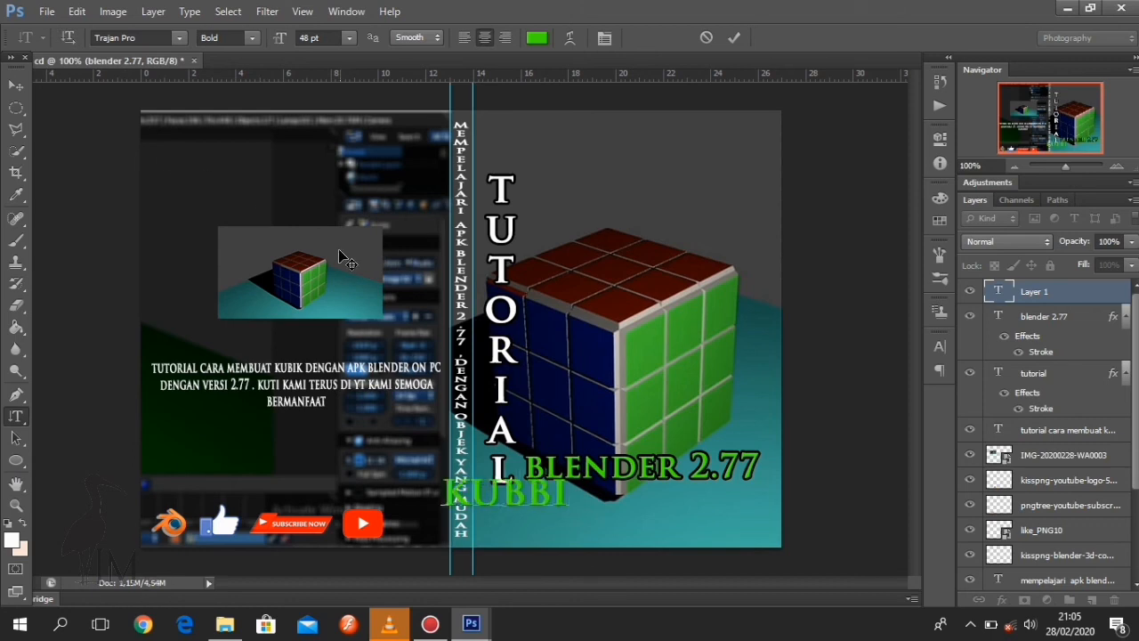
pyautogui.press('BackSpace')
pyautogui.press('BackSpace')
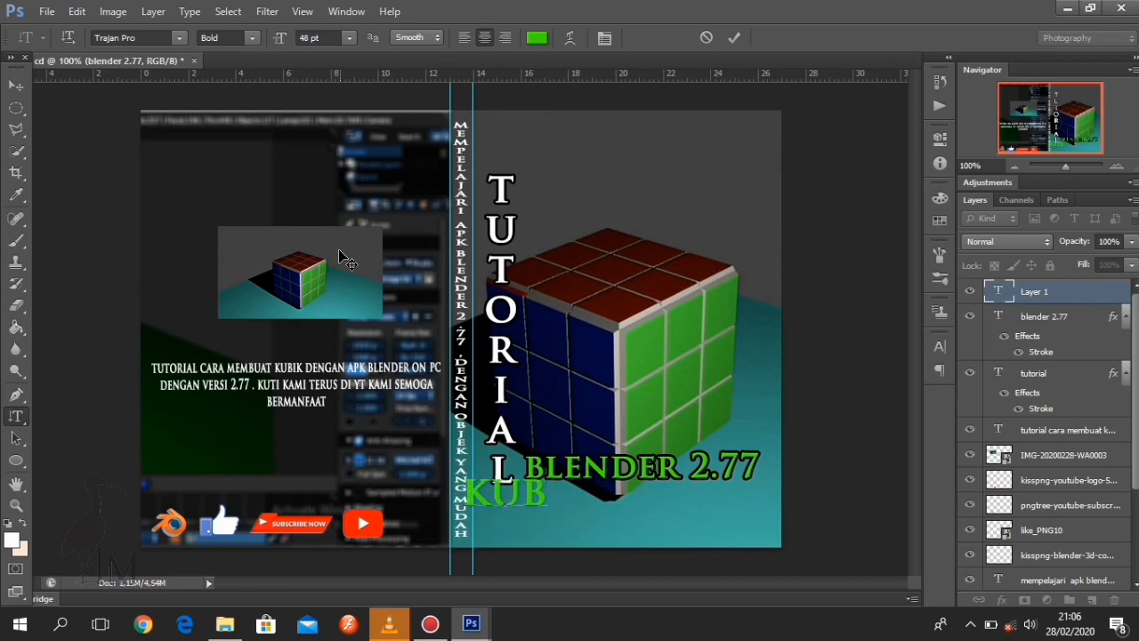
pyautogui.write('IK')
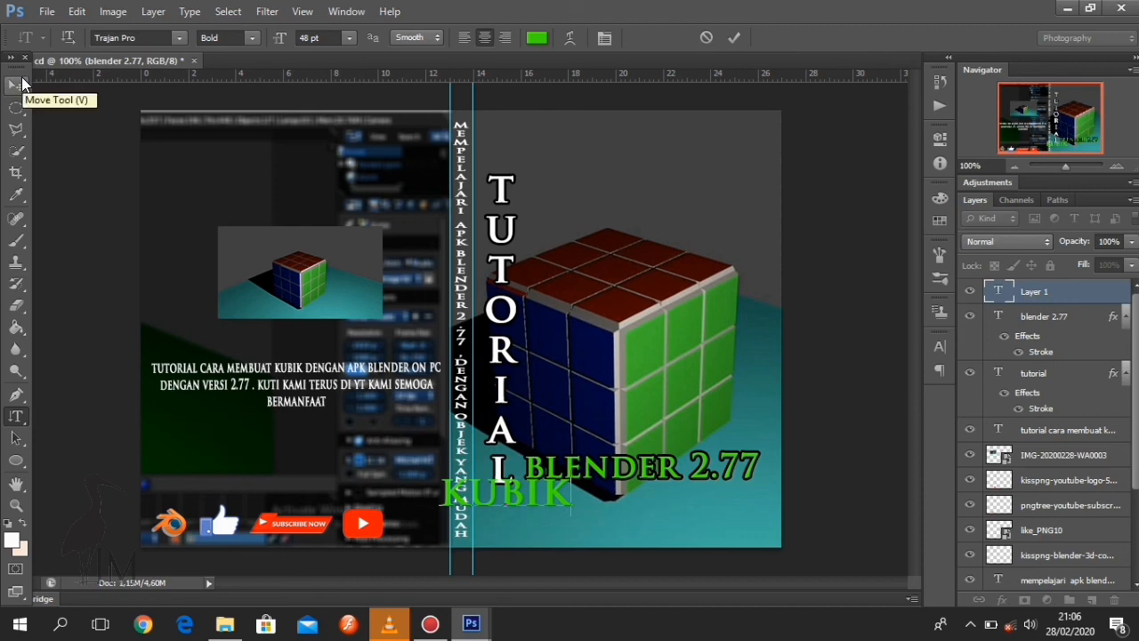
pyautogui.click(21, 84)
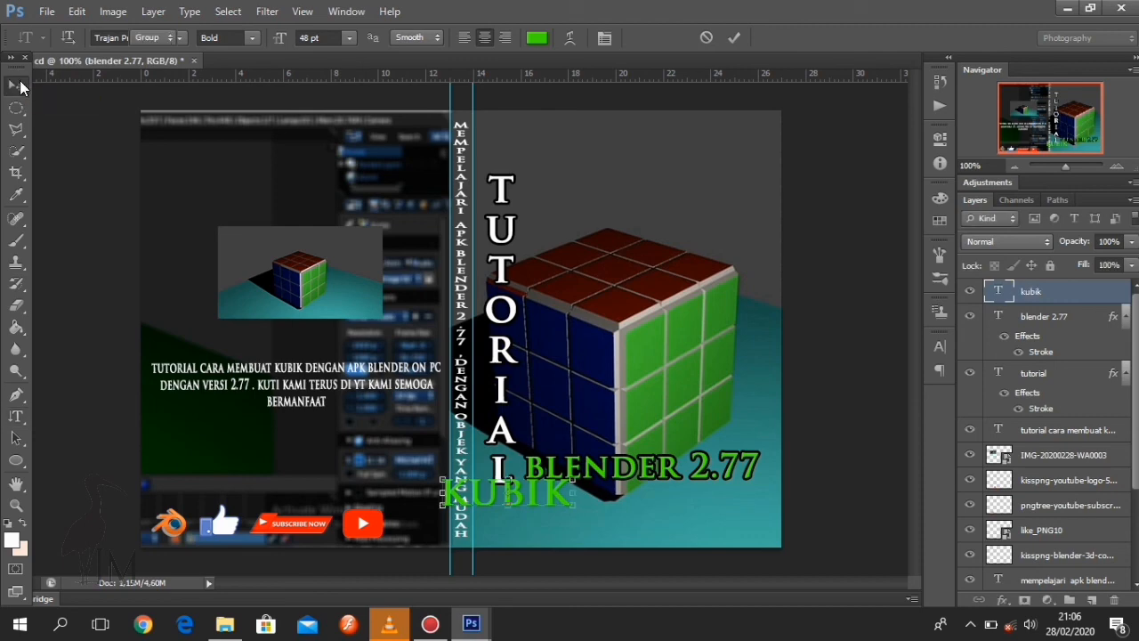
pyautogui.moveTo(564, 519)
pyautogui.mouseDown()
pyautogui.moveTo(605, 534)
pyautogui.moveTo(583, 527)
pyautogui.mouseUp()
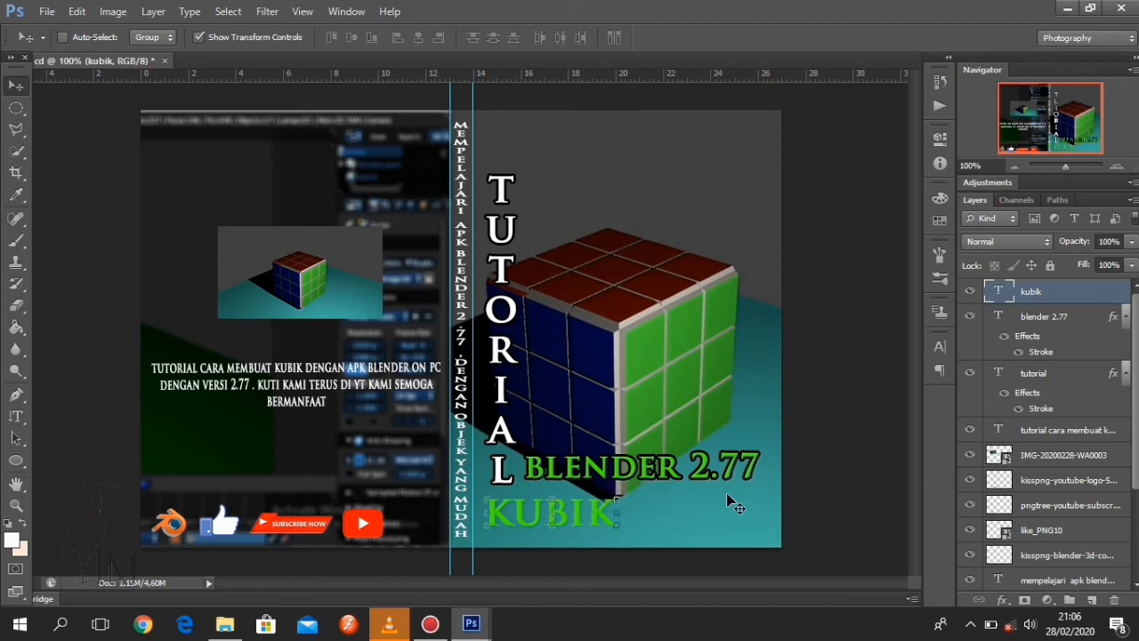
# Change the text color of the "kubik" layer to a saturated bright blue.
pyautogui.rightClick(1029, 290)
pyautogui.click(1030, 291)
pyautogui.click(940, 346)
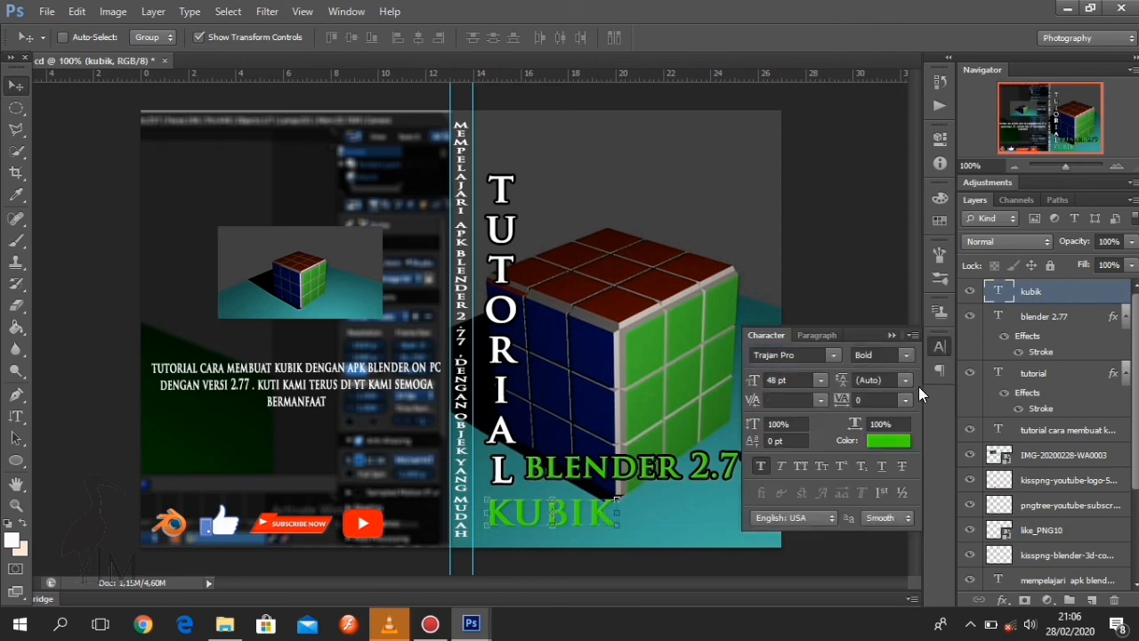
pyautogui.click(881, 442)
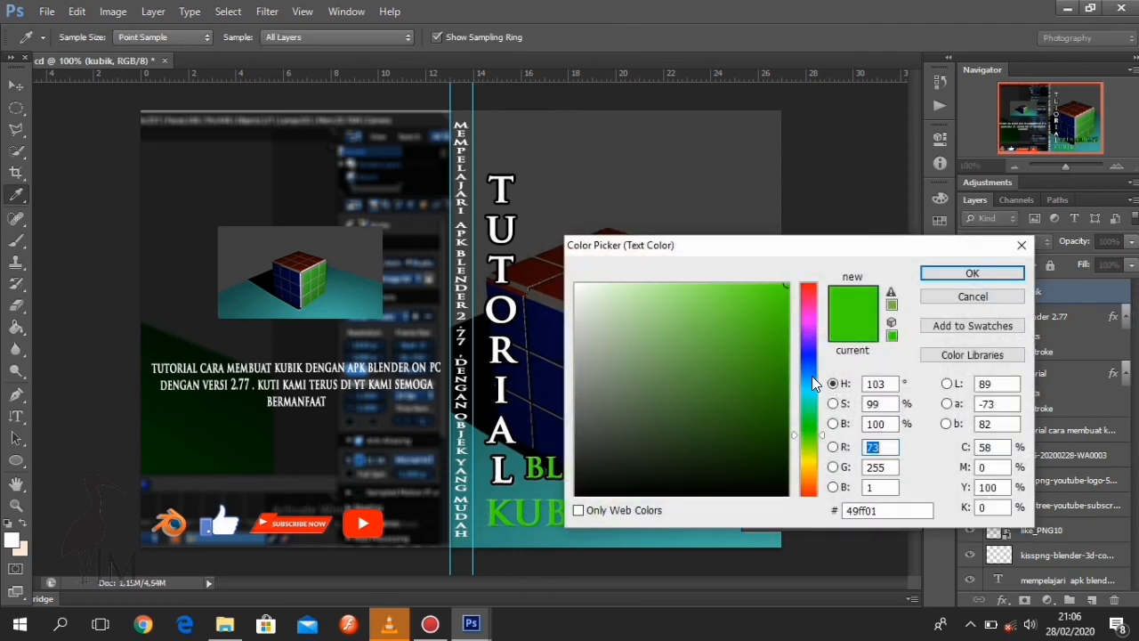
pyautogui.moveTo(811, 376)
pyautogui.mouseDown()
pyautogui.moveTo(811, 392)
pyautogui.moveTo(813, 355)
pyautogui.mouseUp()
pyautogui.moveTo(754, 313); pyautogui.dragTo(779, 284)
pyautogui.click(969, 273)
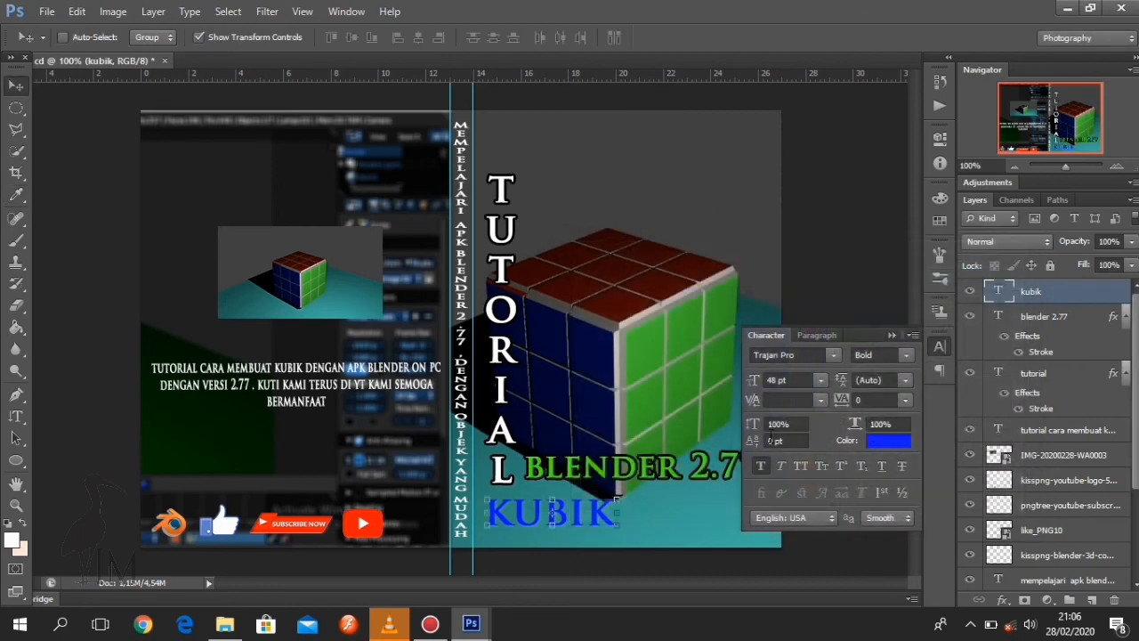
# Add a black stroke to the "kubik" text layer.
pyautogui.rightClick(1055, 300)
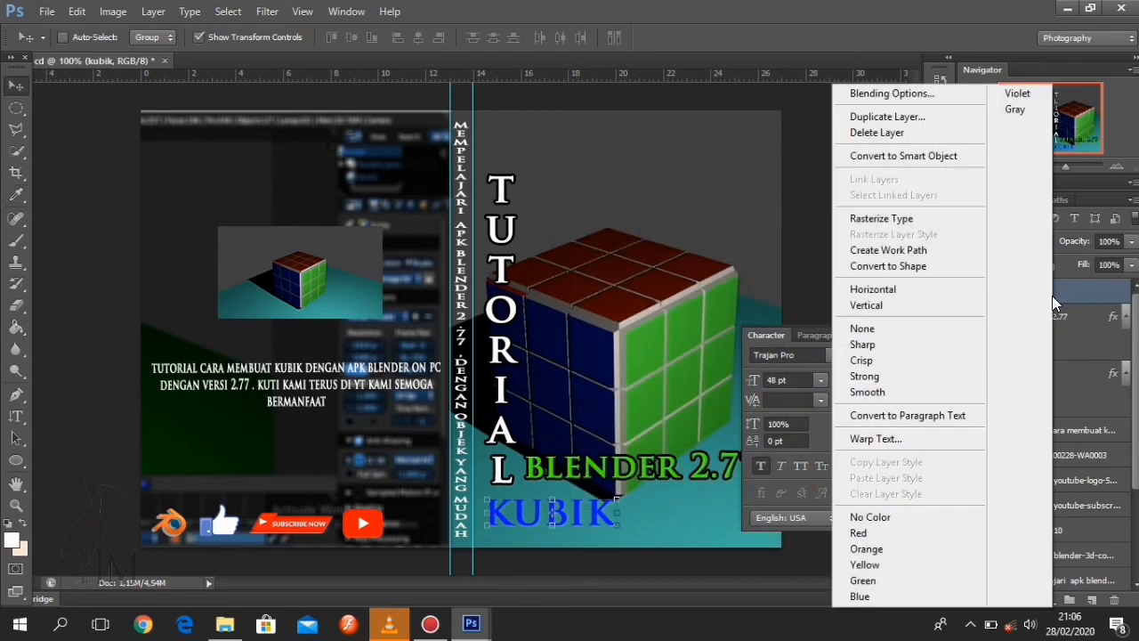
pyautogui.click(863, 95)
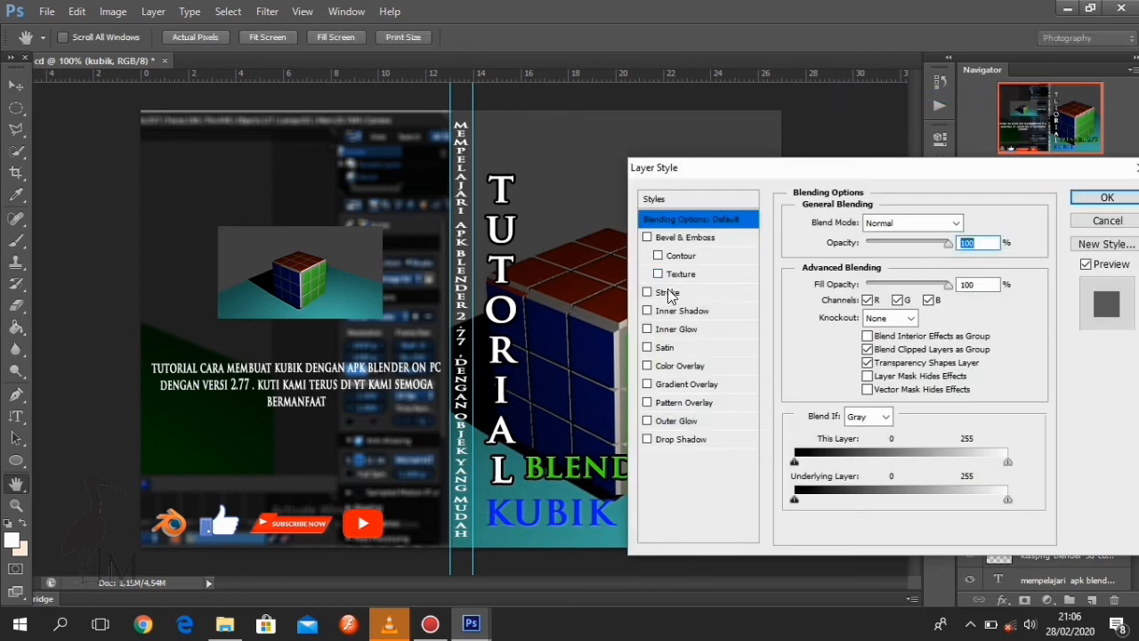
pyautogui.click(668, 292)
pyautogui.click(1106, 198)
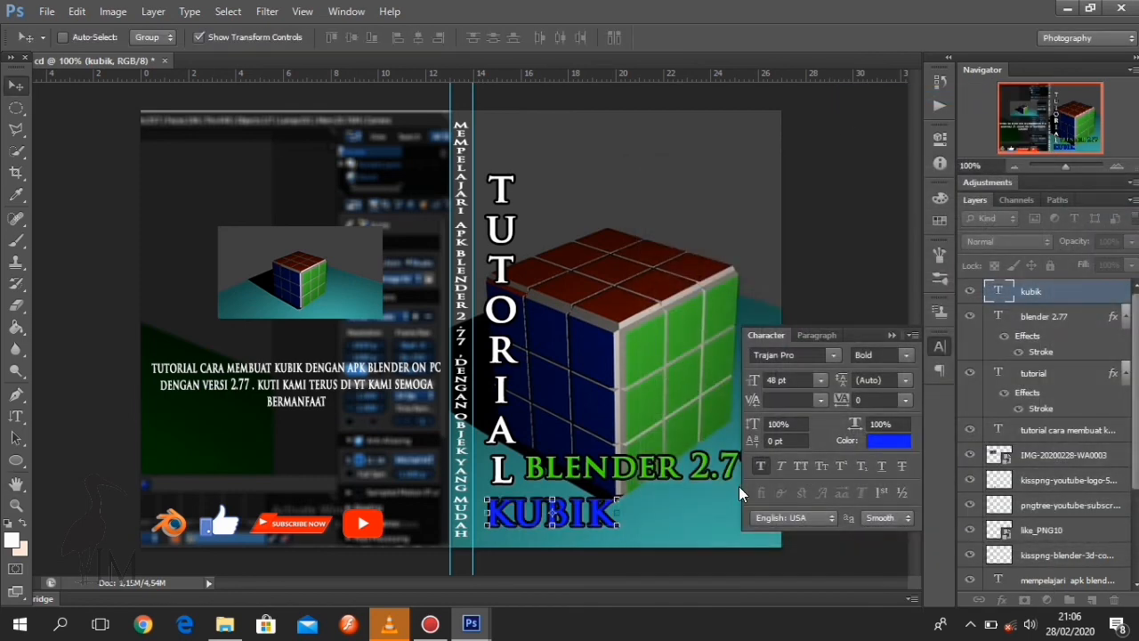
pyautogui.click(892, 335)
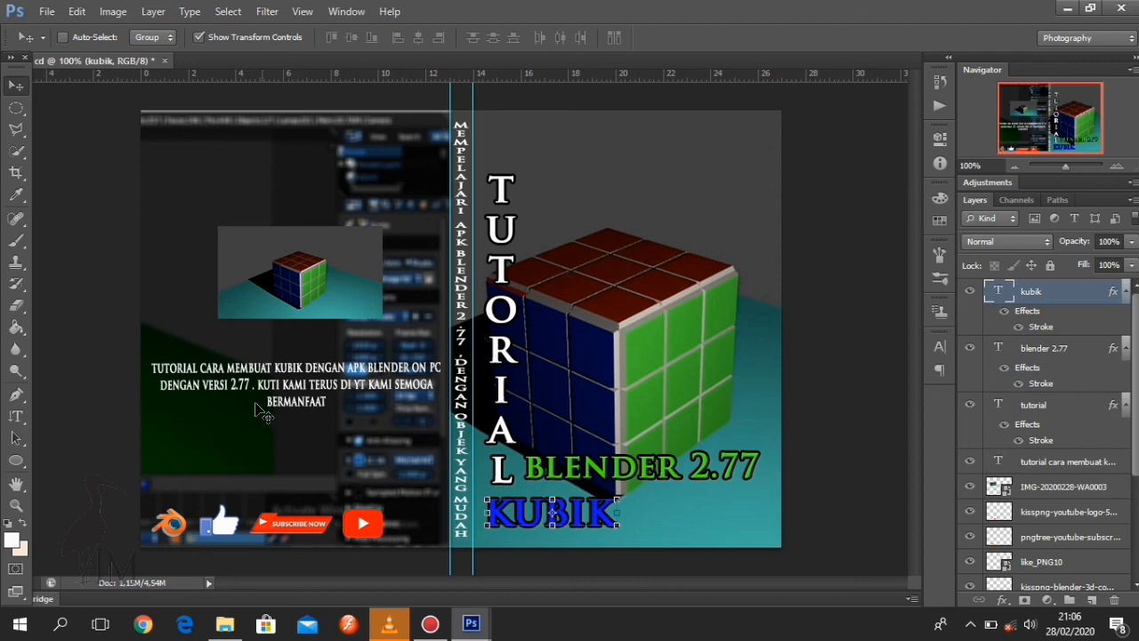
# On a new layer, paint white speckles around the small back-cover cube picture with the 66 px spatter brush enlarged to 143 px.
pyautogui.click(15, 238)
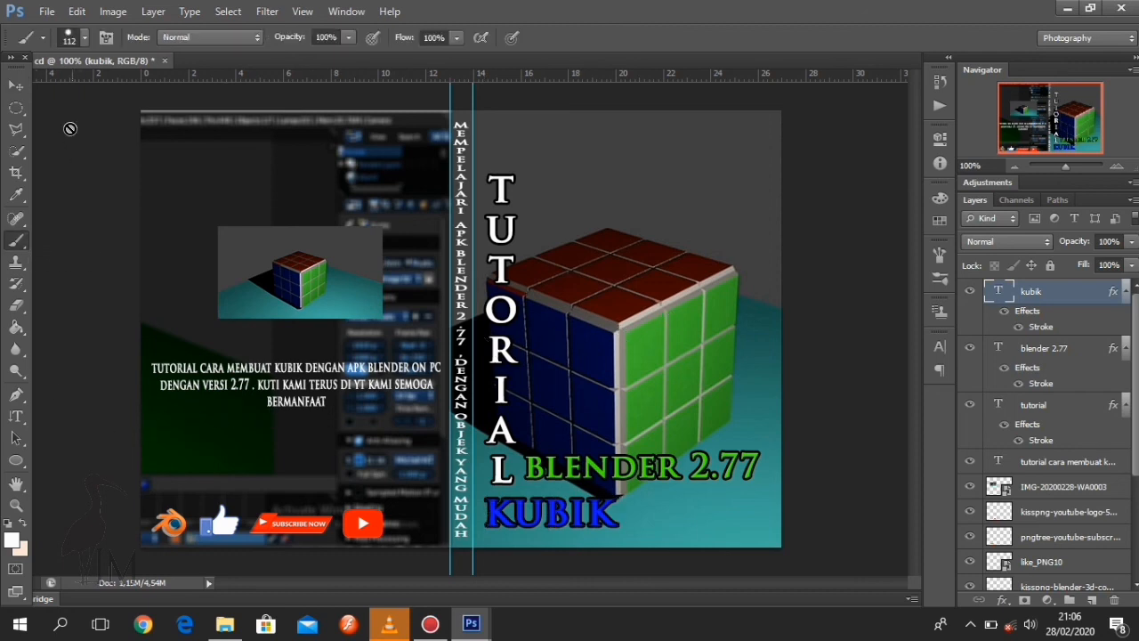
pyautogui.click(78, 39)
pyautogui.moveTo(64, 87); pyautogui.dragTo(25, 87)
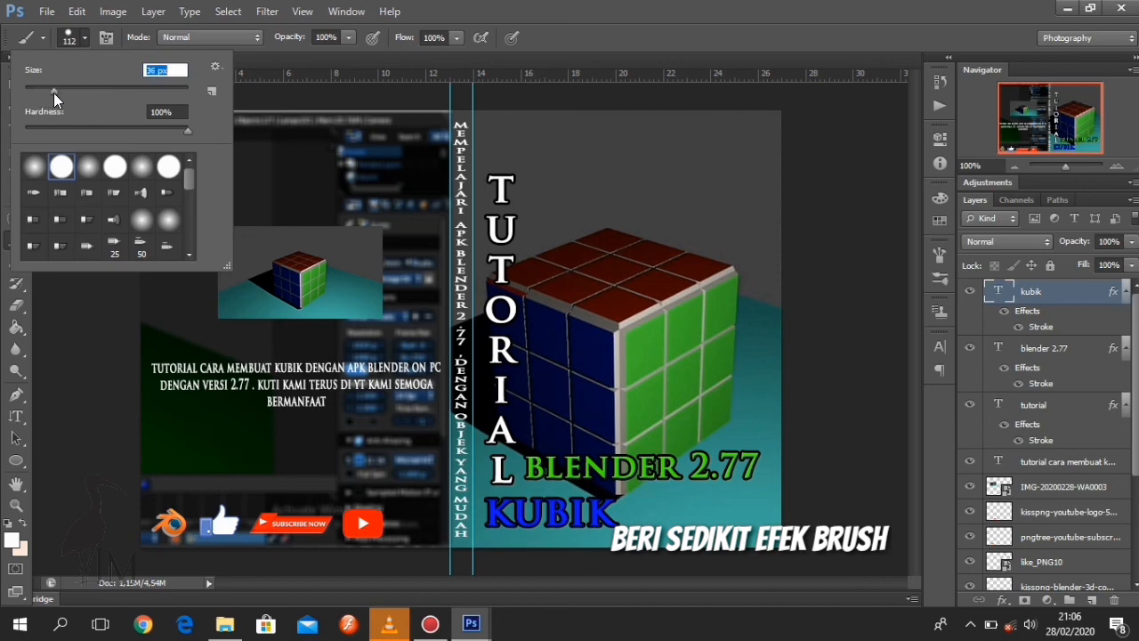
pyautogui.moveTo(53, 93); pyautogui.dragTo(50, 92)
pyautogui.moveTo(190, 181); pyautogui.dragTo(201, 235)
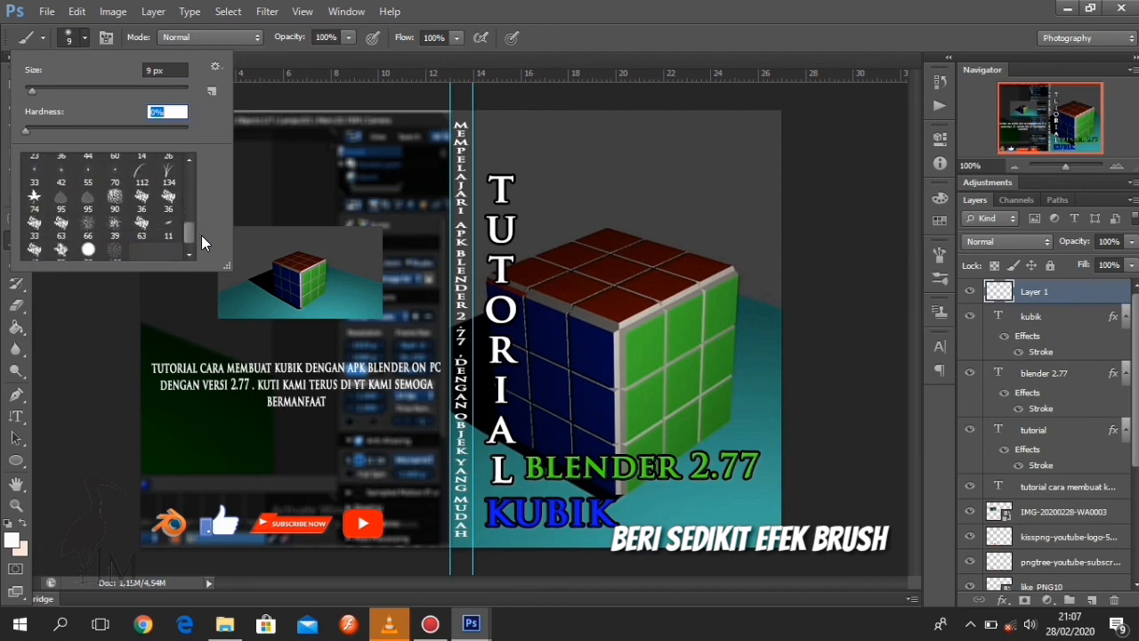
pyautogui.click(87, 228)
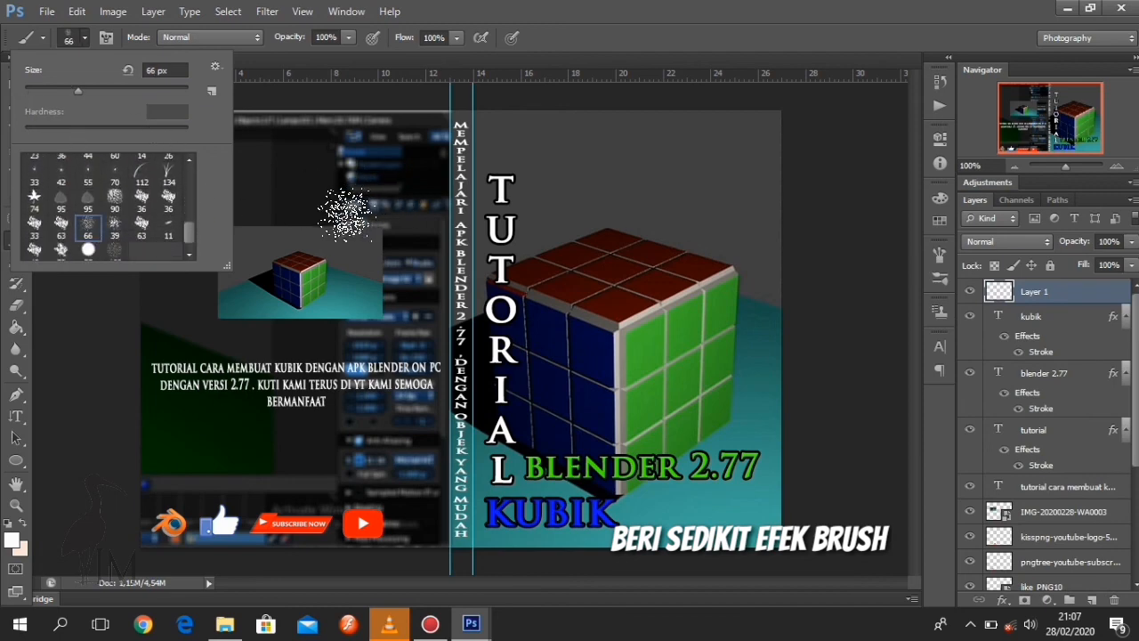
pyautogui.moveTo(83, 86); pyautogui.dragTo(130, 87)
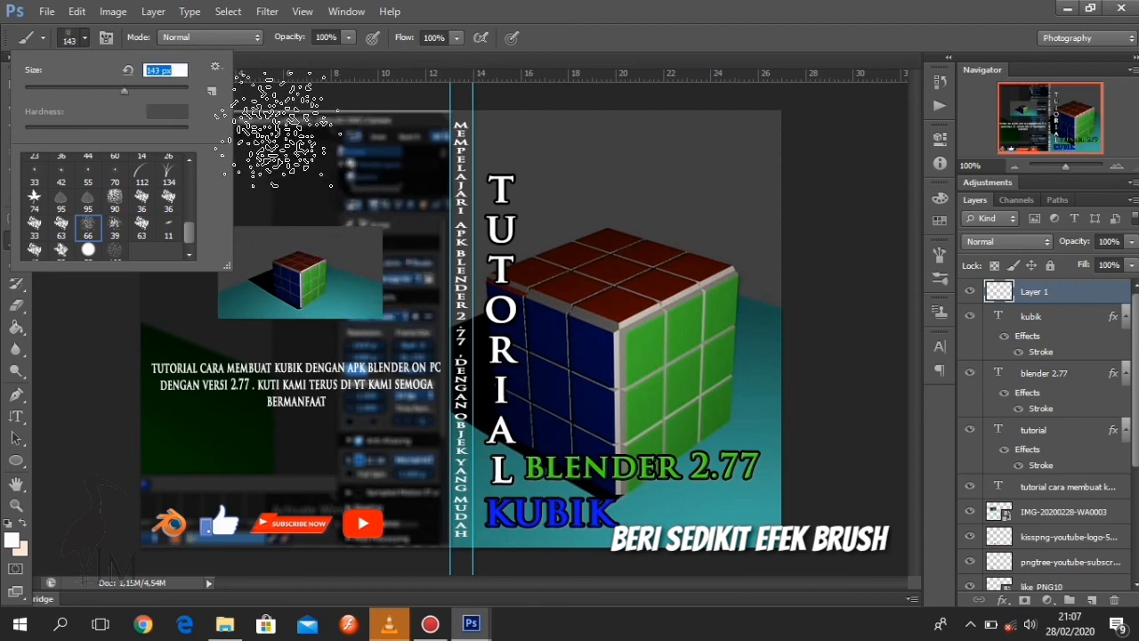
pyautogui.moveTo(1135, 348); pyautogui.dragTo(1135, 338)
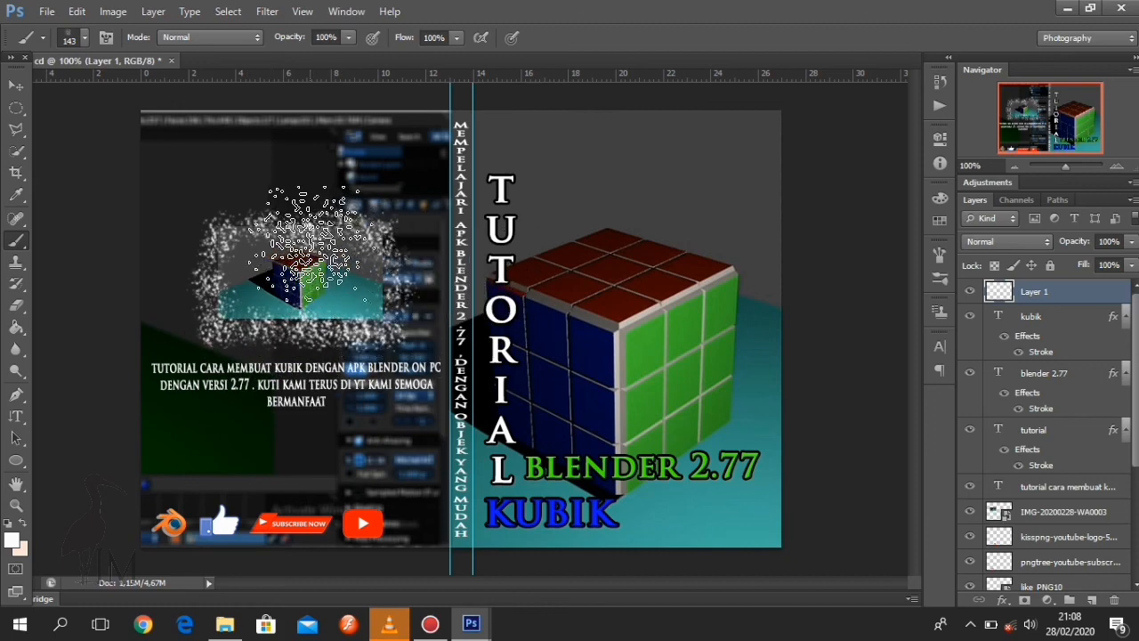
# Place the speckle layer directly beneath the IMG-20200228-WA0003 picture layer and shift the speckles slightly upward around the picture.
pyautogui.click(13, 86)
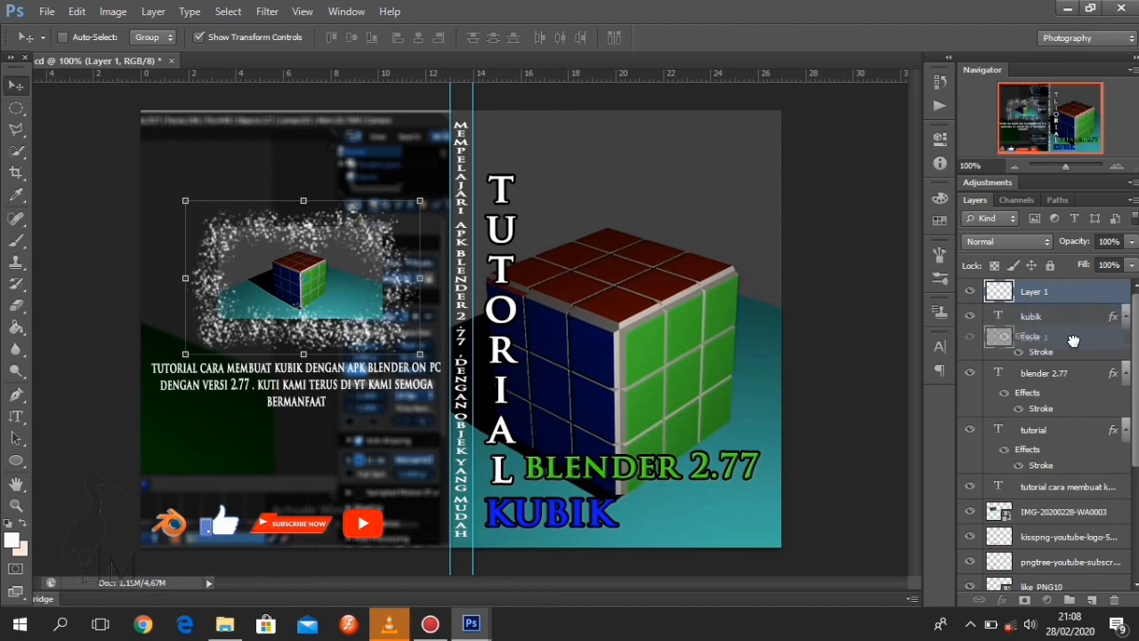
pyautogui.moveTo(1073, 340); pyautogui.dragTo(1073, 527)
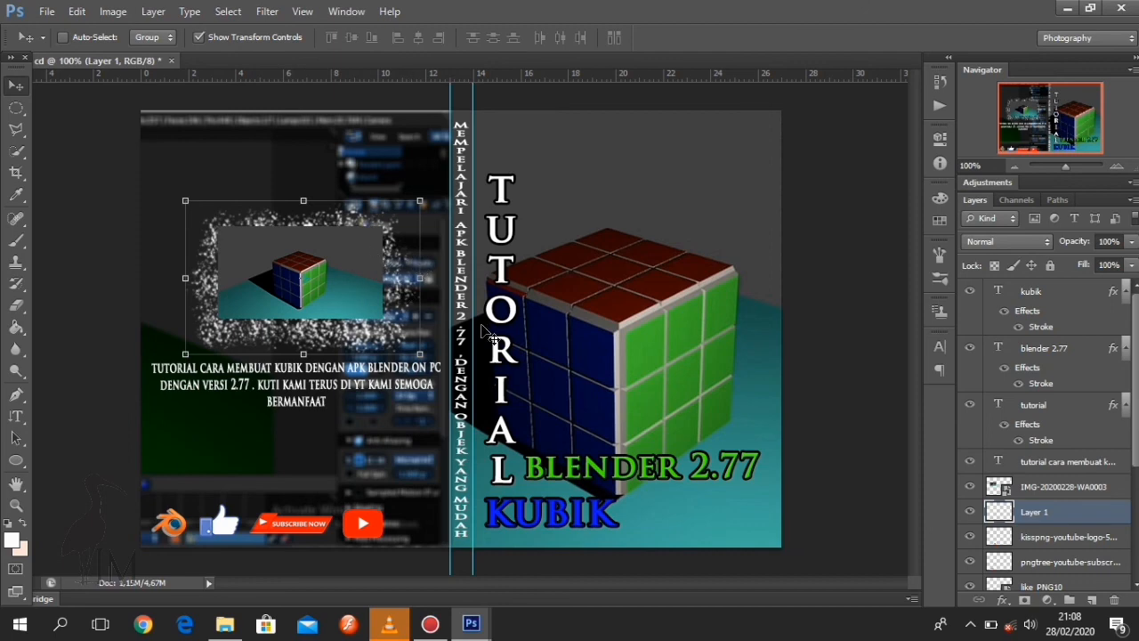
pyautogui.moveTo(398, 304); pyautogui.dragTo(399, 291)
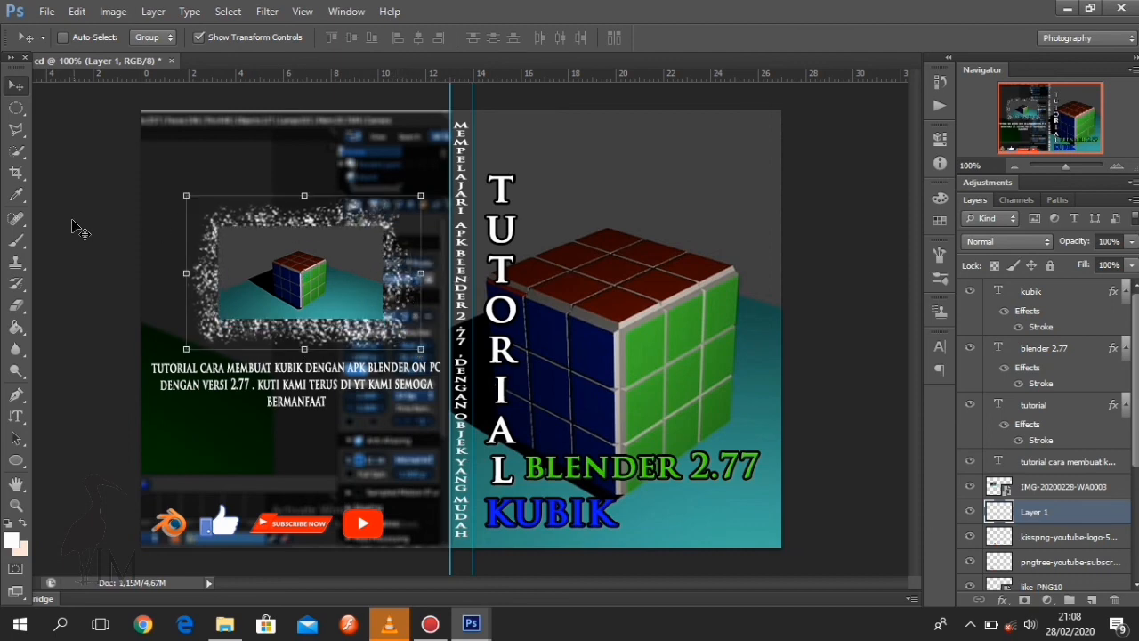